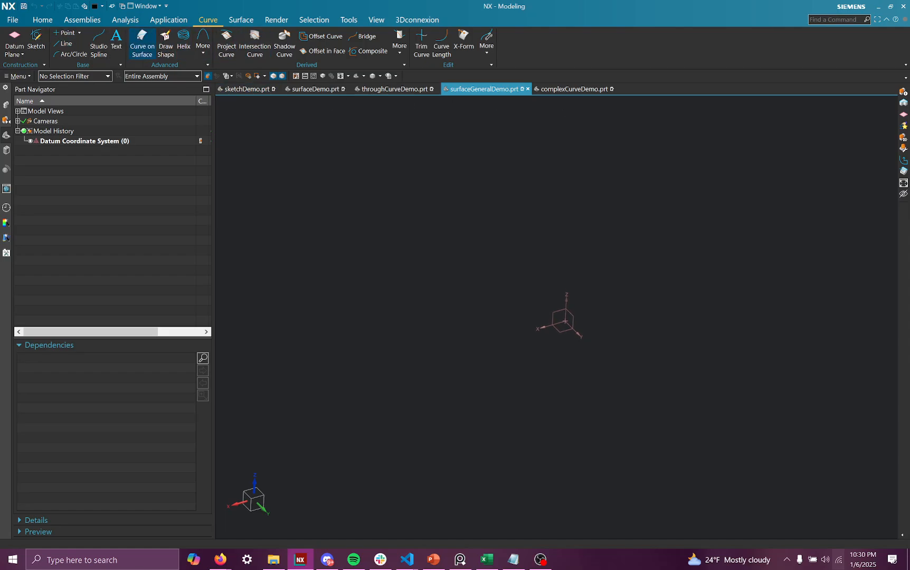
pyautogui.click(241, 21)
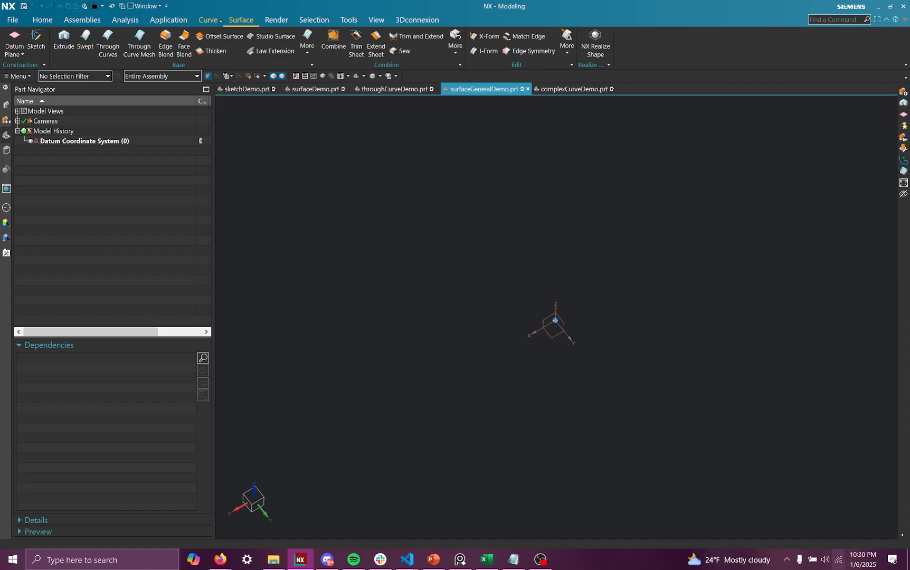
pyautogui.click(208, 20)
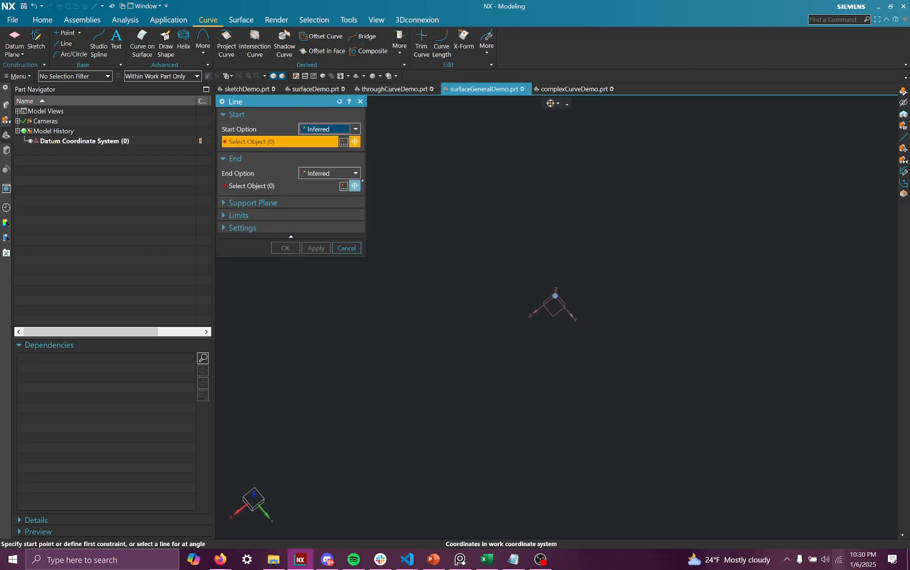
pyautogui.click(360, 102)
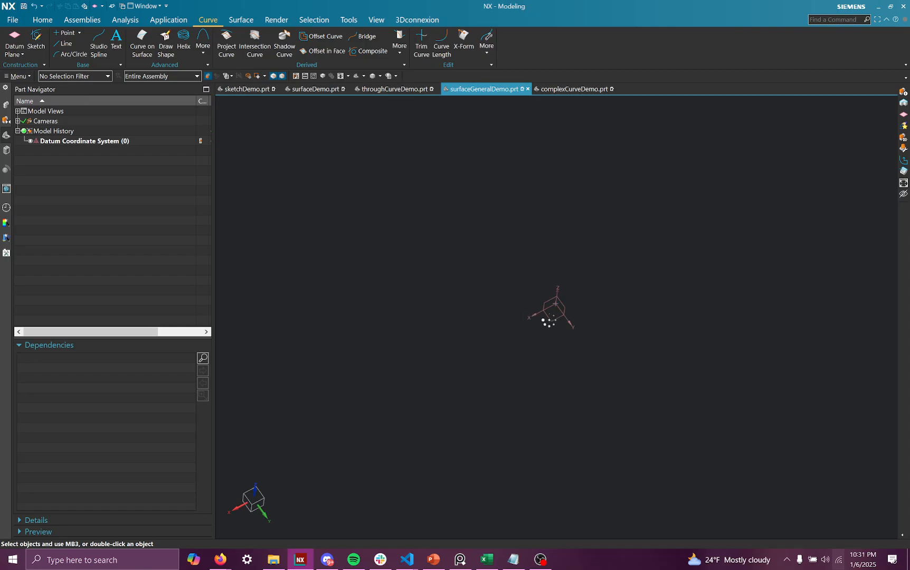
# Create a datum plane on the XY plane at distance 0, enlarged to about 7.85 by 7.85 in around the origin.
pyautogui.click(549, 357)
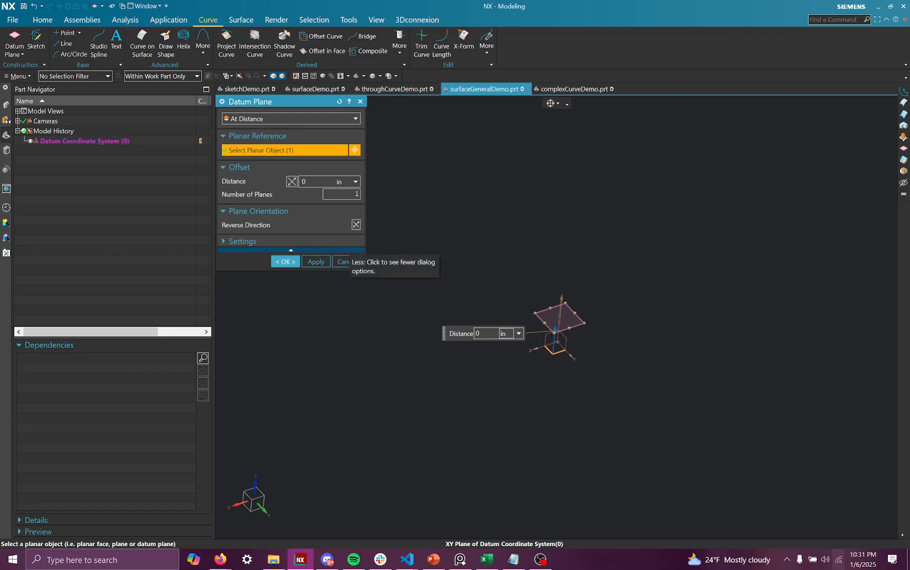
pyautogui.press('Return')
pyautogui.moveTo(530, 266); pyautogui.dragTo(576, 329, button='middle')
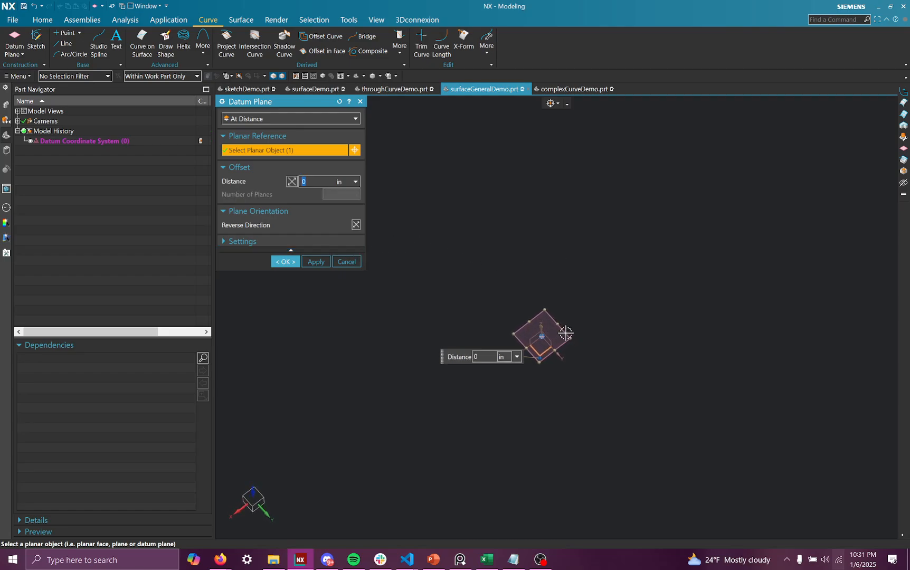
pyautogui.moveTo(570, 338); pyautogui.dragTo(675, 347)
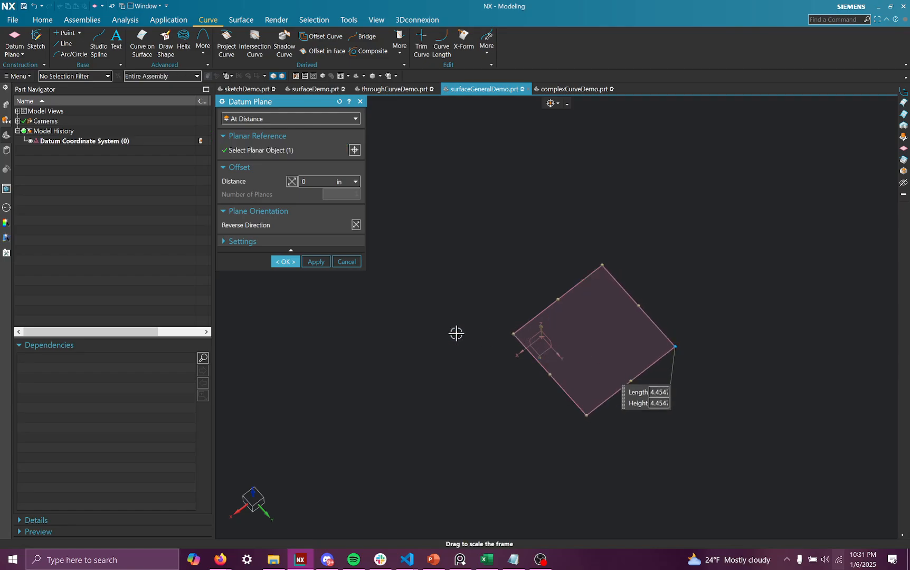
pyautogui.moveTo(457, 333); pyautogui.dragTo(391, 326)
pyautogui.moveTo(531, 417); pyautogui.dragTo(537, 330, button='middle')
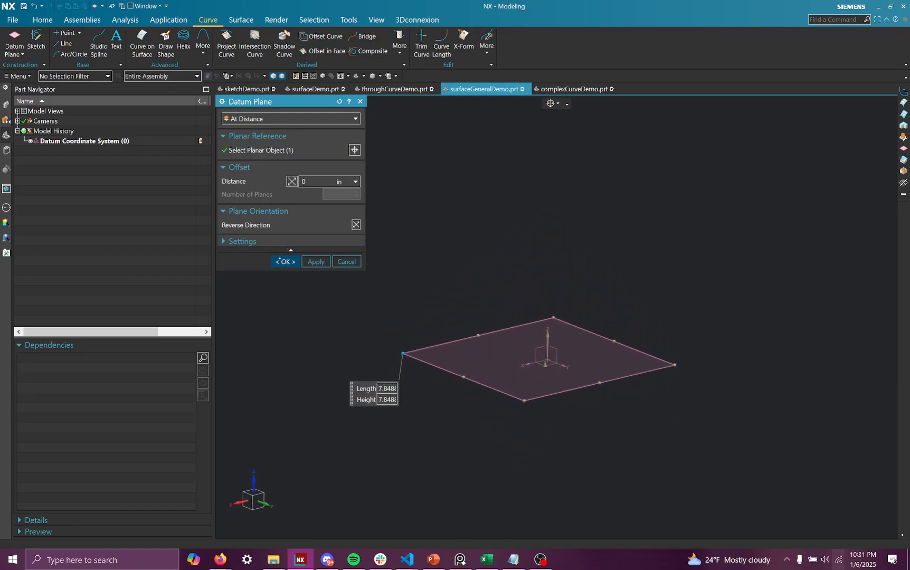
pyautogui.click(279, 261)
pyautogui.press('End')
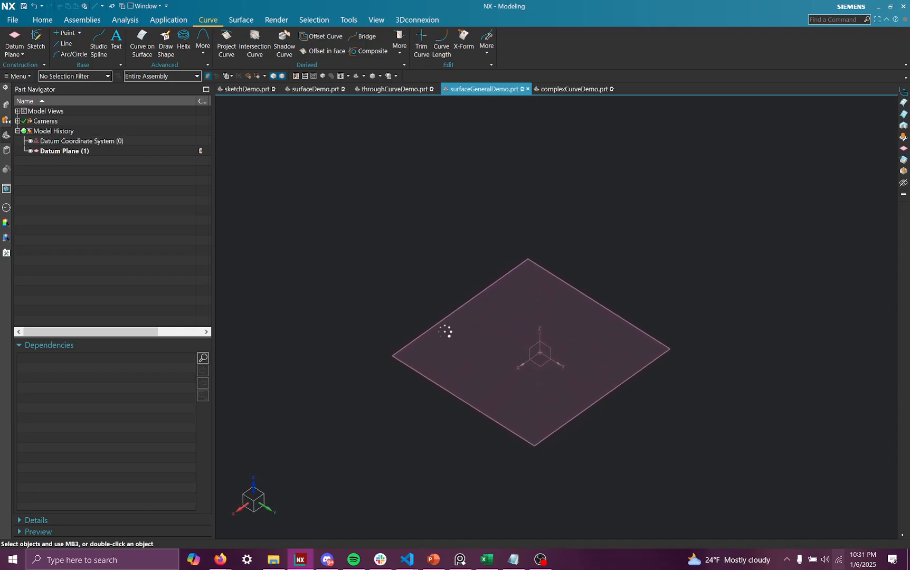
# Draw a line across the horizontal datum plane from near its +X, +Y corner to an end point at XC -3, YC 0.3, ZC 0.
pyautogui.moveTo(485, 367); pyautogui.dragTo(624, 350, button='middle')
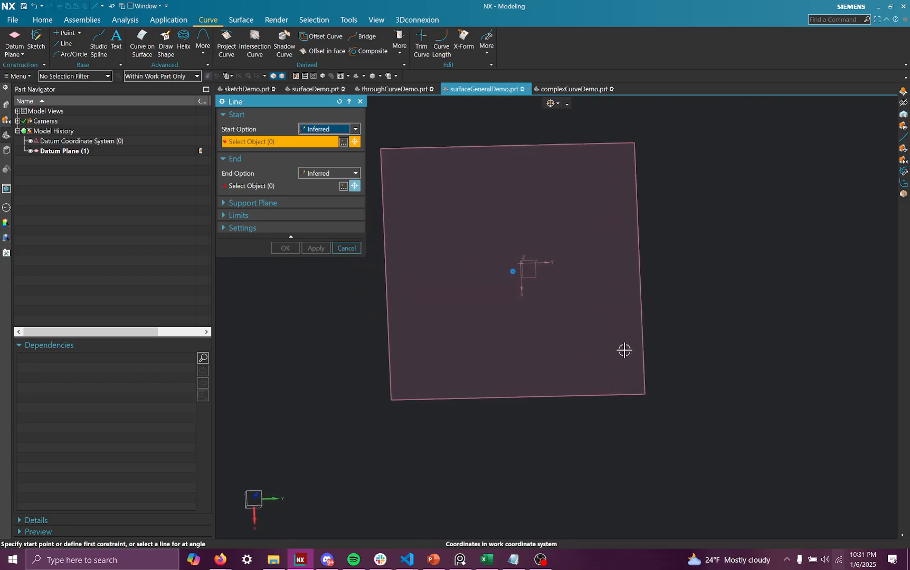
pyautogui.click(625, 350)
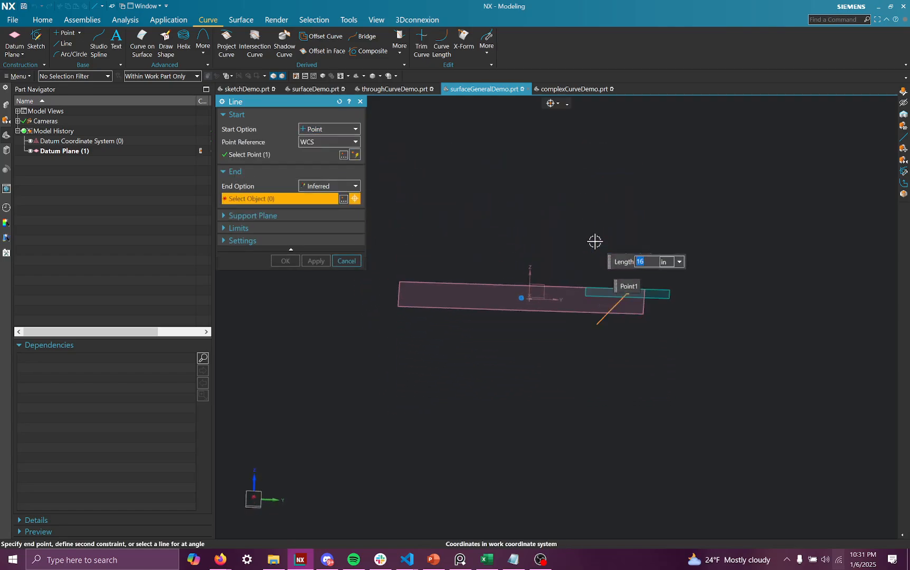
pyautogui.moveTo(596, 247); pyautogui.dragTo(537, 237, button='middle')
pyautogui.click(537, 237)
pyautogui.moveTo(599, 360); pyautogui.dragTo(551, 277, button='middle')
pyautogui.moveTo(583, 249); pyautogui.dragTo(572, 222, button='middle')
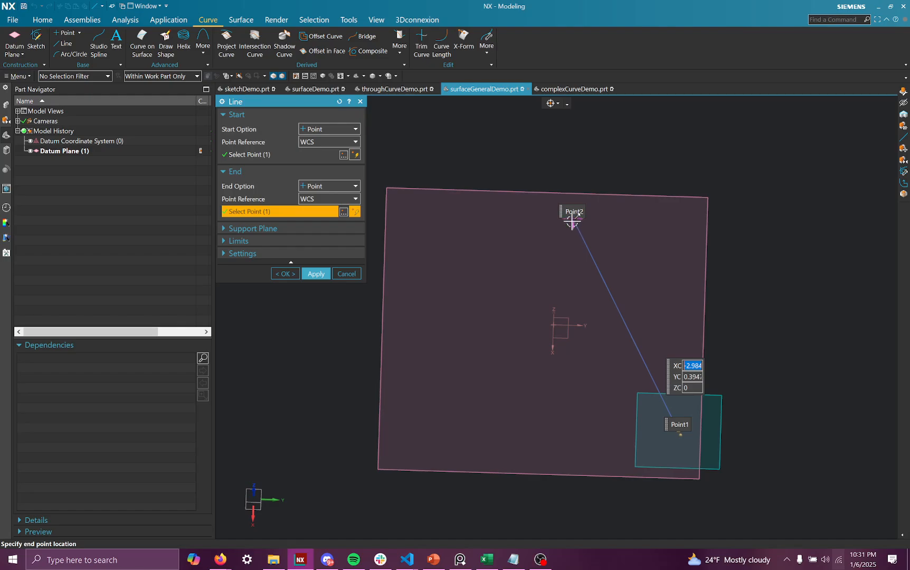
pyautogui.moveTo(572, 221); pyautogui.dragTo(552, 217)
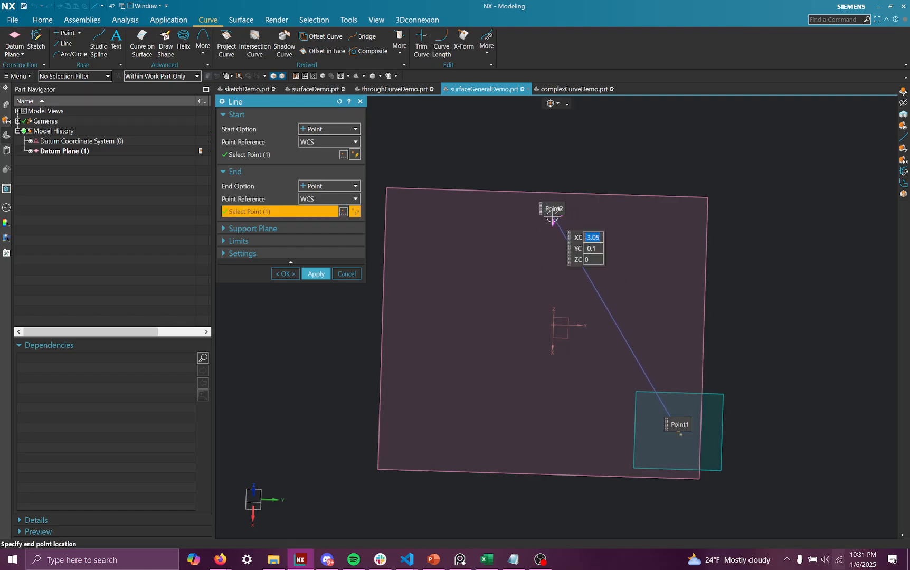
pyautogui.click(435, 416)
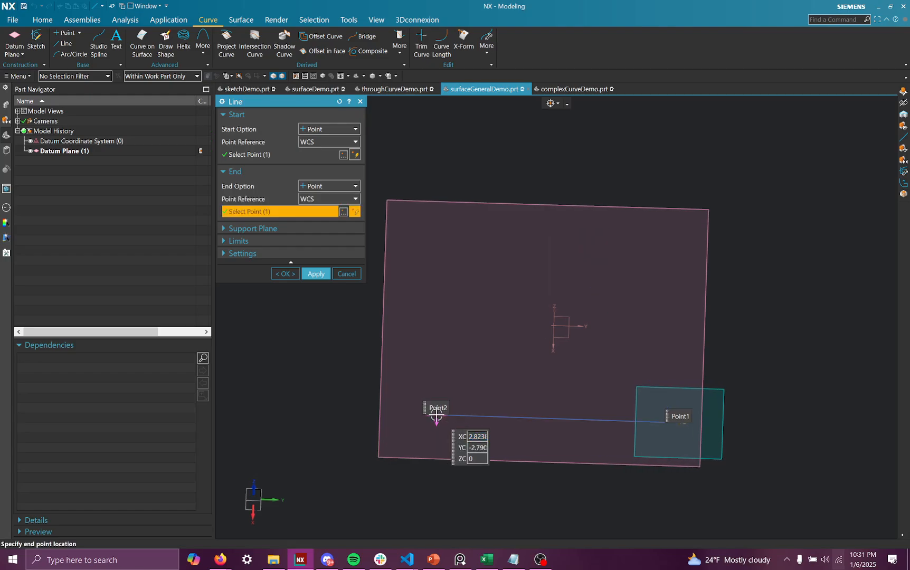
pyautogui.moveTo(435, 416); pyautogui.dragTo(569, 228)
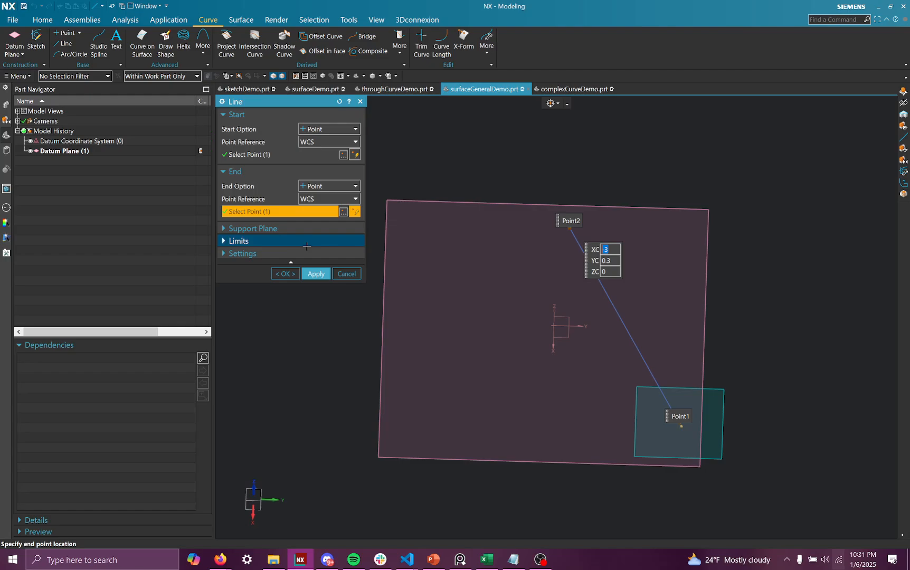
pyautogui.click(316, 274)
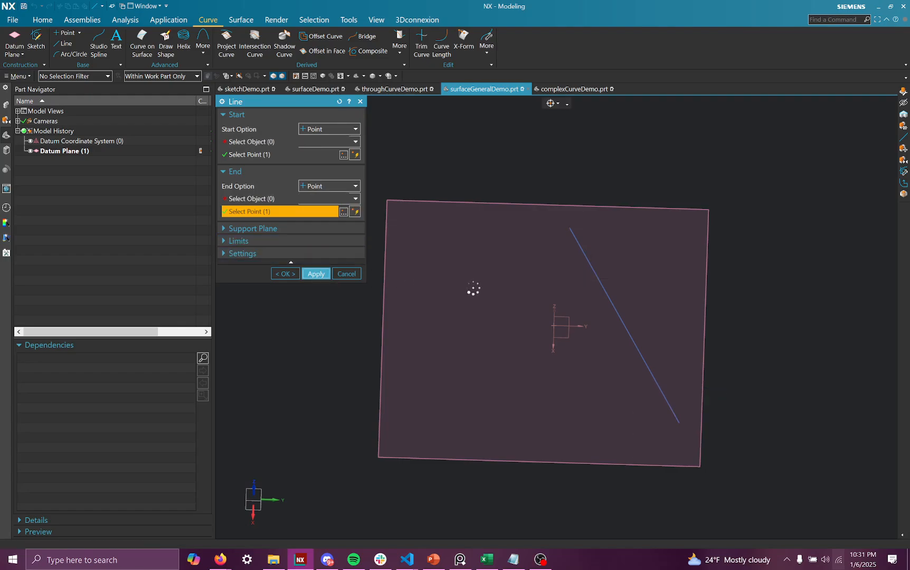
# Draw a second line from the first line's -X end to about XC 3.05, YC -2.92, ZC 0.
pyautogui.click(571, 225)
pyautogui.click(428, 427)
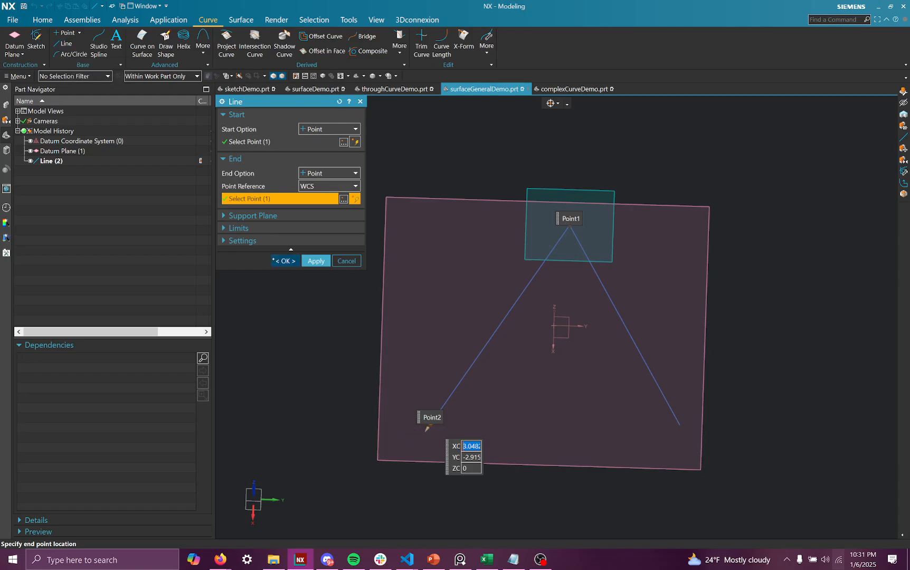
pyautogui.click(316, 261)
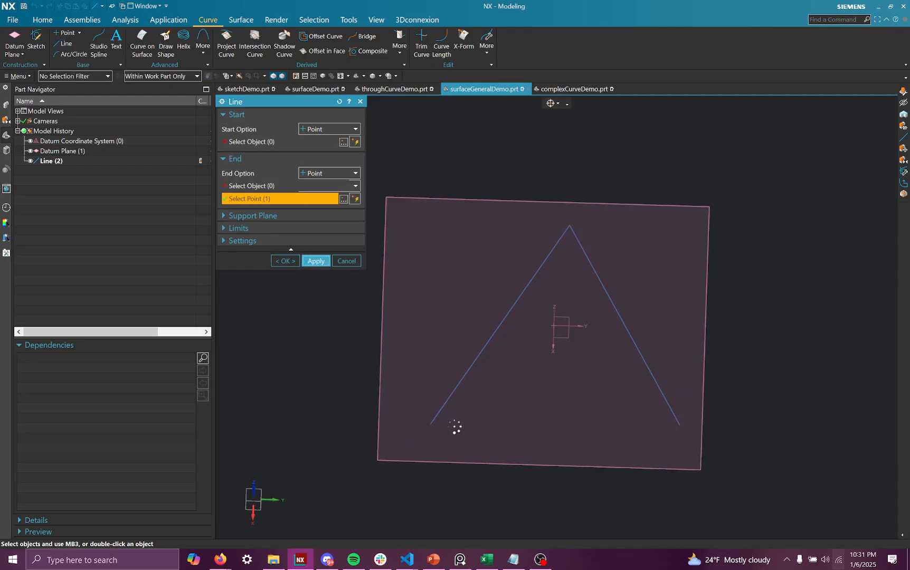
# Close the arrowhead outline with two lines joining the open ends through an inner point at about XC 0.8, YC 0.08.
pyautogui.click(443, 413)
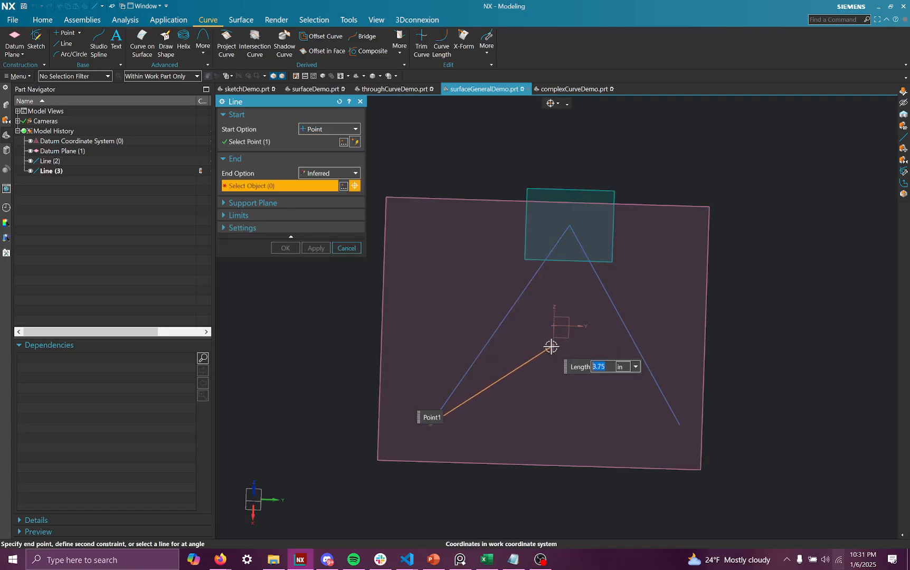
pyautogui.click(560, 355)
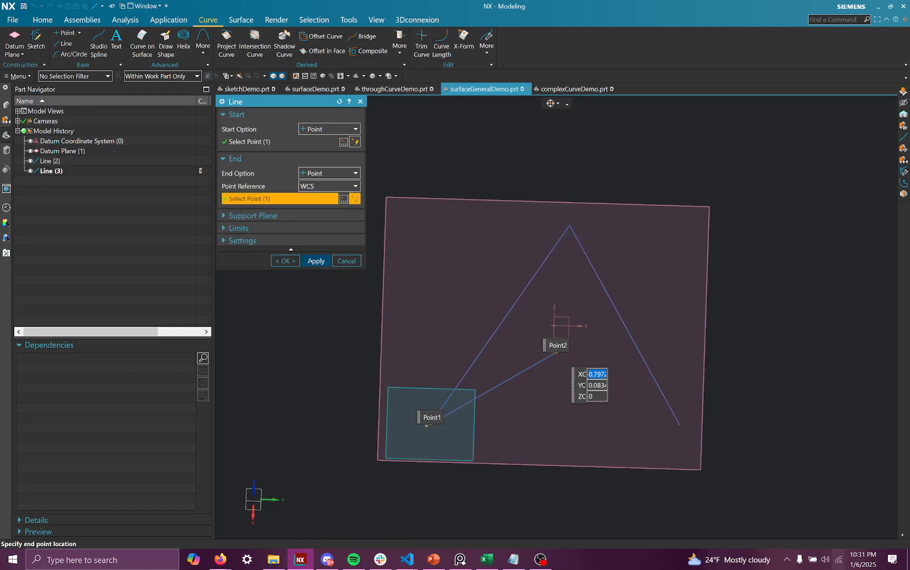
pyautogui.middleClick(598, 392)
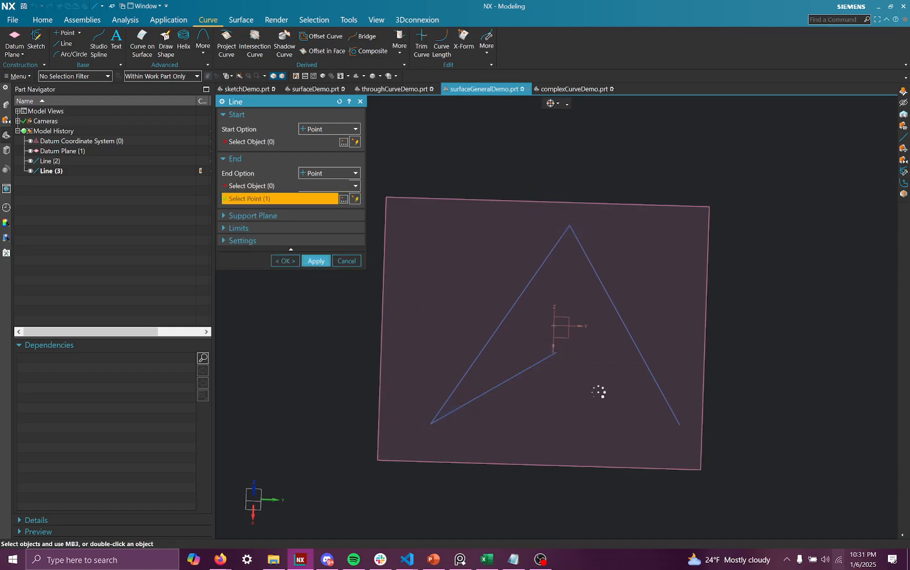
pyautogui.click(554, 353)
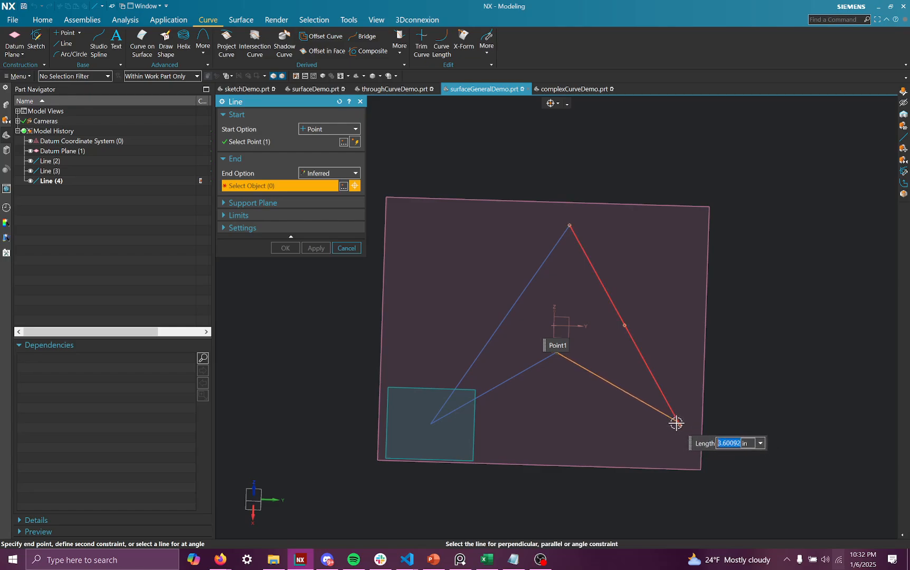
pyautogui.click(678, 424)
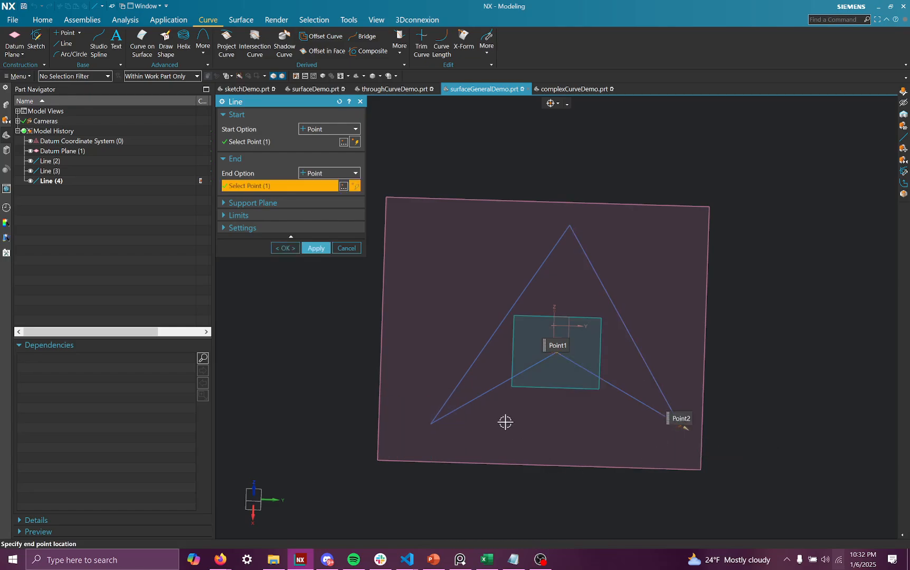
pyautogui.click(283, 247)
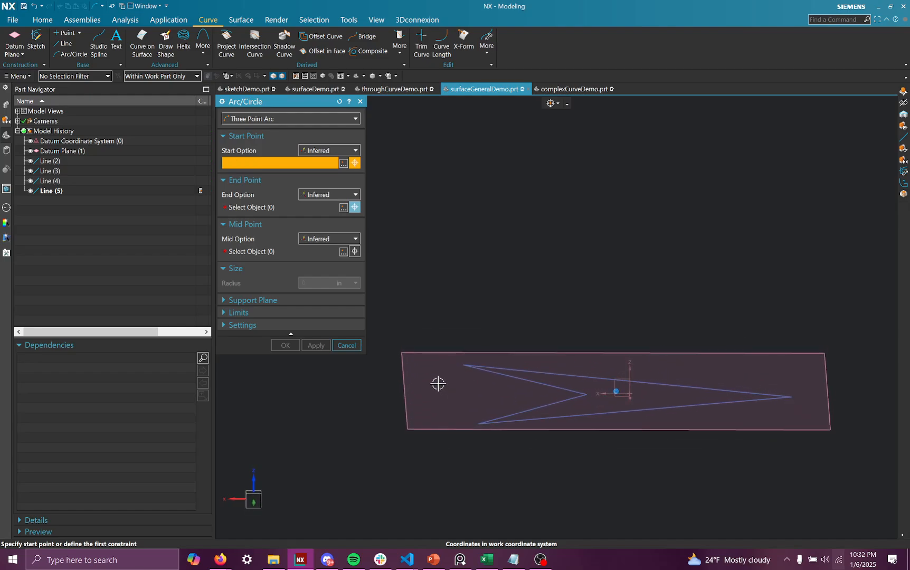
pyautogui.click(438, 383)
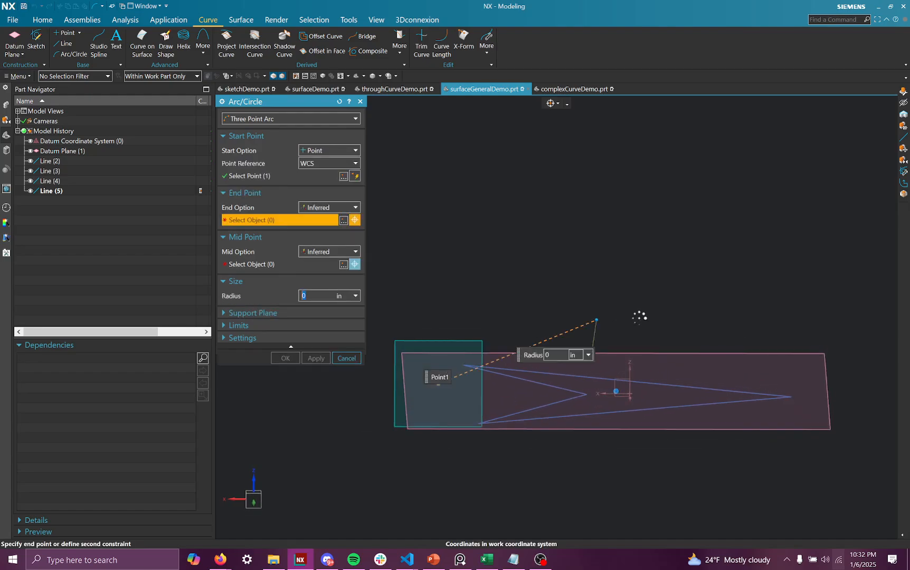
pyautogui.click(807, 393)
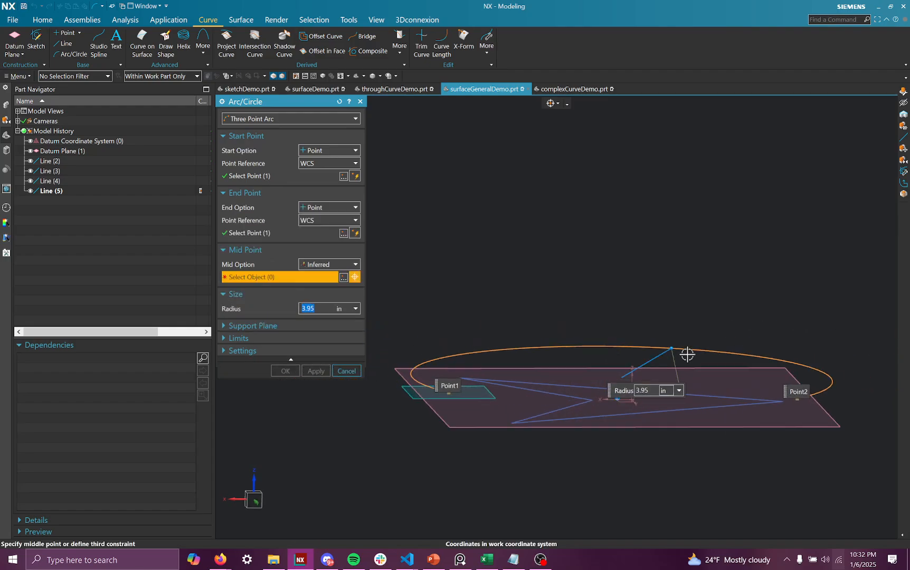
pyautogui.click(346, 371)
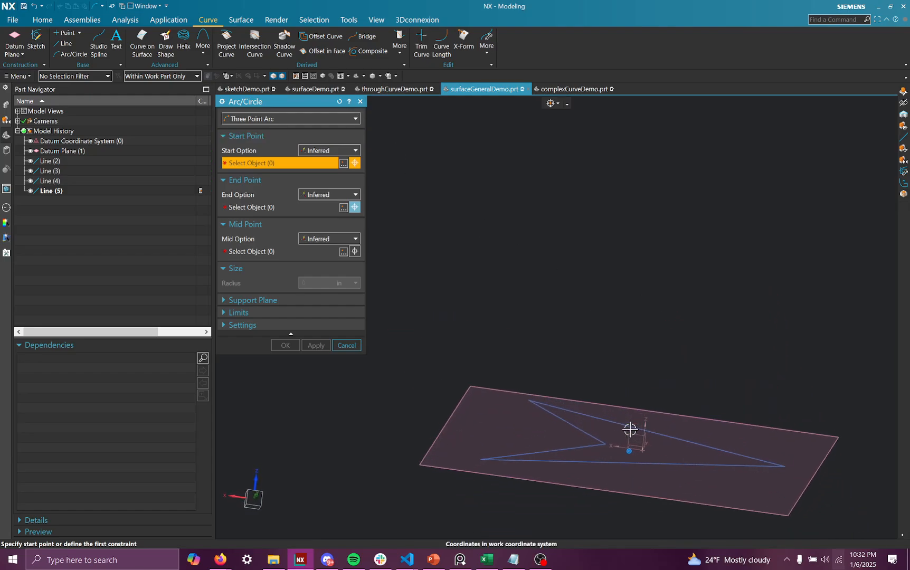
pyautogui.click(668, 500)
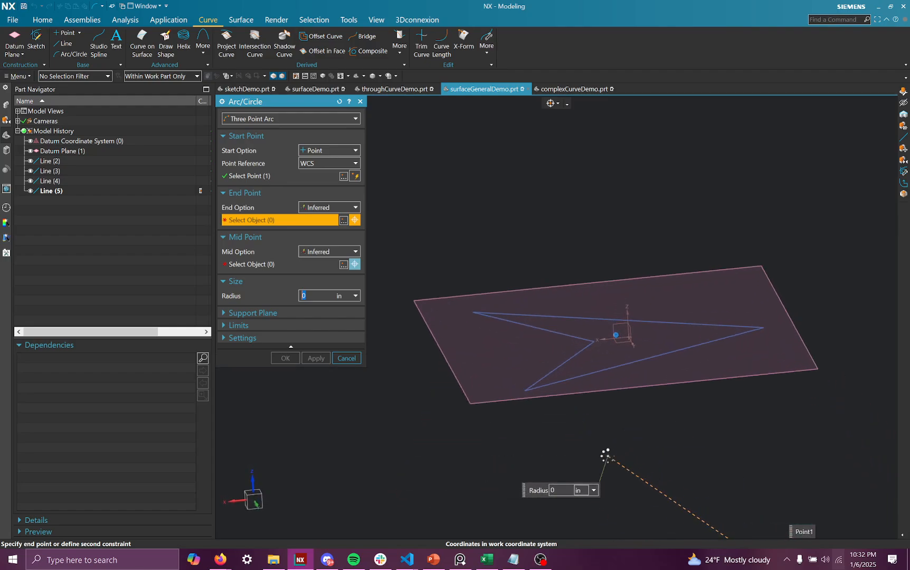
pyautogui.click(346, 358)
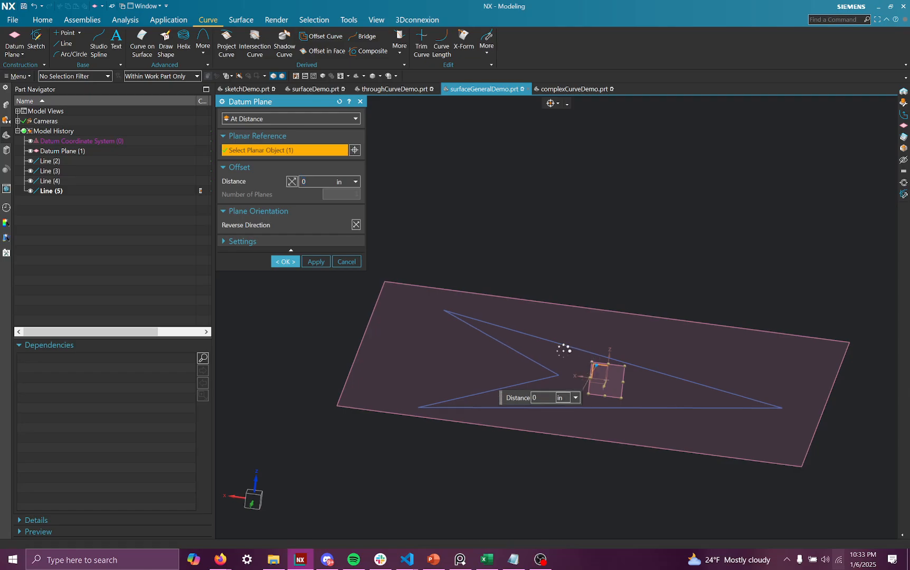
# Create a vertical datum plane on the XZ plane at distance 0, resized to about 3.18 in length and 8.8 in height.
pyautogui.click(563, 350)
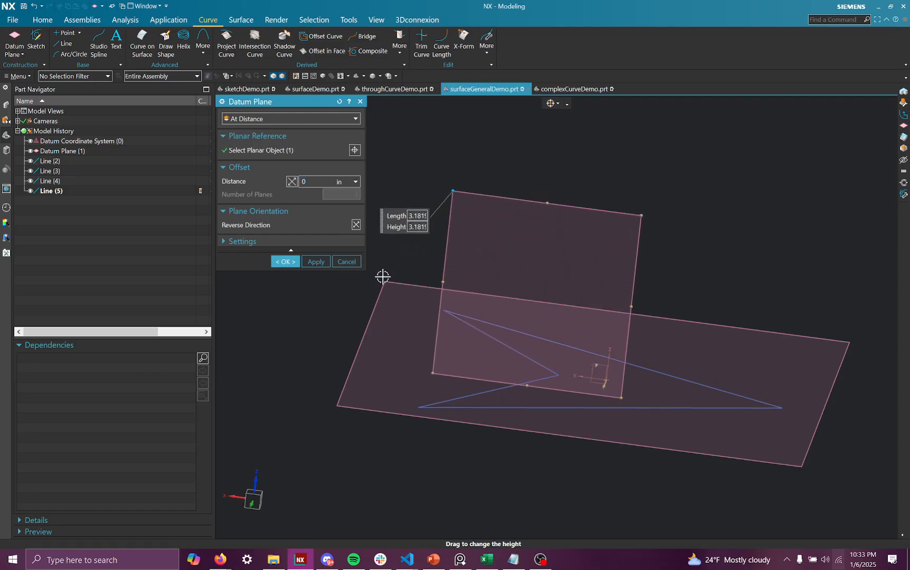
pyautogui.moveTo(383, 276); pyautogui.dragTo(501, 292)
pyautogui.moveTo(633, 305); pyautogui.dragTo(853, 353)
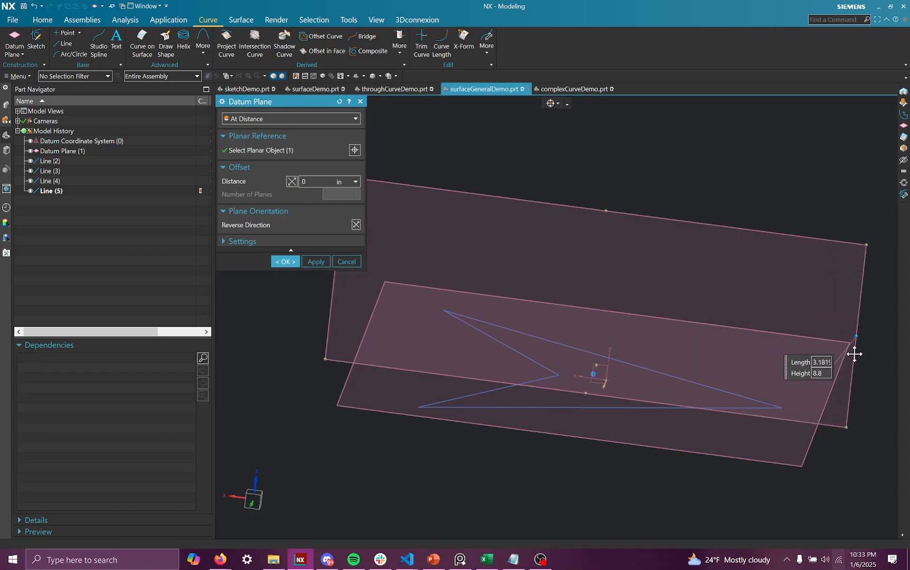
pyautogui.moveTo(455, 412); pyautogui.dragTo(461, 425, button='middle')
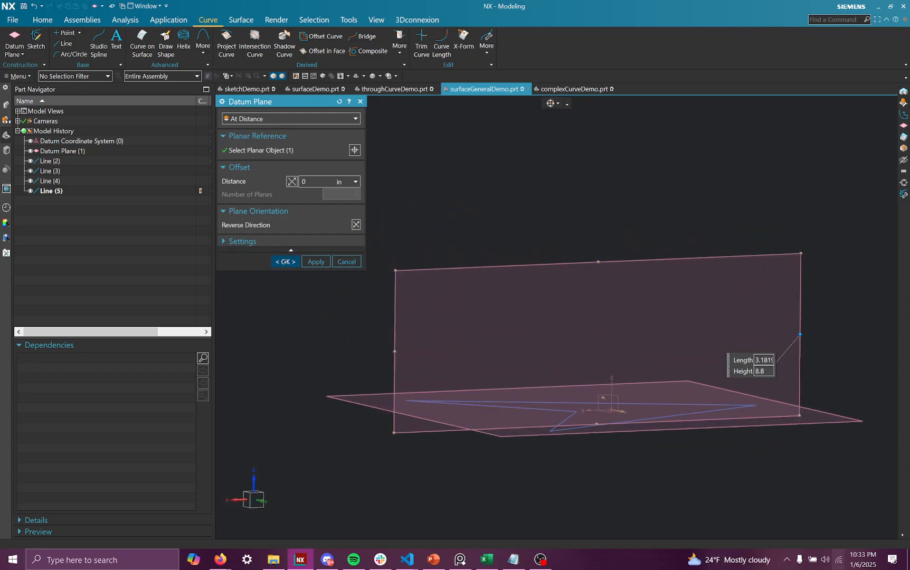
pyautogui.click(285, 261)
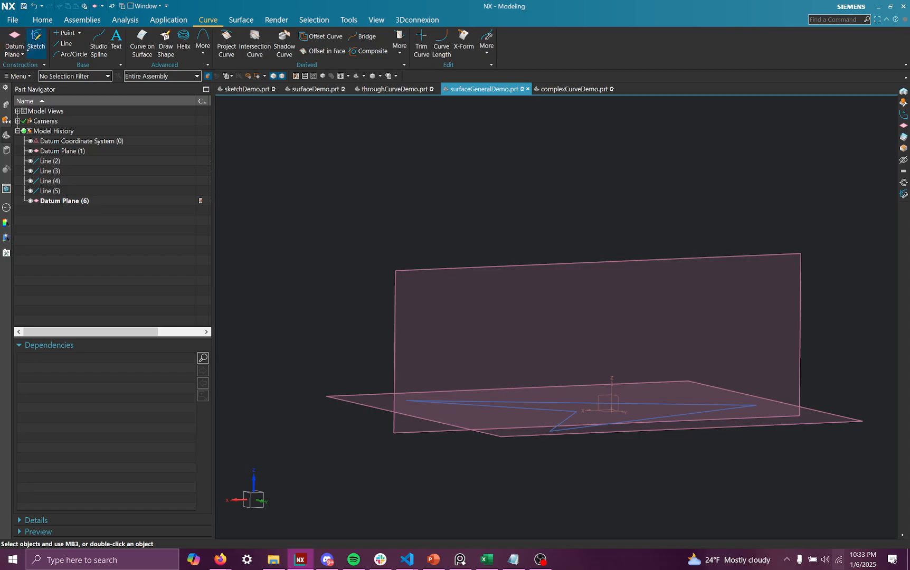
pyautogui.moveTo(594, 340); pyautogui.dragTo(619, 372, button='middle')
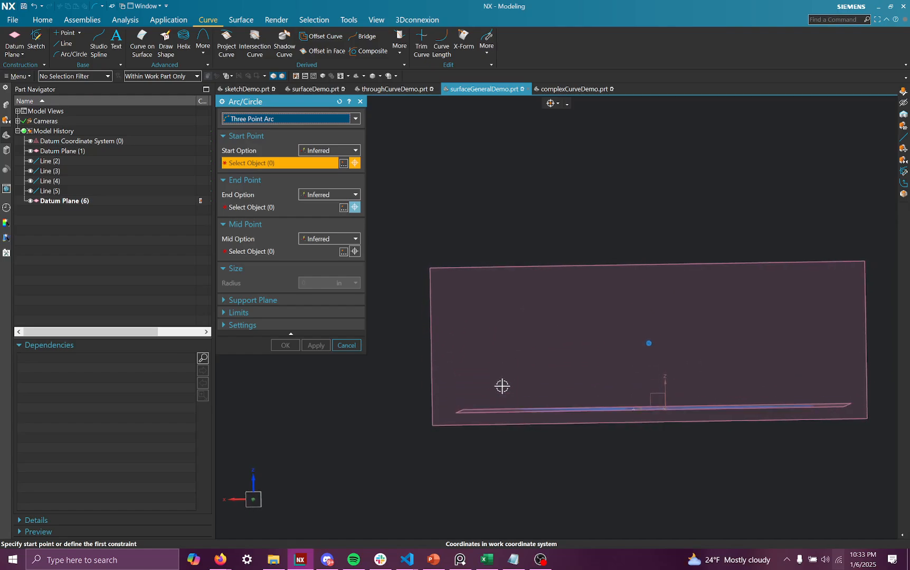
pyautogui.click(502, 386)
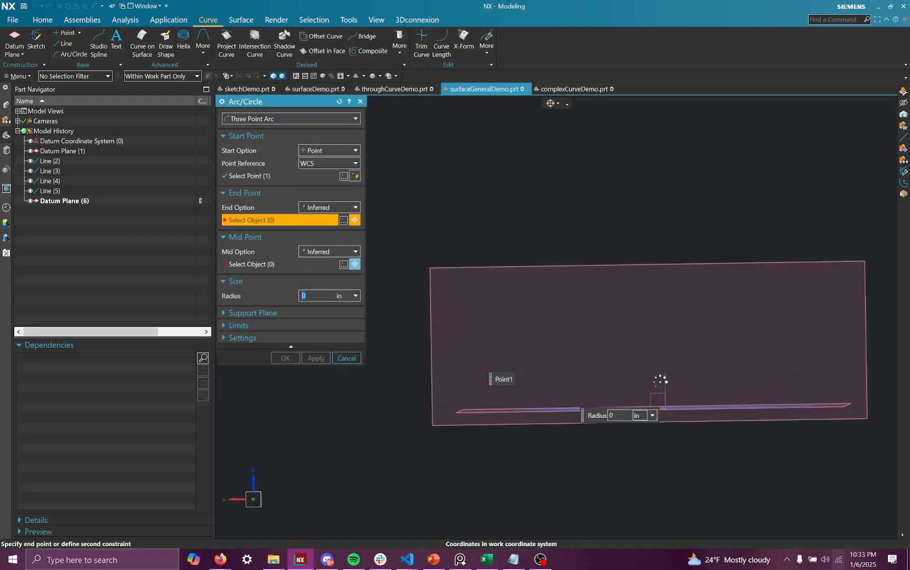
pyautogui.click(819, 380)
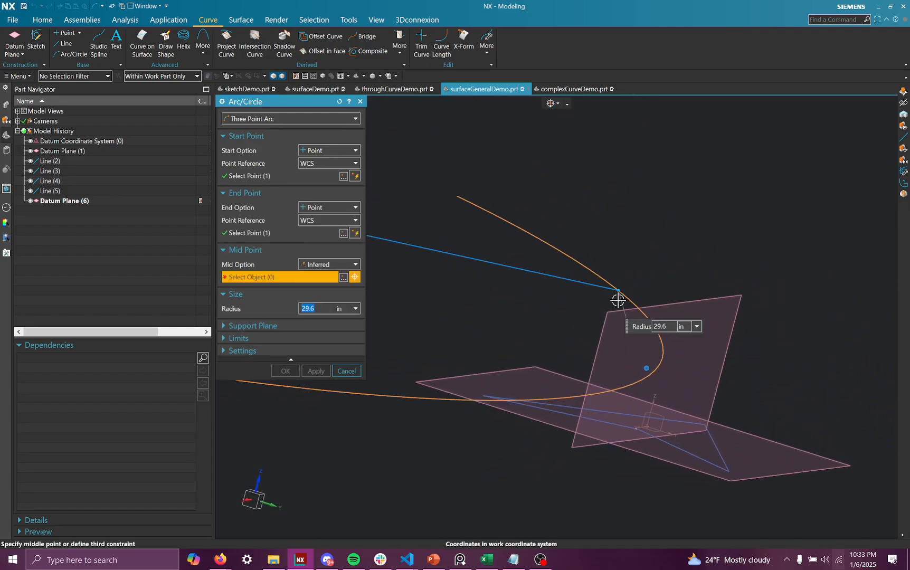
pyautogui.scroll(-5, 549, 350)
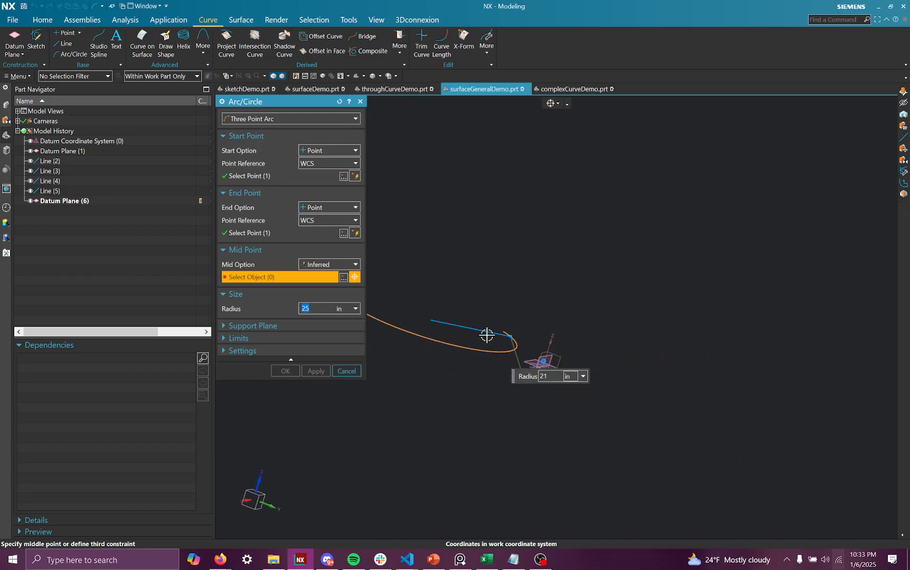
pyautogui.scroll(2, 488, 335)
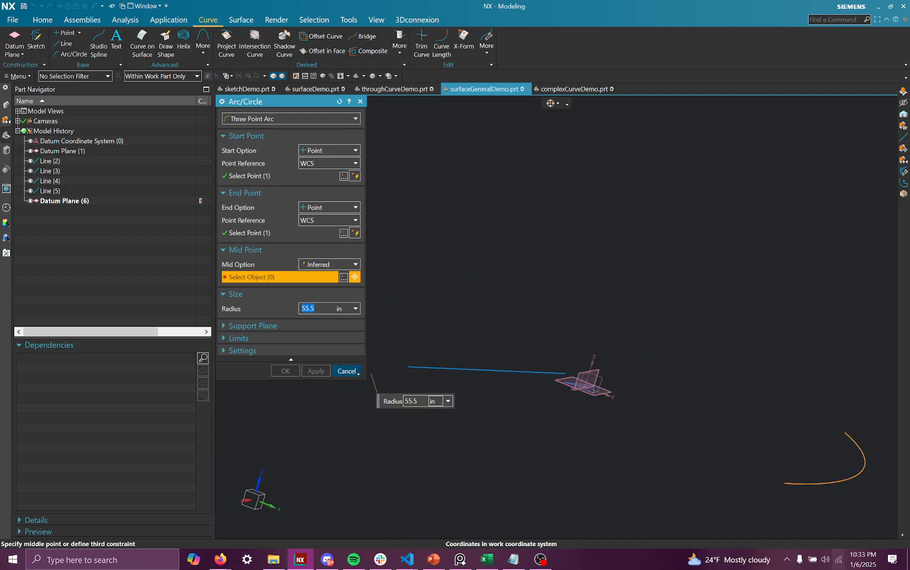
pyautogui.click(346, 371)
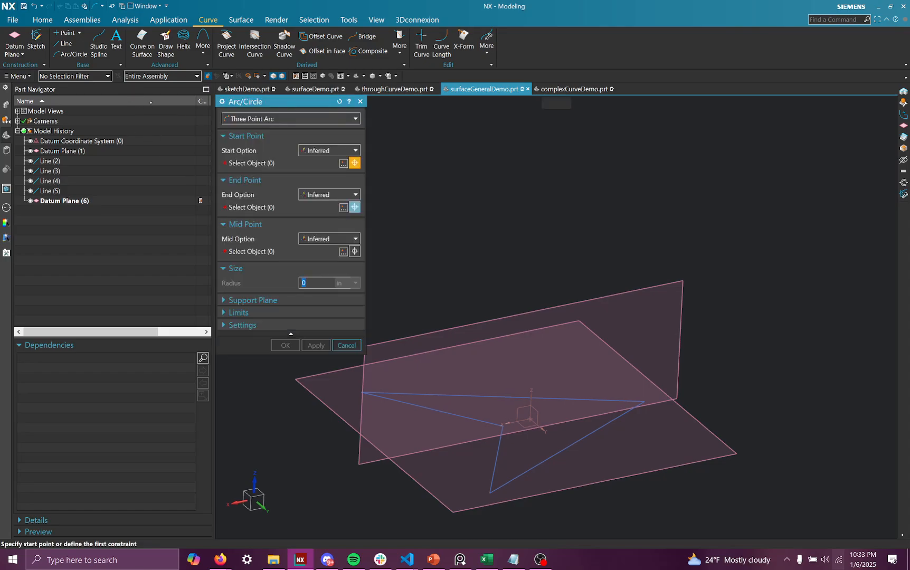
# Start a three-point arc using the vertical datum plane as its selected support plane.
pyautogui.click(284, 299)
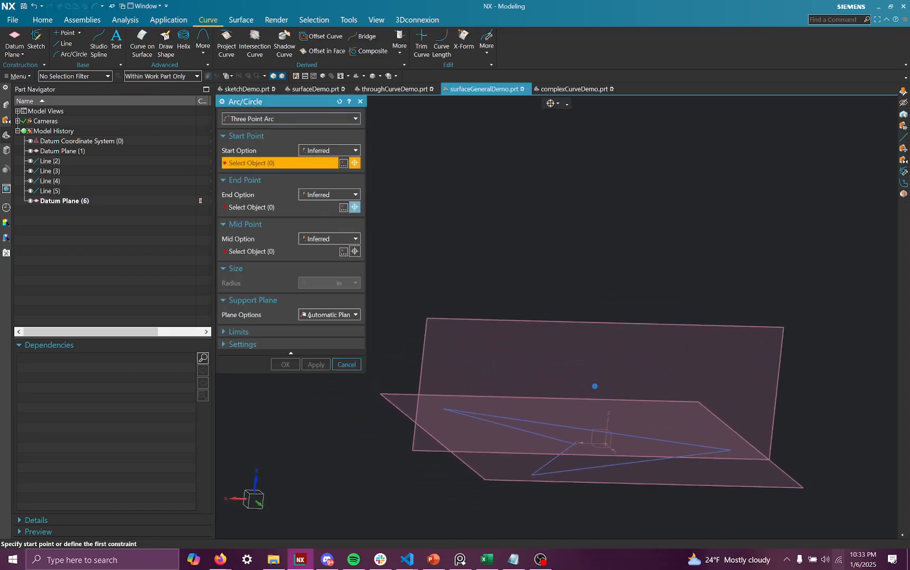
pyautogui.click(318, 315)
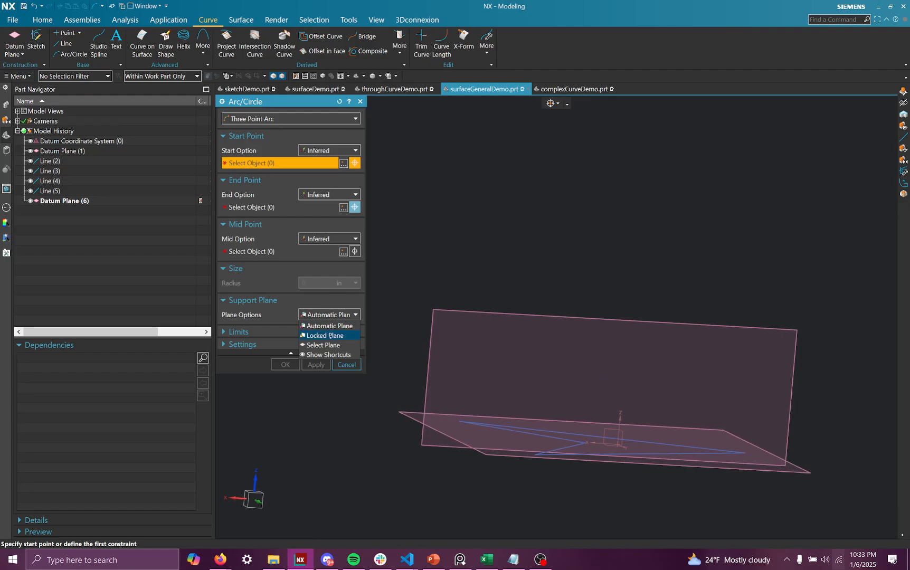
pyautogui.click(323, 345)
pyautogui.click(469, 315)
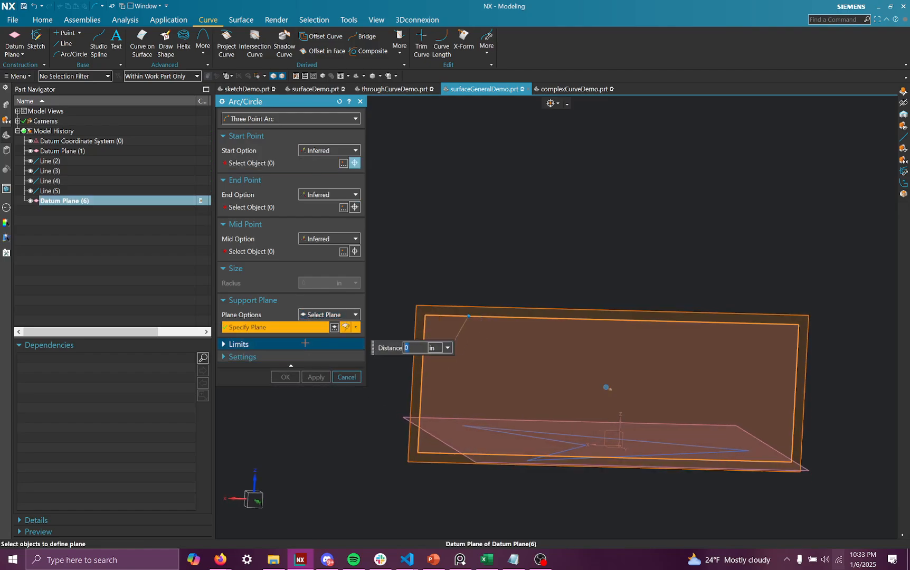
pyautogui.click(275, 163)
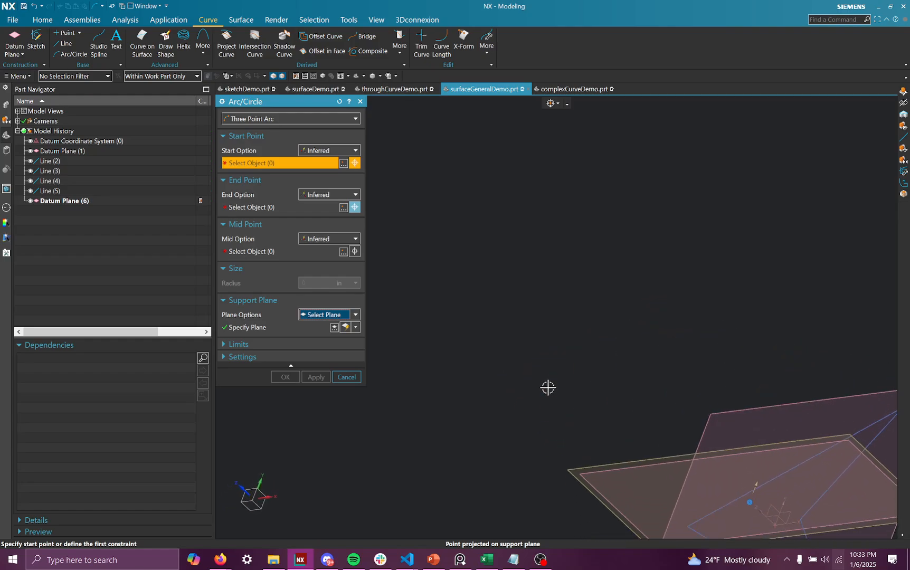
# Place the arc's start point near the plane's lower +X end, its end point near the centre, and its mid point at about XC 1.91, ZC 2.65.
pyautogui.moveTo(568, 274)
pyautogui.mouseDown(button='middle')
pyautogui.moveTo(585, 345)
pyautogui.moveTo(567, 276)
pyautogui.mouseUp(button='middle')
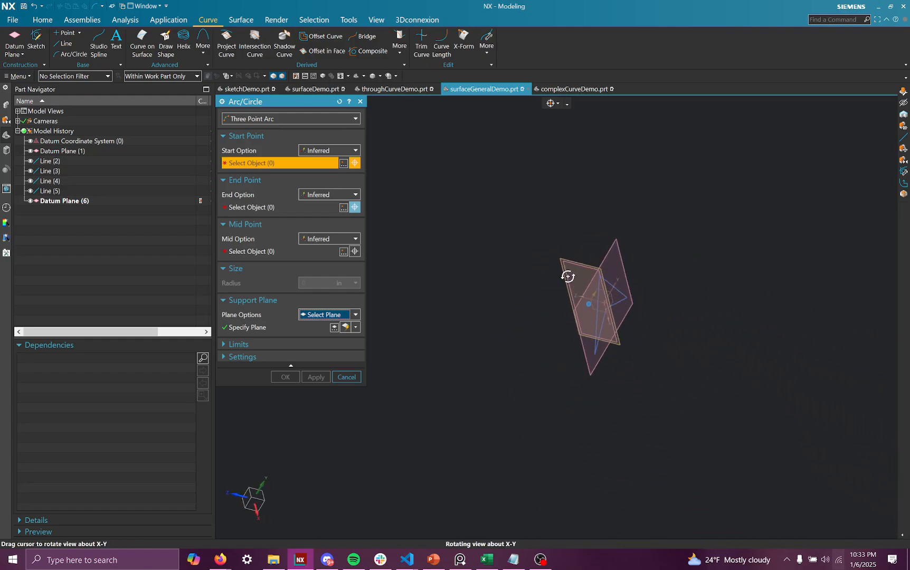
pyautogui.moveTo(566, 349); pyautogui.dragTo(513, 374, button='middle')
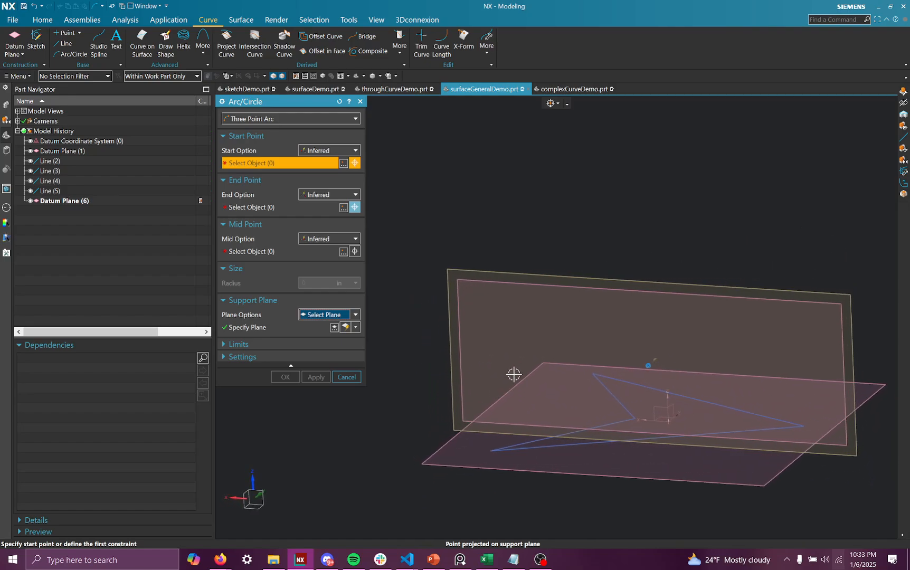
pyautogui.click(502, 402)
pyautogui.click(666, 330)
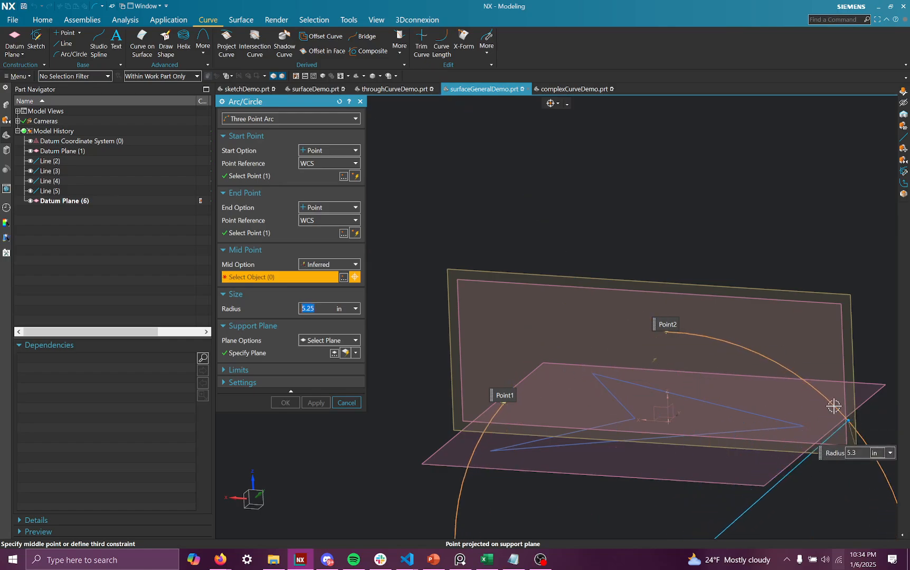
pyautogui.click(578, 299)
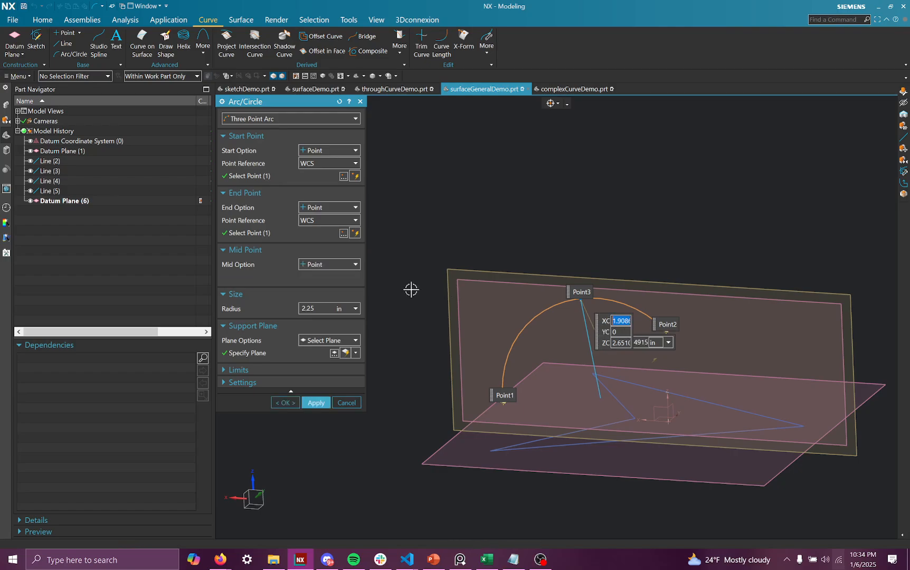
# Move the arc's end point to about XC -3.35, ZC 0.15 and its mid point to XC 0.5, ZC 0.9, and create the arc.
pyautogui.moveTo(430, 423); pyautogui.dragTo(584, 348, button='middle')
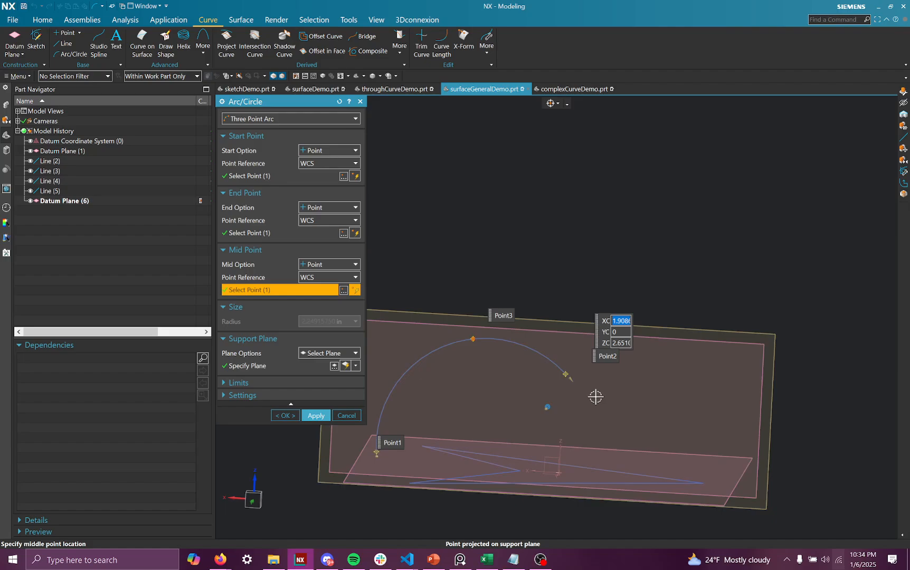
pyautogui.moveTo(550, 376); pyautogui.dragTo(693, 465)
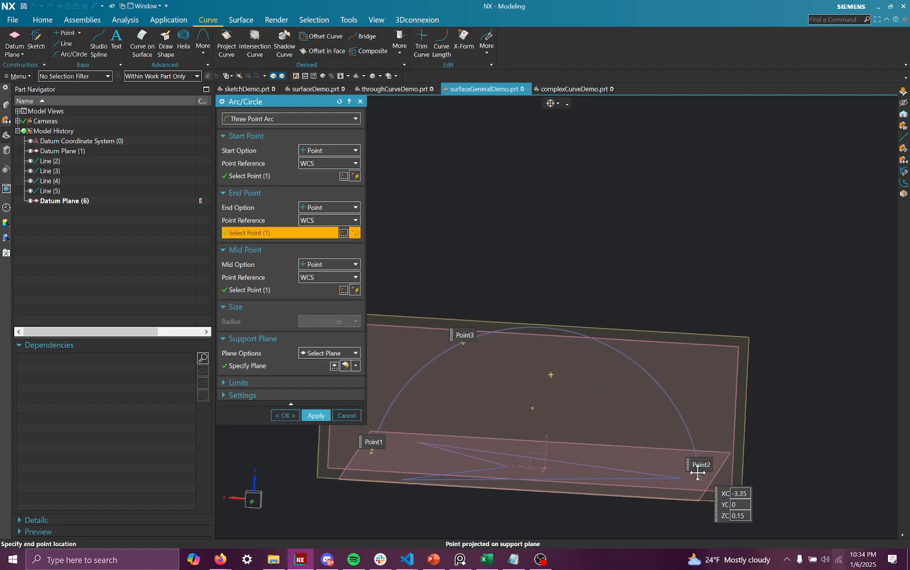
pyautogui.click(466, 343)
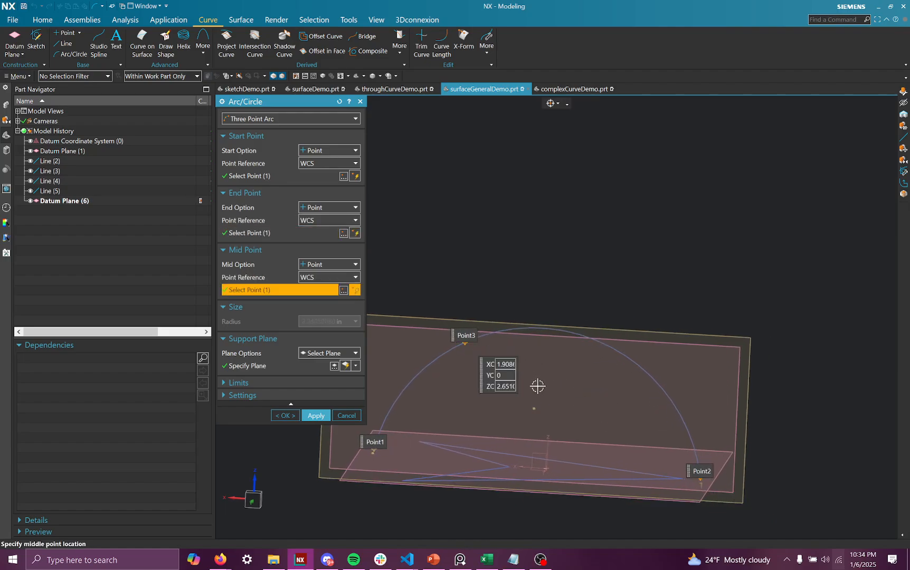
pyautogui.moveTo(538, 416)
pyautogui.mouseDown()
pyautogui.moveTo(527, 427)
pyautogui.moveTo(534, 485)
pyautogui.moveTo(525, 427)
pyautogui.mouseUp()
pyautogui.moveTo(523, 425); pyautogui.dragTo(539, 399, button='middle')
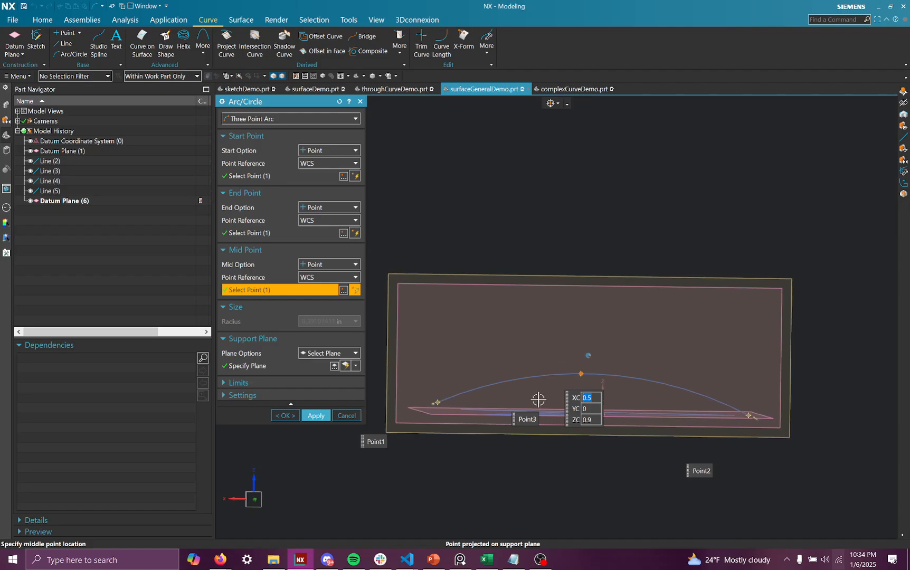
pyautogui.click(285, 416)
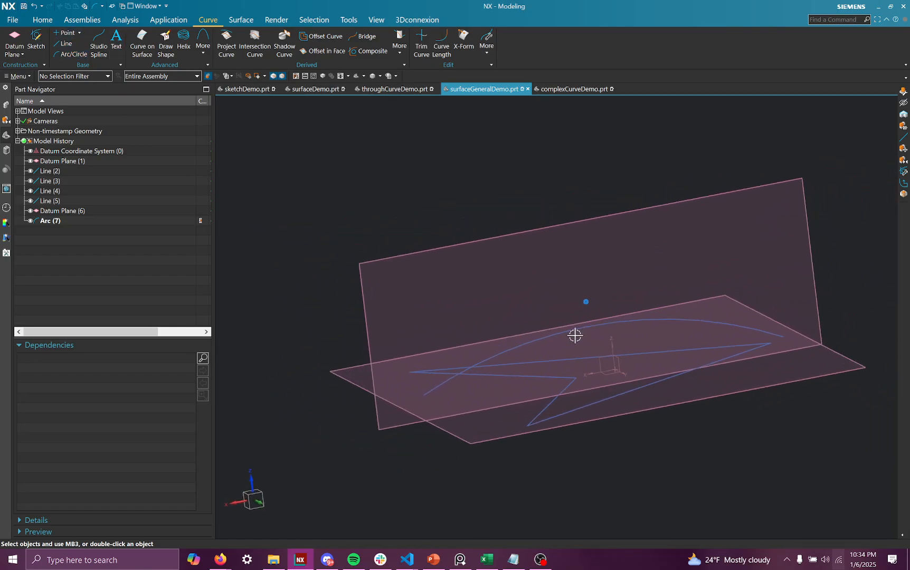
pyautogui.rightClick(469, 239)
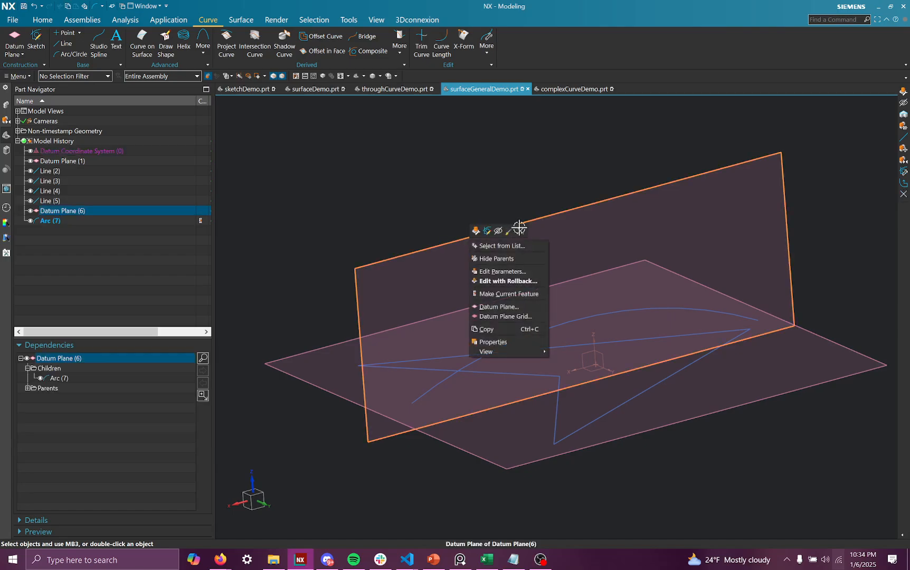
pyautogui.click(486, 231)
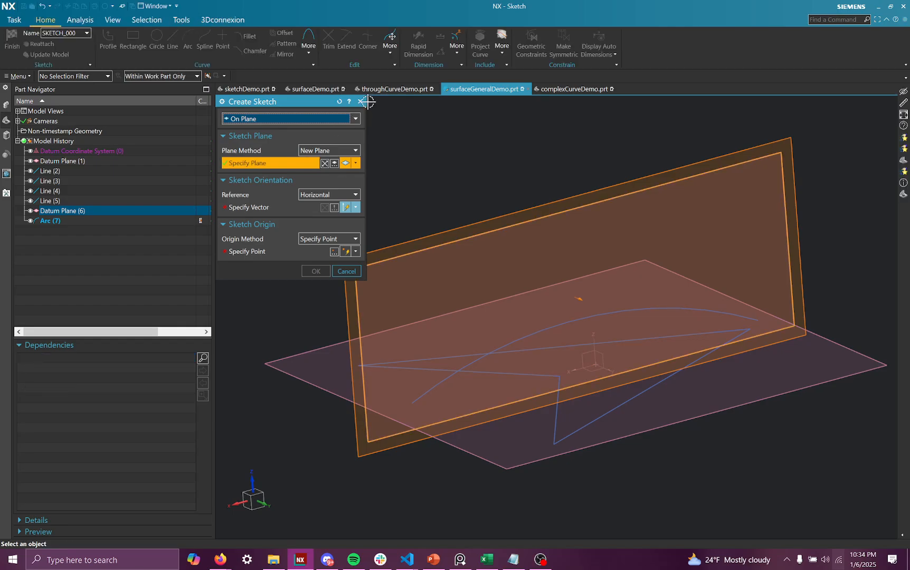
pyautogui.click(364, 103)
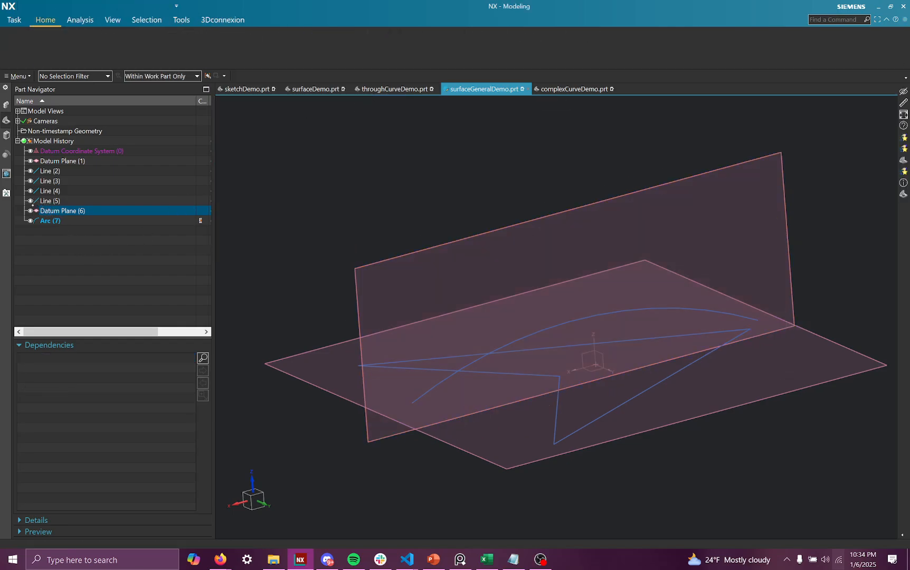
# Hide the vertical datum plane and start extruding the arc with an end distance of 5 in.
pyautogui.click(31, 210)
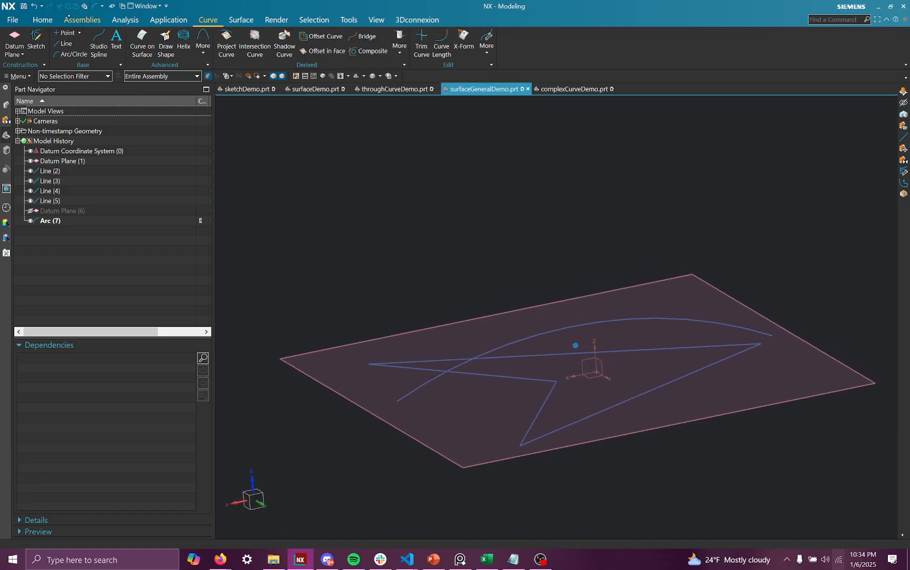
pyautogui.click(43, 19)
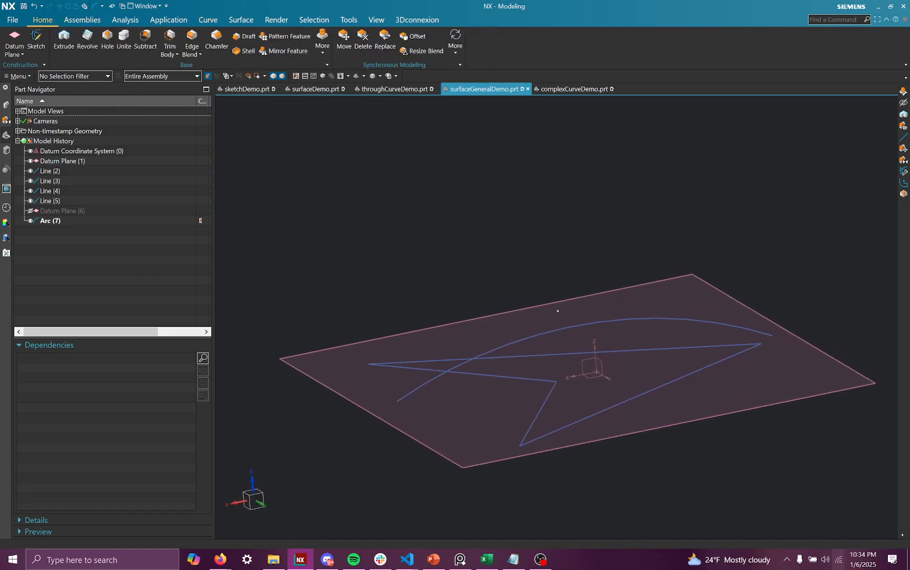
pyautogui.moveTo(507, 397); pyautogui.dragTo(520, 345, button='middle')
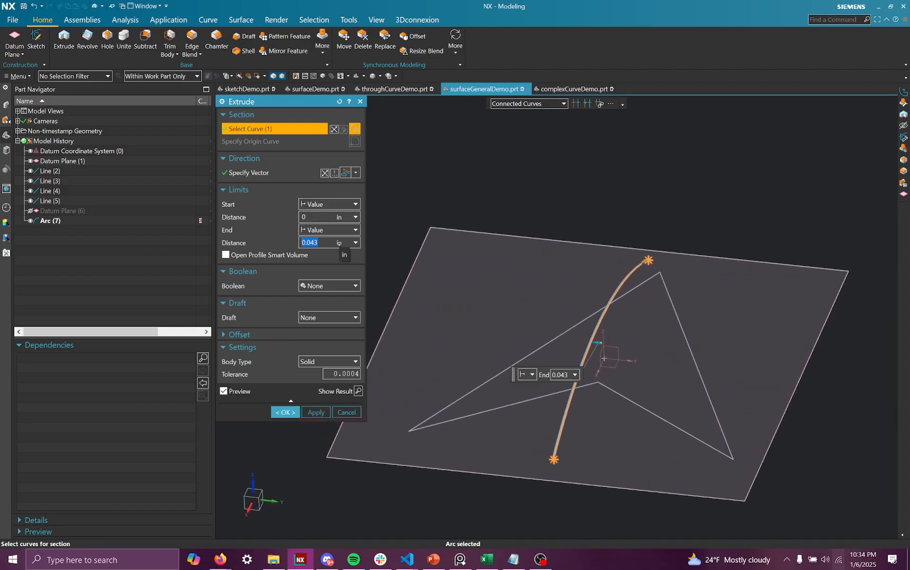
pyautogui.press('Return')
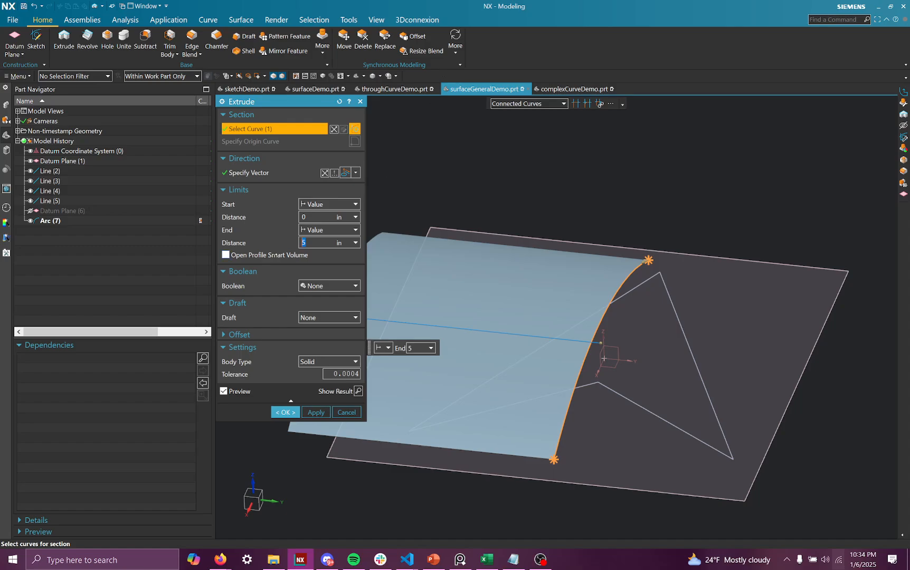
# Make the arc's extrusion symmetric with a distance of 6.75 in and create the curved sheet.
pyautogui.click(306, 230)
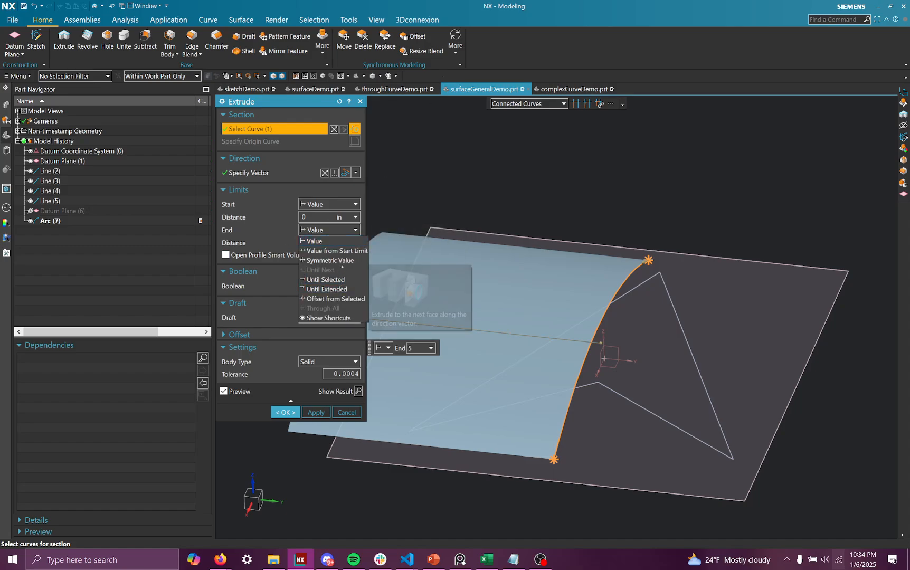
pyautogui.click(330, 260)
pyautogui.moveTo(670, 417); pyautogui.dragTo(469, 358, button='middle')
pyautogui.moveTo(468, 345); pyautogui.dragTo(418, 349)
pyautogui.moveTo(419, 349); pyautogui.dragTo(304, 388, button='middle')
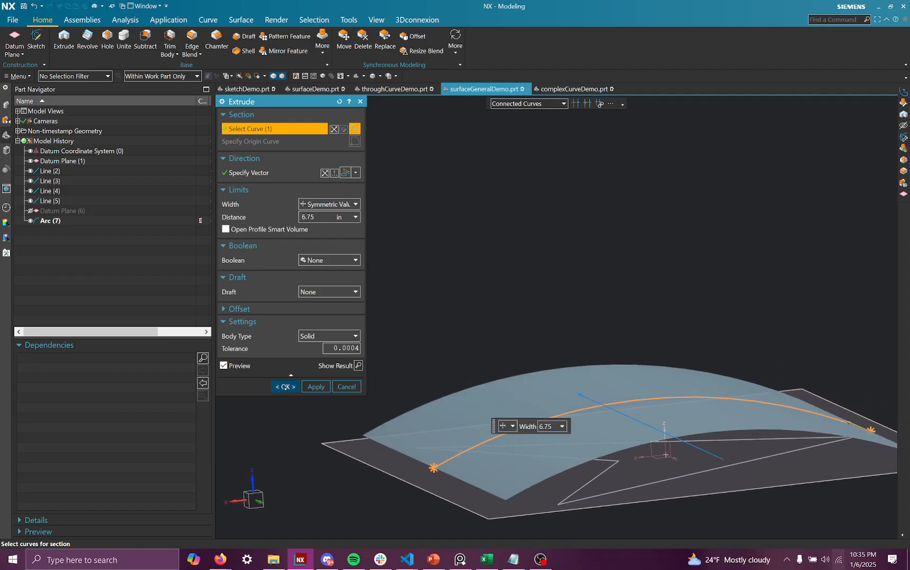
pyautogui.click(285, 387)
pyautogui.moveTo(477, 415); pyautogui.dragTo(627, 414, button='middle')
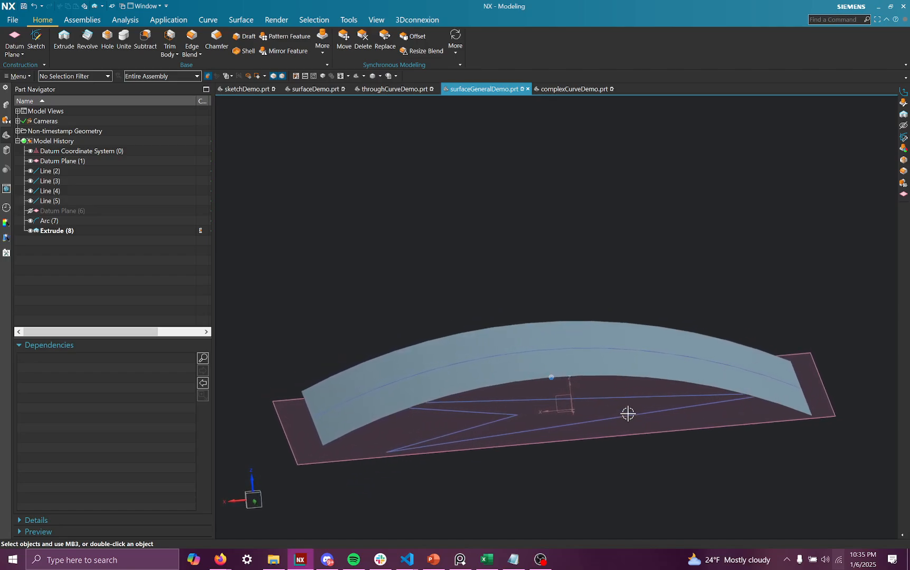
pyautogui.moveTo(541, 404); pyautogui.dragTo(463, 340, button='middle')
pyautogui.moveTo(439, 416); pyautogui.dragTo(459, 258, button='middle')
pyautogui.click(242, 20)
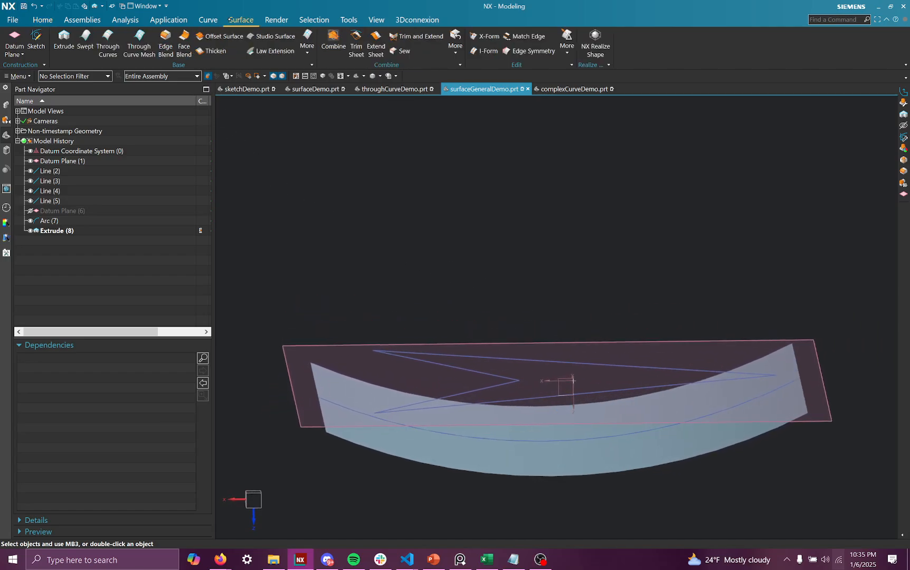
pyautogui.click(201, 20)
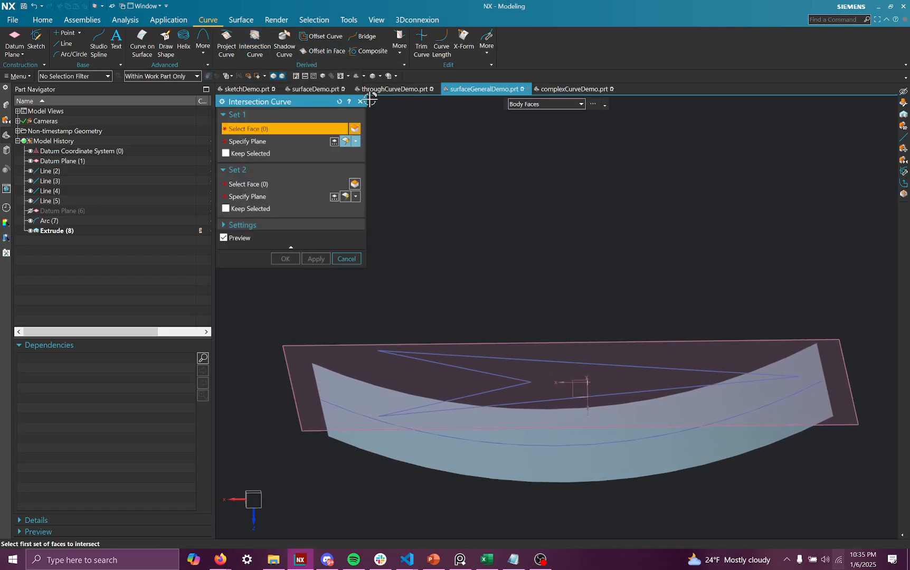
pyautogui.click(361, 101)
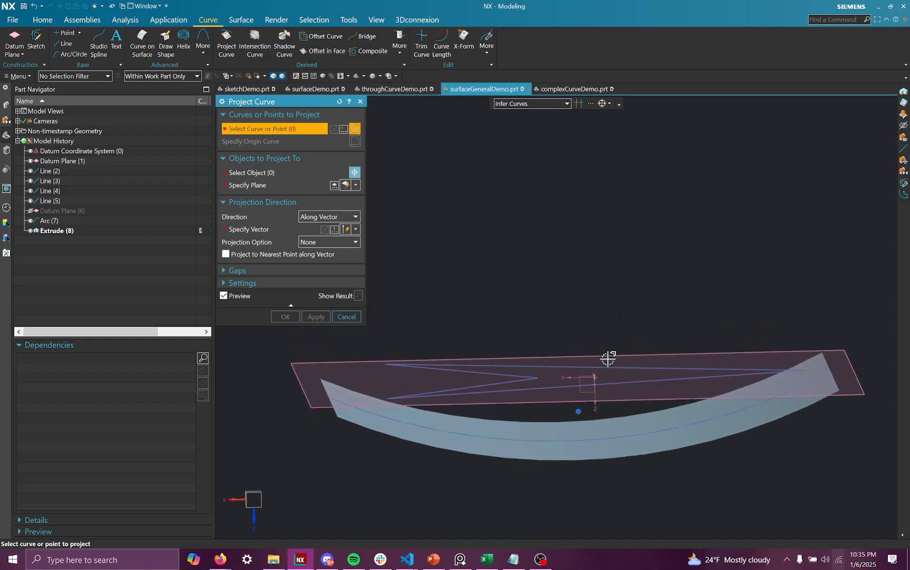
# Project the four straight arrowhead lines onto the curved sheet along the Z axis and create the projected curves.
pyautogui.click(624, 365)
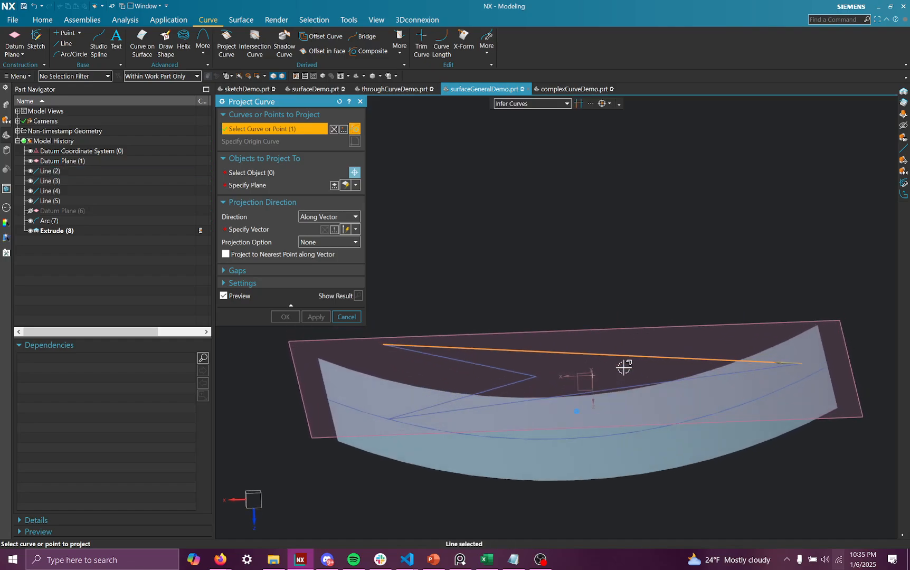
pyautogui.click(535, 401)
pyautogui.click(242, 173)
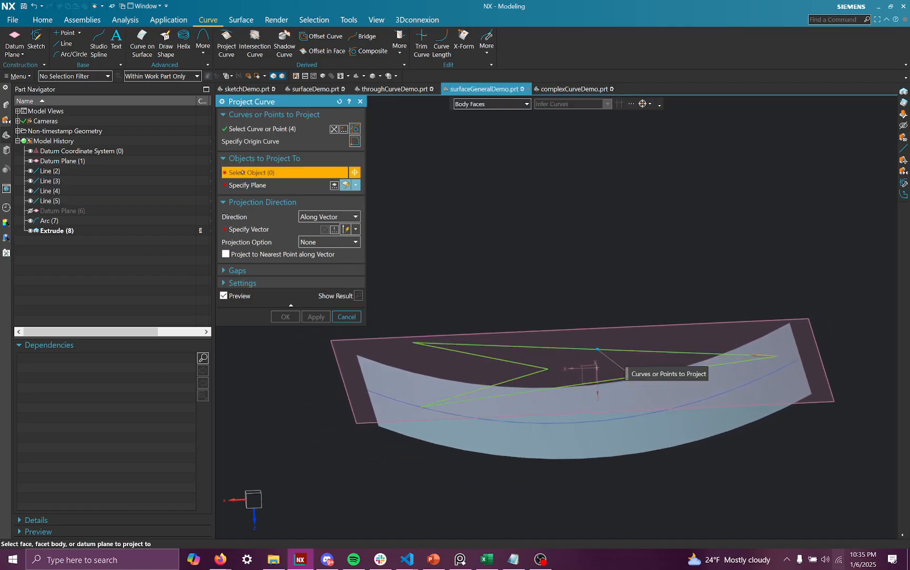
pyautogui.click(549, 445)
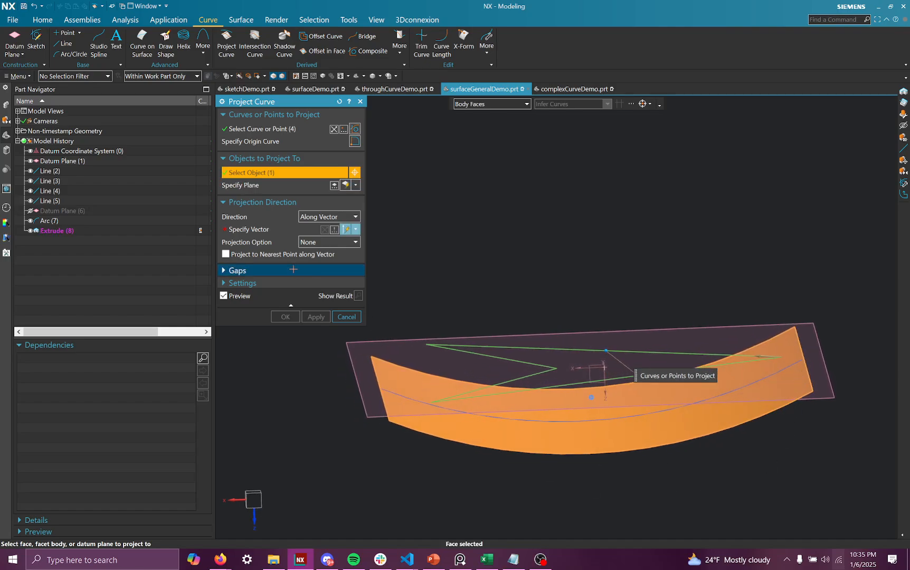
pyautogui.click(266, 229)
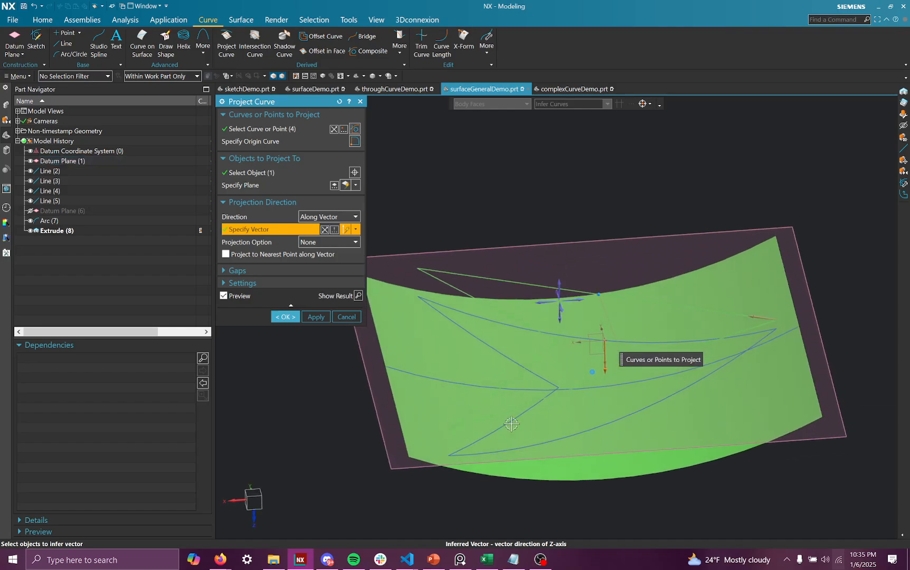
pyautogui.click(292, 318)
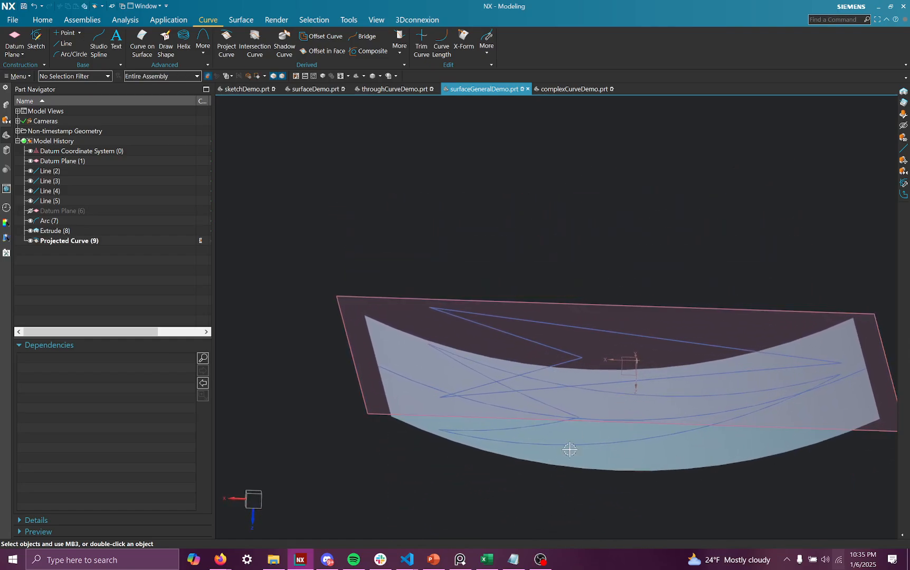
# Hide the four original arrowhead lines, Line (2) through Line (5).
pyautogui.rightClick(502, 379)
pyautogui.press('Escape')
pyautogui.click(34, 170)
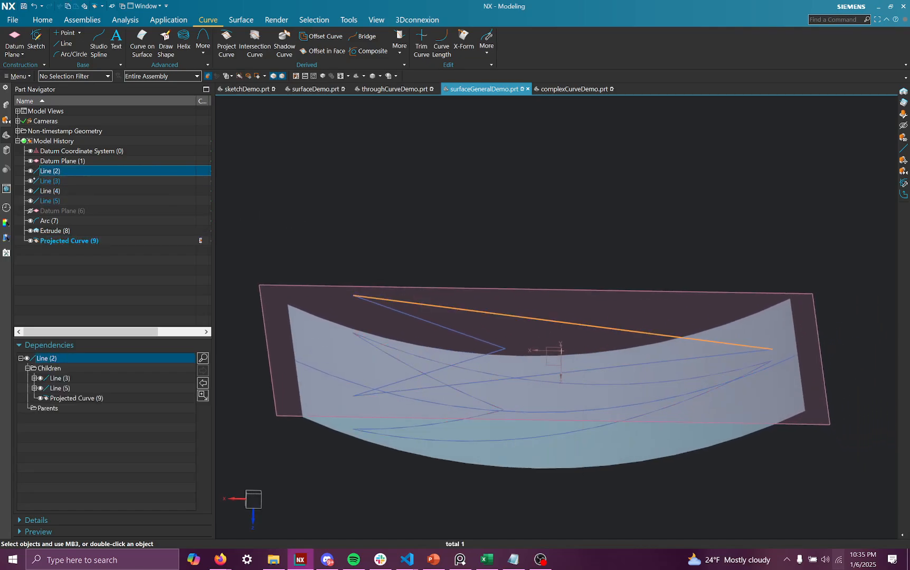
pyautogui.click(30, 170)
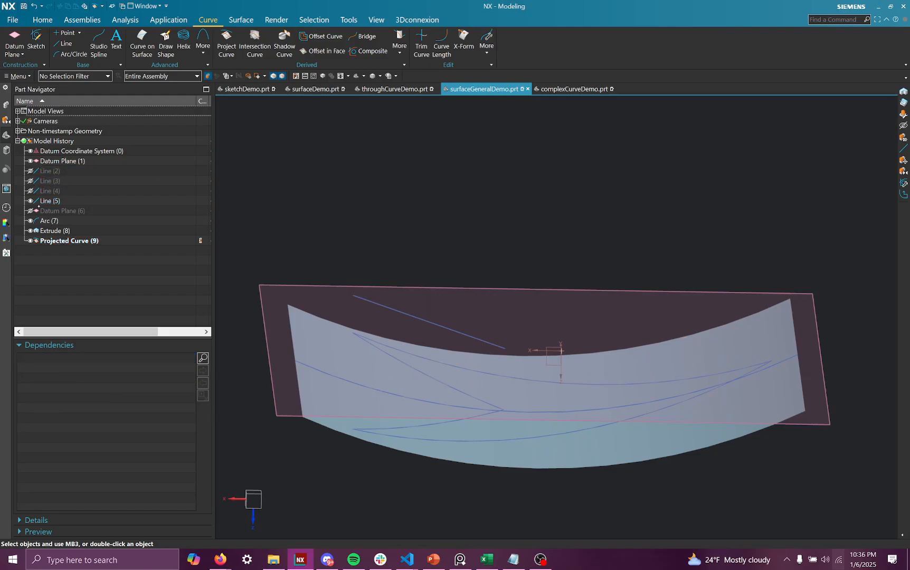
pyautogui.click(50, 200)
pyautogui.hotkey('ctrl', 'b')
# Create a top-level feature group named Base Lines from Line (2).
pyautogui.rightClick(88, 255)
pyautogui.click(65, 260)
pyautogui.rightClick(59, 171)
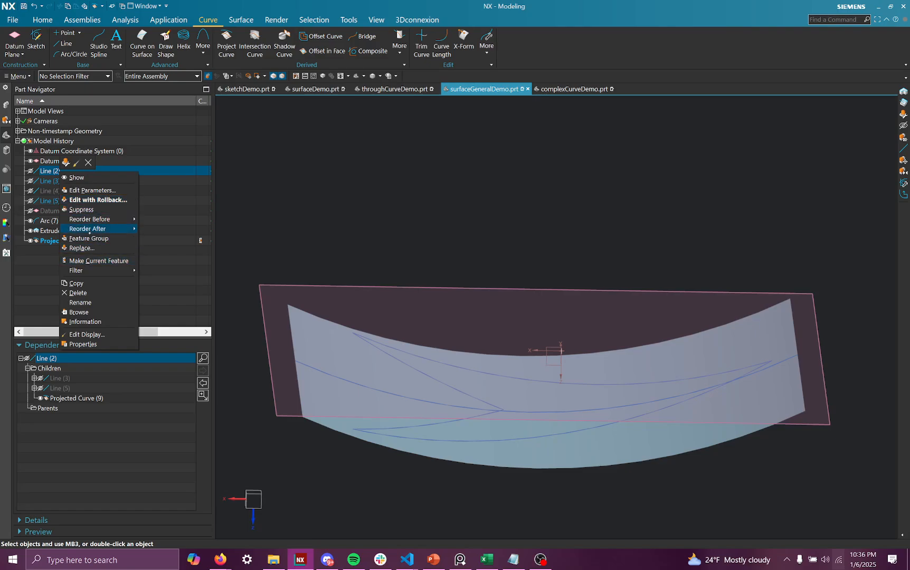
pyautogui.click(89, 237)
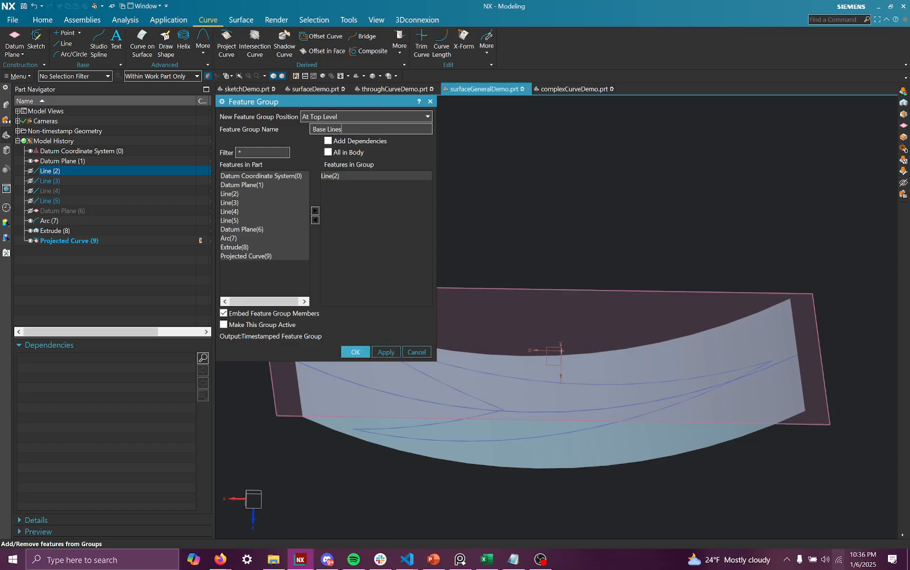
pyautogui.press('Return')
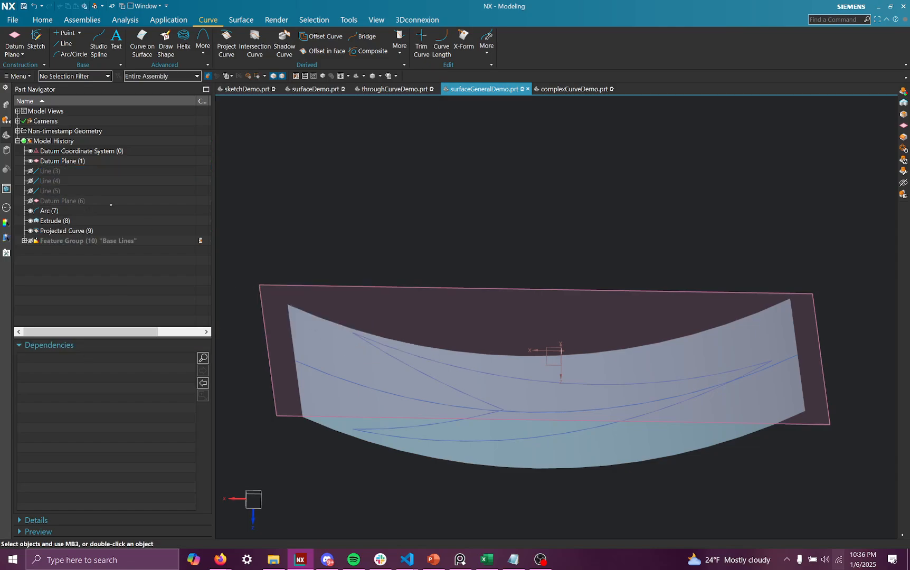
# Move the three remaining arrowhead lines, Line (3) to Line (5), into the Base Lines feature group.
pyautogui.click(87, 181)
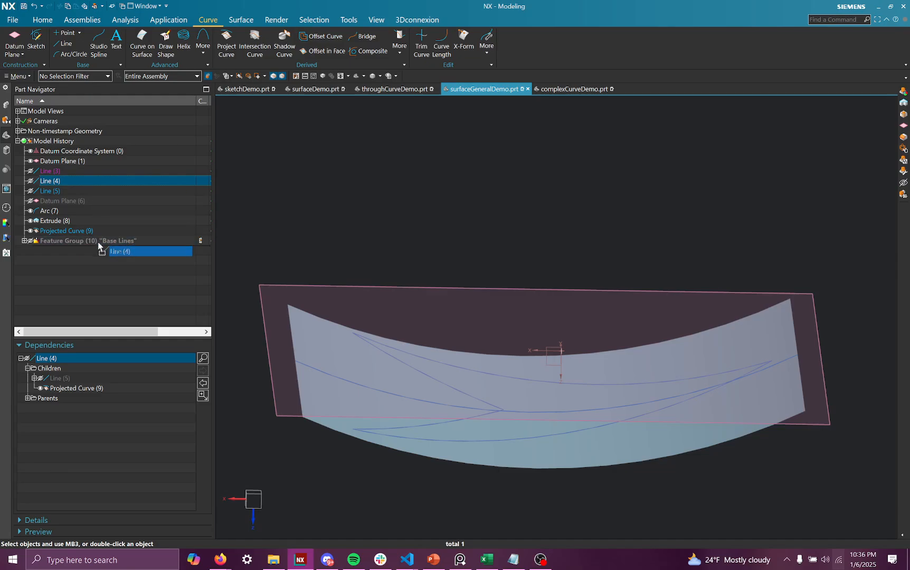
pyautogui.moveTo(104, 243); pyautogui.dragTo(104, 242)
pyautogui.moveTo(51, 171); pyautogui.dragTo(95, 223)
# Trim the curved sheet with the four projected arrowhead curves, normal to face, discarding the region outside the outline.
pyautogui.moveTo(383, 269); pyautogui.dragTo(455, 353, button='middle')
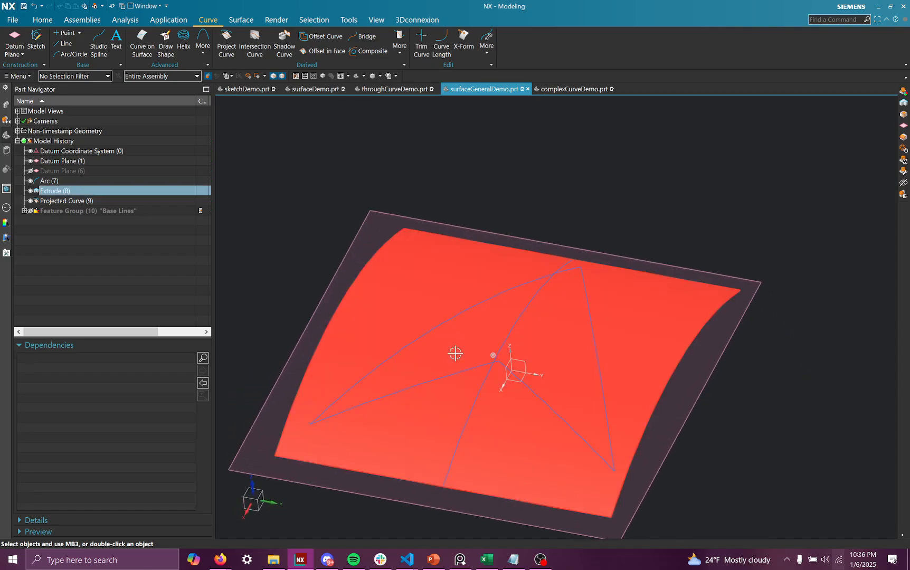
pyautogui.moveTo(606, 344); pyautogui.dragTo(443, 132, button='middle')
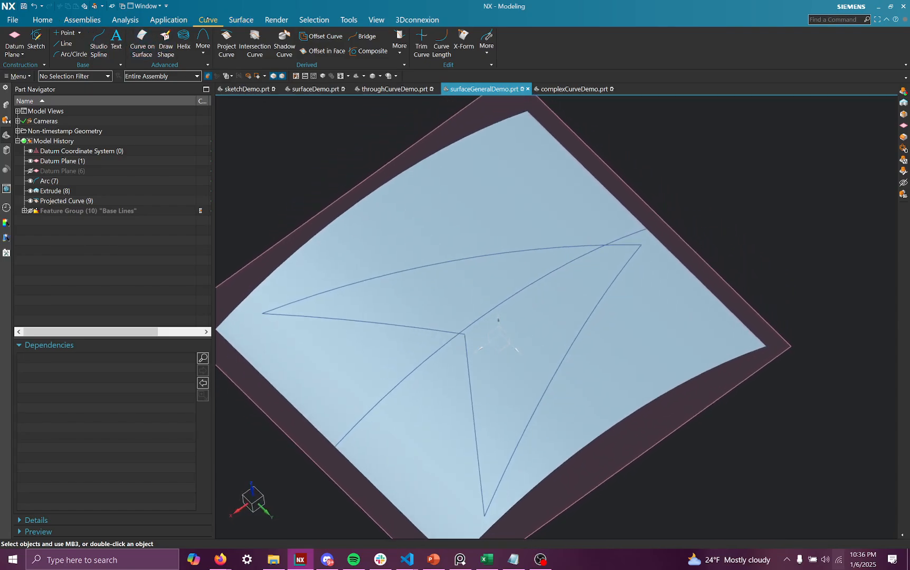
pyautogui.click(239, 20)
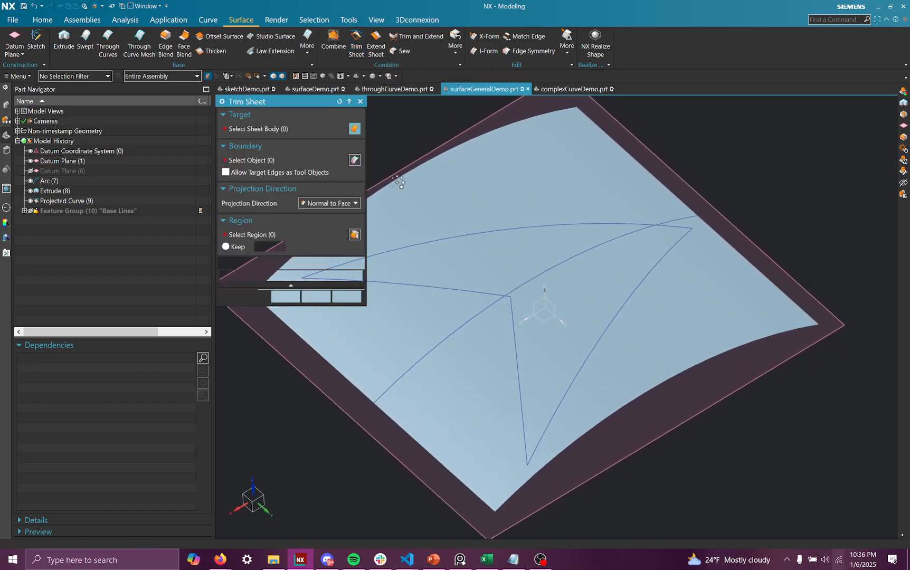
pyautogui.click(504, 227)
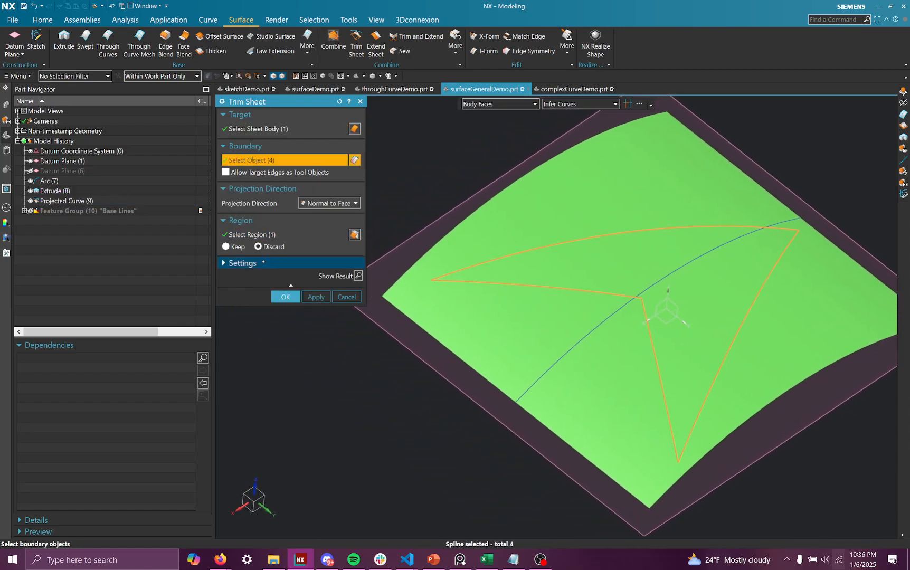
pyautogui.click(285, 296)
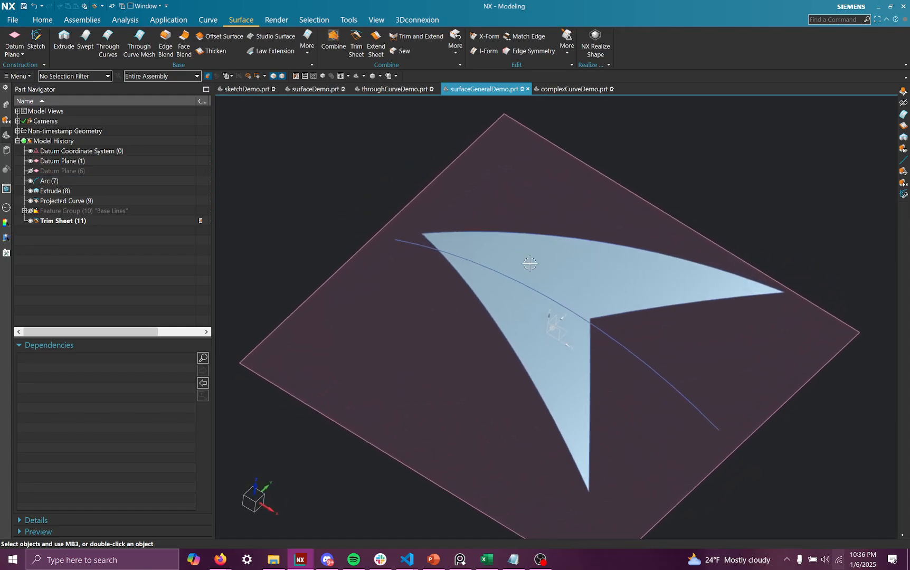
# Hide the arc crossing the arrowhead and show the vertical datum plane, Datum Plane (6).
pyautogui.rightClick(642, 361)
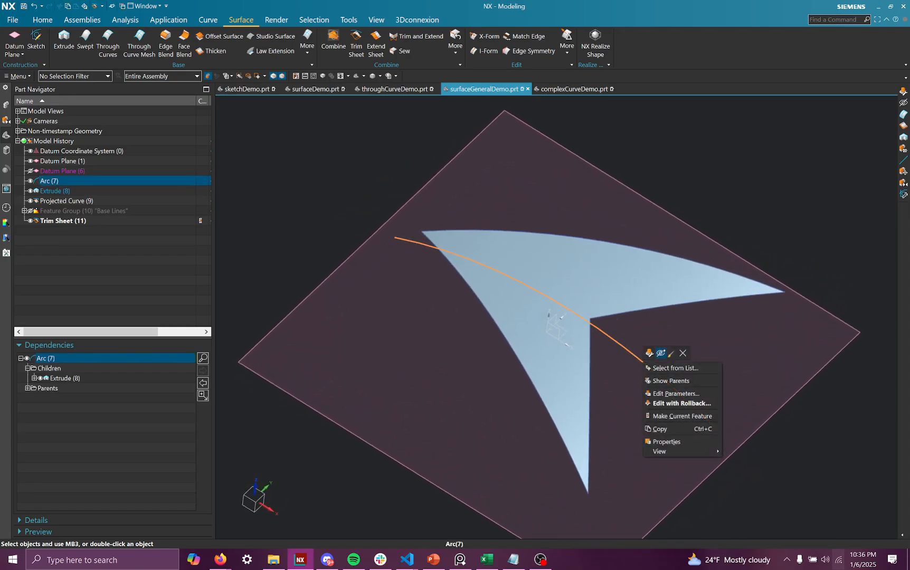
pyautogui.click(661, 354)
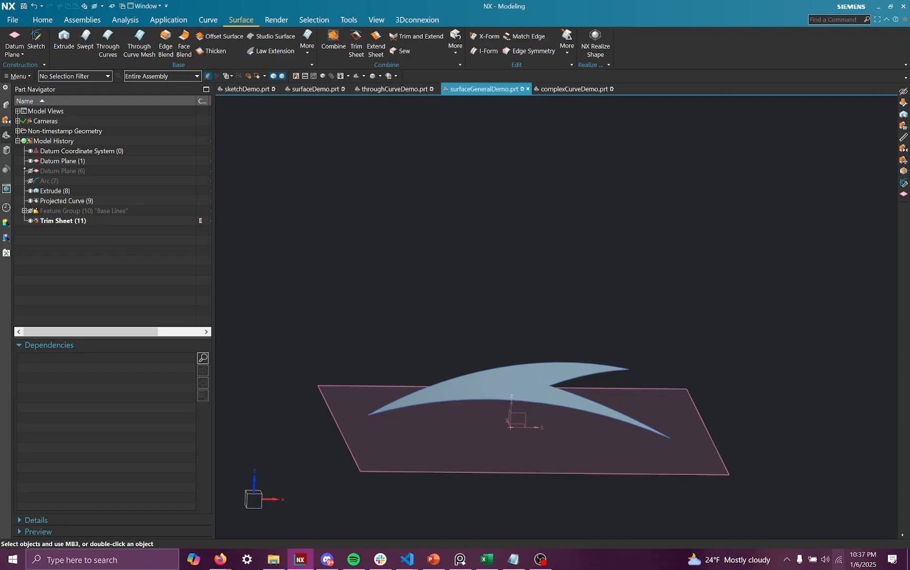
pyautogui.click(30, 170)
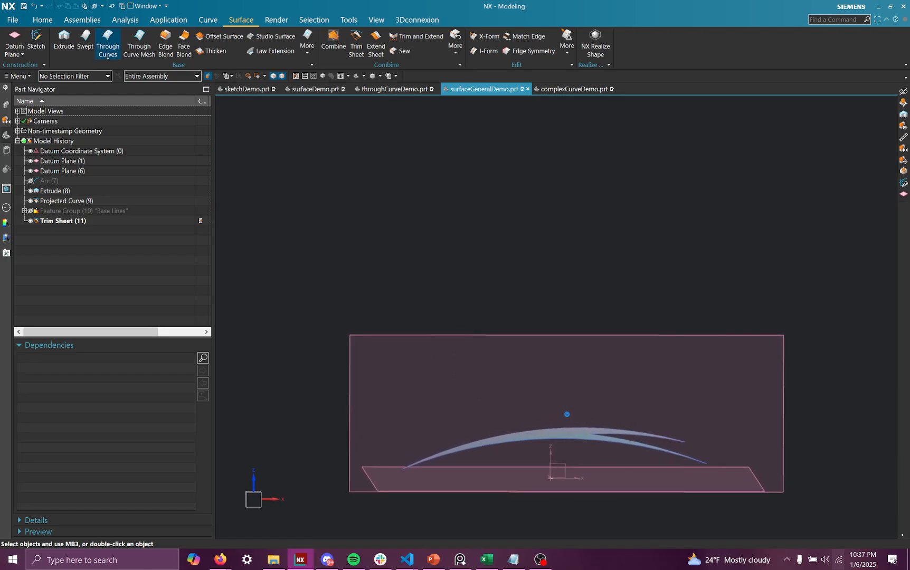
# Create a degree 5 Through Points studio spline constrained to the vertical datum plane, rising from the arrowhead sheet and hooking over at its upper end.
pyautogui.click(206, 21)
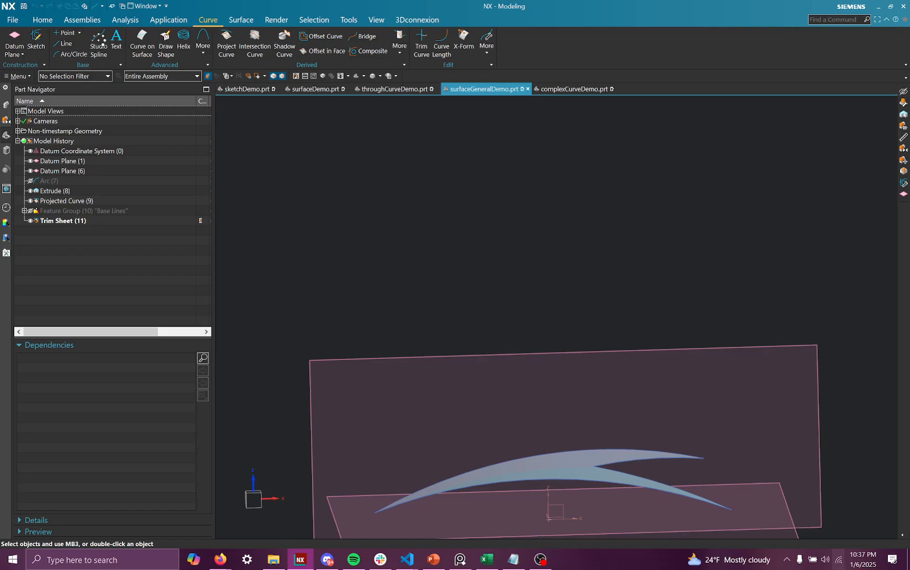
pyautogui.click(98, 42)
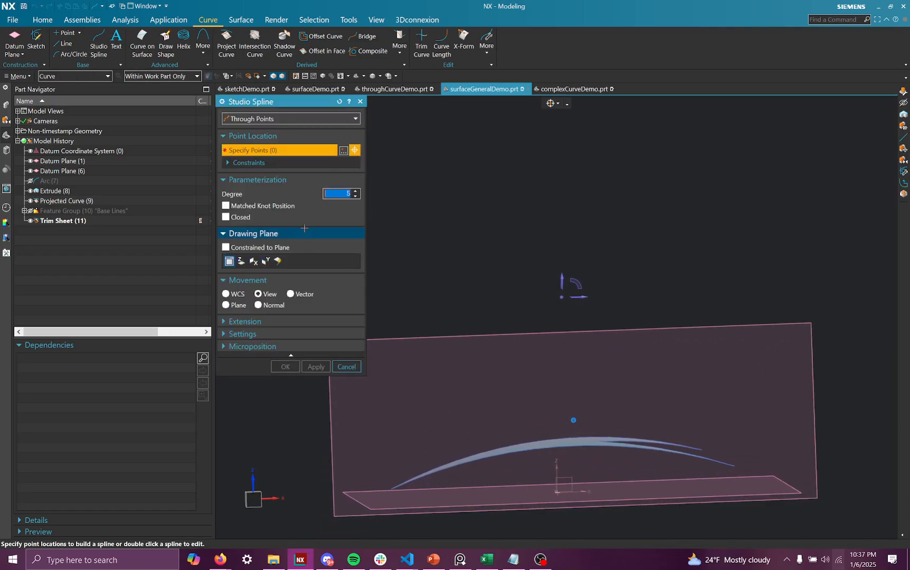
pyautogui.click(259, 331)
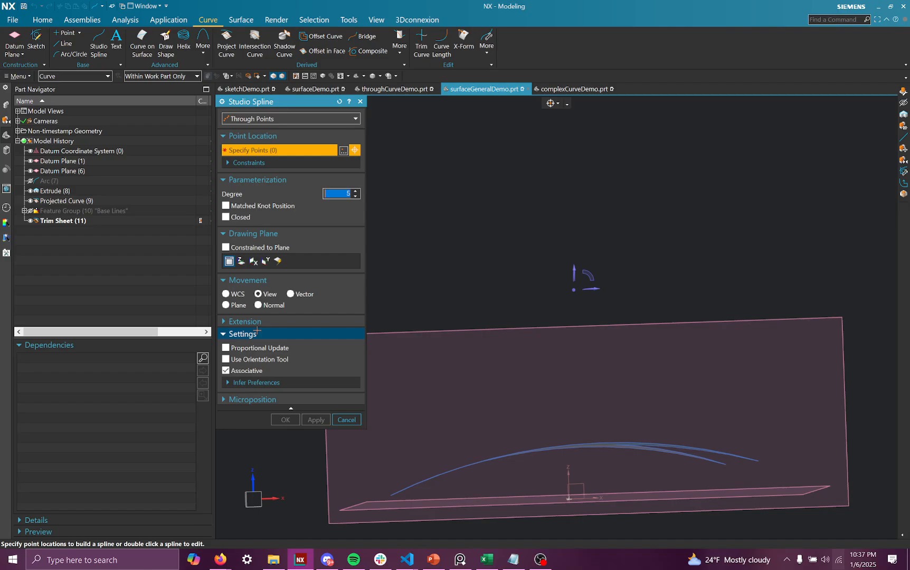
pyautogui.click(258, 332)
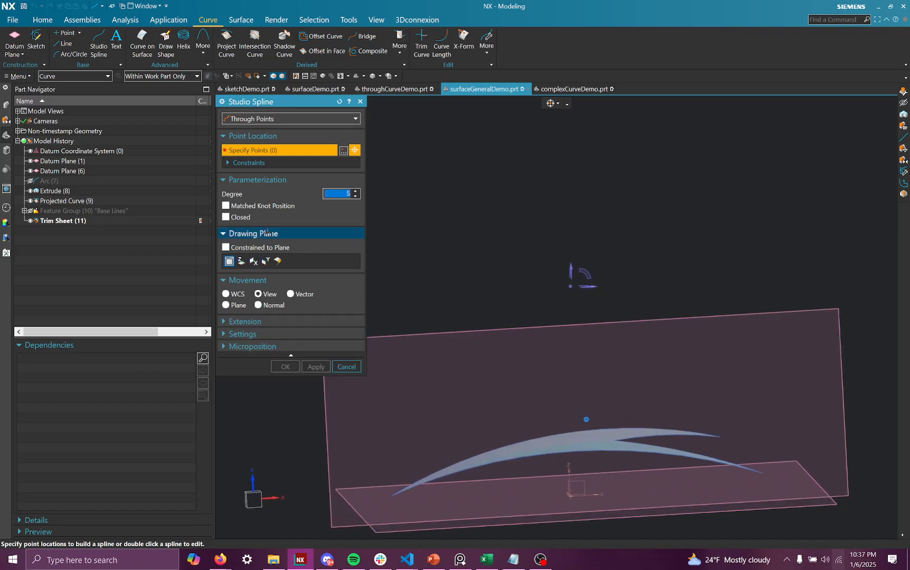
pyautogui.click(236, 247)
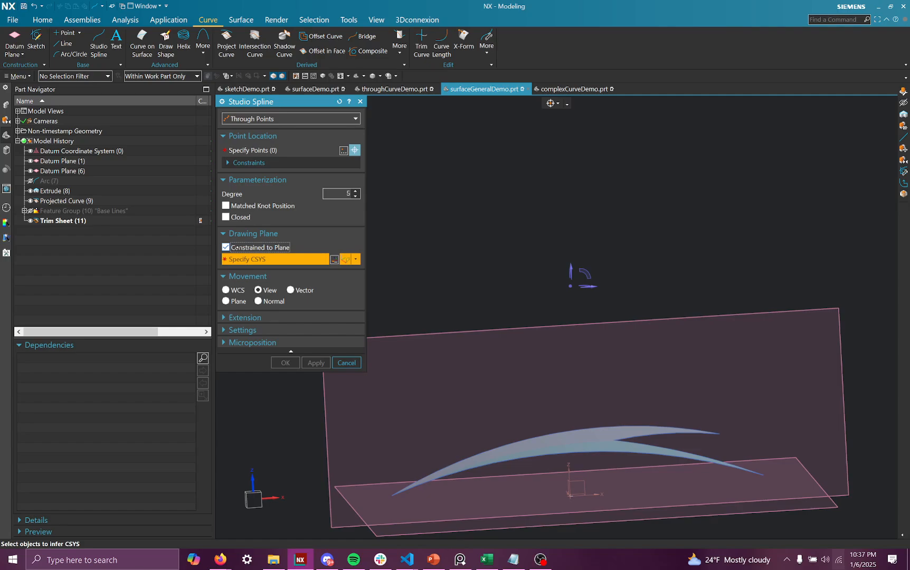
pyautogui.click(508, 331)
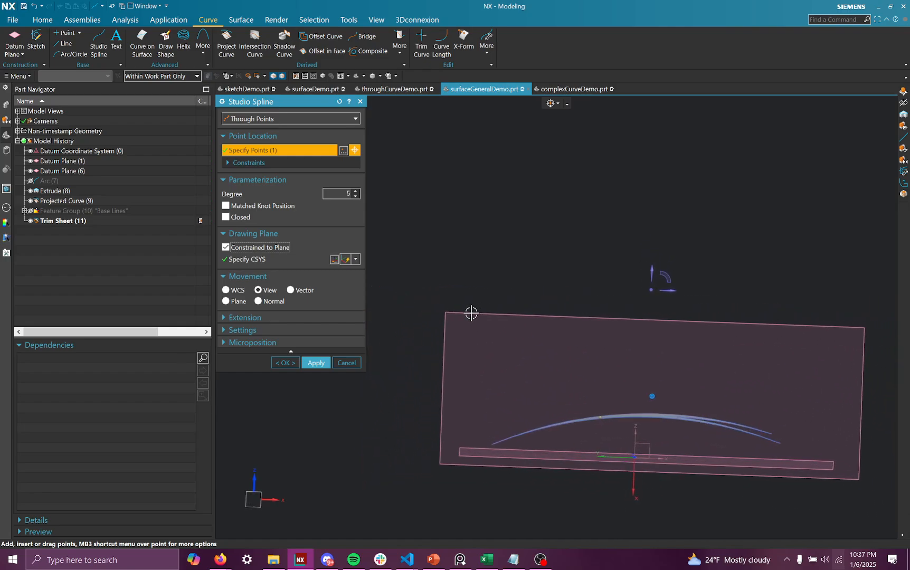
pyautogui.click(530, 183)
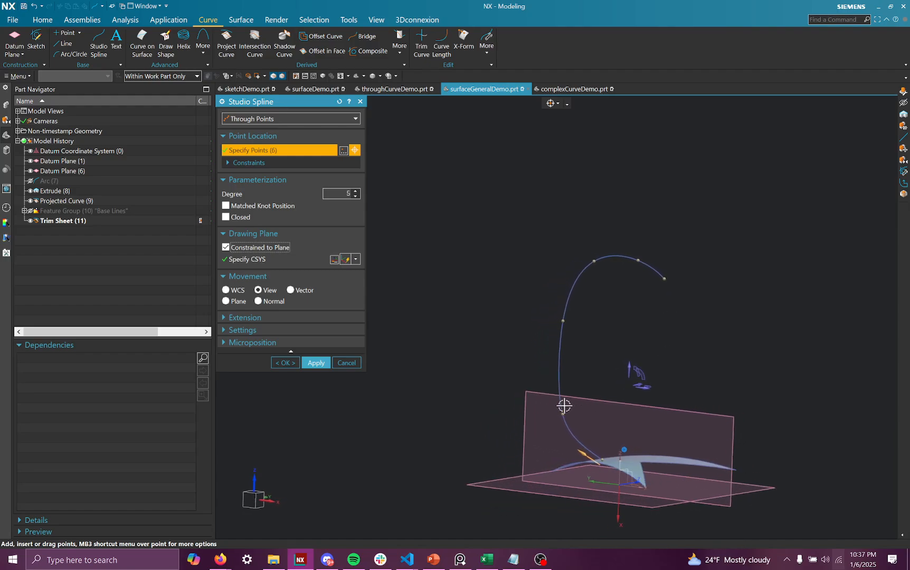
pyautogui.click(285, 363)
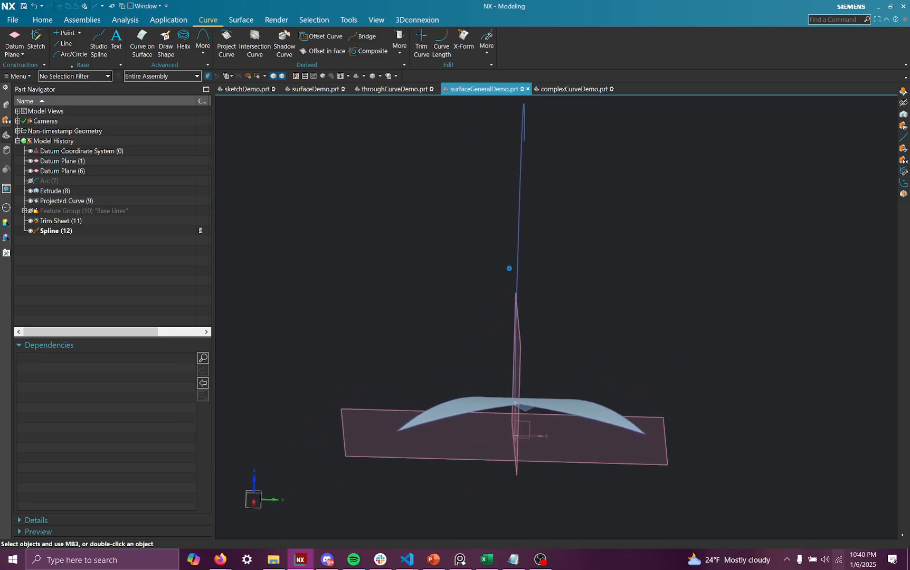
pyautogui.click(13, 19)
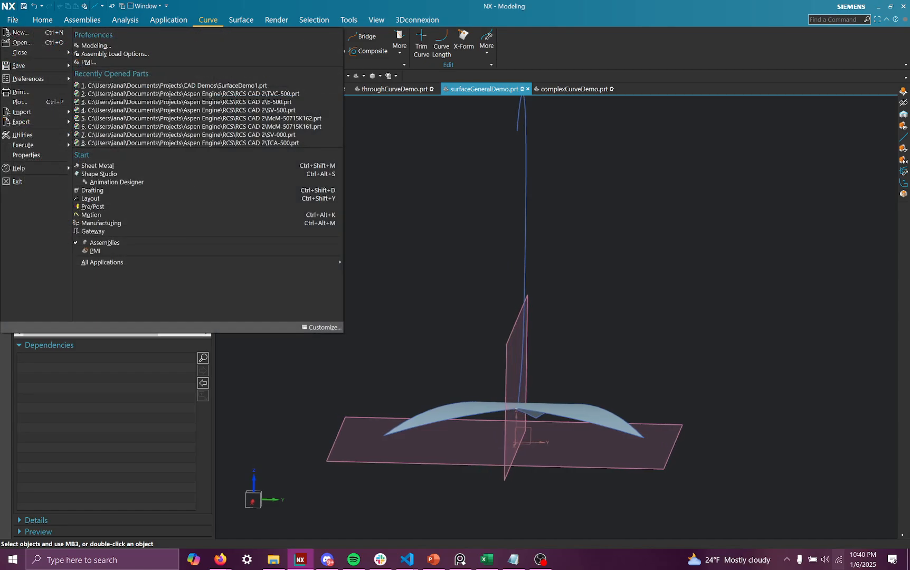
pyautogui.click(430, 263)
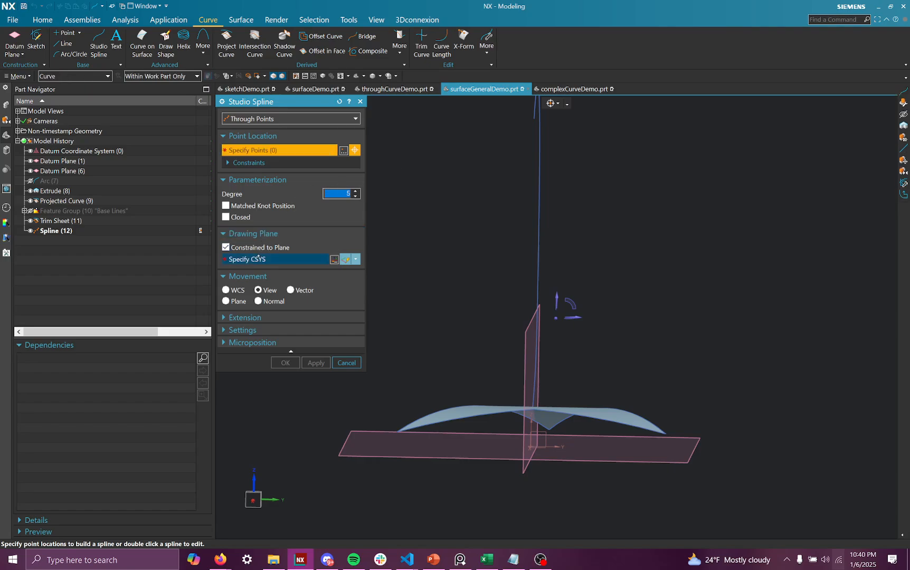
# Create a degree 5 Through Points studio spline with five points, constrained to the plane perpendicular to the vertical datum plane, hooking over at its upper end.
pyautogui.click(257, 259)
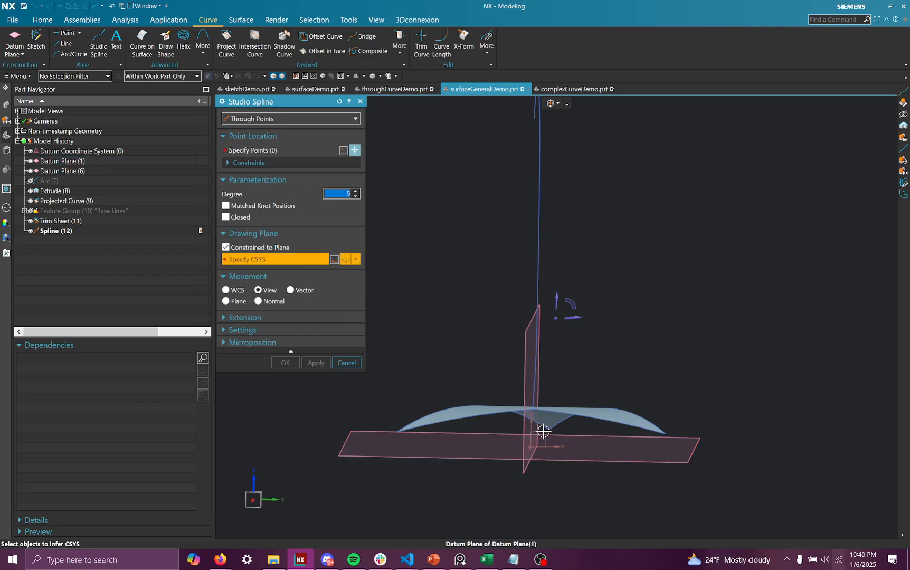
pyautogui.click(529, 473)
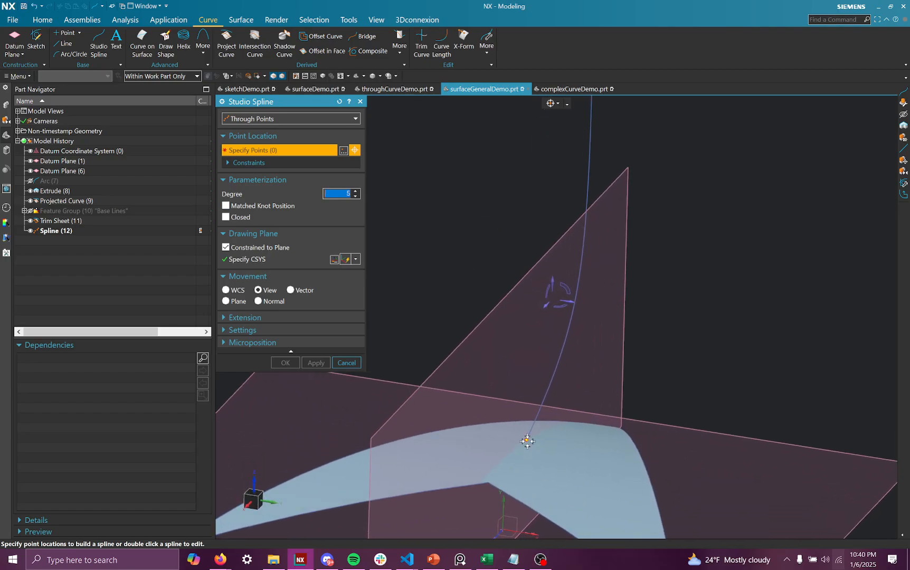
pyautogui.click(527, 441)
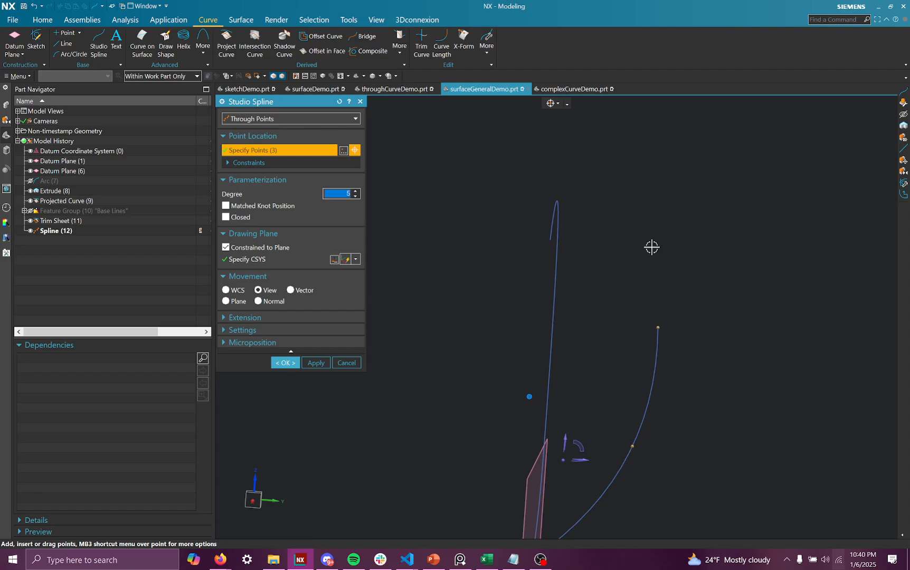
pyautogui.moveTo(572, 239); pyautogui.dragTo(541, 293, button='middle')
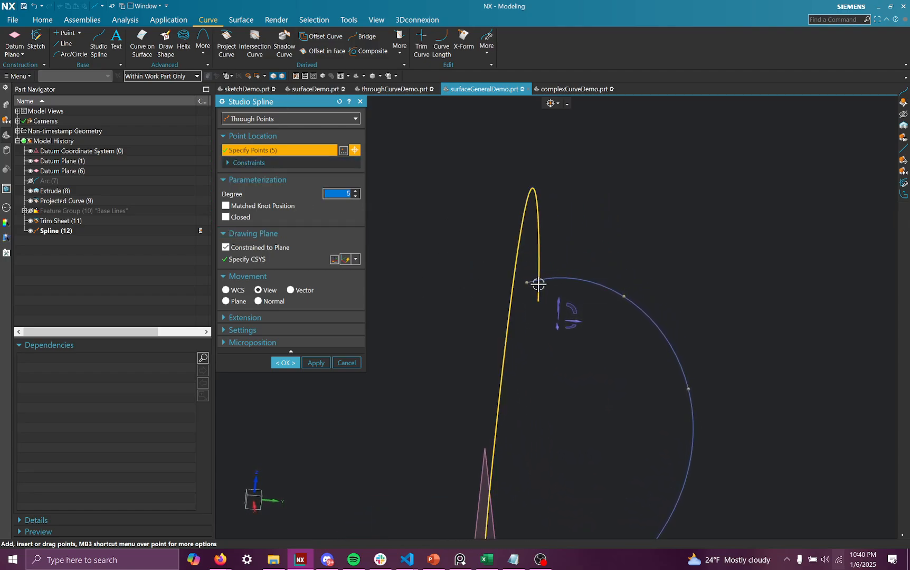
pyautogui.moveTo(529, 286); pyautogui.dragTo(535, 287)
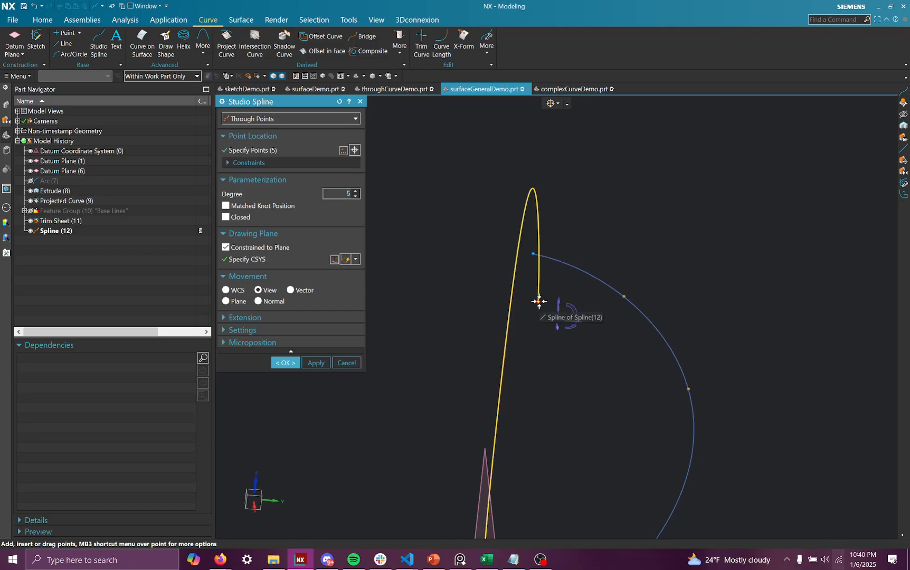
pyautogui.moveTo(542, 312); pyautogui.dragTo(596, 292, button='middle')
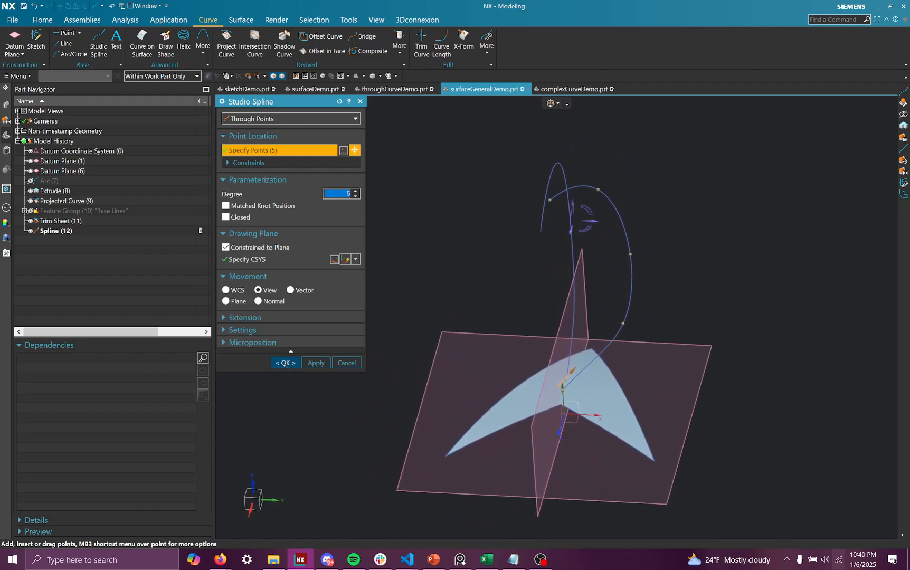
pyautogui.click(290, 361)
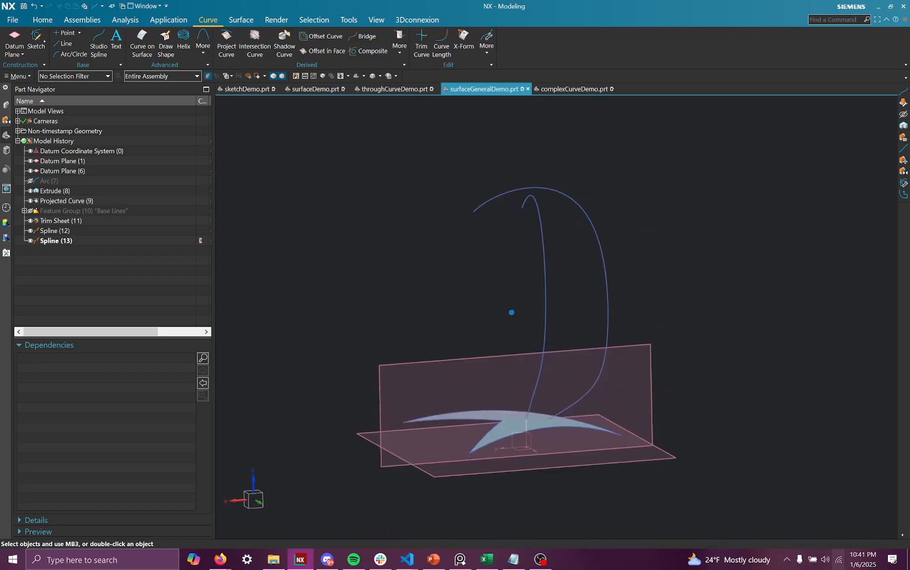
# Extrude the new hooked spline, Spline (13), into a sheet with a symmetric width of 5.9 in.
pyautogui.click(42, 20)
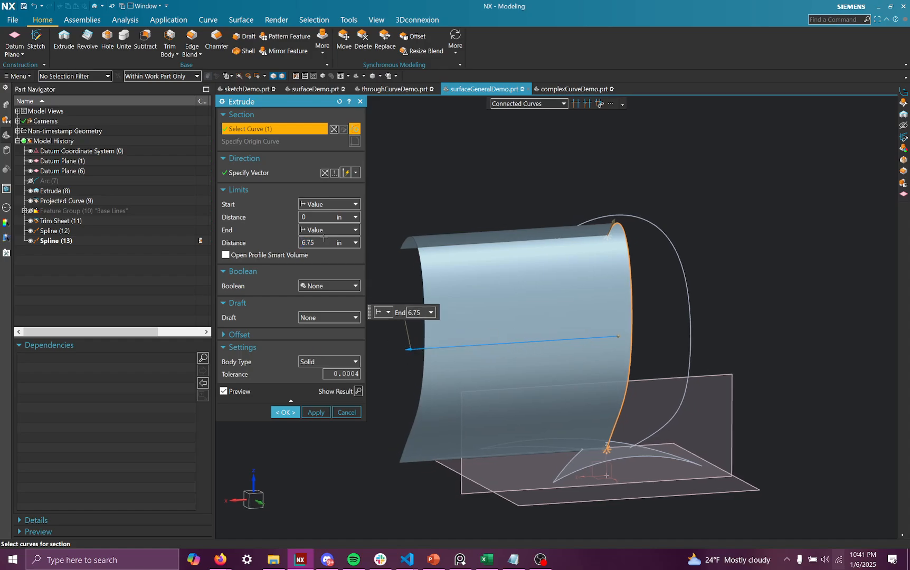
pyautogui.click(324, 233)
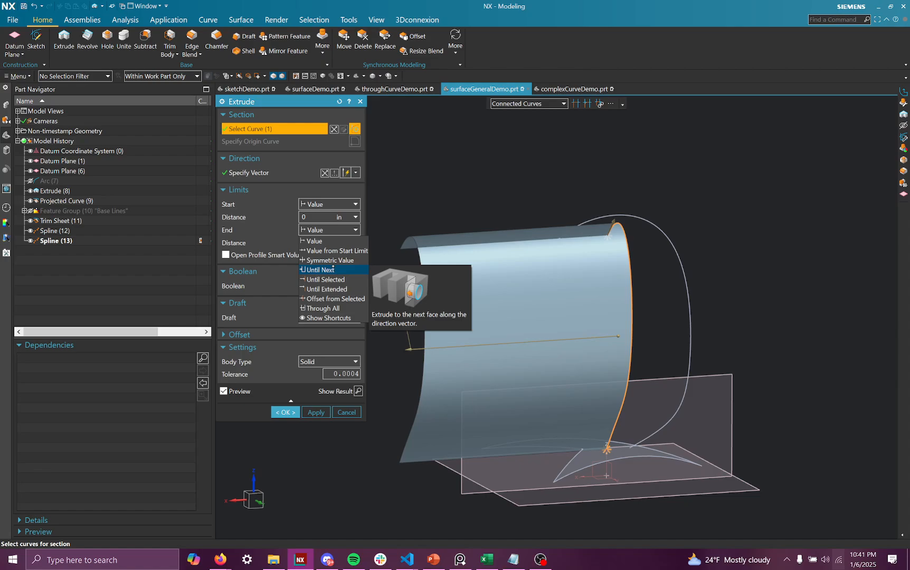
pyautogui.click(330, 260)
pyautogui.moveTo(566, 346); pyautogui.dragTo(514, 349, button='middle')
pyautogui.moveTo(492, 343); pyautogui.dragTo(507, 341)
pyautogui.moveTo(567, 352); pyautogui.dragTo(438, 385, button='middle')
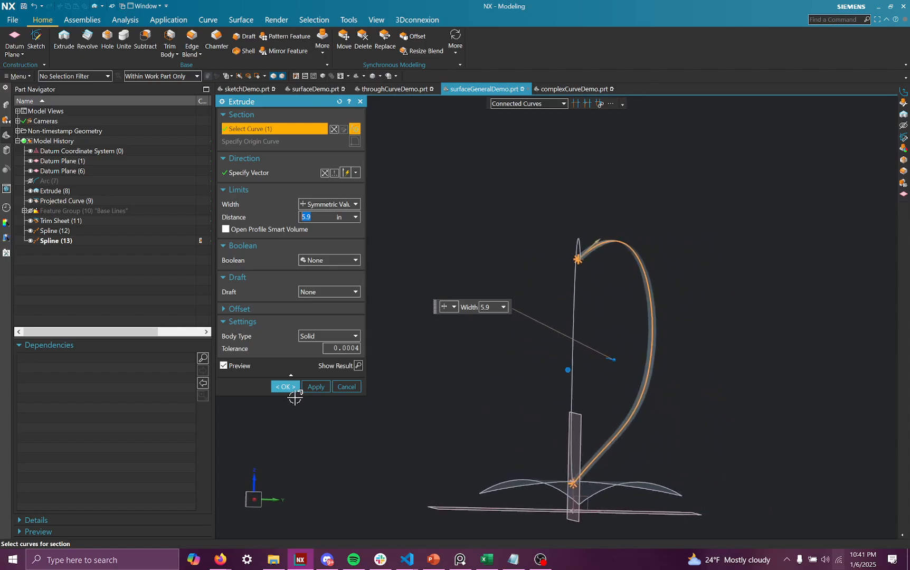
pyautogui.click(285, 387)
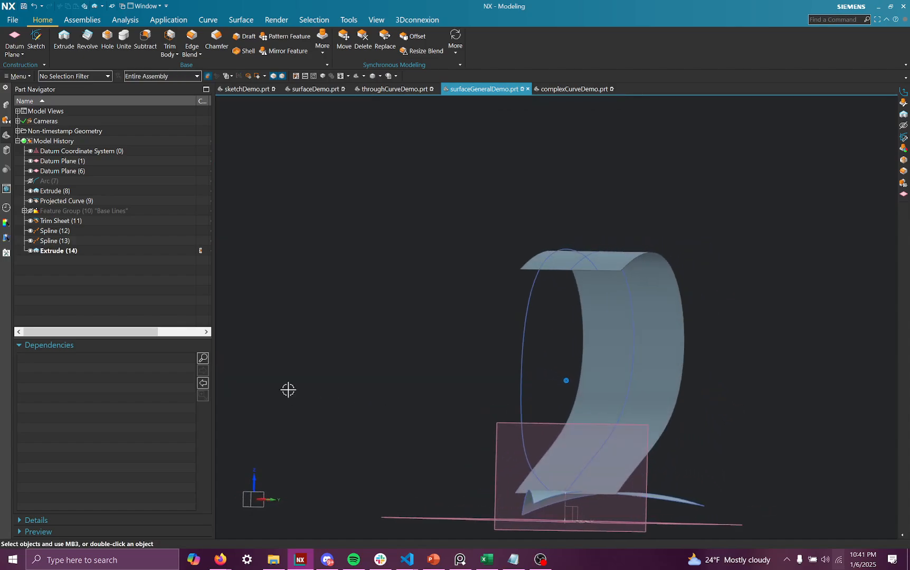
# Extrude the first hooked spline, Spline (12), 5.9 in to one side so its sheet crosses the other extruded sheet.
pyautogui.moveTo(385, 461); pyautogui.dragTo(549, 170, button='middle')
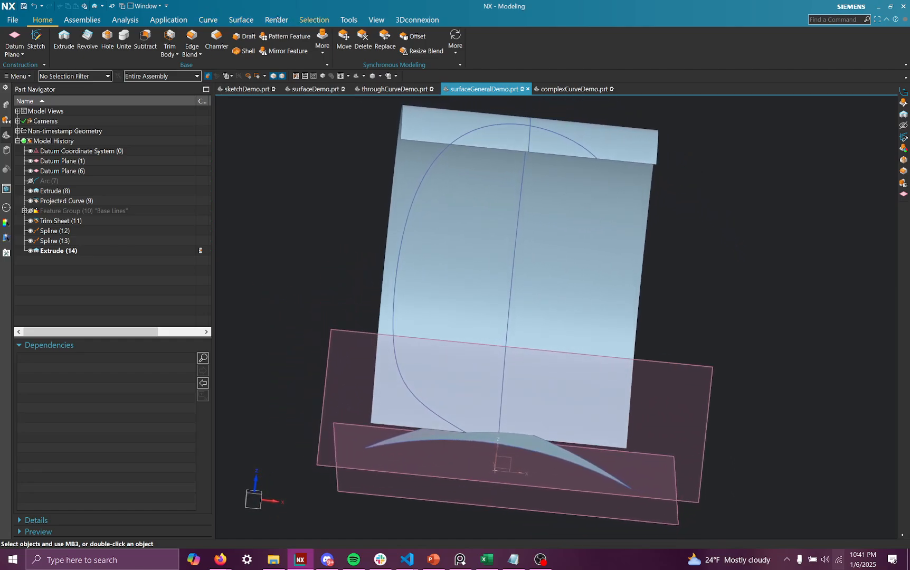
pyautogui.click(208, 19)
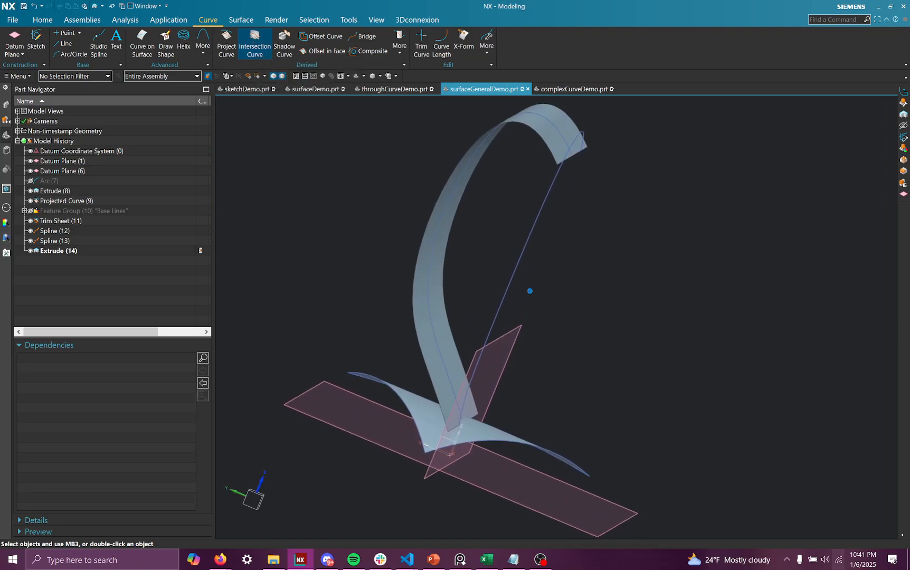
pyautogui.click(31, 23)
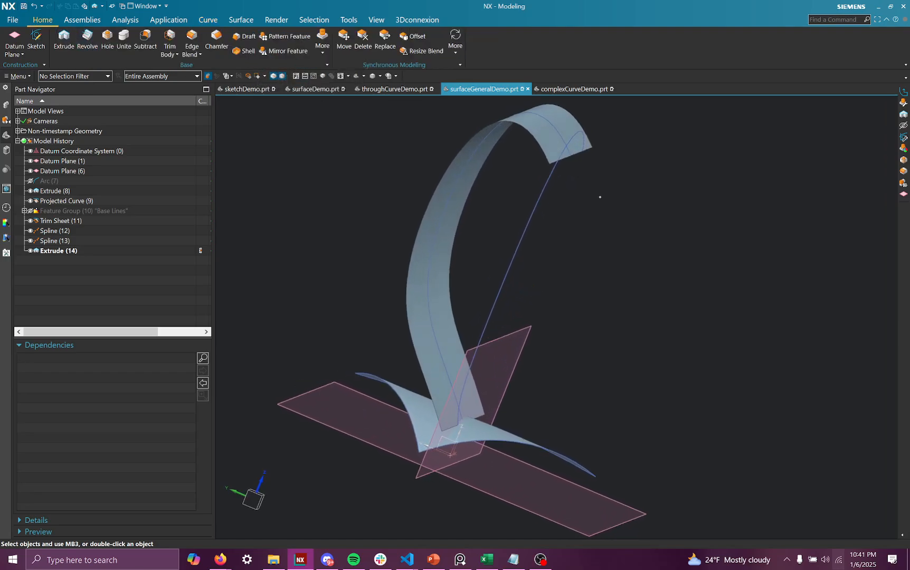
pyautogui.click(539, 202)
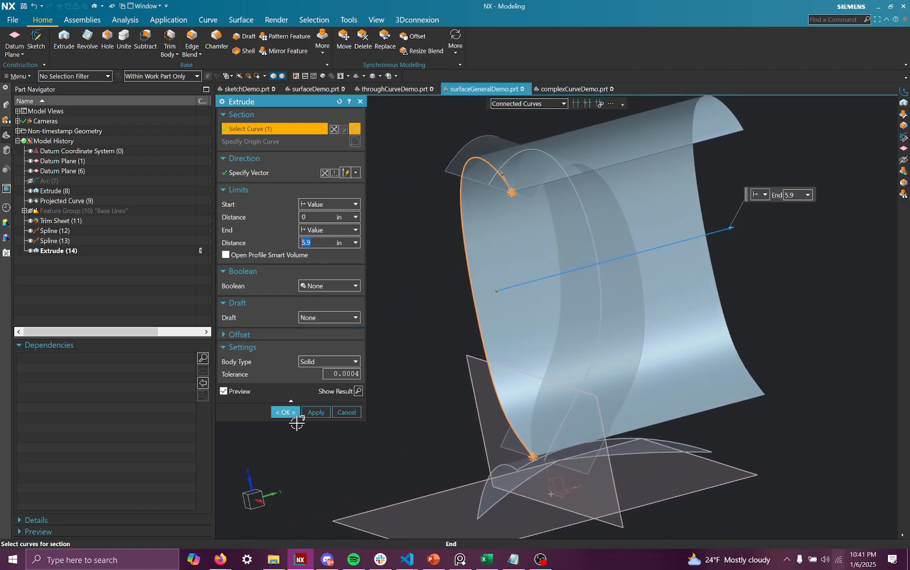
pyautogui.click(284, 412)
# Reshape Spline (13) by adjusting its upper through points so its crest rises above the first spline.
pyautogui.moveTo(323, 421); pyautogui.dragTo(542, 287, button='middle')
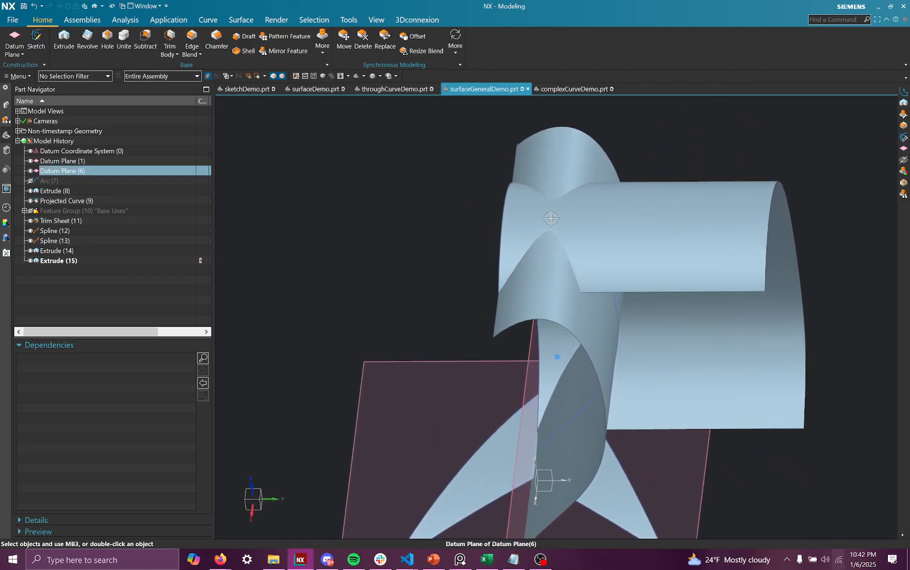
pyautogui.moveTo(550, 218); pyautogui.dragTo(552, 198, button='middle')
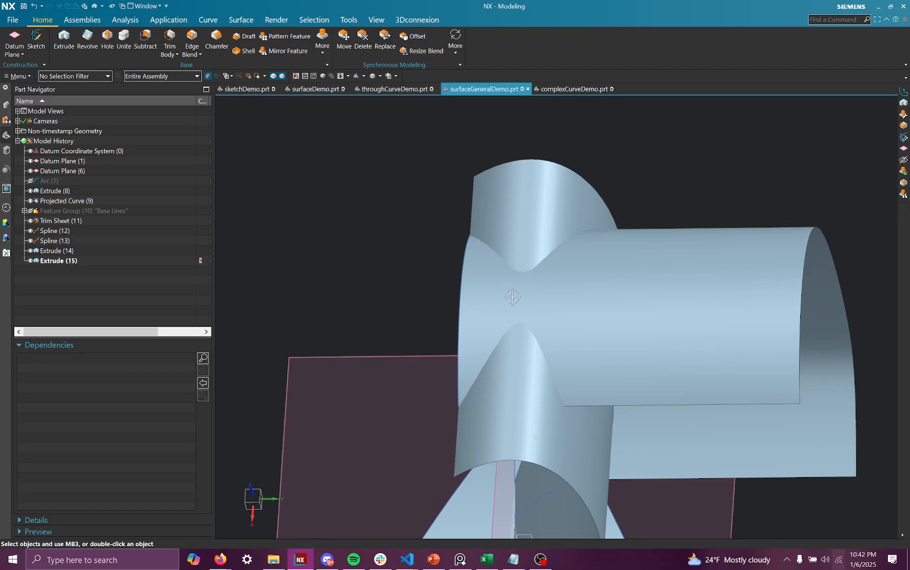
pyautogui.click(57, 240)
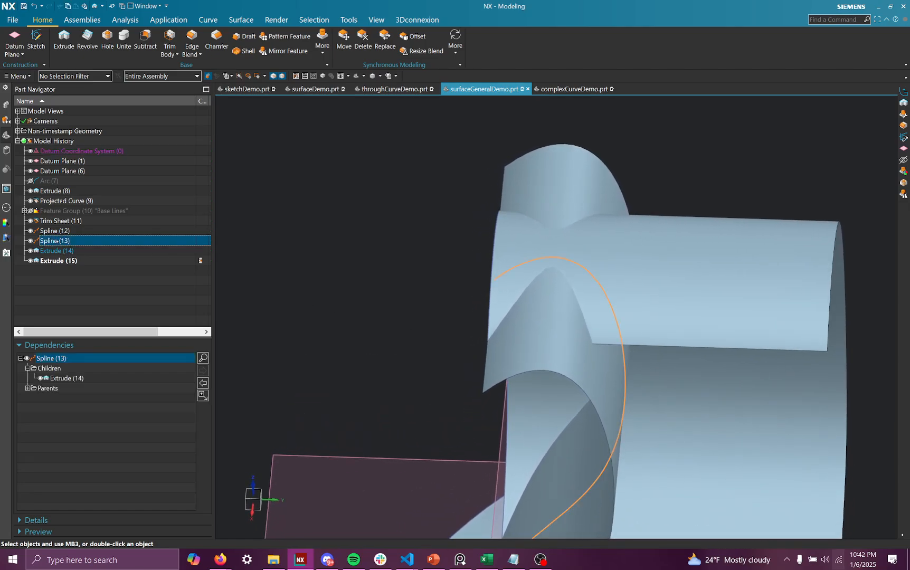
pyautogui.doubleClick(56, 241)
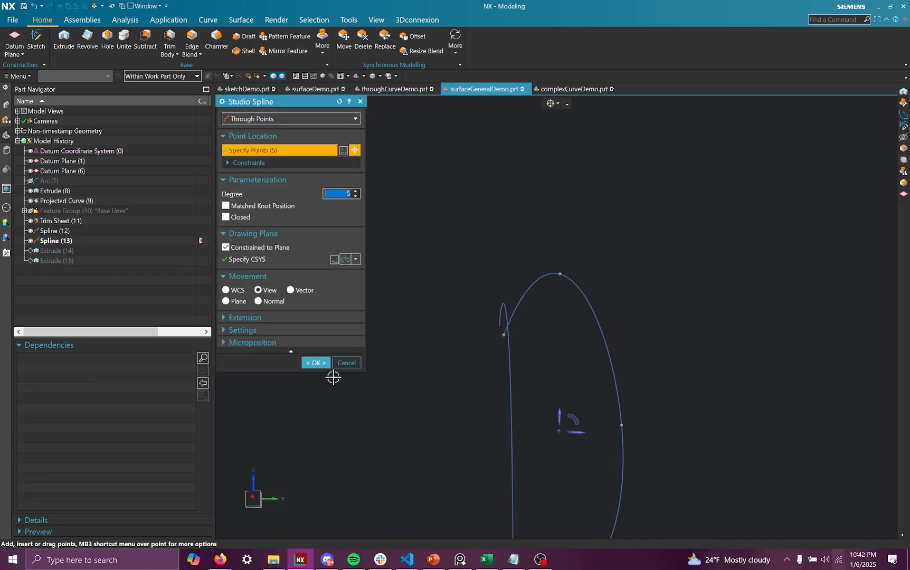
pyautogui.click(315, 363)
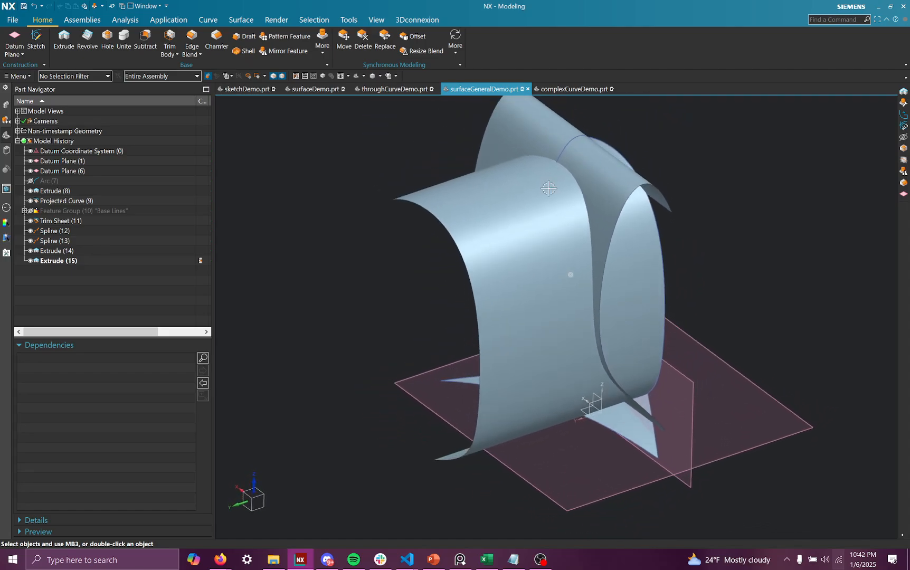
# Create intersection curves between the two extruded spline sheets, using one sheet as Set 1 and the other as Set 2.
pyautogui.click(239, 21)
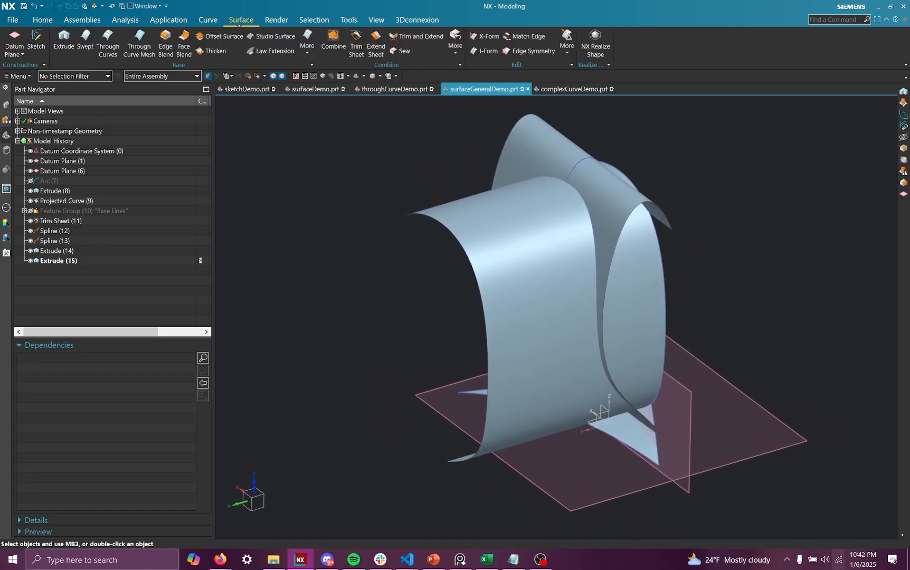
pyautogui.click(220, 23)
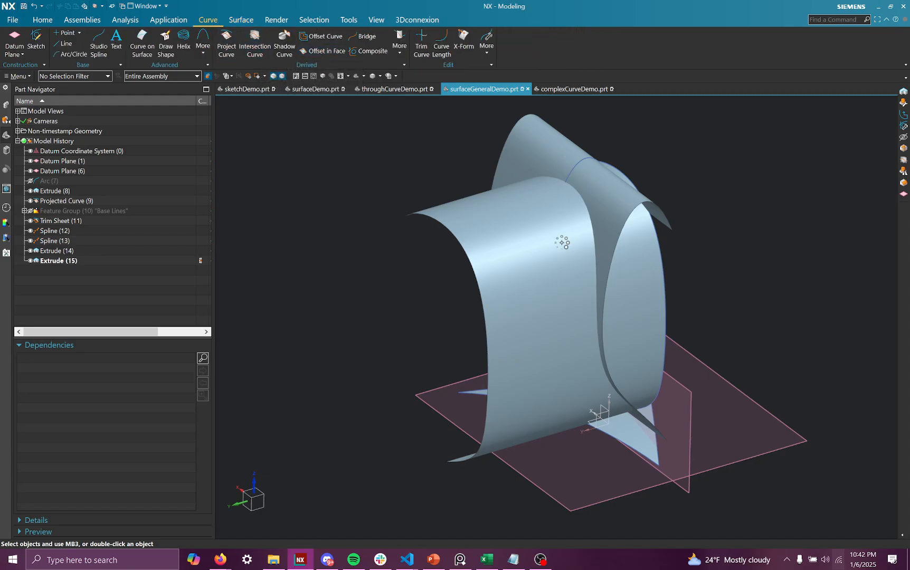
pyautogui.click(613, 193)
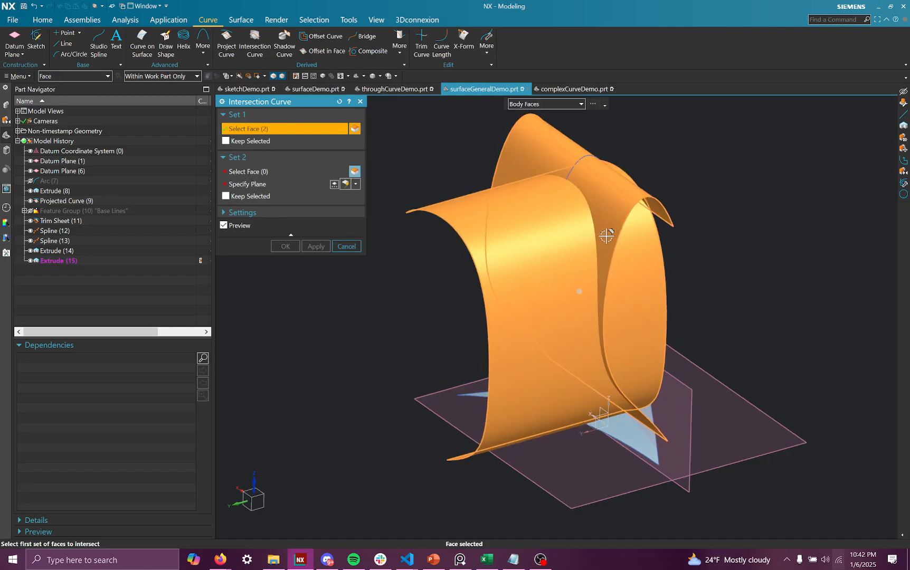
pyautogui.moveTo(606, 236); pyautogui.dragTo(500, 270, button='middle')
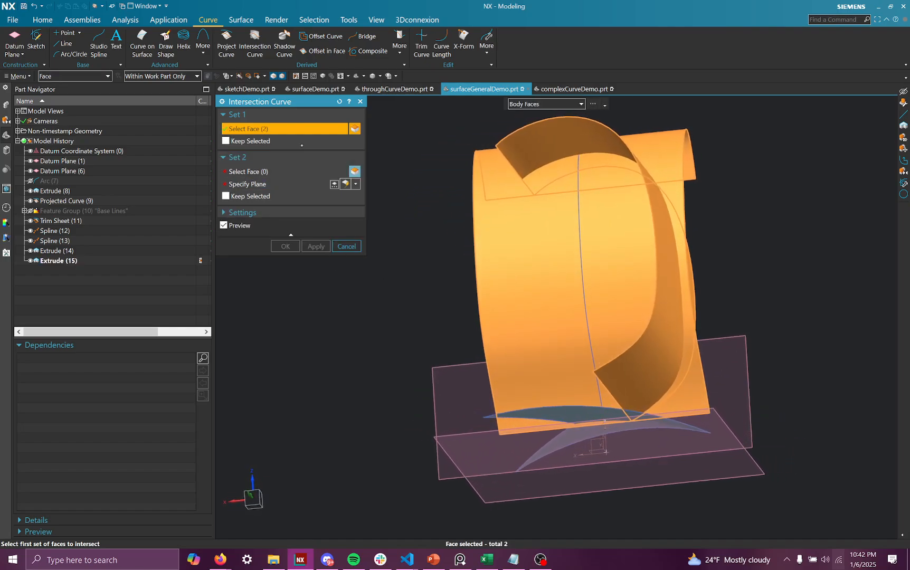
pyautogui.keyDown('shift'); pyautogui.click(662, 147); pyautogui.keyUp('shift')
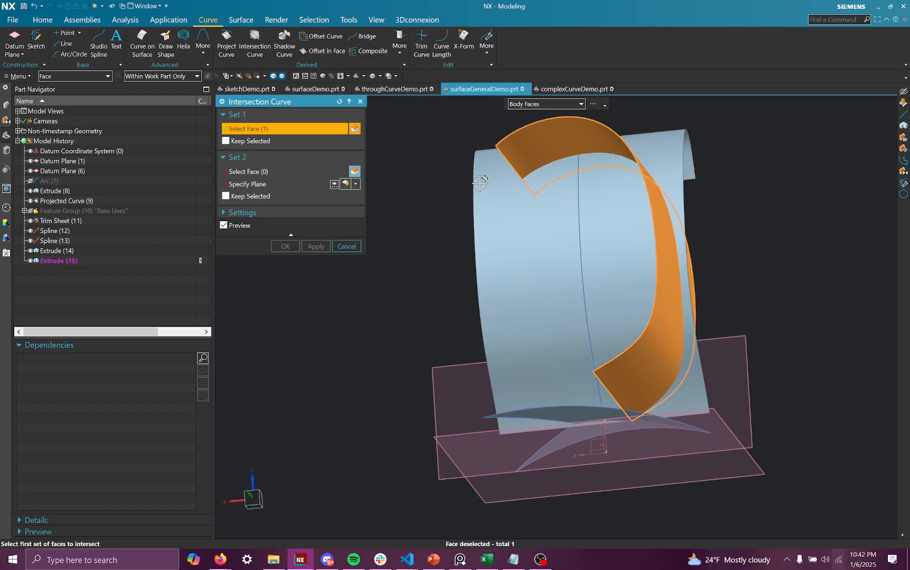
pyautogui.click(297, 172)
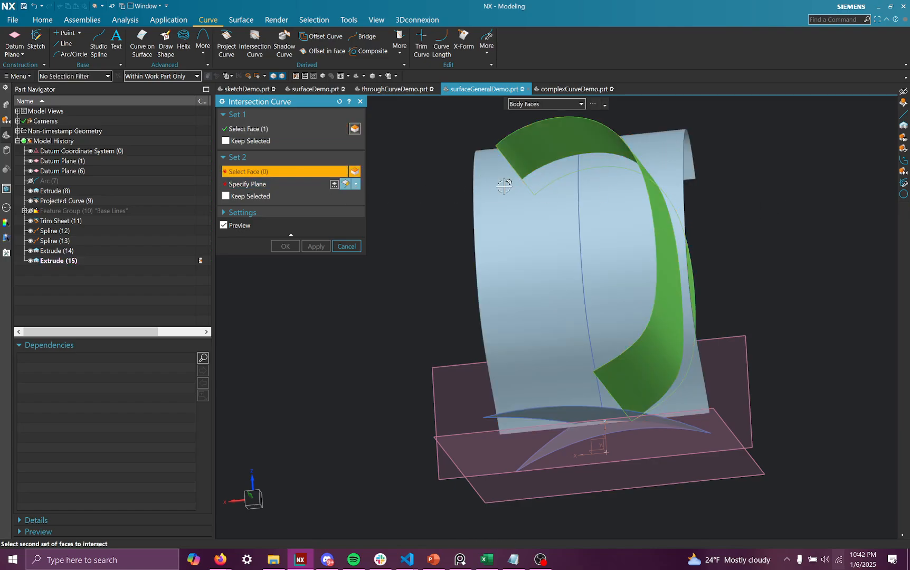
pyautogui.moveTo(528, 264); pyautogui.dragTo(579, 294, button='middle')
pyautogui.click(609, 189)
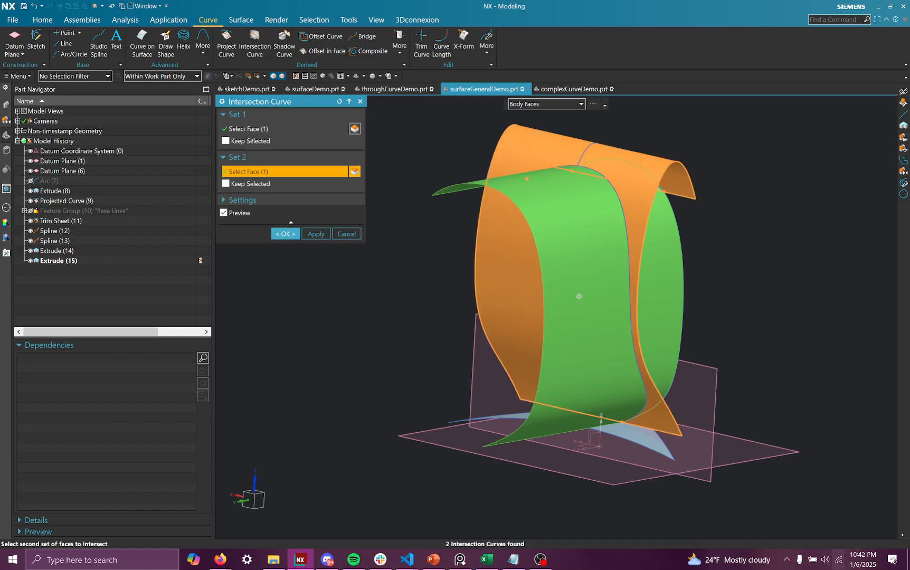
pyautogui.moveTo(525, 221); pyautogui.dragTo(459, 295, button='middle')
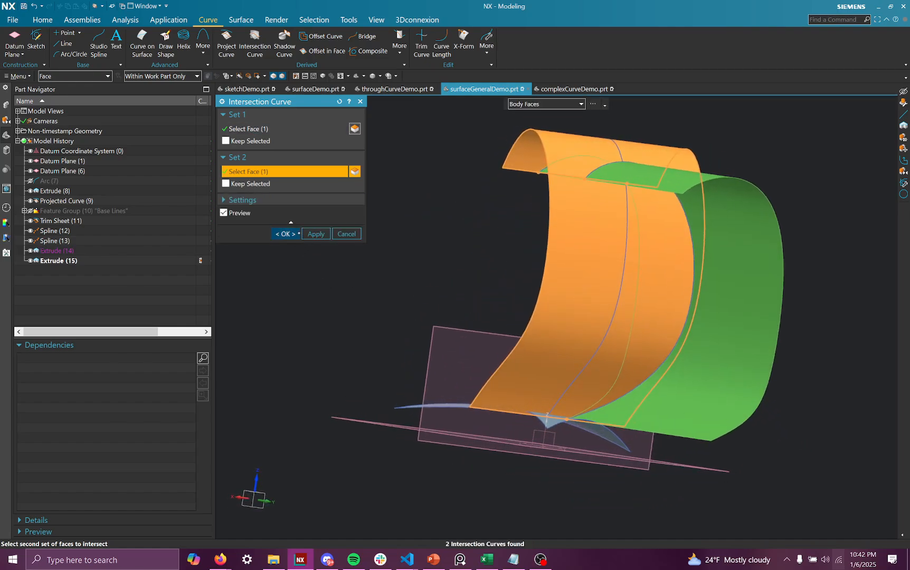
pyautogui.click(285, 234)
# Hide the two extruded spline sheets, Extrude (14) and Extrude (15).
pyautogui.click(533, 191)
pyautogui.rightClick(533, 190)
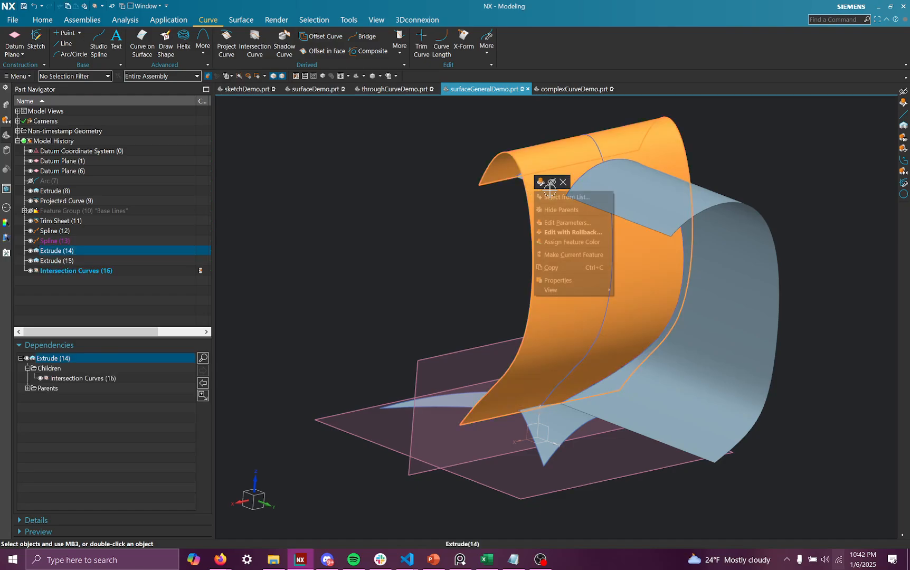
pyautogui.rightClick(697, 200)
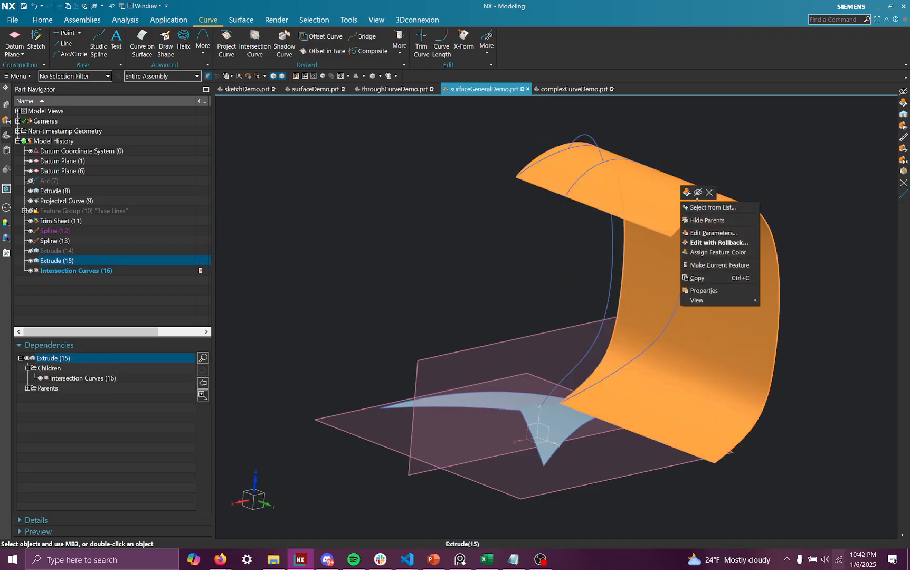
pyautogui.click(697, 192)
pyautogui.moveTo(685, 209); pyautogui.dragTo(651, 242, button='middle')
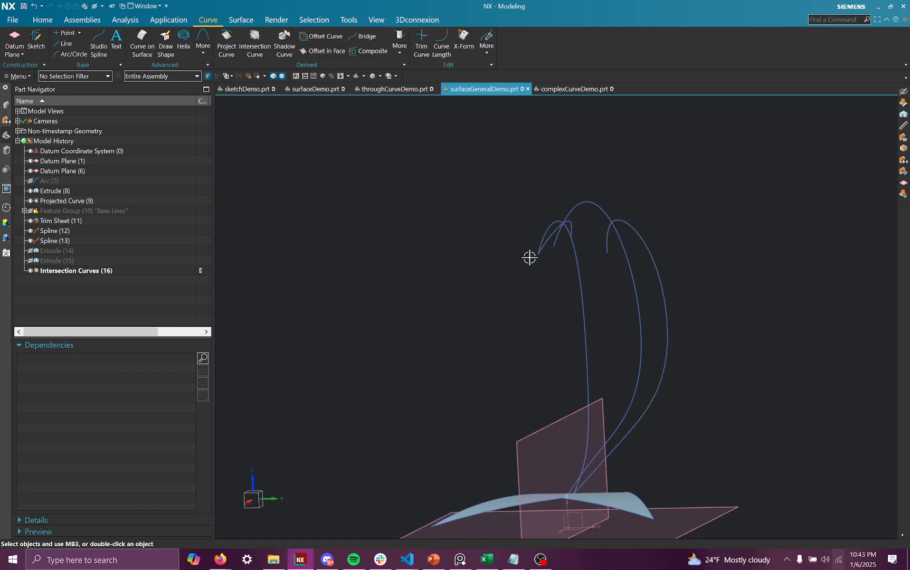
# Hide Spline (13), leaving Spline (12) and the intersection curves displayed above the arrowhead sheet.
pyautogui.moveTo(610, 236); pyautogui.dragTo(573, 255, button='middle')
pyautogui.moveTo(659, 210); pyautogui.dragTo(654, 154, button='middle')
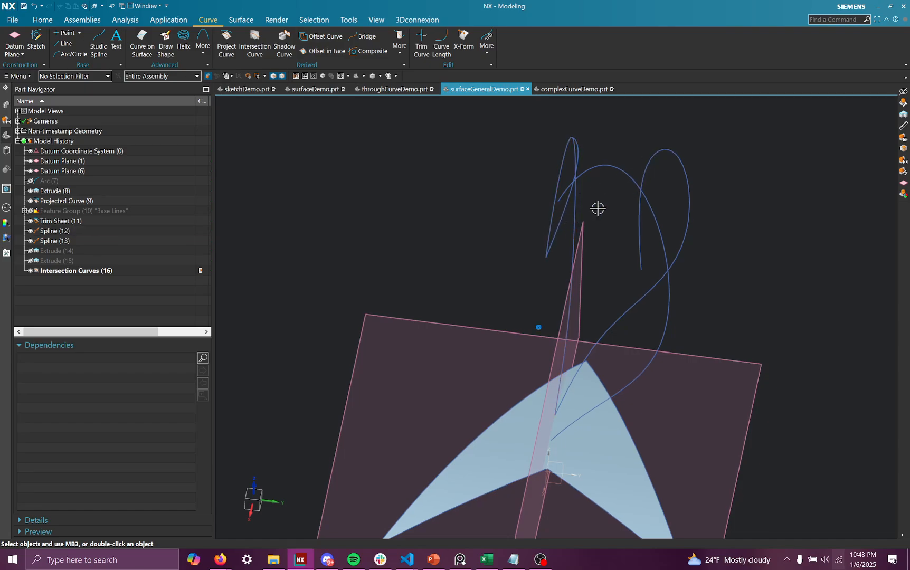
pyautogui.moveTo(597, 208); pyautogui.dragTo(666, 294, button='middle')
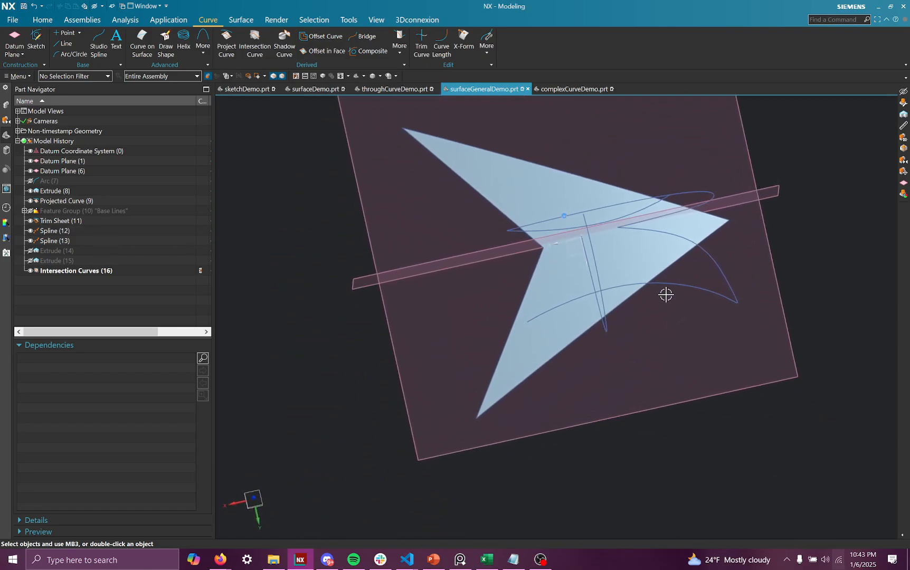
pyautogui.moveTo(576, 262); pyautogui.dragTo(609, 178, button='middle')
pyautogui.rightClick(613, 168)
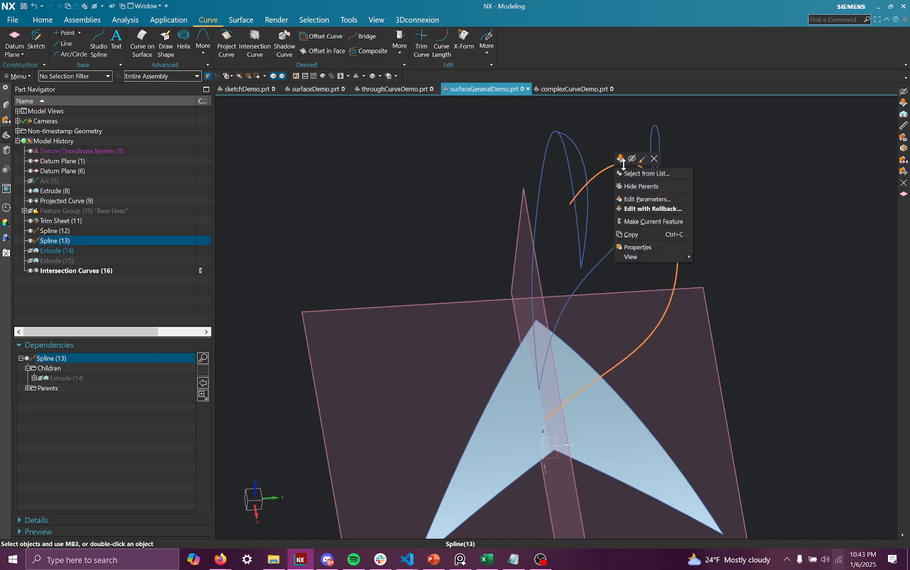
pyautogui.rightClick(573, 169)
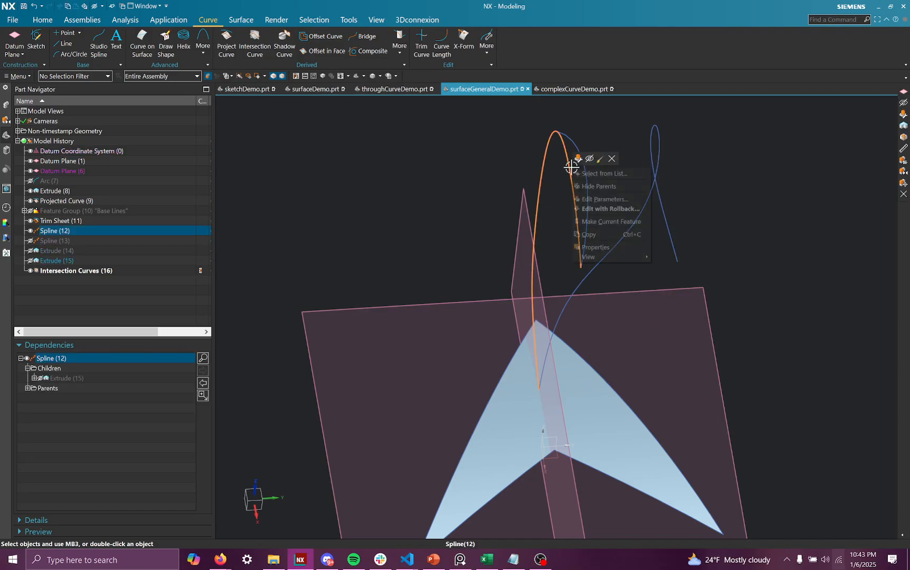
pyautogui.press('Escape')
pyautogui.press('Escape')
pyautogui.moveTo(575, 209); pyautogui.dragTo(620, 197, button='middle')
pyautogui.press('Escape')
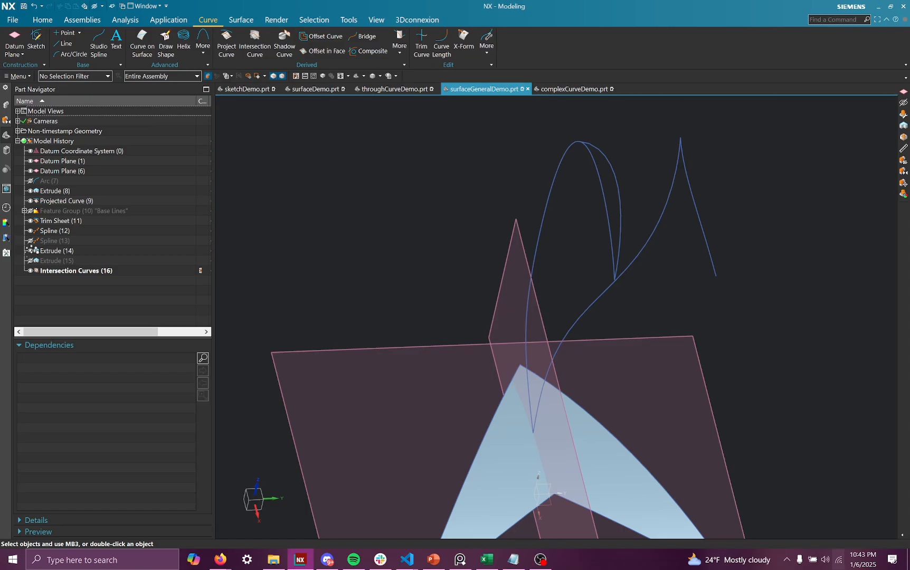
# Examine where the Extrude (14) and Extrude (15) sheets cross by showing both, and hide them again.
pyautogui.click(31, 260)
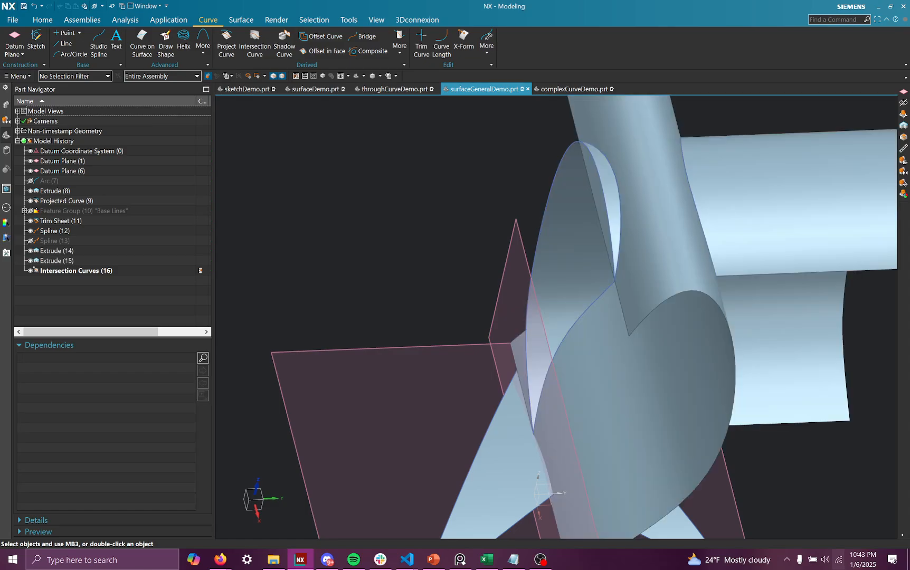
pyautogui.moveTo(563, 232); pyautogui.dragTo(683, 312, button='middle')
pyautogui.click(667, 261)
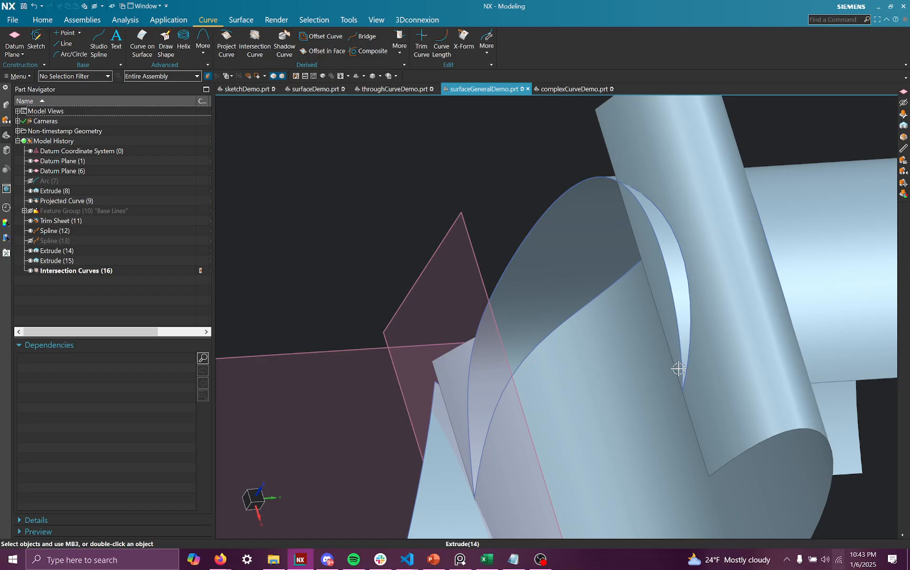
pyautogui.moveTo(678, 368); pyautogui.dragTo(675, 174, button='middle')
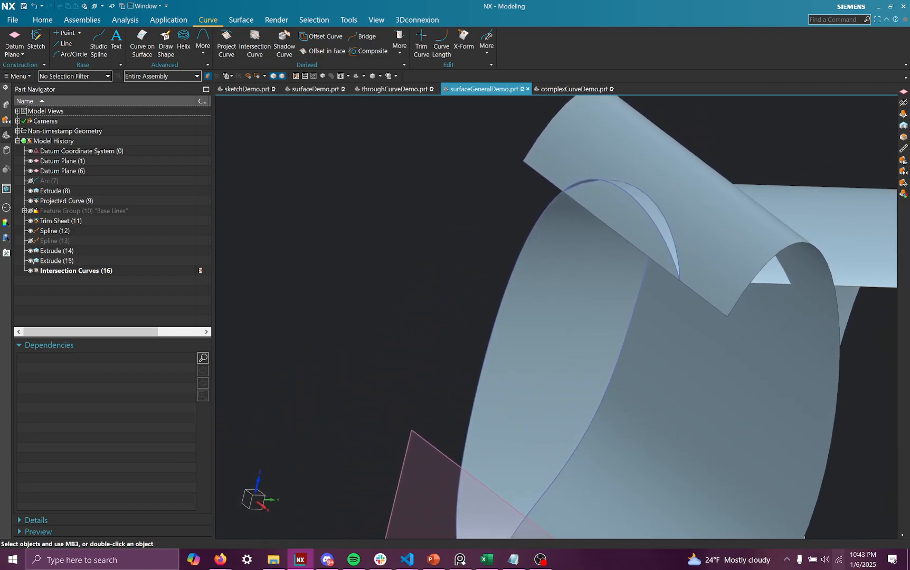
pyautogui.click(39, 260)
pyautogui.click(30, 250)
pyautogui.click(30, 260)
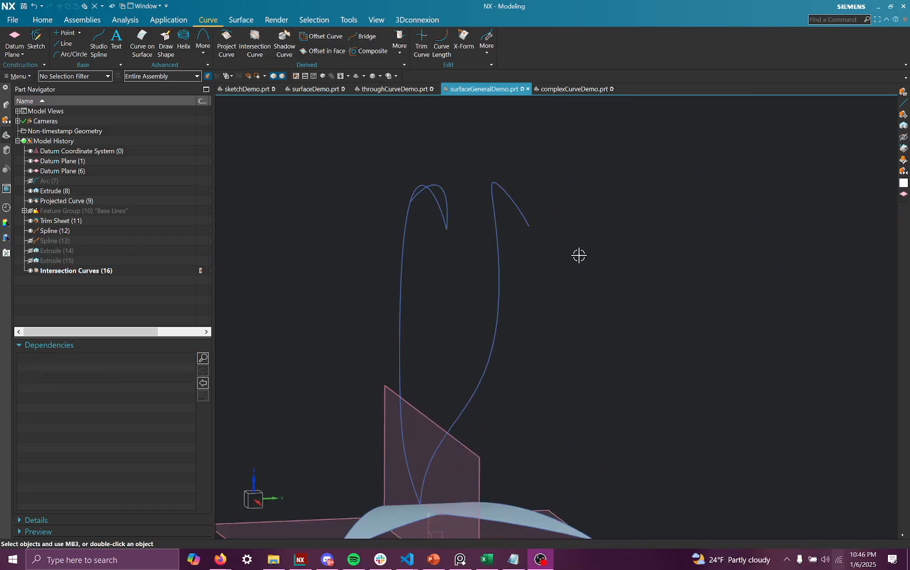
# Create a datum plane offset 0.85 in from Datum Plane (6), on the side of the bulging intersection curve.
pyautogui.scroll(-1, 538, 255)
pyautogui.click(484, 263)
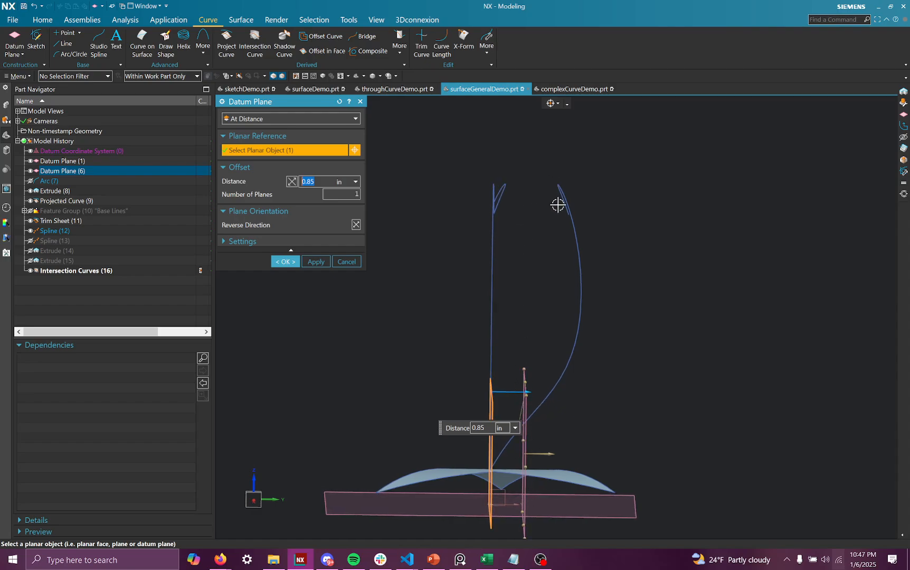
pyautogui.moveTo(598, 322); pyautogui.dragTo(575, 179, button='middle')
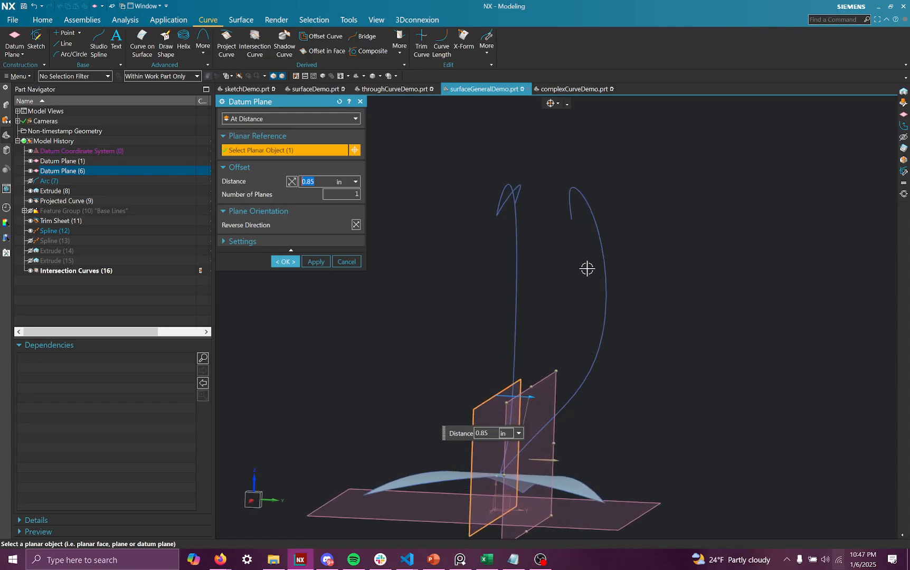
pyautogui.moveTo(573, 225); pyautogui.dragTo(499, 226, button='middle')
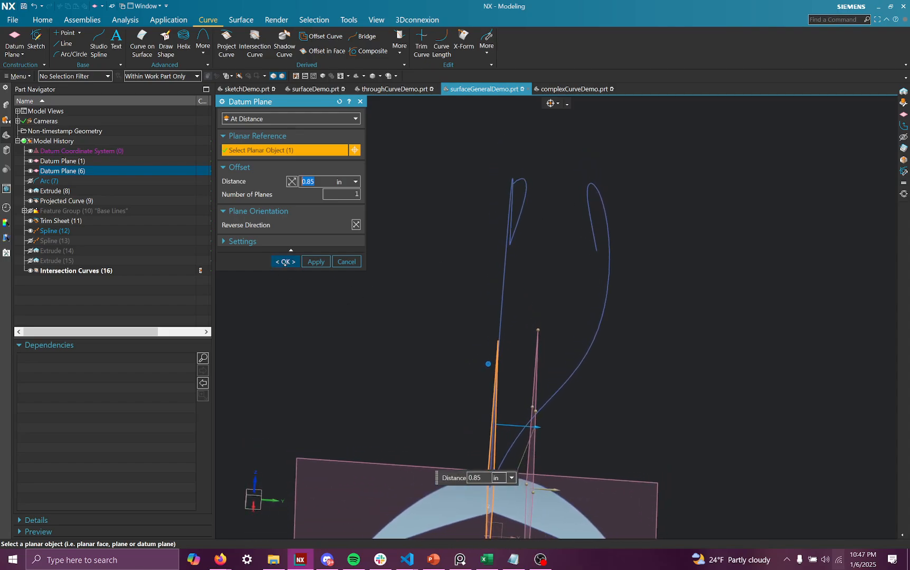
pyautogui.click(285, 262)
# Try to trim the small hooked intersection curve with the offset datum plane as bounding object, and delete the Trim Curve feature.
pyautogui.moveTo(612, 288); pyautogui.dragTo(369, 126, button='middle')
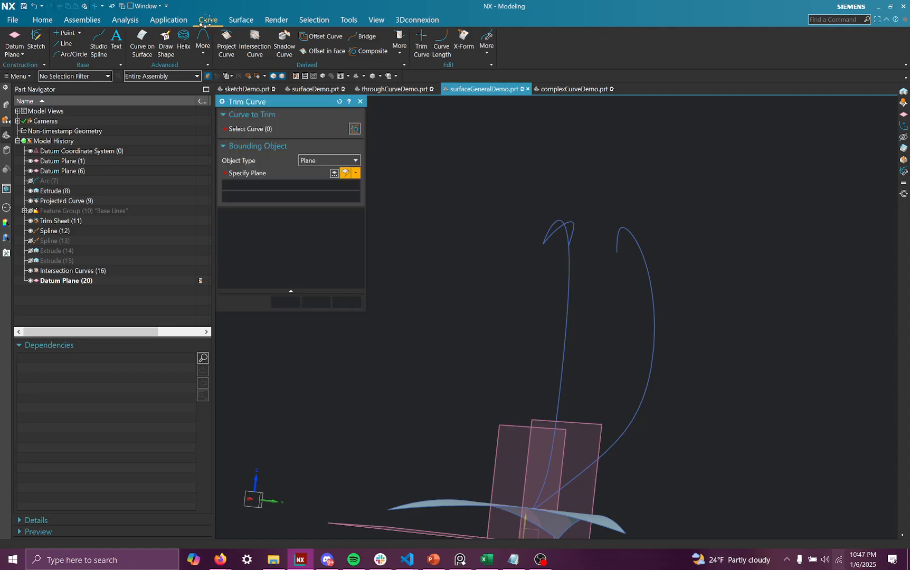
pyautogui.moveTo(391, 158); pyautogui.dragTo(526, 203, button='middle')
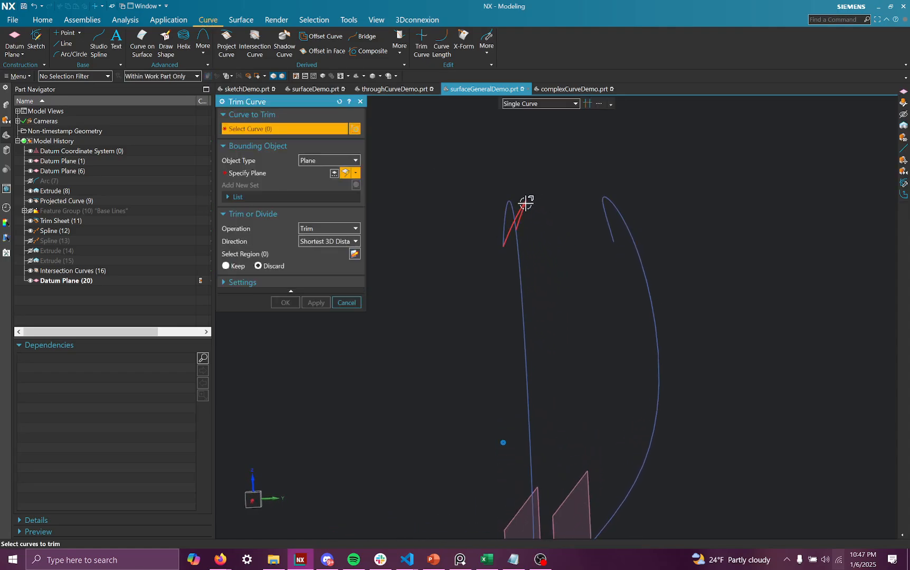
pyautogui.moveTo(542, 380); pyautogui.dragTo(321, 160, button='middle')
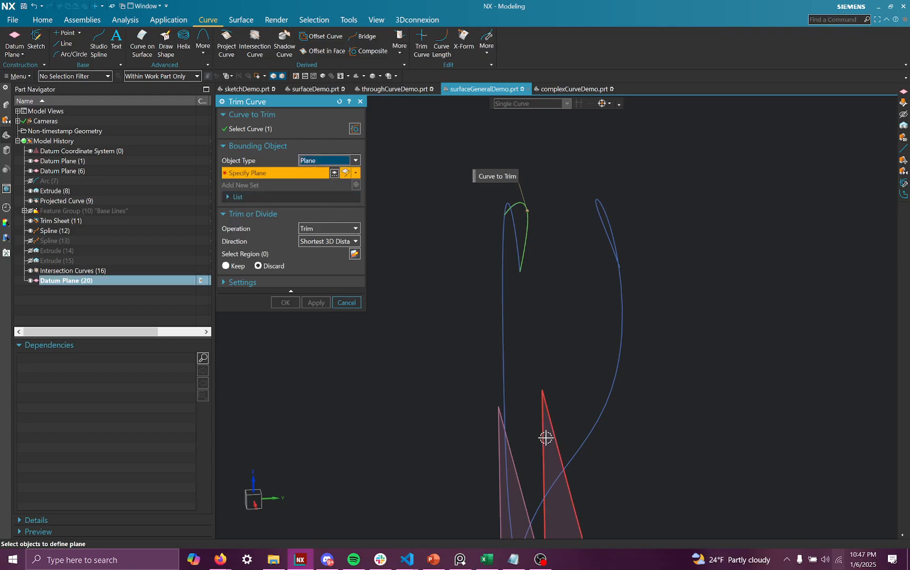
pyautogui.moveTo(545, 438); pyautogui.dragTo(566, 367, button='middle')
pyautogui.click(563, 366)
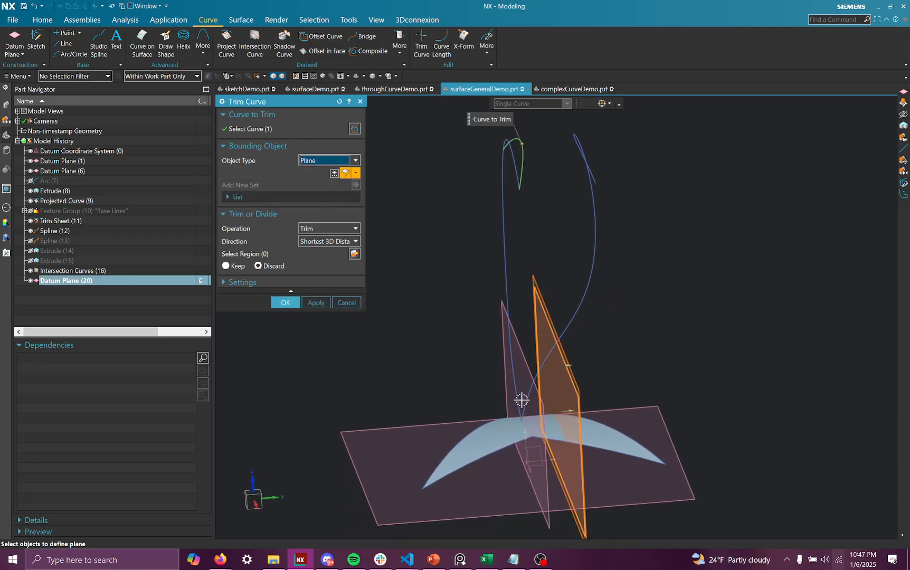
pyautogui.moveTo(331, 353); pyautogui.dragTo(507, 213, button='middle')
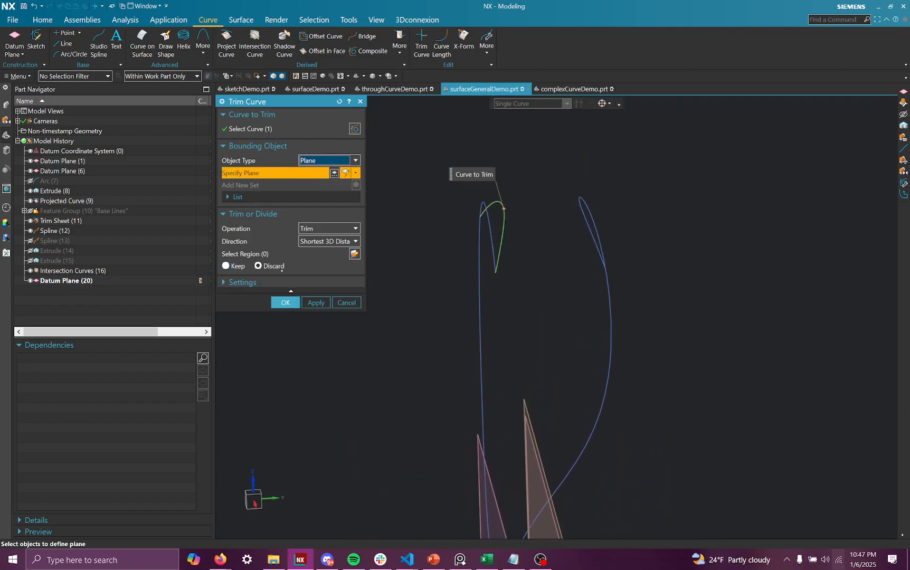
pyautogui.click(285, 302)
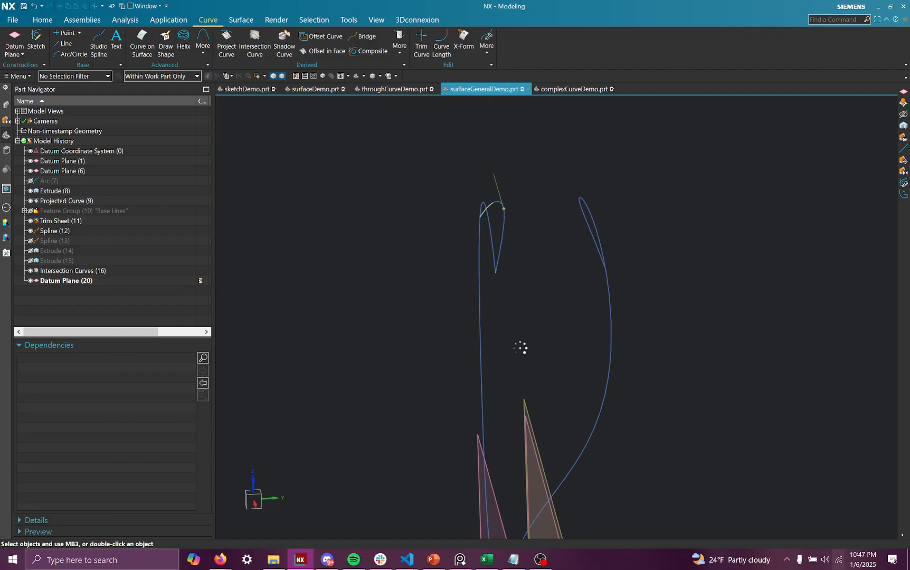
pyautogui.moveTo(522, 349)
pyautogui.mouseDown(button='middle')
pyautogui.moveTo(510, 329)
pyautogui.moveTo(521, 319)
pyautogui.moveTo(479, 225)
pyautogui.moveTo(398, 278)
pyautogui.mouseUp(button='middle')
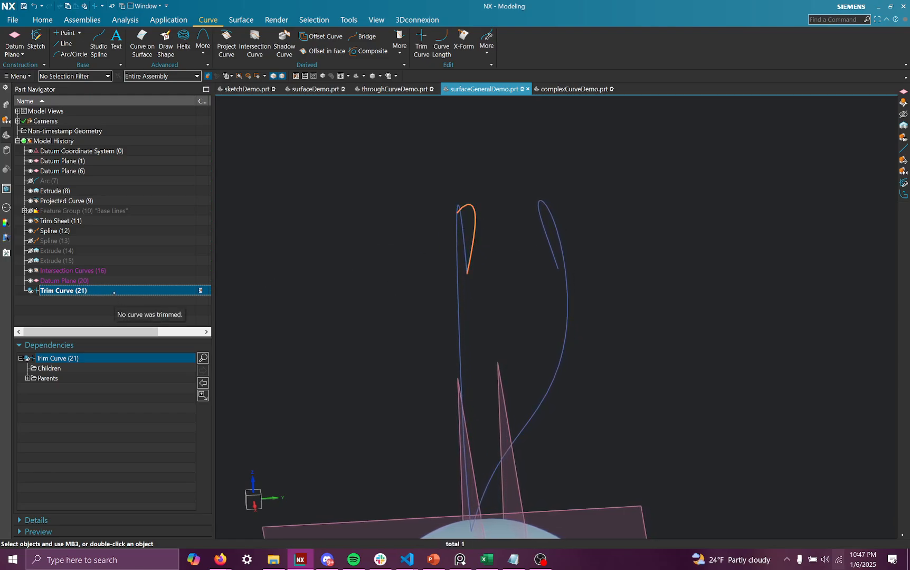
pyautogui.rightClick(114, 291)
pyautogui.click(154, 285)
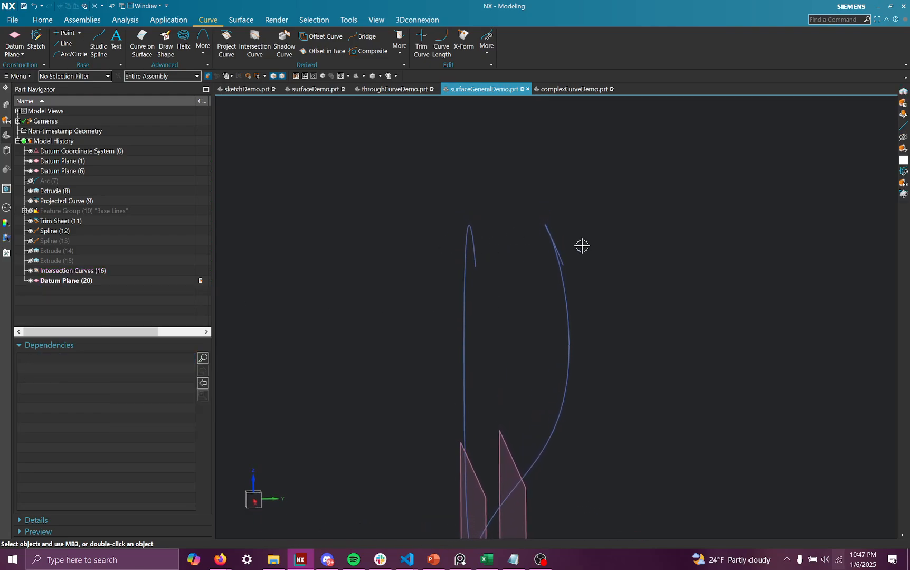
# Hide the offset datum plane, Datum Plane (20).
pyautogui.click(510, 351)
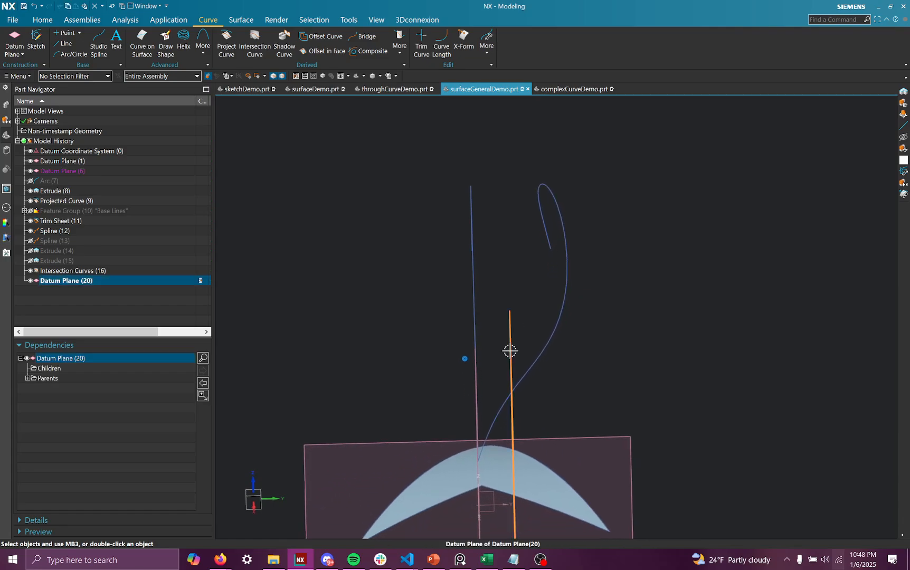
pyautogui.rightClick(510, 350)
pyautogui.click(538, 342)
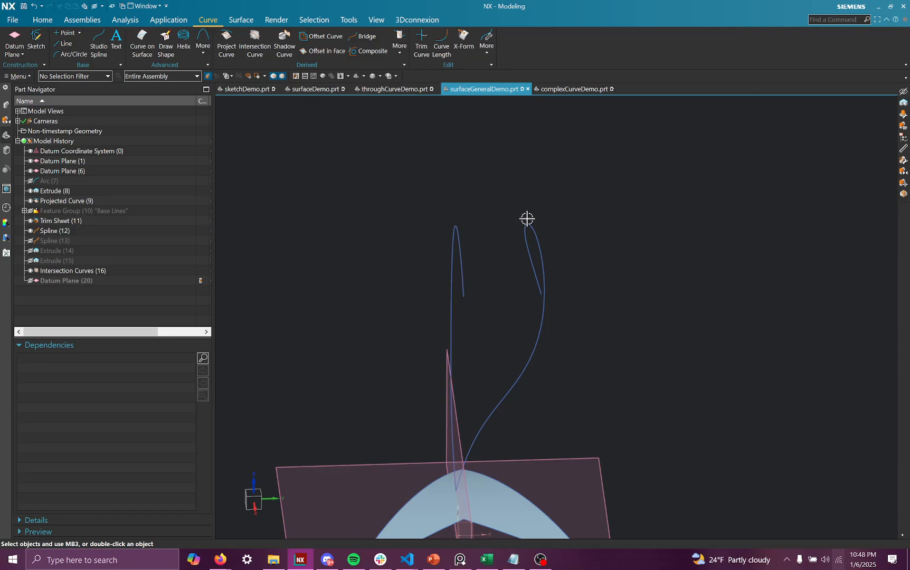
pyautogui.moveTo(527, 219)
pyautogui.mouseDown(button='middle')
pyautogui.moveTo(529, 168)
pyautogui.moveTo(529, 231)
pyautogui.mouseUp(button='middle')
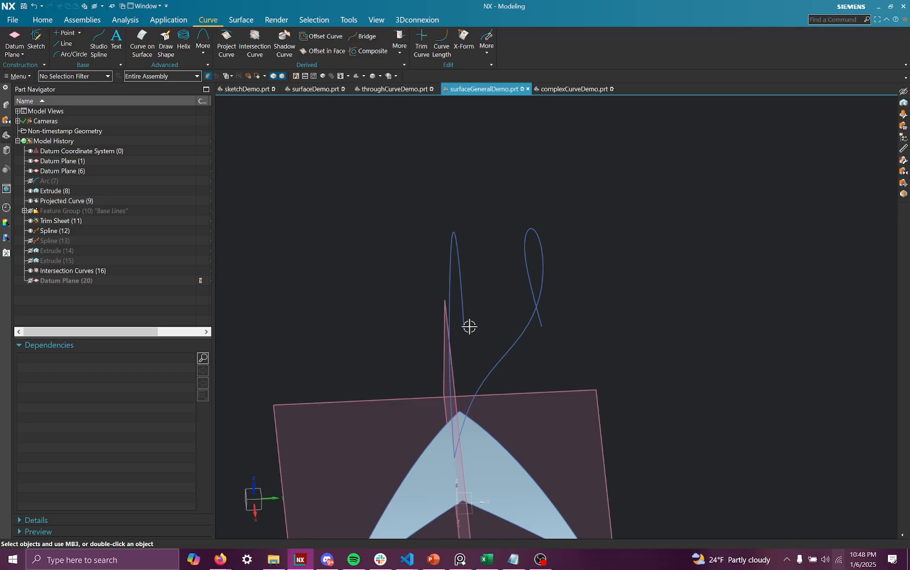
pyautogui.moveTo(519, 228)
pyautogui.mouseDown(button='middle')
pyautogui.moveTo(487, 373)
pyautogui.moveTo(524, 394)
pyautogui.moveTo(519, 368)
pyautogui.moveTo(560, 373)
pyautogui.moveTo(475, 316)
pyautogui.moveTo(566, 310)
pyautogui.moveTo(632, 292)
pyautogui.moveTo(611, 248)
pyautogui.moveTo(630, 219)
pyautogui.mouseUp(button='middle')
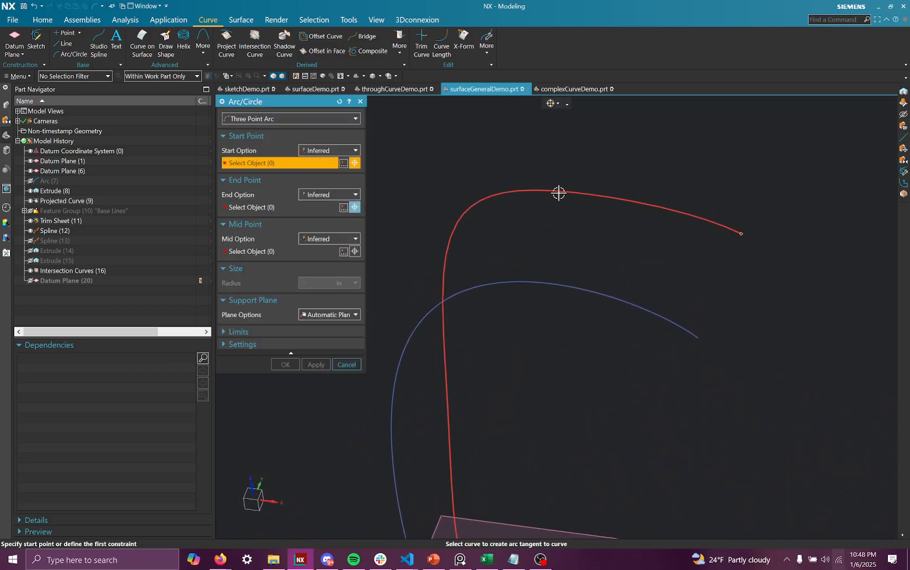
pyautogui.click(324, 151)
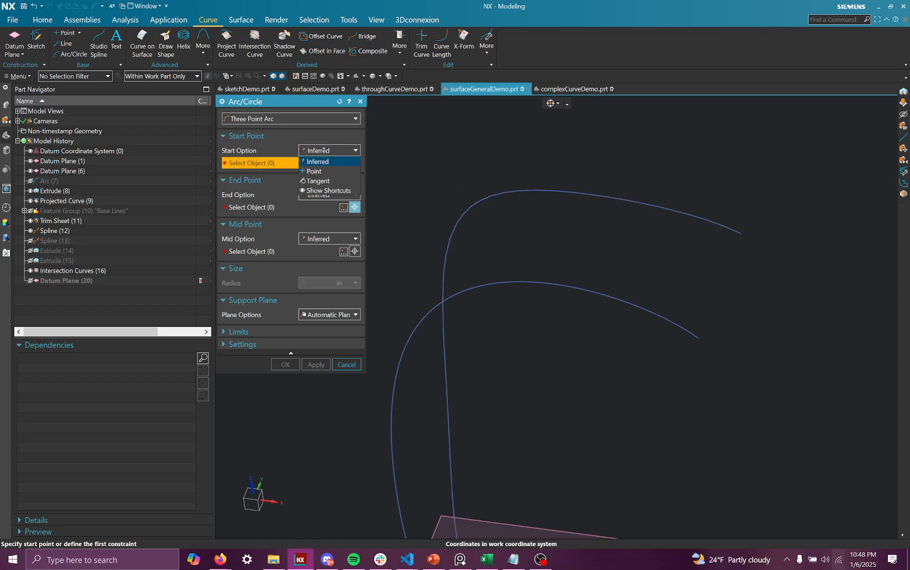
pyautogui.click(315, 181)
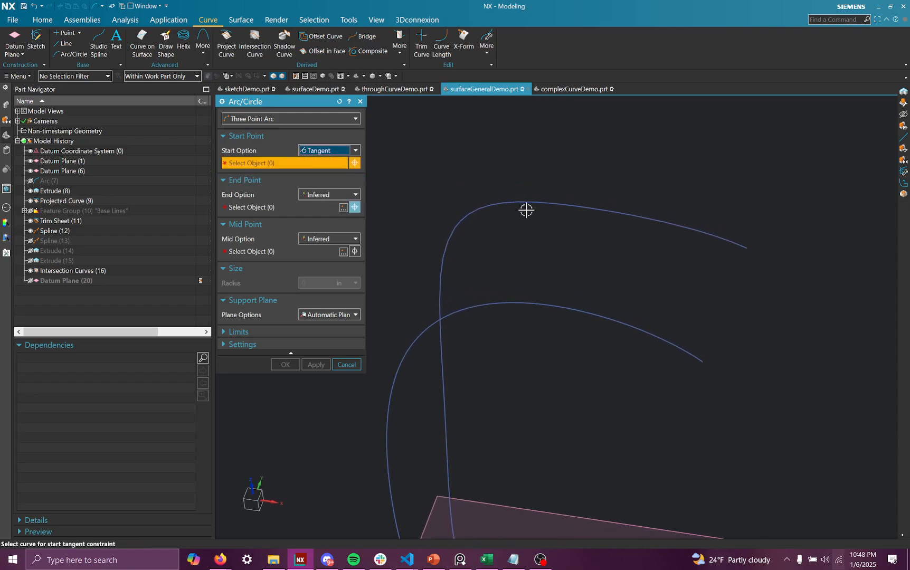
pyautogui.click(538, 201)
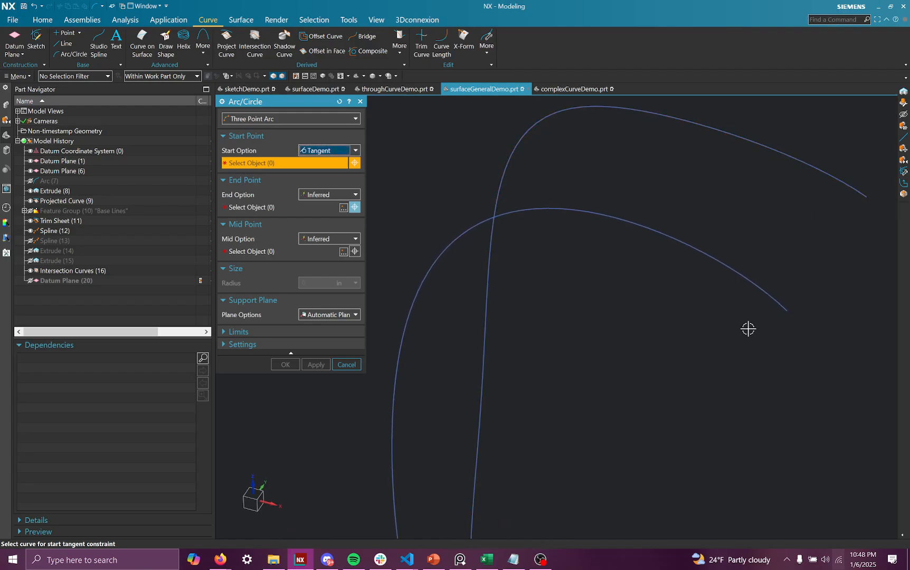
pyautogui.click(786, 311)
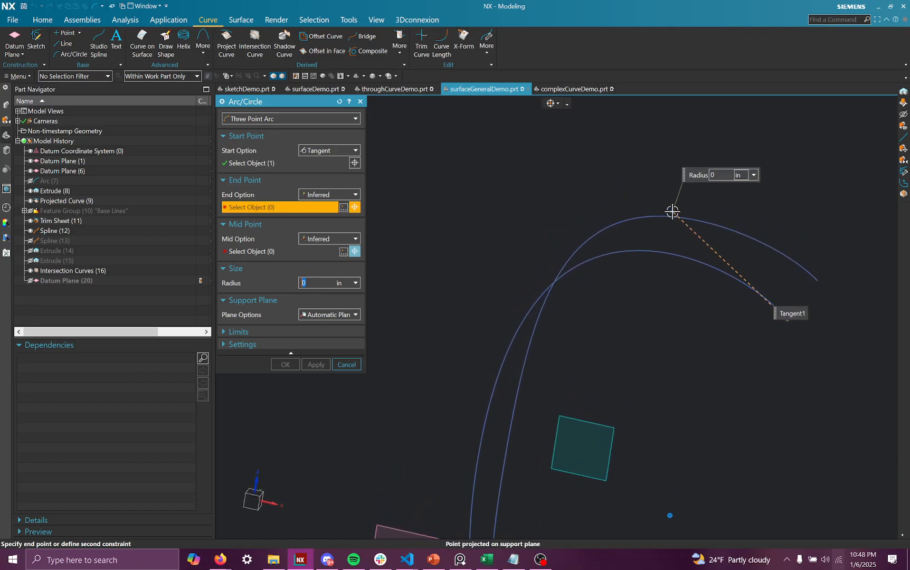
pyautogui.click(347, 364)
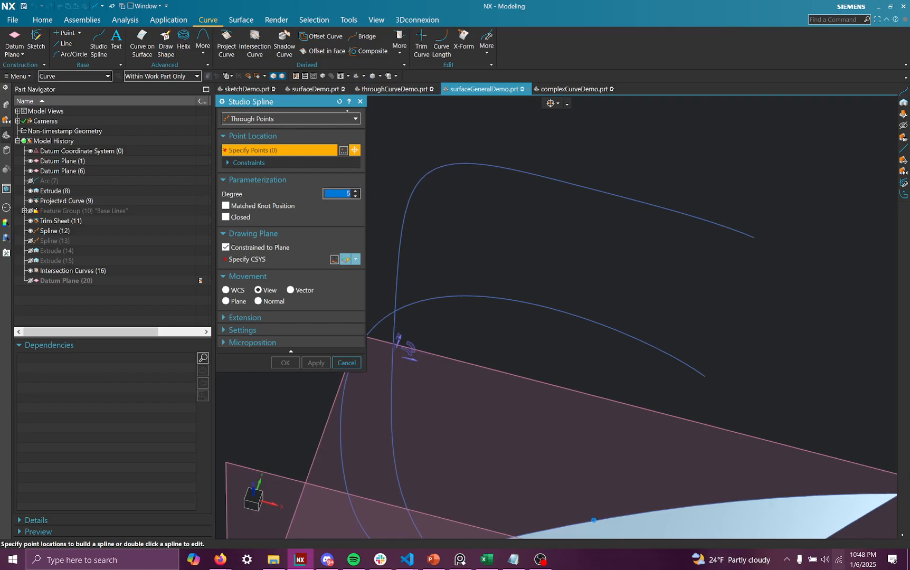
pyautogui.click(360, 101)
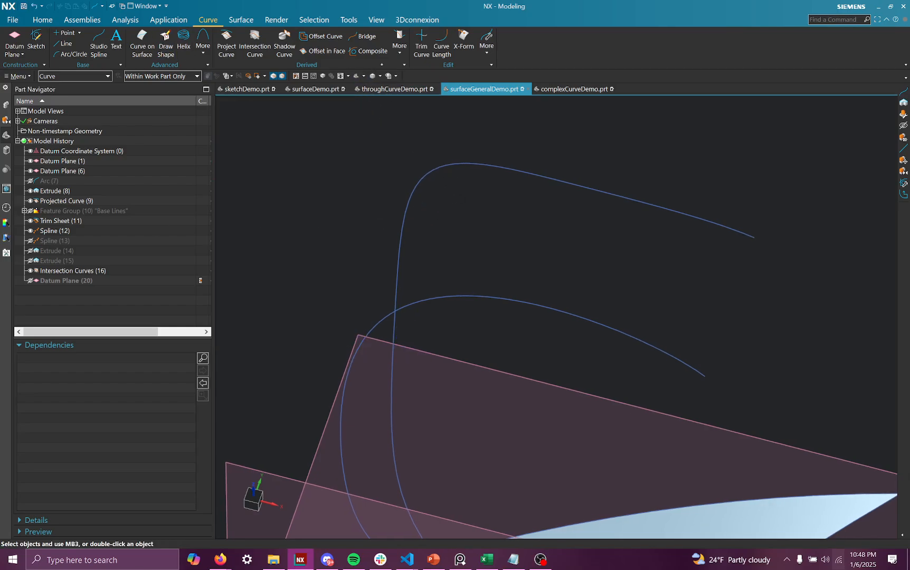
# Try to bridge the free ends of the intersection curve and Spline (12), and delete the Bridge Curve feature.
pyautogui.click(400, 42)
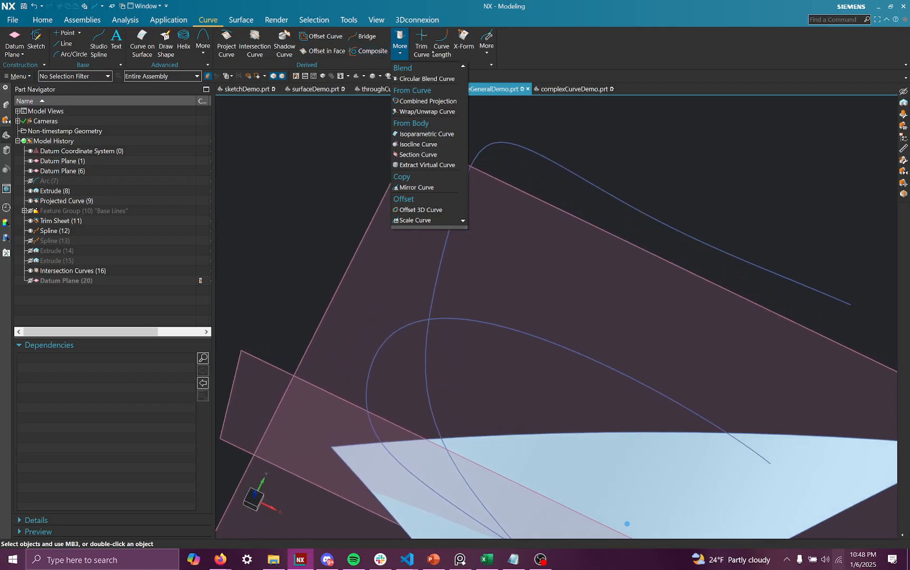
pyautogui.click(374, 37)
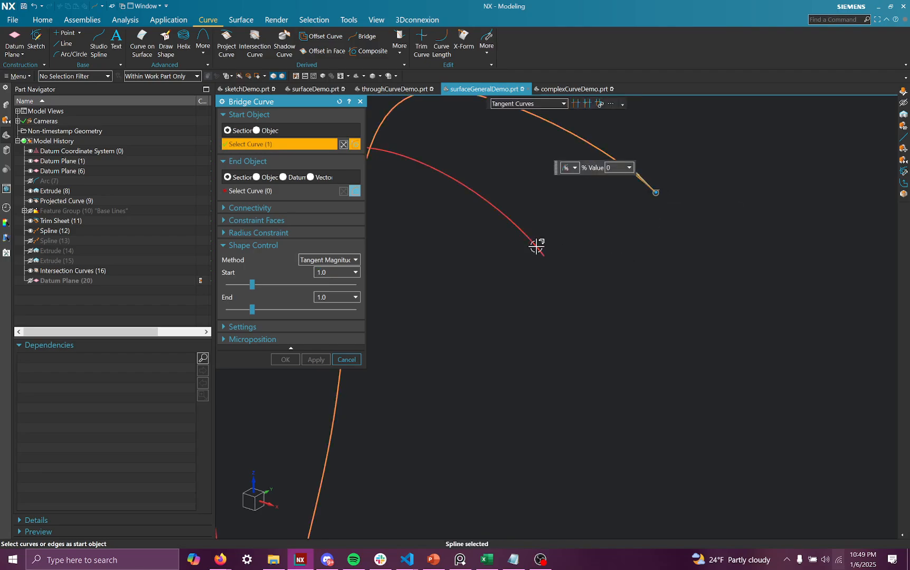
pyautogui.click(283, 191)
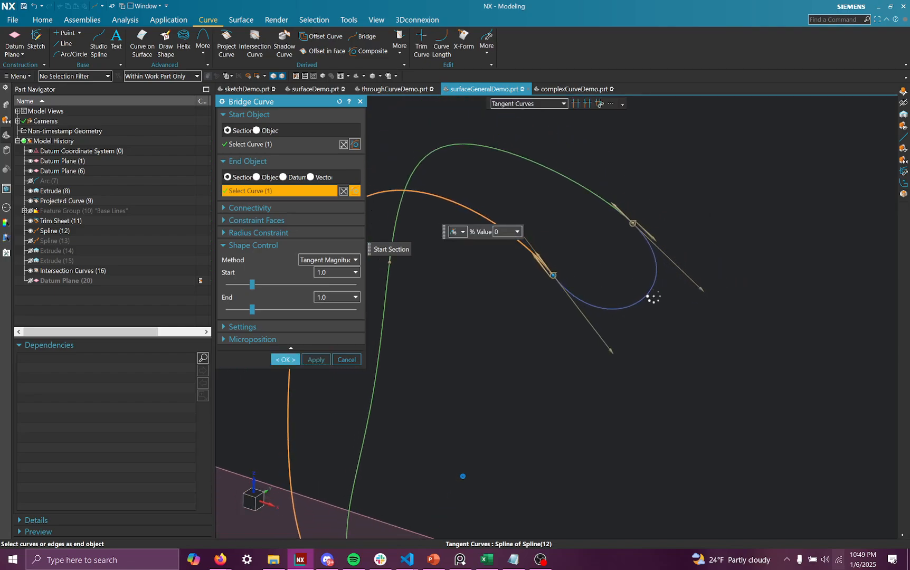
pyautogui.moveTo(637, 248); pyautogui.dragTo(604, 270, button='middle')
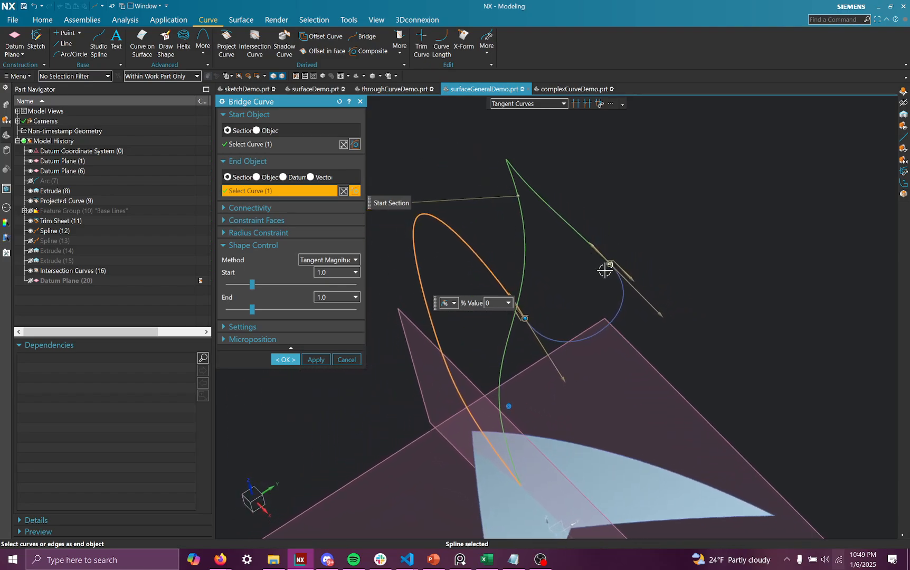
pyautogui.moveTo(542, 259); pyautogui.dragTo(607, 267, button='middle')
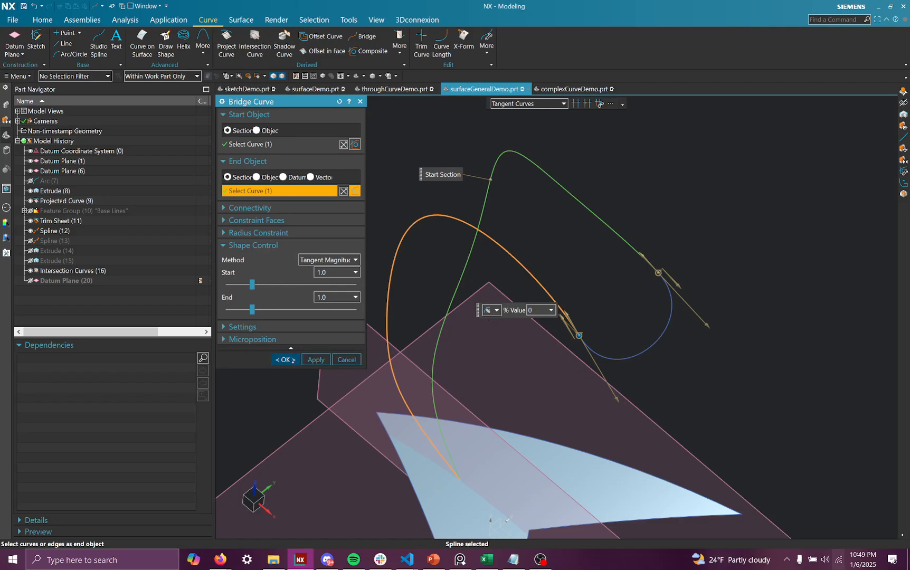
pyautogui.click(285, 360)
pyautogui.moveTo(445, 358); pyautogui.dragTo(626, 264, button='middle')
pyautogui.moveTo(580, 299); pyautogui.dragTo(531, 233, button='middle')
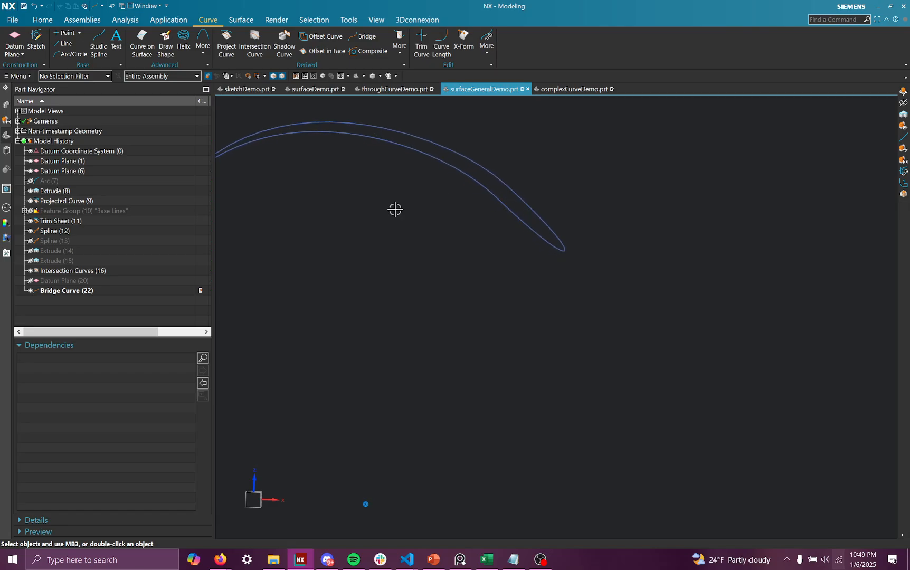
pyautogui.rightClick(115, 290)
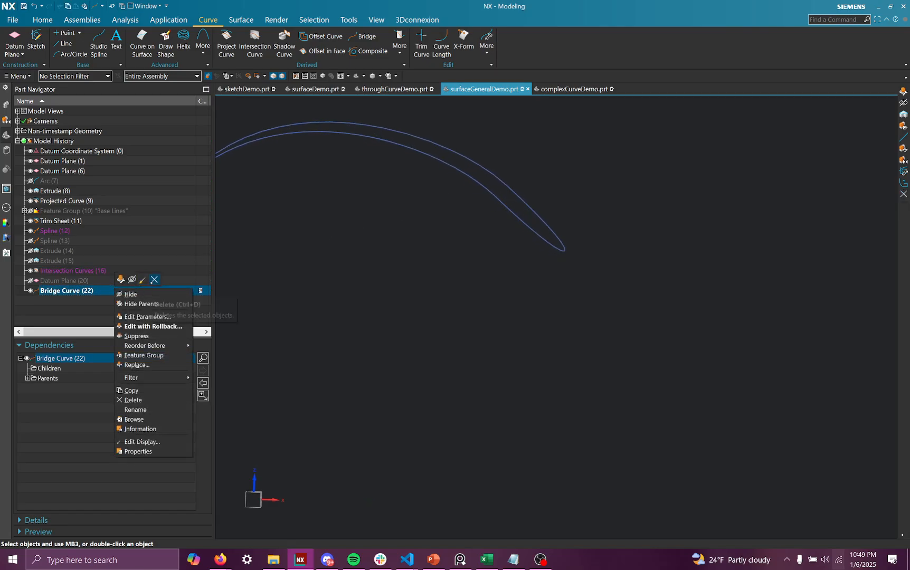
pyautogui.click(154, 279)
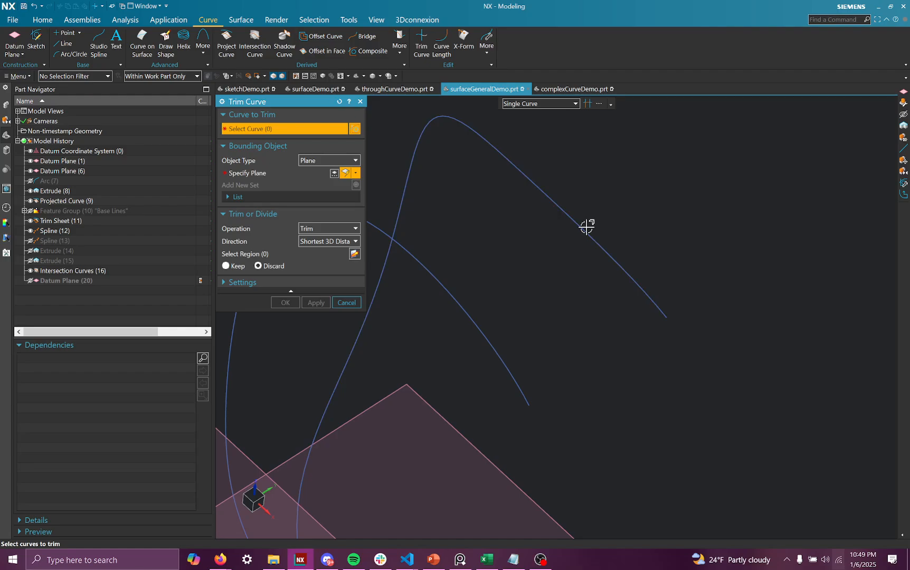
# Shorten the intersection curve at its free end with Curve Length, using a Start limit of -2.5 in.
pyautogui.press('Escape')
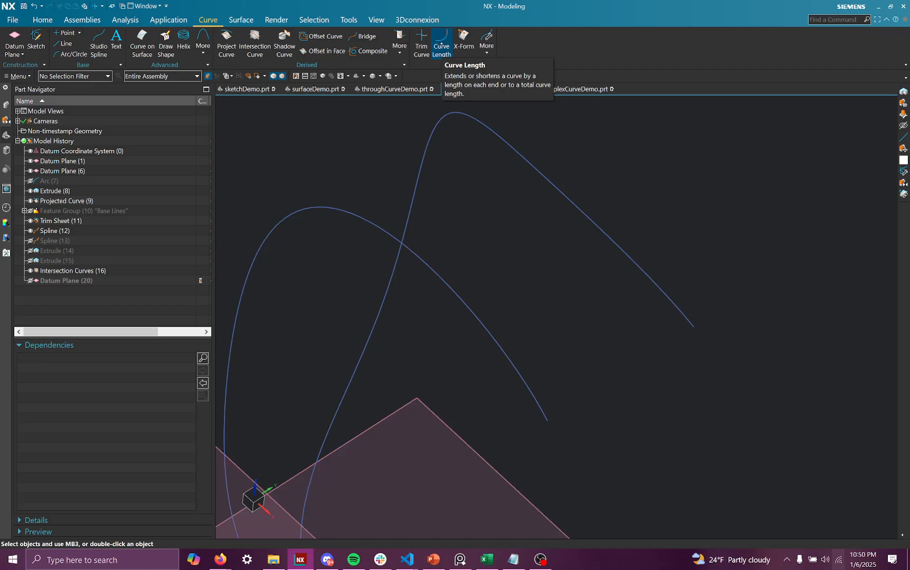
pyautogui.click(633, 251)
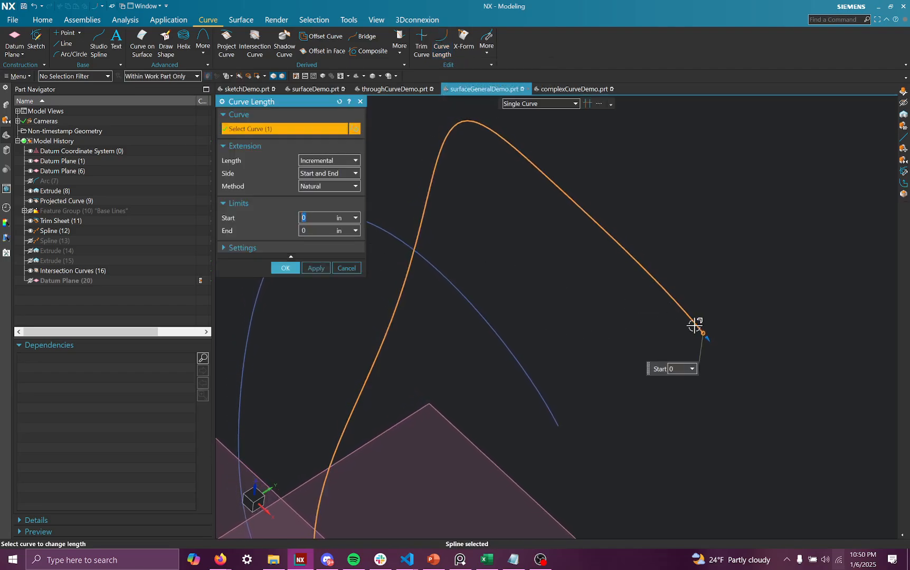
pyautogui.moveTo(682, 309); pyautogui.dragTo(549, 188)
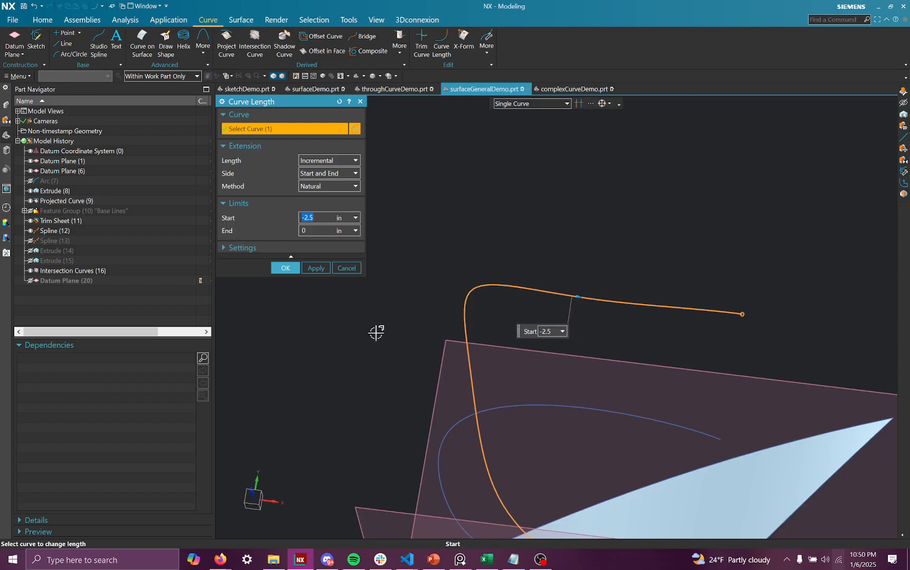
pyautogui.click(284, 267)
# Hide the original Intersection Curves (16) so that only the shortened copy is shown.
pyautogui.rightClick(671, 315)
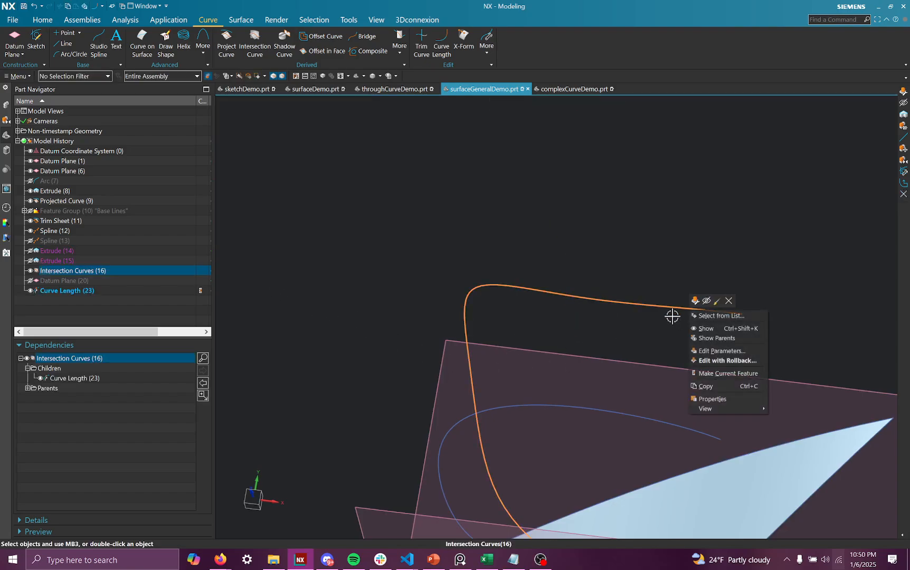
pyautogui.click(706, 301)
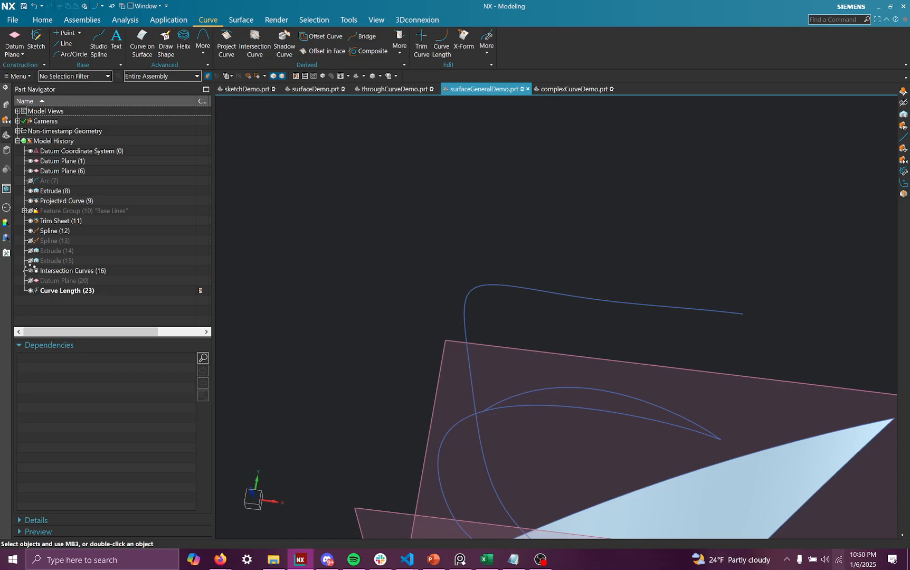
pyautogui.moveTo(509, 274); pyautogui.dragTo(696, 229, button='middle')
pyautogui.click(78, 290)
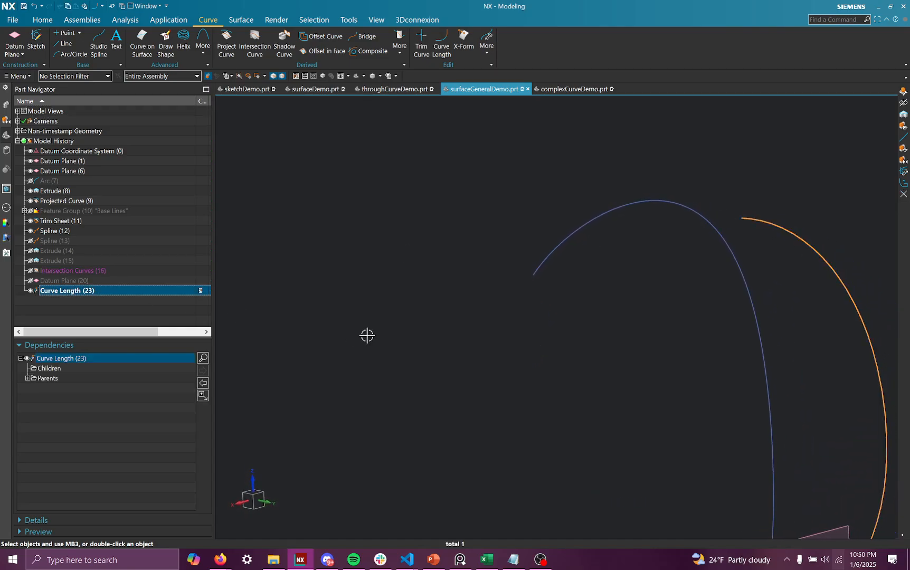
pyautogui.press('Escape')
pyautogui.moveTo(367, 335); pyautogui.dragTo(578, 271, button='middle')
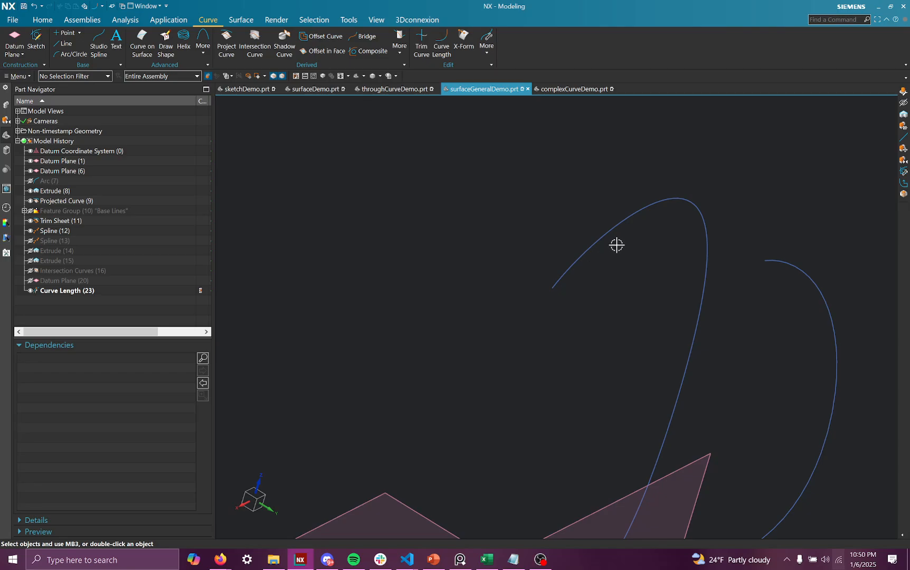
pyautogui.moveTo(617, 242); pyautogui.dragTo(491, 209, button='middle')
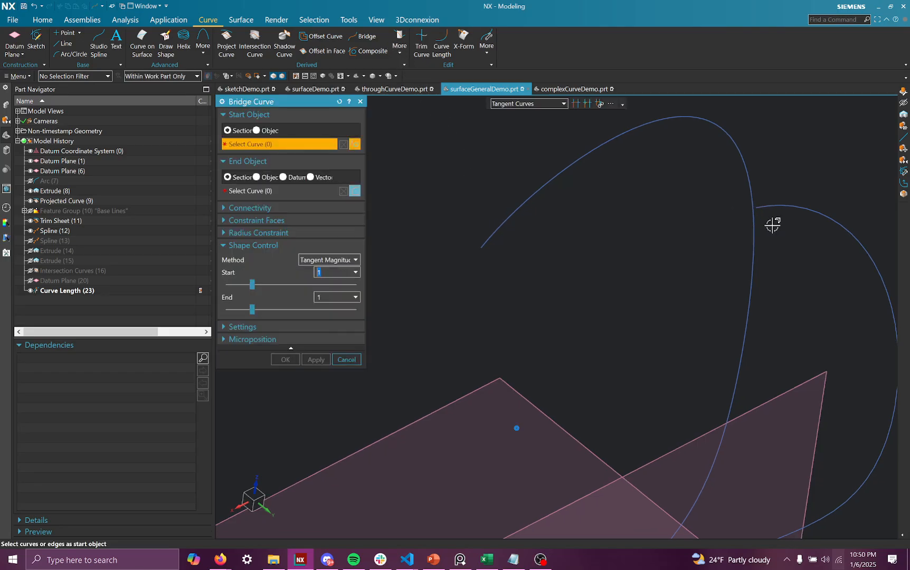
pyautogui.click(360, 101)
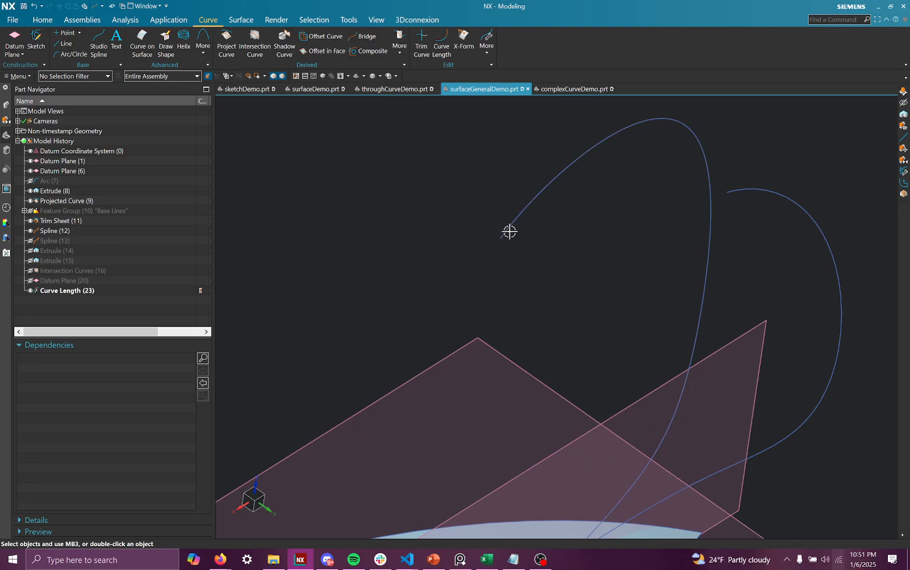
# Create a three-point arc on Datum Plane (6) as support plane, starting at the free end of Spline (12) and curving downward.
pyautogui.moveTo(500, 241); pyautogui.dragTo(542, 216, button='middle')
pyautogui.moveTo(547, 174)
pyautogui.mouseDown(button='middle')
pyautogui.moveTo(560, 181)
pyautogui.moveTo(500, 212)
pyautogui.moveTo(558, 284)
pyautogui.moveTo(567, 217)
pyautogui.moveTo(589, 219)
pyautogui.moveTo(297, 134)
pyautogui.mouseUp(button='middle')
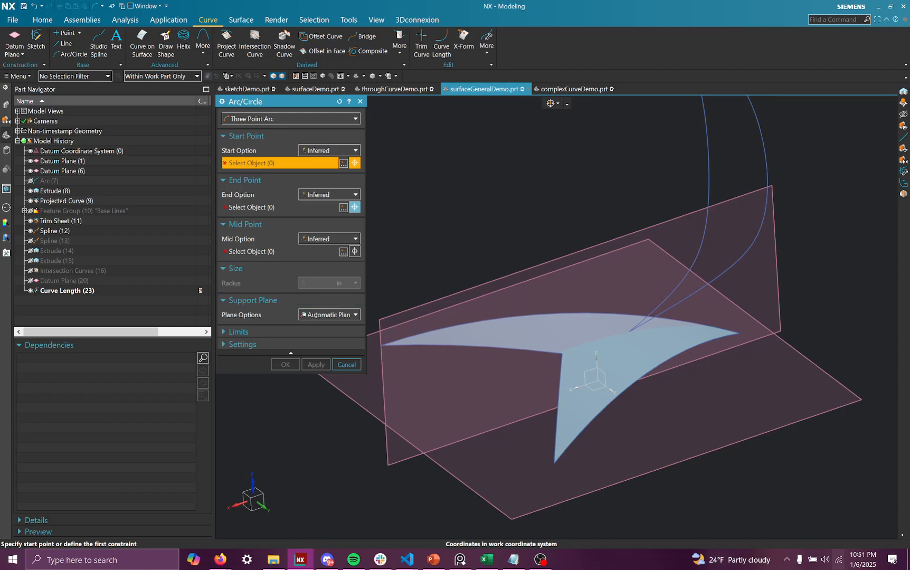
pyautogui.click(311, 314)
pyautogui.click(323, 344)
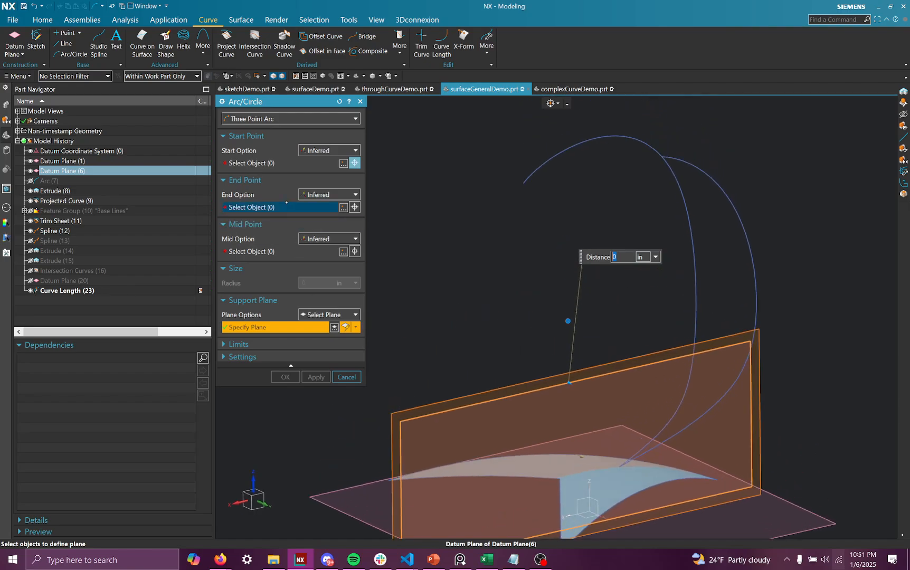
pyautogui.click(285, 163)
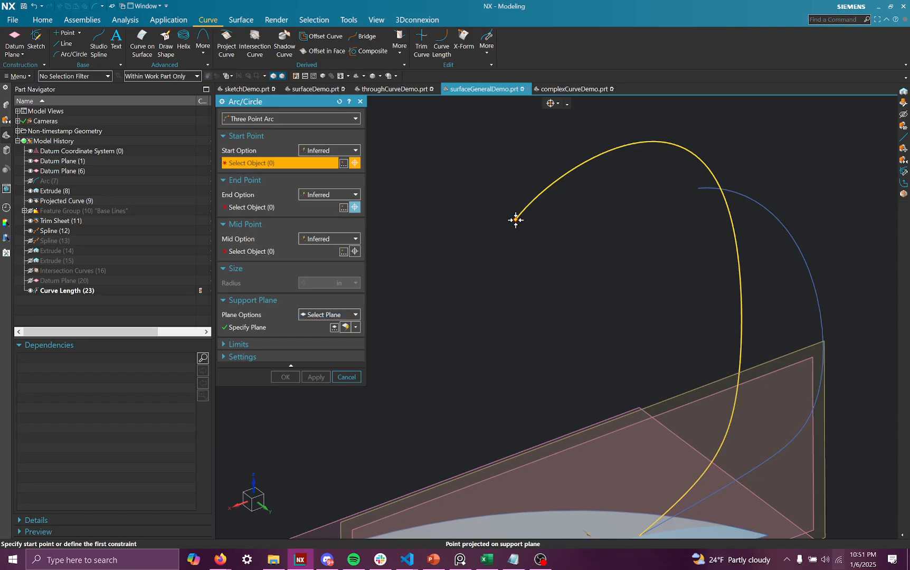
pyautogui.click(514, 218)
pyautogui.click(479, 284)
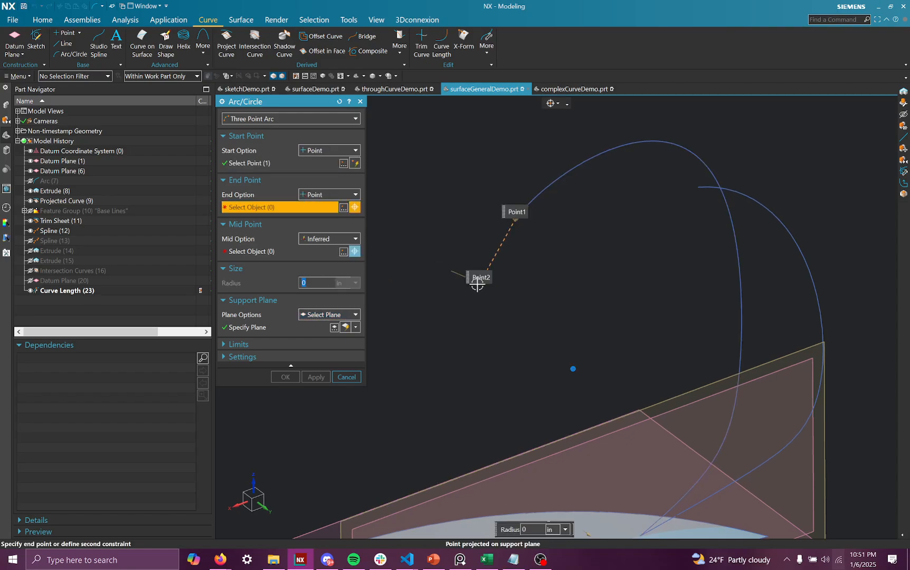
pyautogui.click(488, 244)
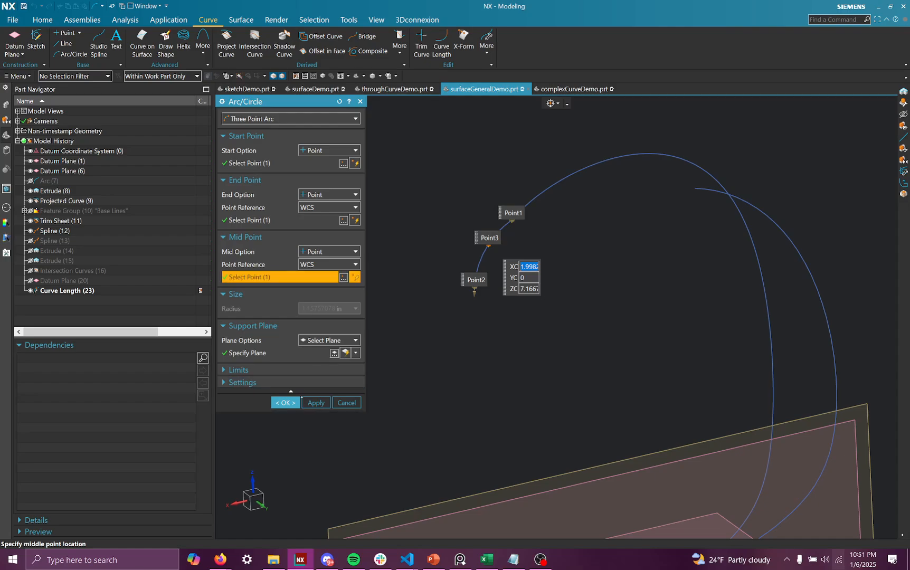
pyautogui.click(286, 402)
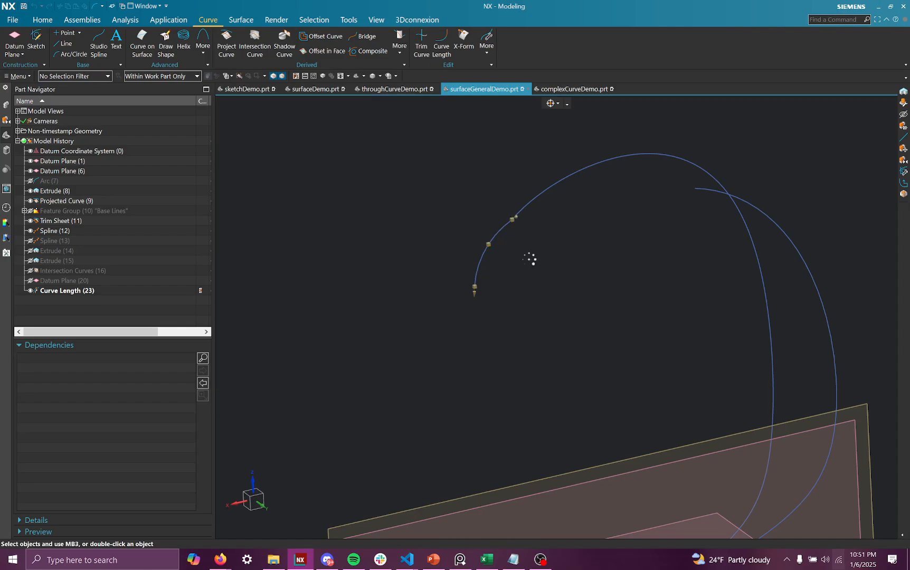
# Hide Spline (12), the curve adjoining the new arc.
pyautogui.click(533, 204)
pyautogui.rightClick(533, 203)
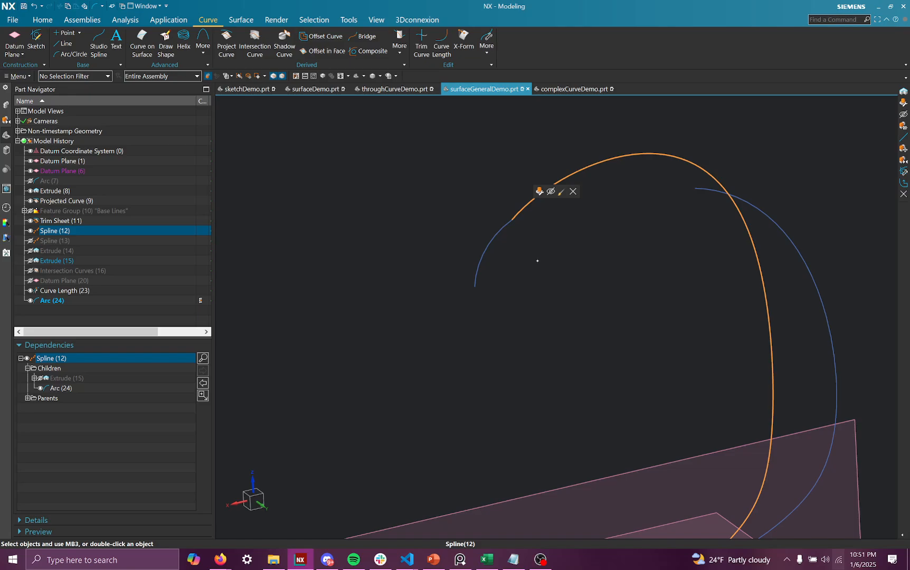
pyautogui.hotkey('ctrl', 'b')
# Set up a bridge curve from the free end of the shortened intersection curve to the upper end of the arc.
pyautogui.moveTo(512, 247); pyautogui.dragTo(766, 223, button='middle')
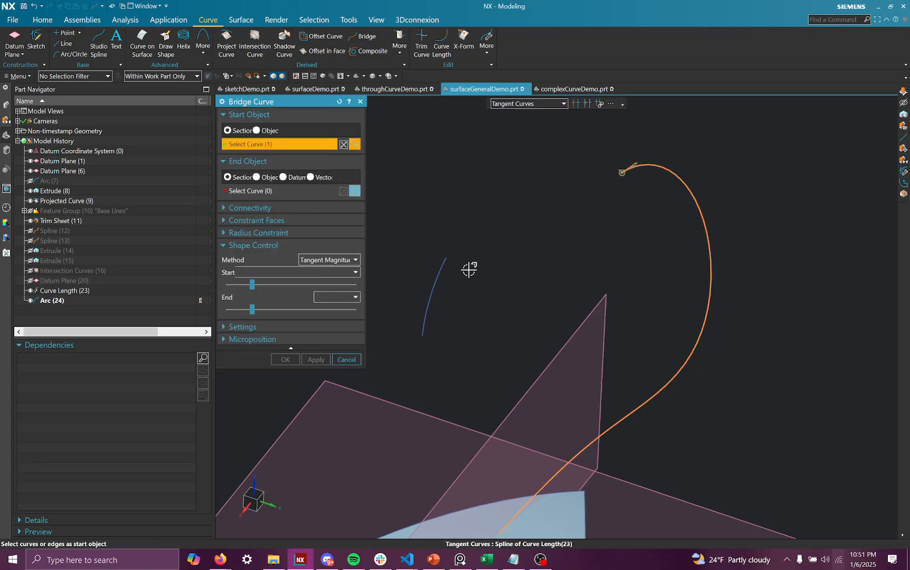
pyautogui.middleClick(465, 194)
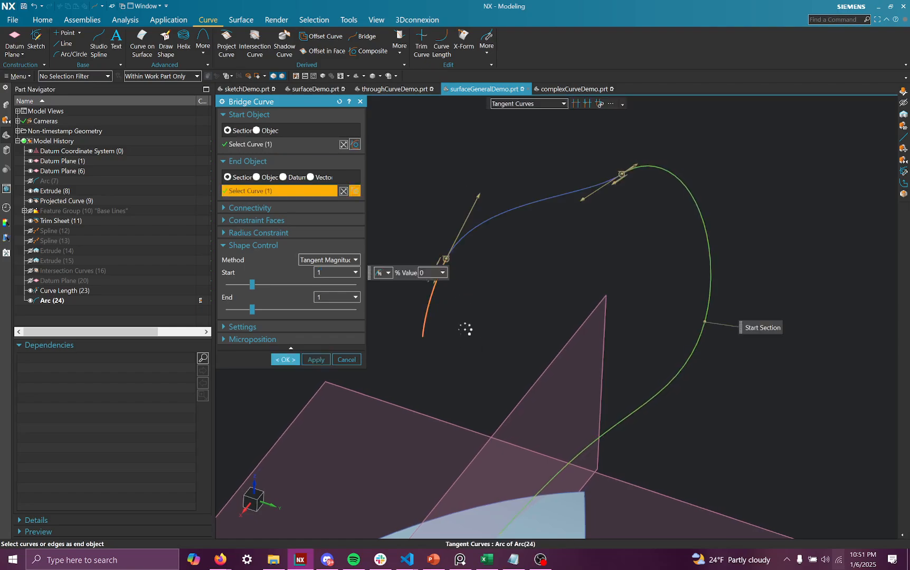
pyautogui.moveTo(465, 329); pyautogui.dragTo(560, 231, button='middle')
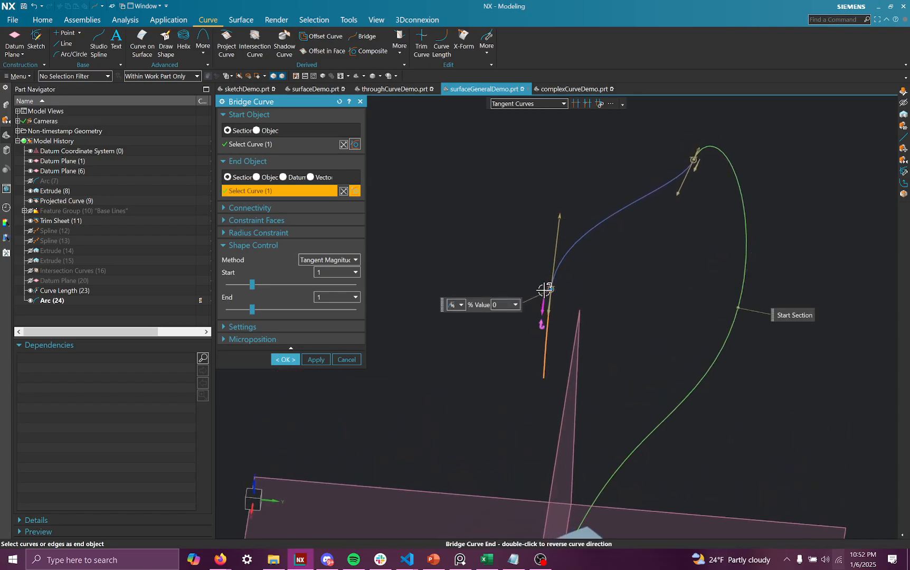
# Shape the bridge with tangent magnitudes of 2.05 at the start and 1.5 at the end, and create it.
pyautogui.moveTo(564, 199)
pyautogui.mouseDown()
pyautogui.moveTo(572, 163)
pyautogui.moveTo(563, 180)
pyautogui.mouseUp()
pyautogui.moveTo(680, 190); pyautogui.dragTo(636, 234)
pyautogui.moveTo(635, 234); pyautogui.dragTo(681, 324, button='middle')
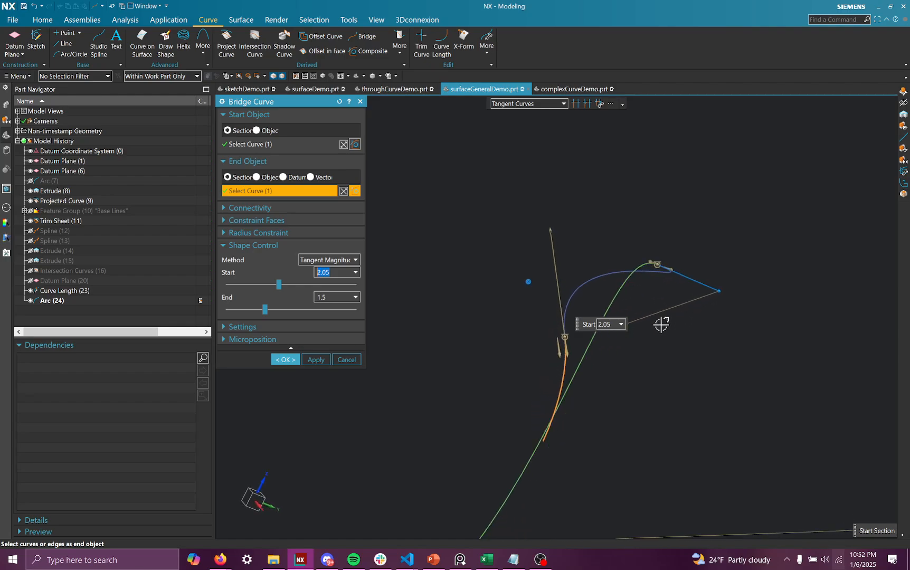
pyautogui.click(269, 207)
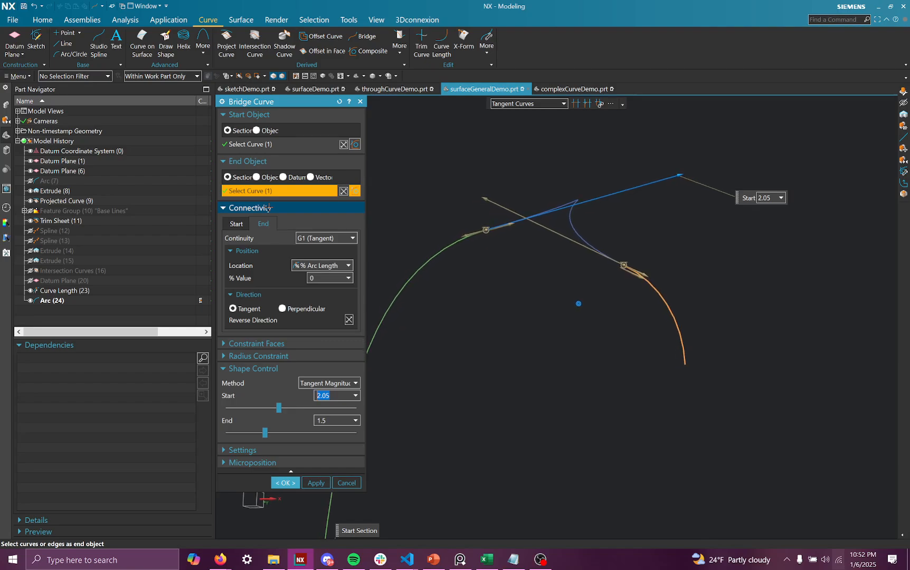
pyautogui.click(269, 207)
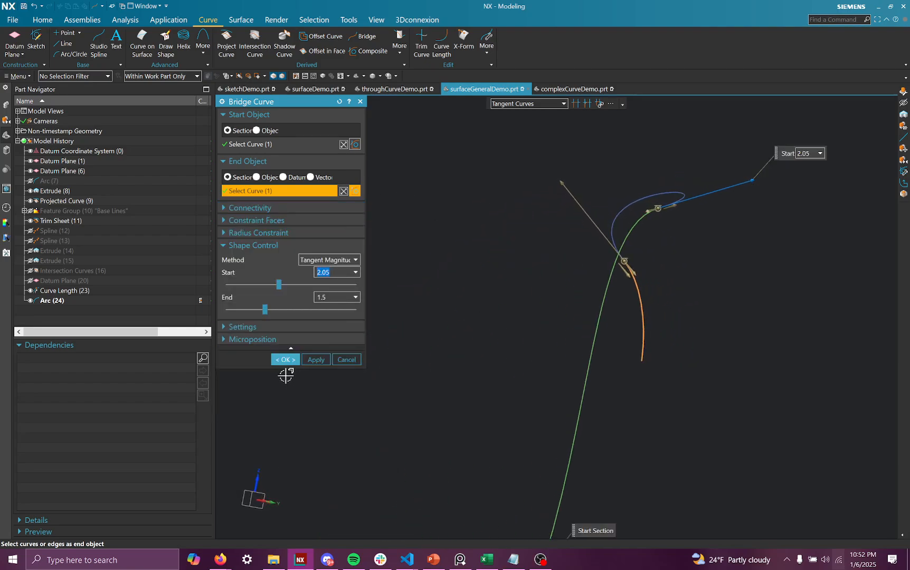
pyautogui.click(285, 360)
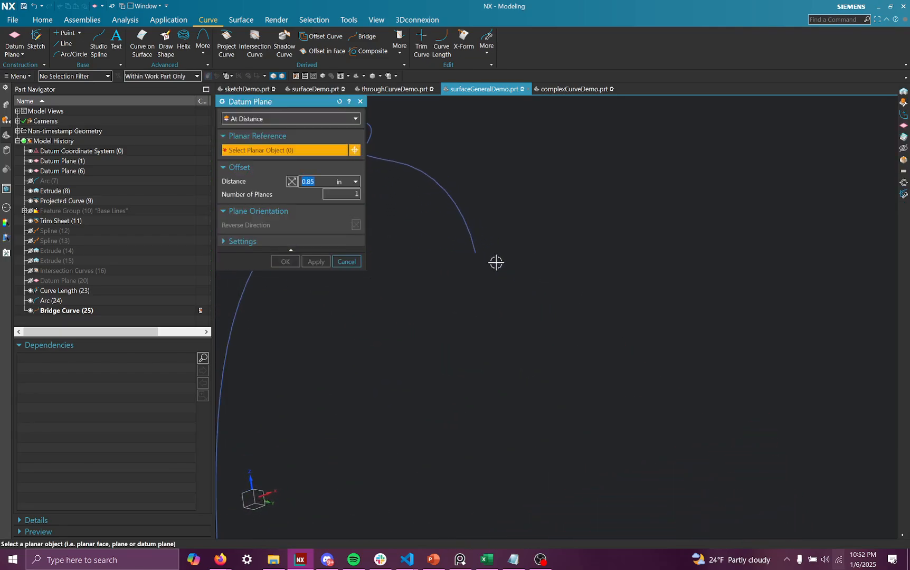
# Set up an On Curve datum plane on the tangent curve chain, without offset, through the free lower end of Arc (24).
pyautogui.click(311, 118)
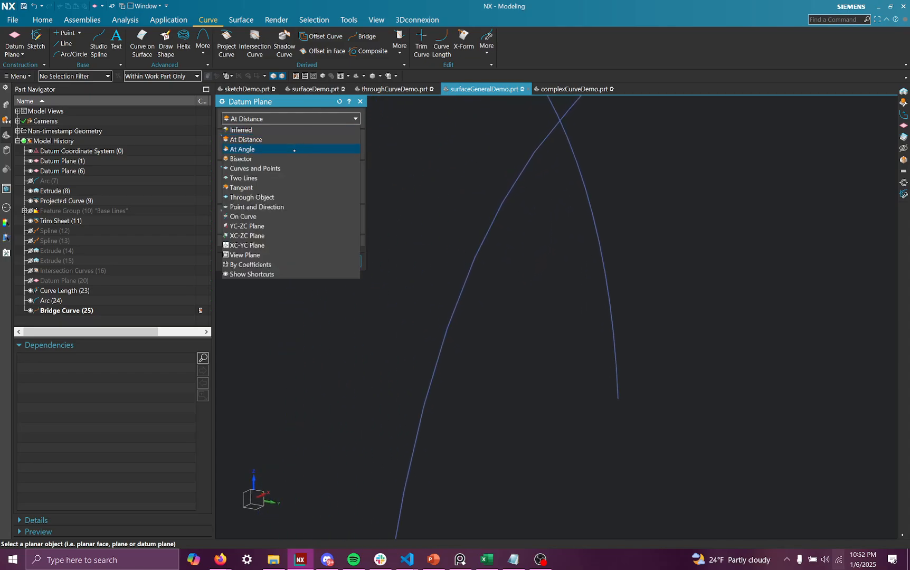
pyautogui.click(282, 219)
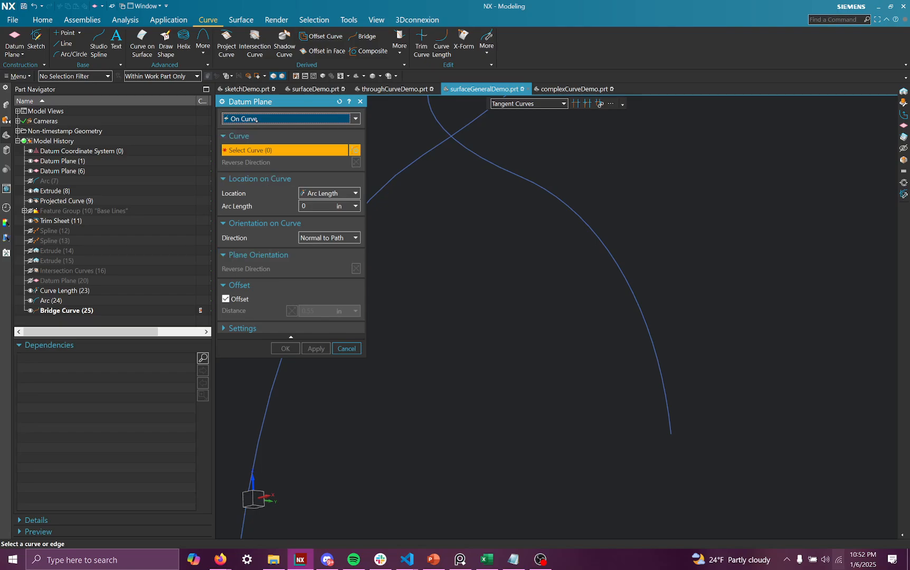
pyautogui.click(671, 429)
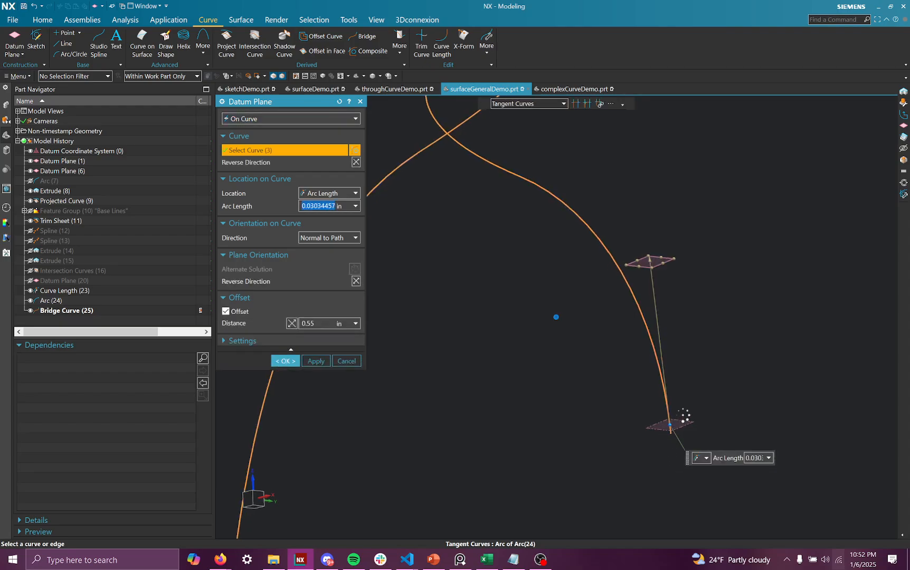
pyautogui.click(238, 312)
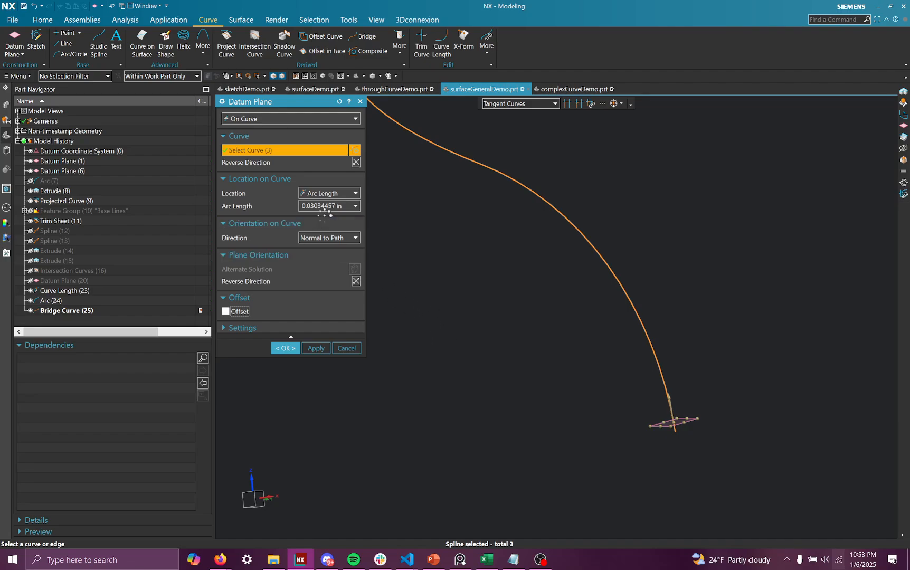
pyautogui.click(333, 194)
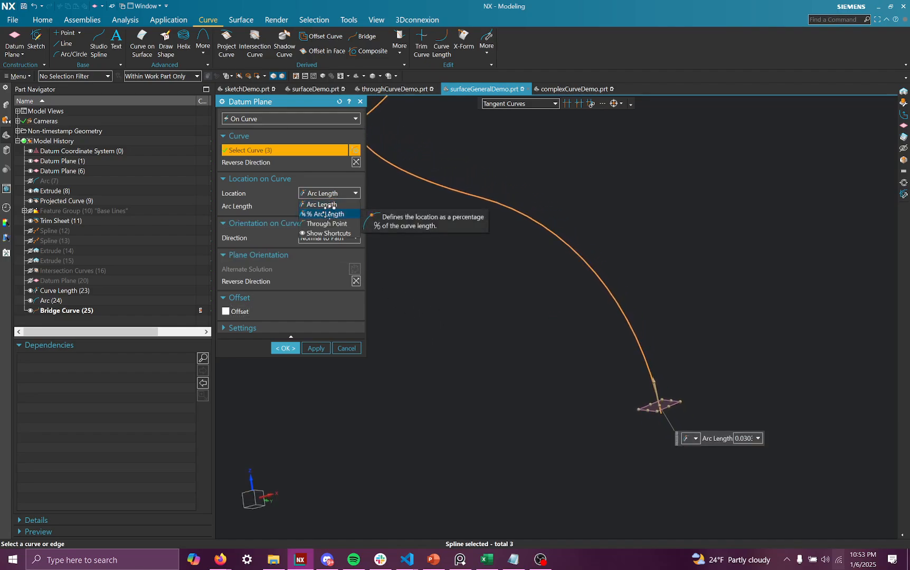
pyautogui.click(327, 223)
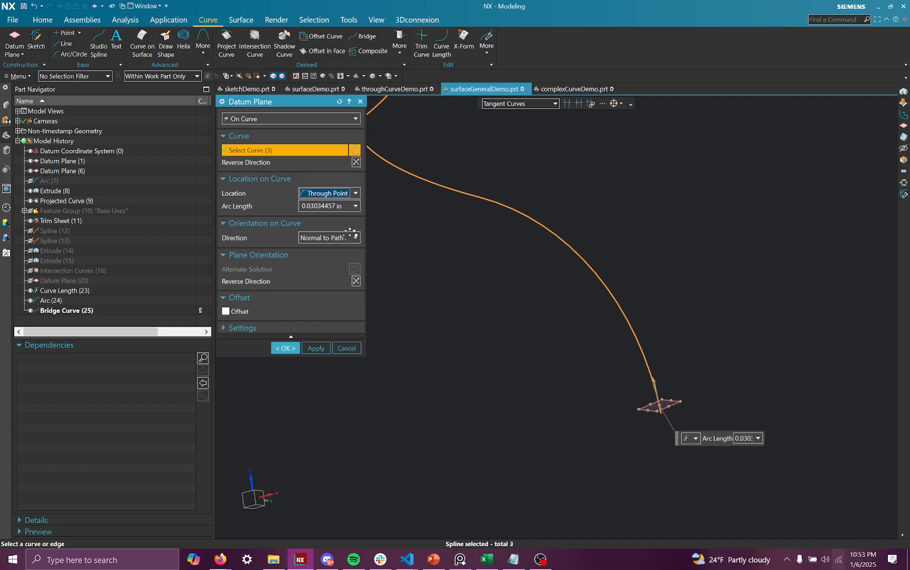
pyautogui.moveTo(741, 425); pyautogui.dragTo(647, 403, button='middle')
pyautogui.moveTo(640, 409); pyautogui.dragTo(645, 432)
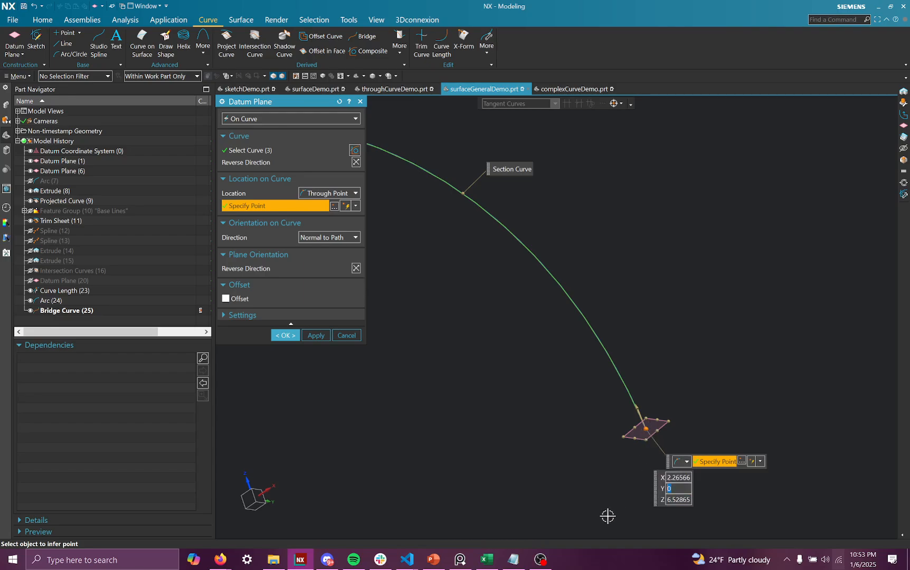
# Enlarge the datum plane's frame at the arc end to about 0.55 in by 0.55 in and create the plane.
pyautogui.moveTo(586, 479); pyautogui.dragTo(616, 365, button='middle')
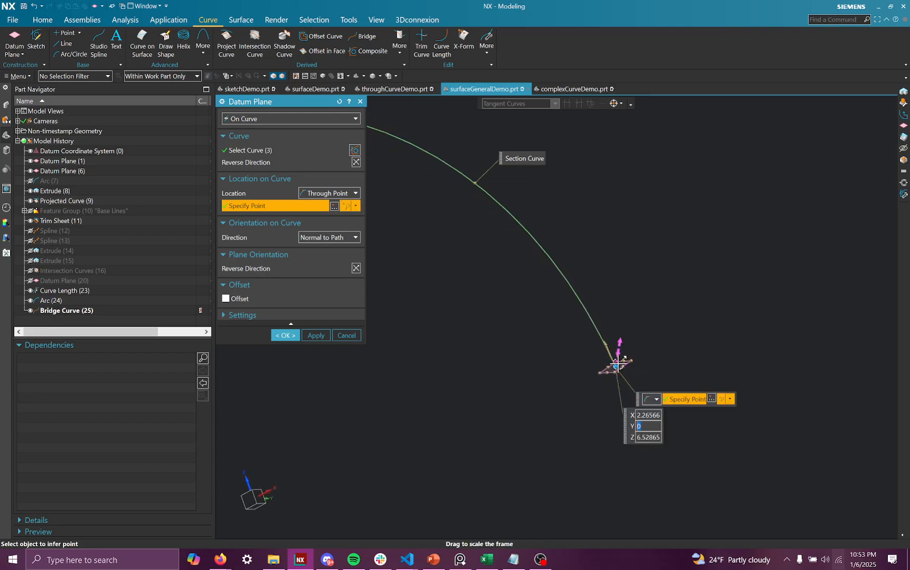
pyautogui.click(617, 364)
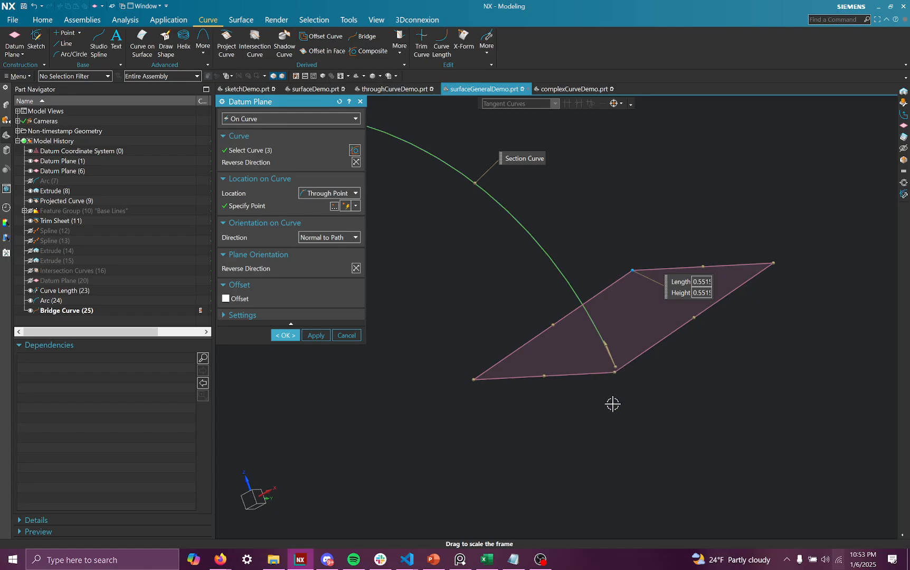
pyautogui.moveTo(611, 404); pyautogui.dragTo(619, 459)
pyautogui.moveTo(619, 459); pyautogui.dragTo(543, 373, button='middle')
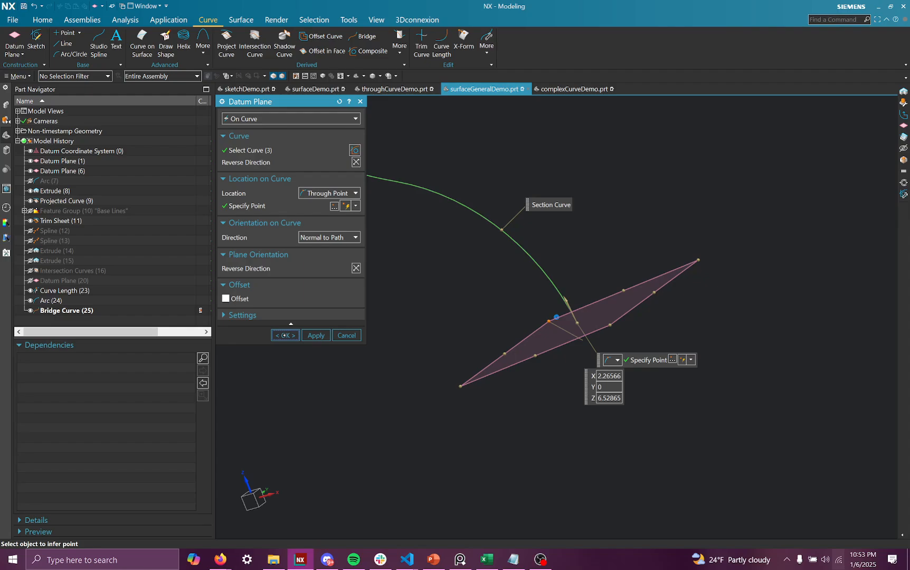
pyautogui.click(284, 335)
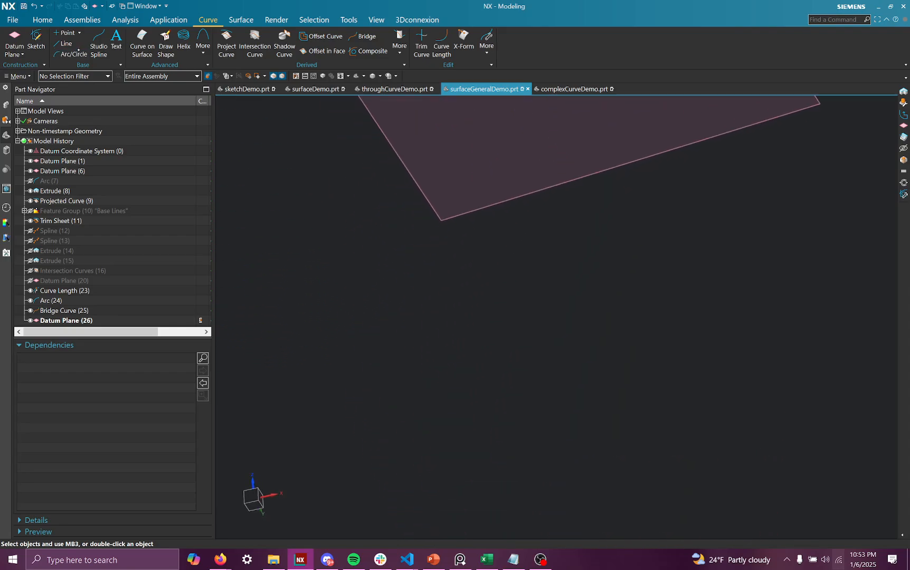
# Set up an Arc/Circle from Center with its center point on the free lower end of Arc (24).
pyautogui.click(73, 54)
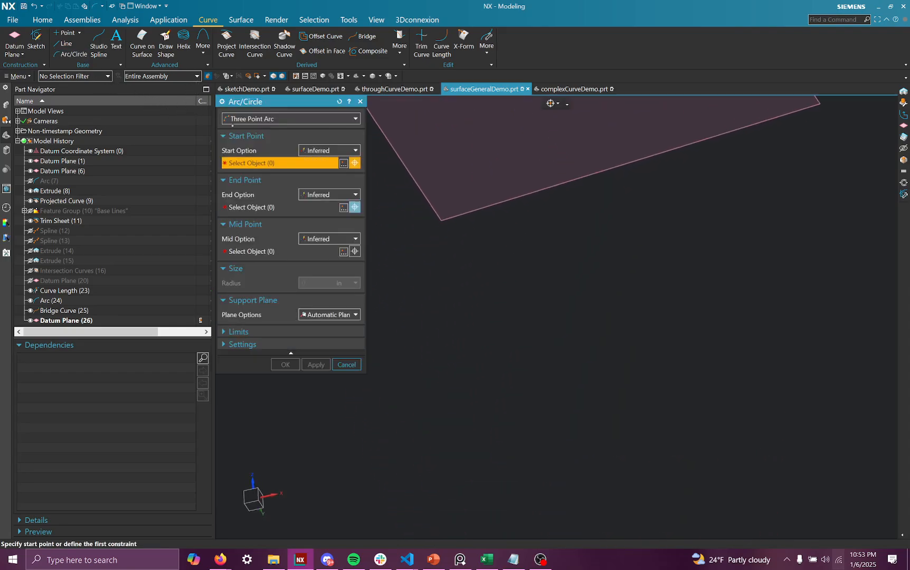
pyautogui.click(307, 119)
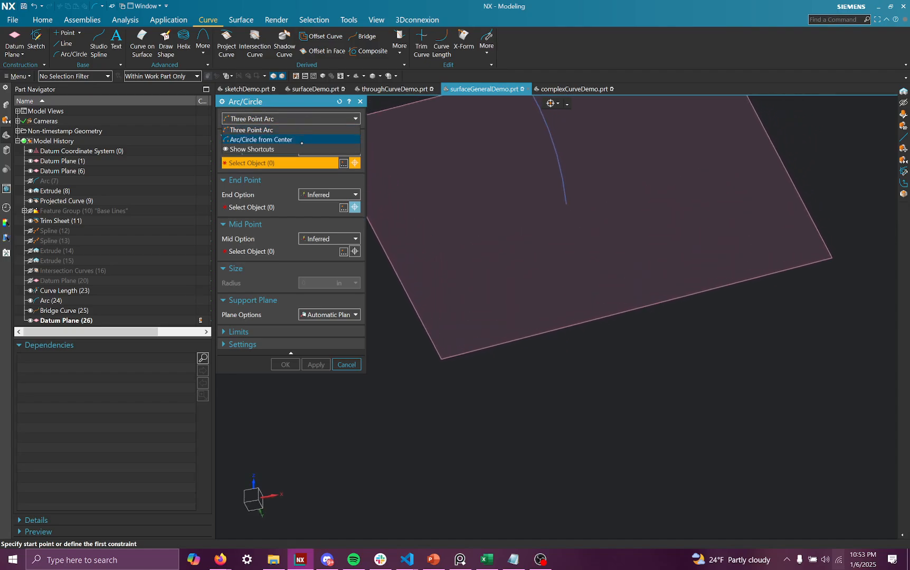
pyautogui.click(301, 139)
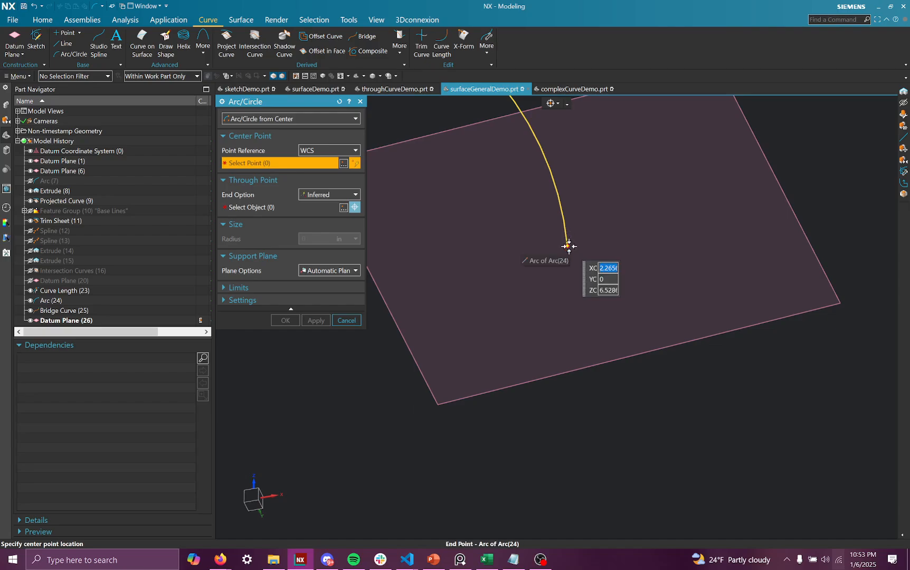
pyautogui.click(566, 247)
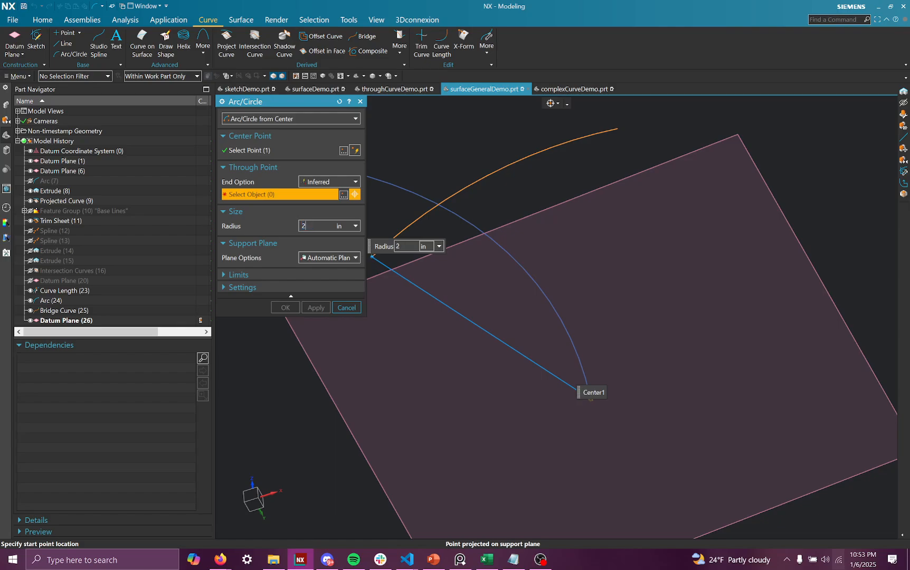
# Set the arc's radius to 0.05 in, make it a full circle, and create it.
pyautogui.press('Return')
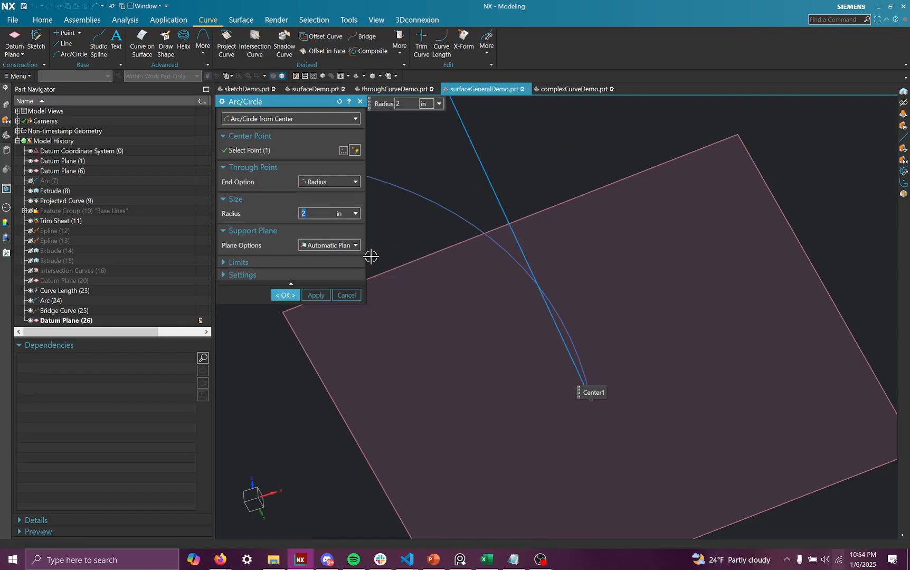
pyautogui.write('.2')
pyautogui.press('Return')
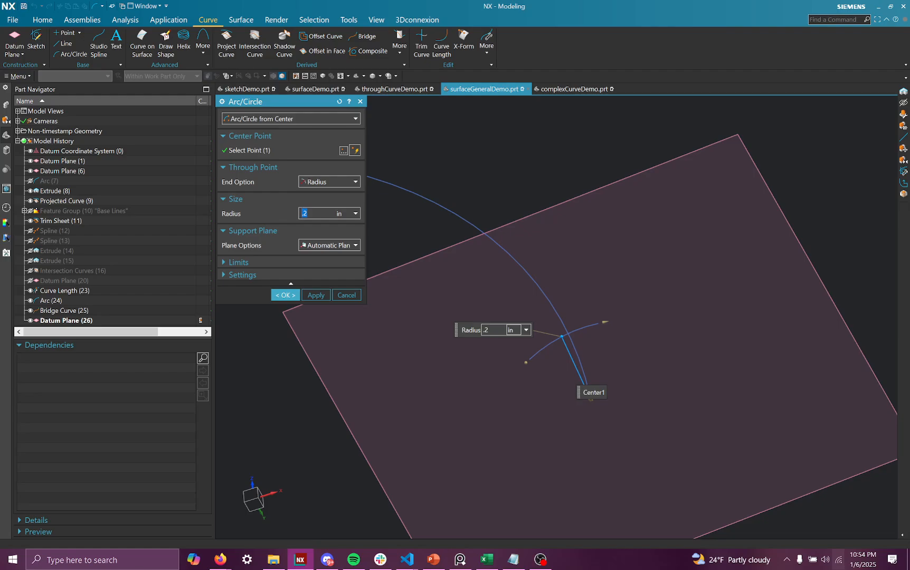
pyautogui.write('.1')
pyautogui.press('Return')
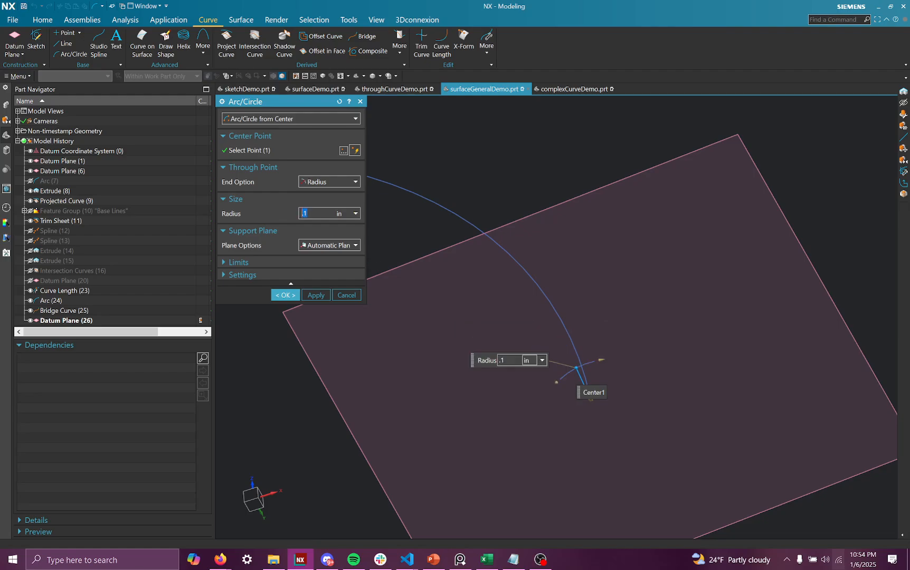
pyautogui.write('.05')
pyautogui.press('Return')
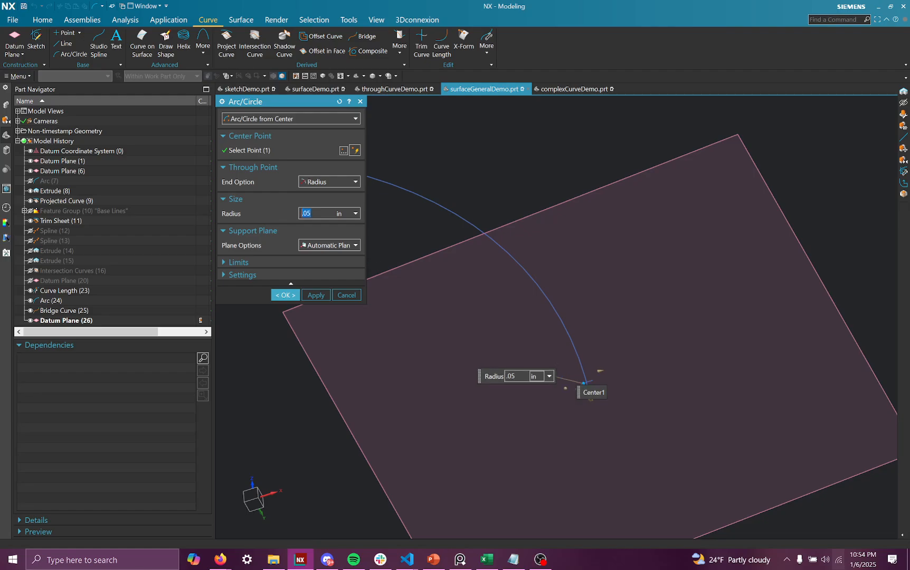
pyautogui.click(291, 263)
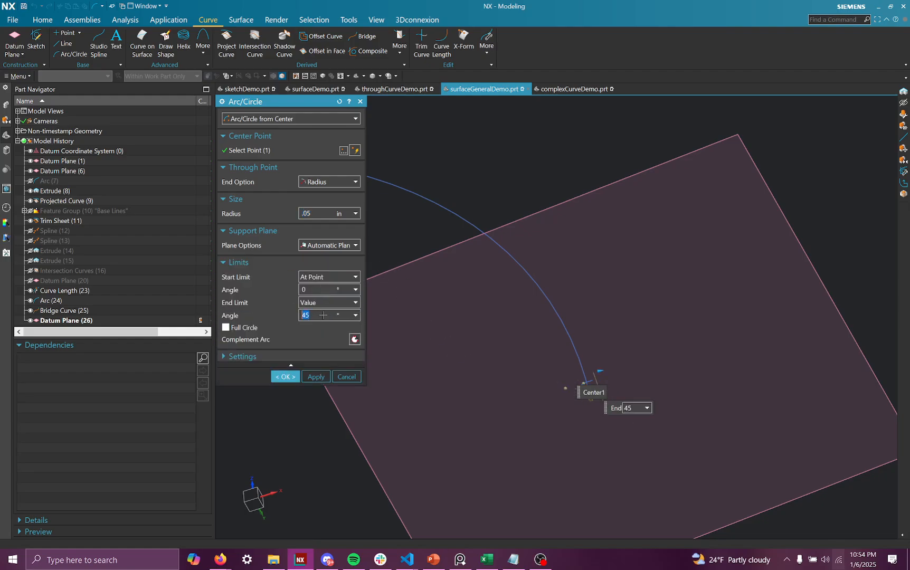
pyautogui.click(232, 327)
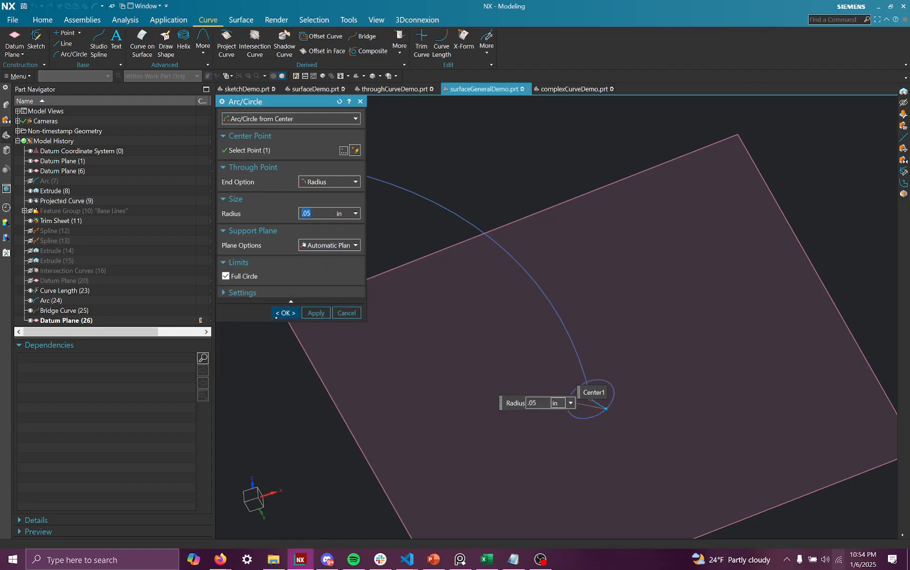
pyautogui.click(279, 316)
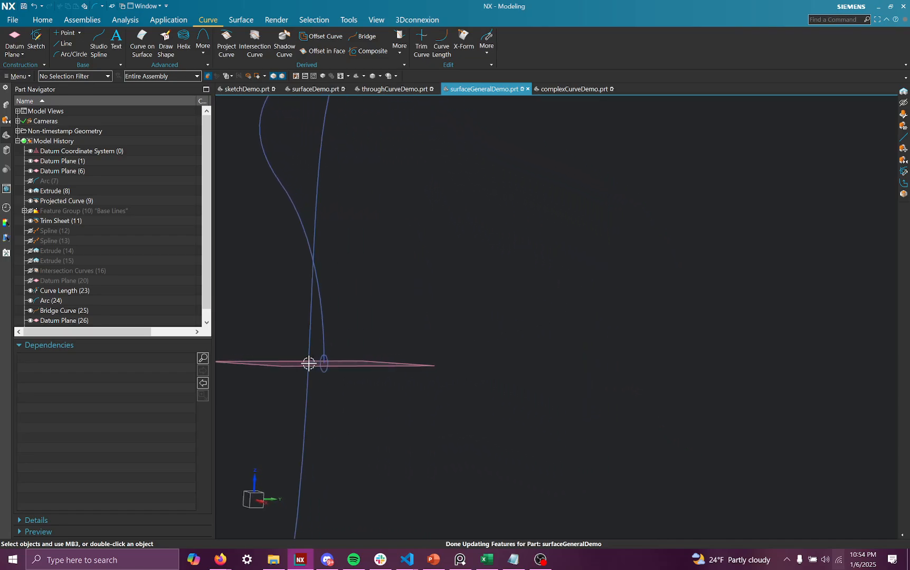
# Edit the small circle to use Datum Plane (26) as its selected support plane.
pyautogui.click(75, 320)
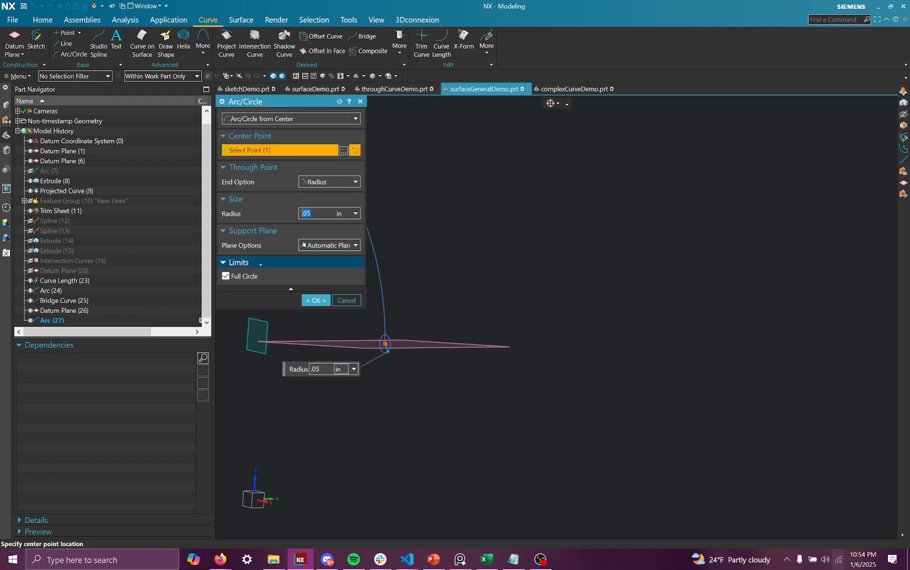
pyautogui.click(309, 245)
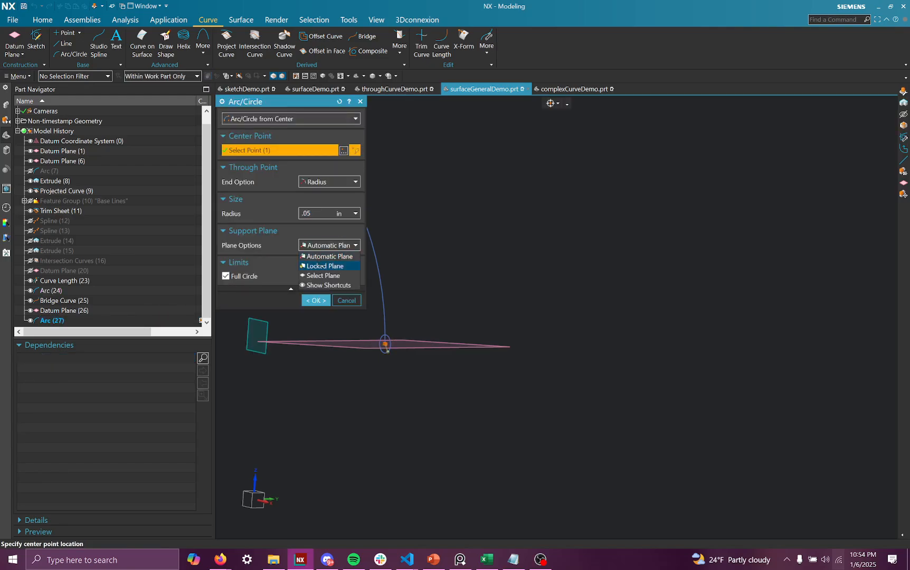
pyautogui.click(326, 274)
pyautogui.click(434, 345)
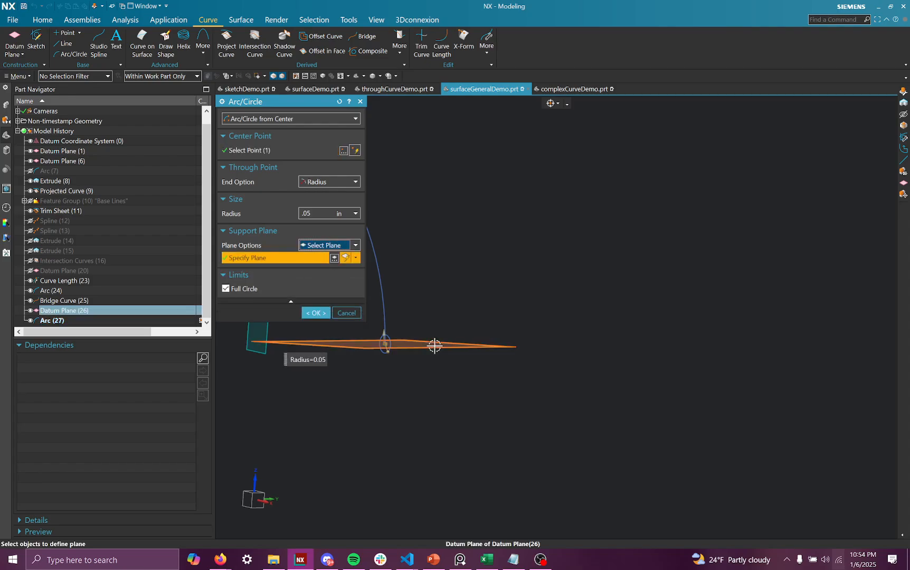
pyautogui.middleClick(384, 343)
# Create a Swept tube with the 0.05 in radius circle as section and the chain of arc, bridge and shortened intersection curve as guide.
pyautogui.moveTo(507, 330); pyautogui.dragTo(411, 269, button='middle')
pyautogui.moveTo(462, 331); pyautogui.dragTo(656, 358, button='middle')
pyautogui.scroll(-10, 660, 301)
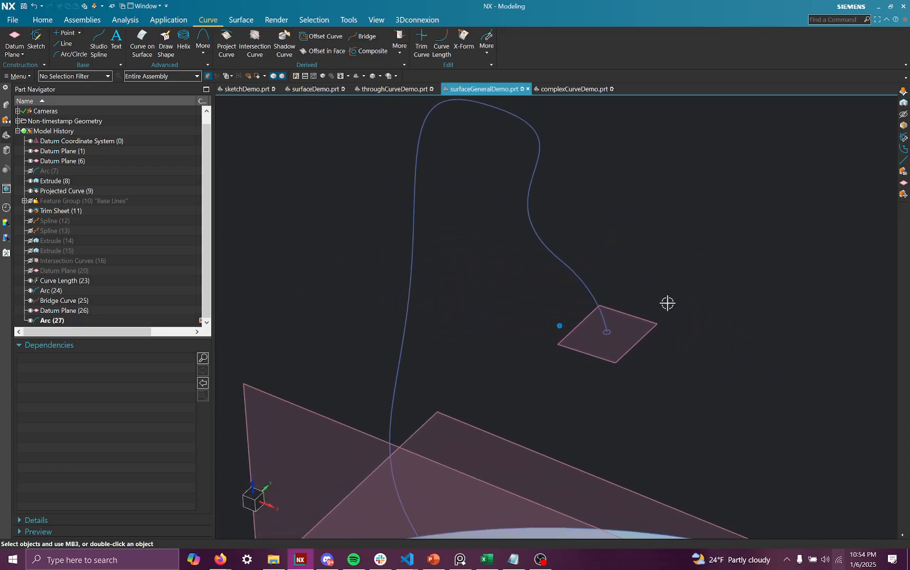
pyautogui.scroll(4, 465, 311)
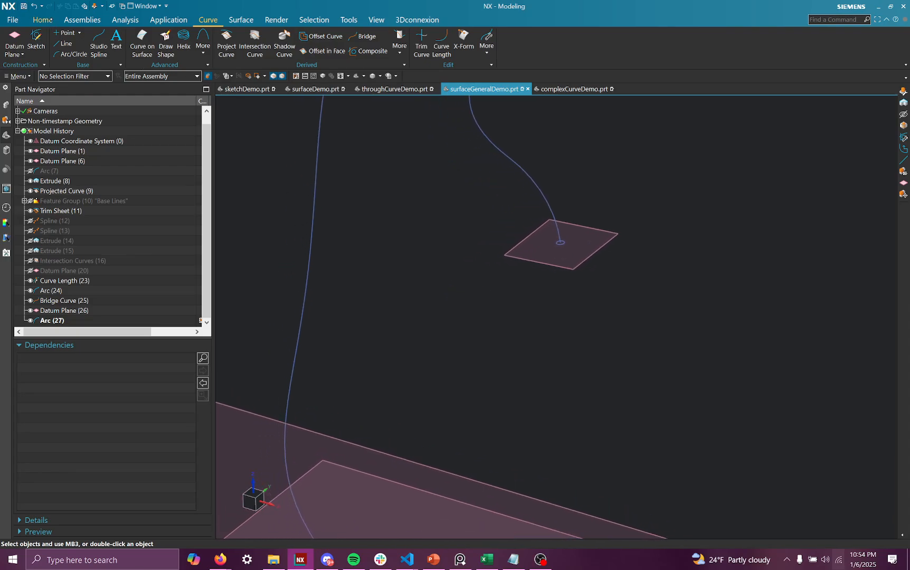
pyautogui.click(235, 17)
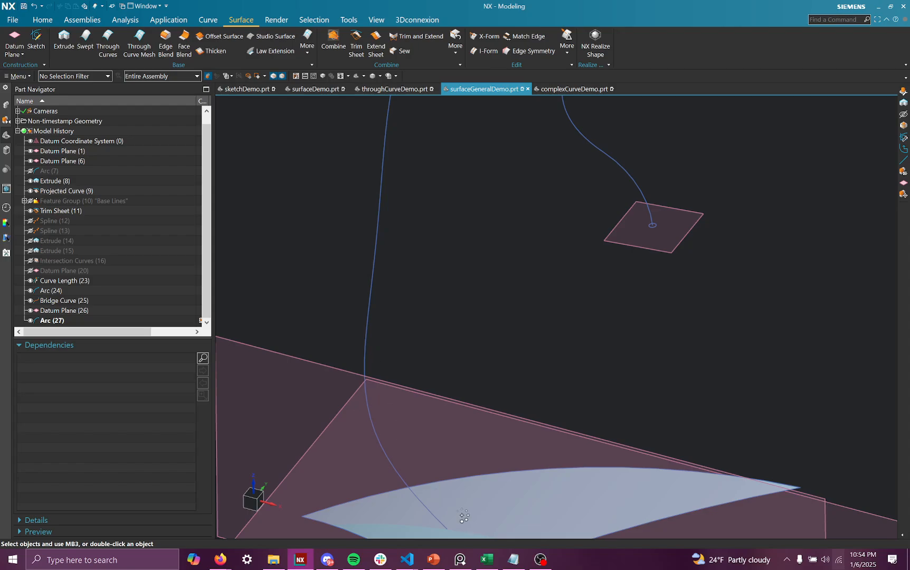
pyautogui.scroll(3, 652, 235)
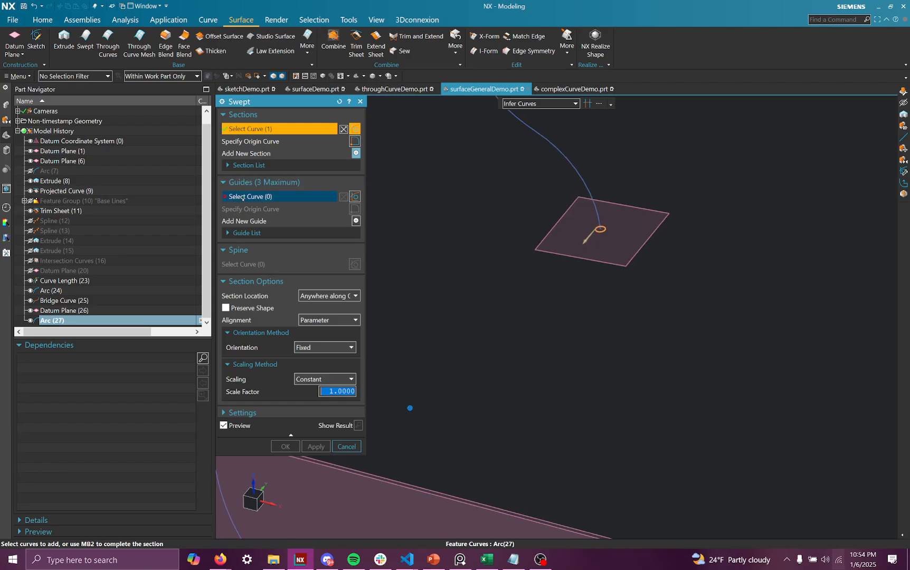
pyautogui.click(581, 191)
pyautogui.scroll(-3, 531, 158)
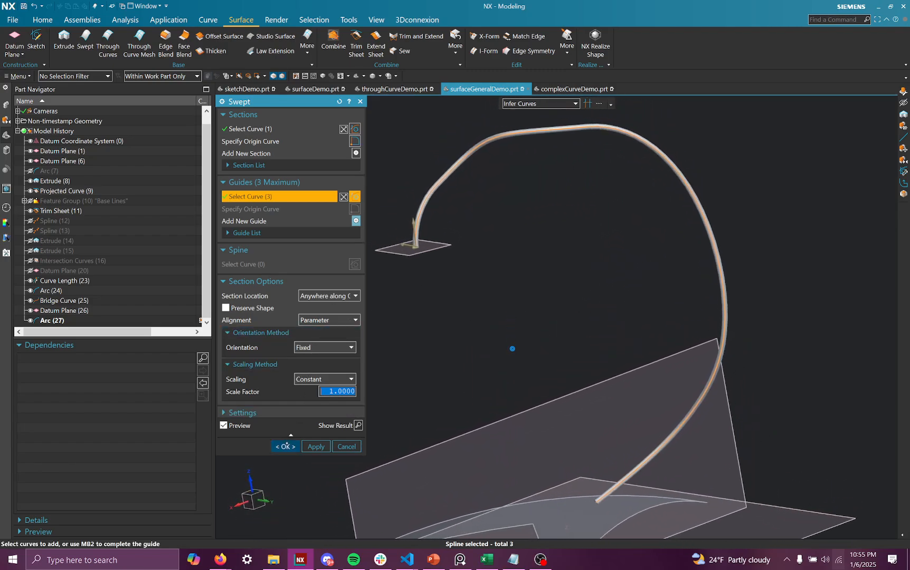
pyautogui.click(285, 446)
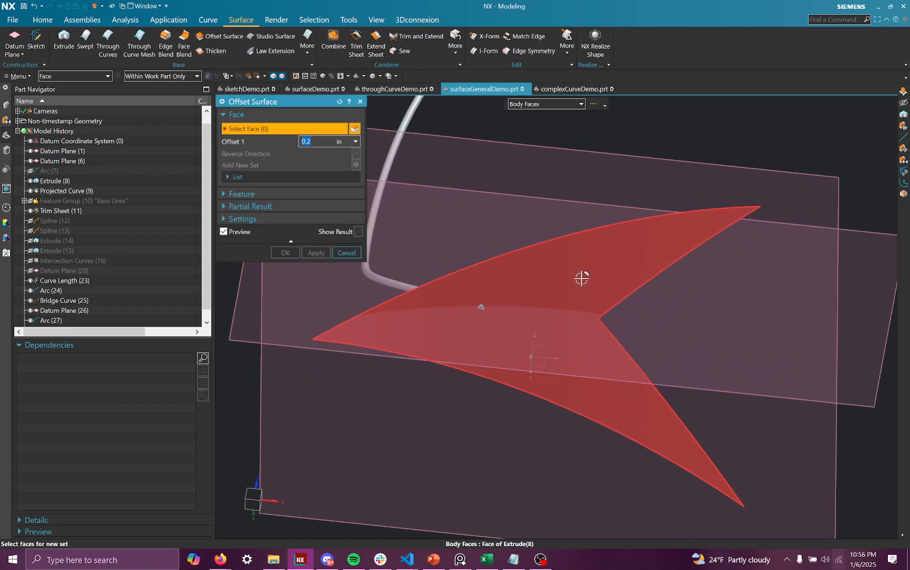
# Offset the curved sheet face of Extrude (8) downward by 0.5 in as a new surface.
pyautogui.click(581, 278)
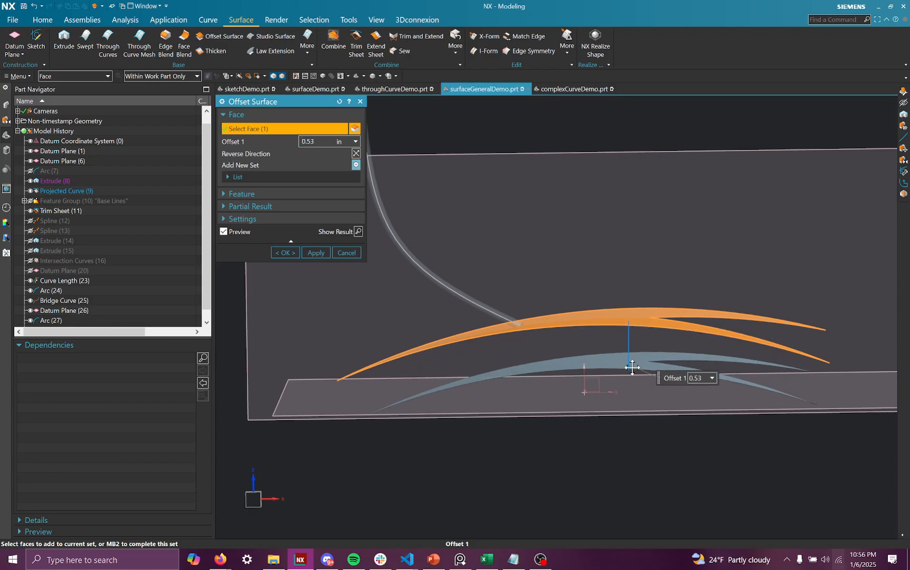
pyautogui.moveTo(628, 369); pyautogui.dragTo(626, 355)
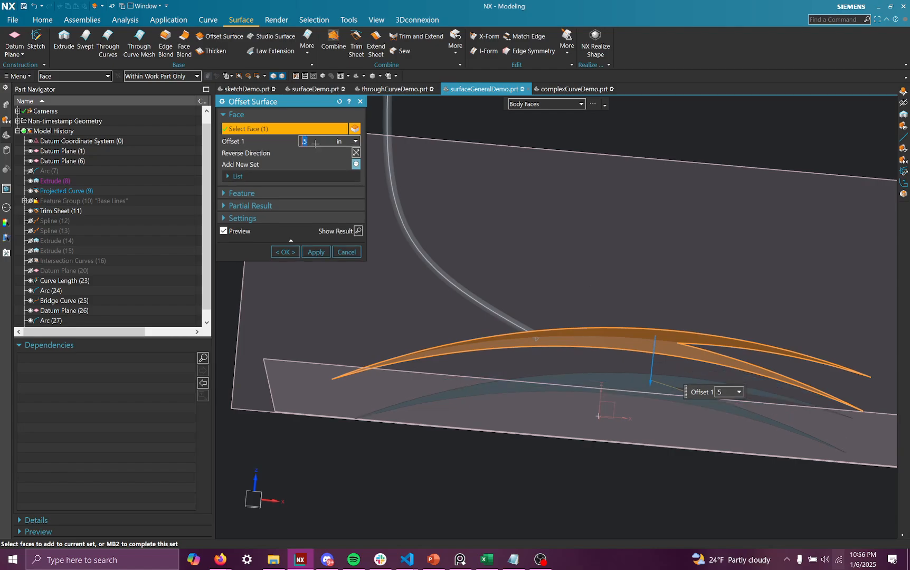
pyautogui.click(286, 251)
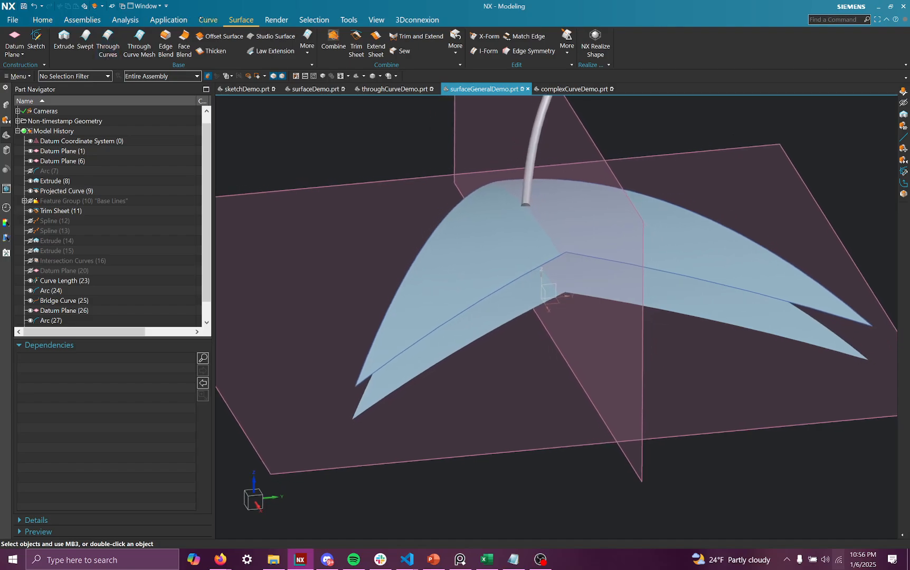
pyautogui.click(206, 19)
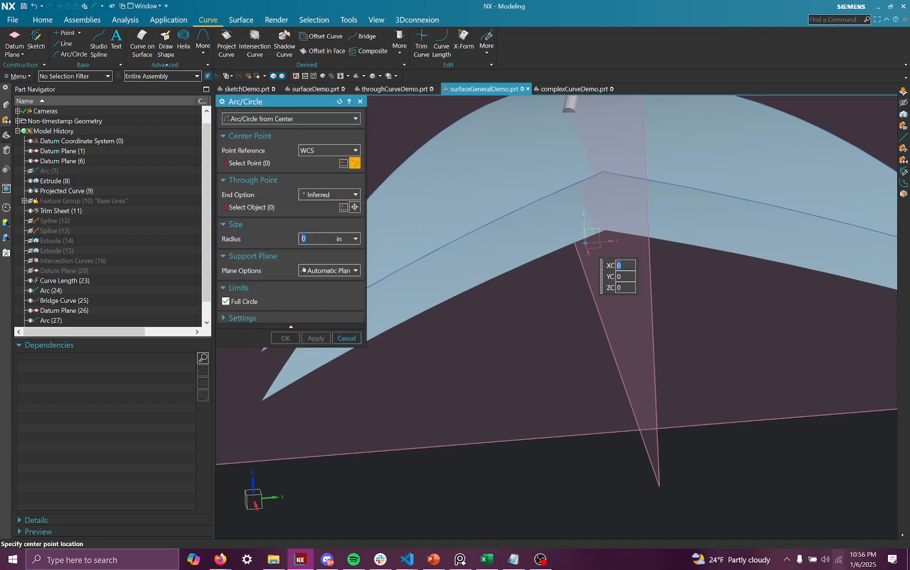
pyautogui.click(360, 102)
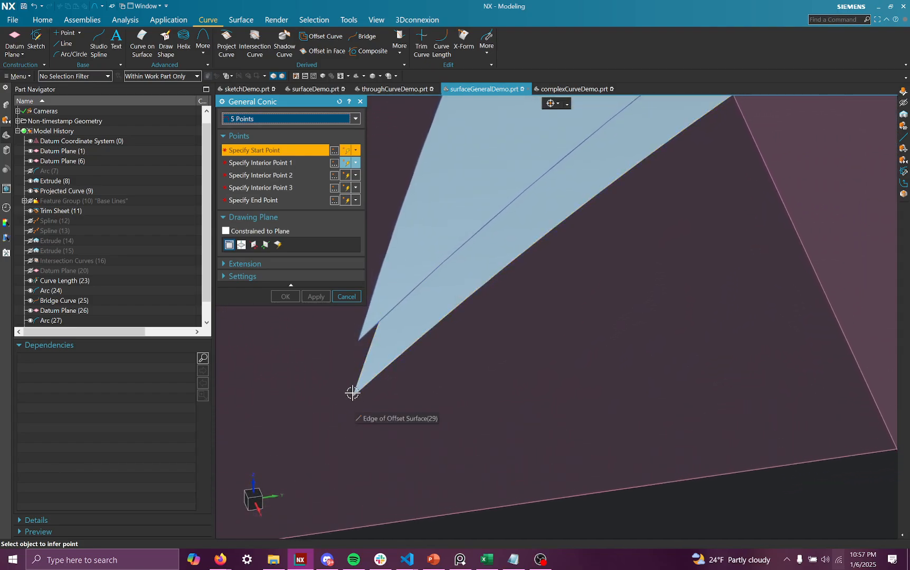
pyautogui.click(357, 436)
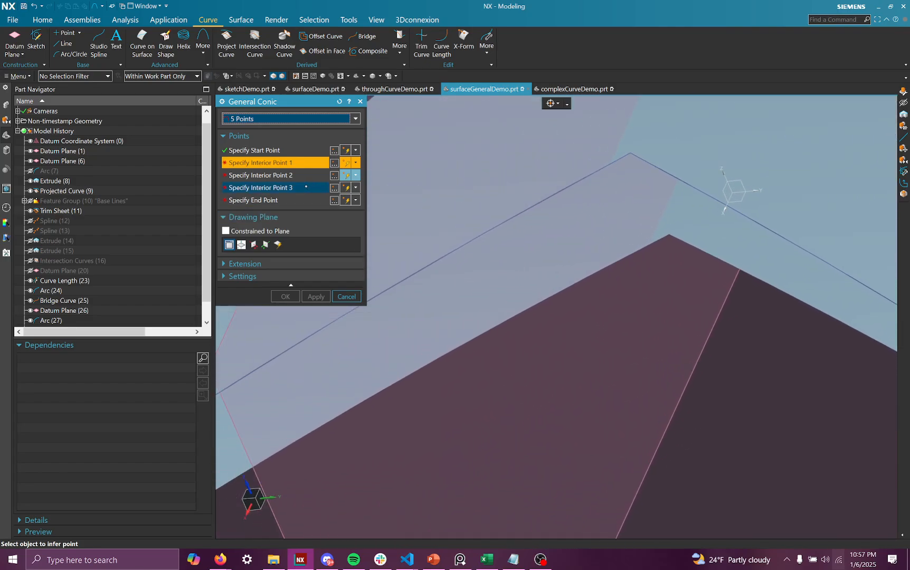
pyautogui.click(284, 200)
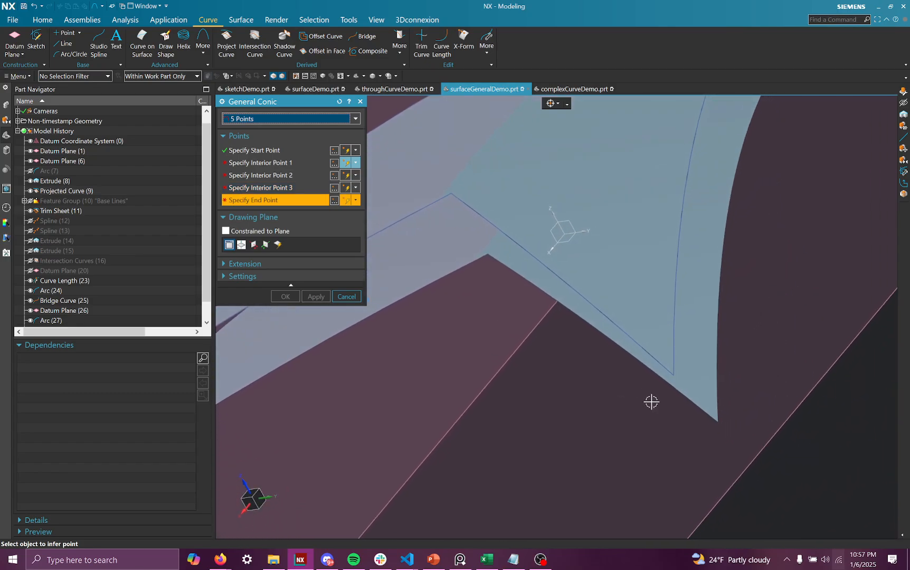
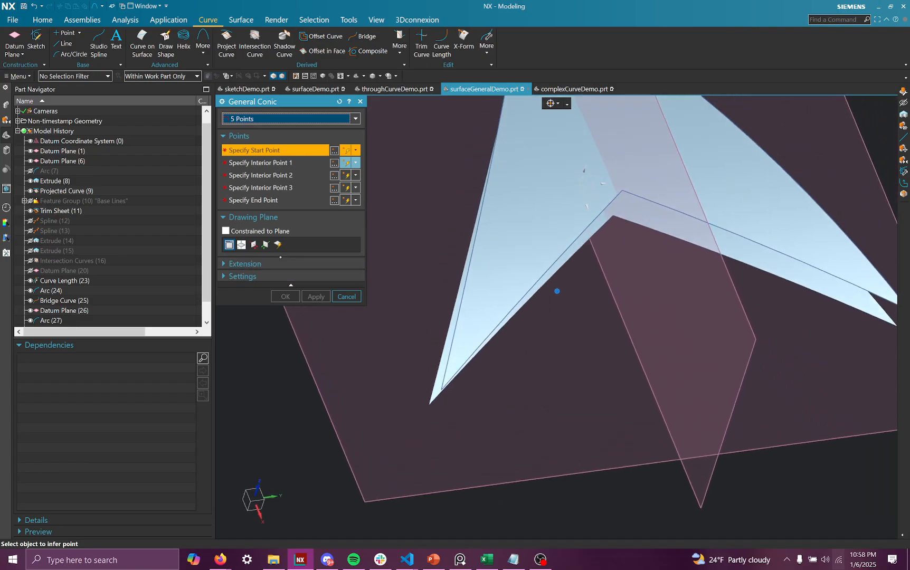
# Try to create a 5 Points General Conic constrained to a plane, spanning the offset surface's two tips with three freehand interior points between them.
pyautogui.click(225, 230)
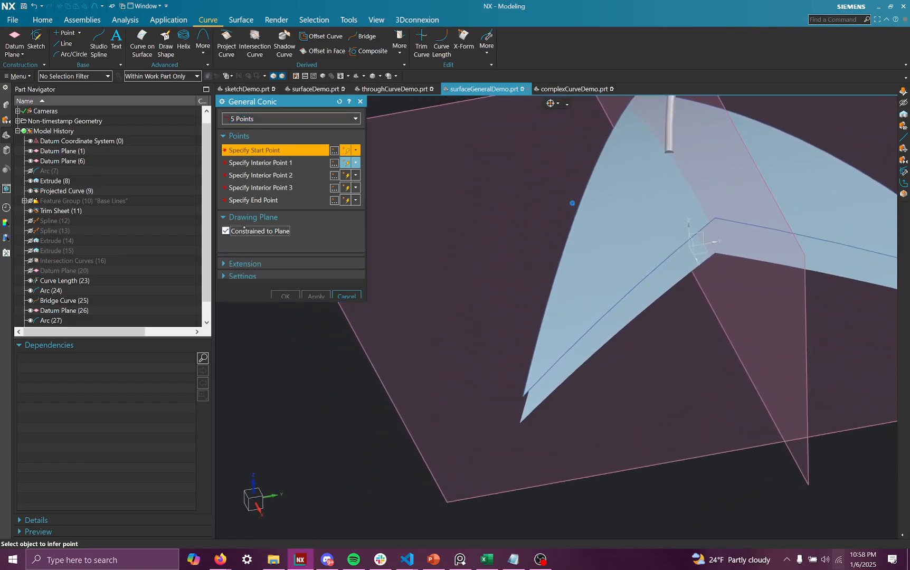
pyautogui.click(522, 489)
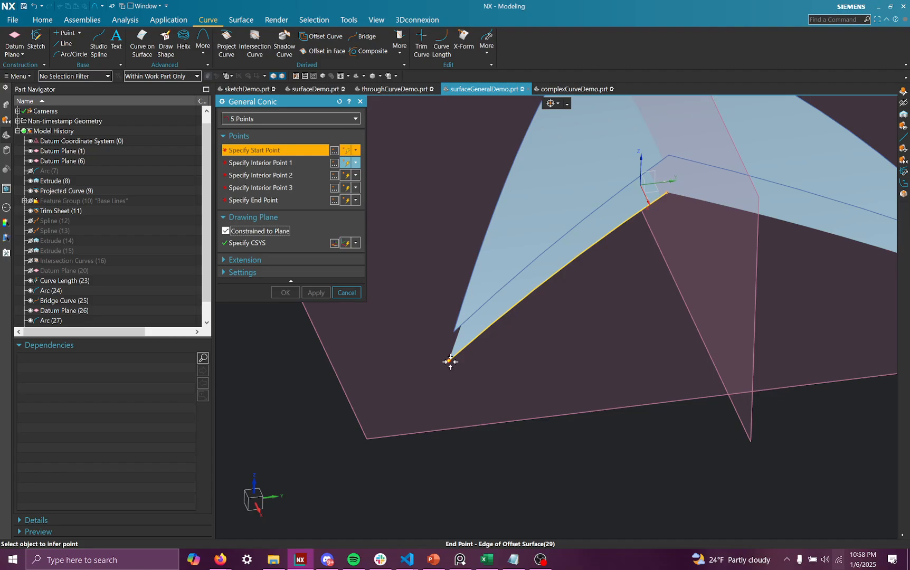
pyautogui.click(450, 362)
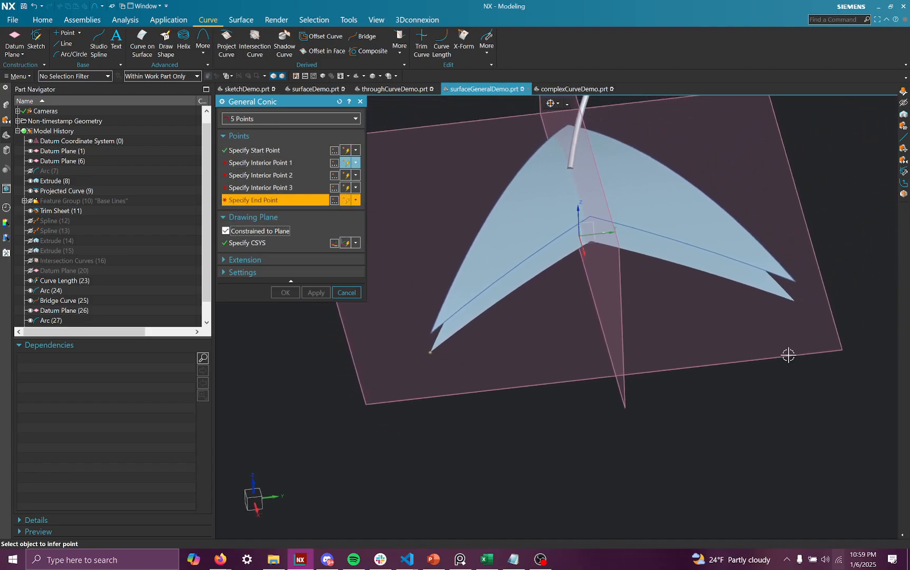
pyautogui.click(795, 303)
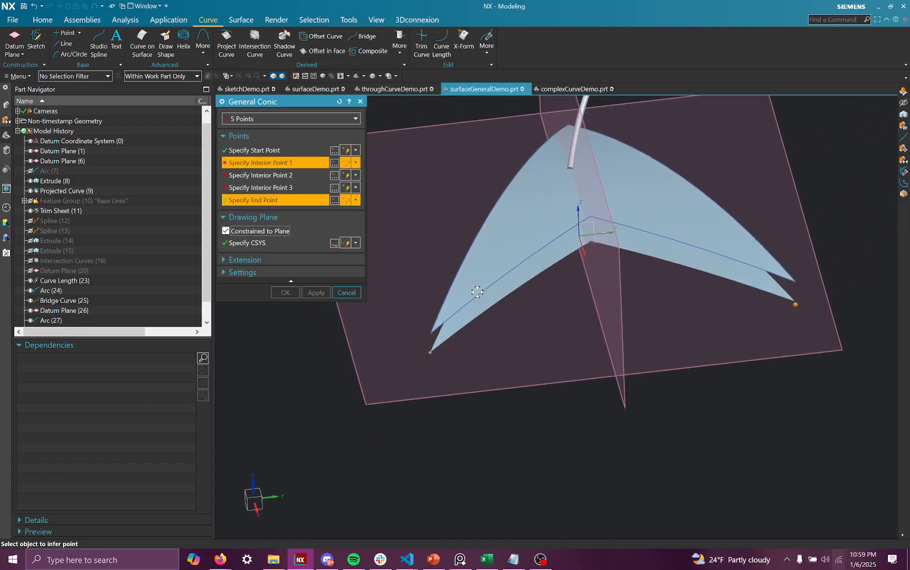
pyautogui.click(559, 293)
pyautogui.click(676, 287)
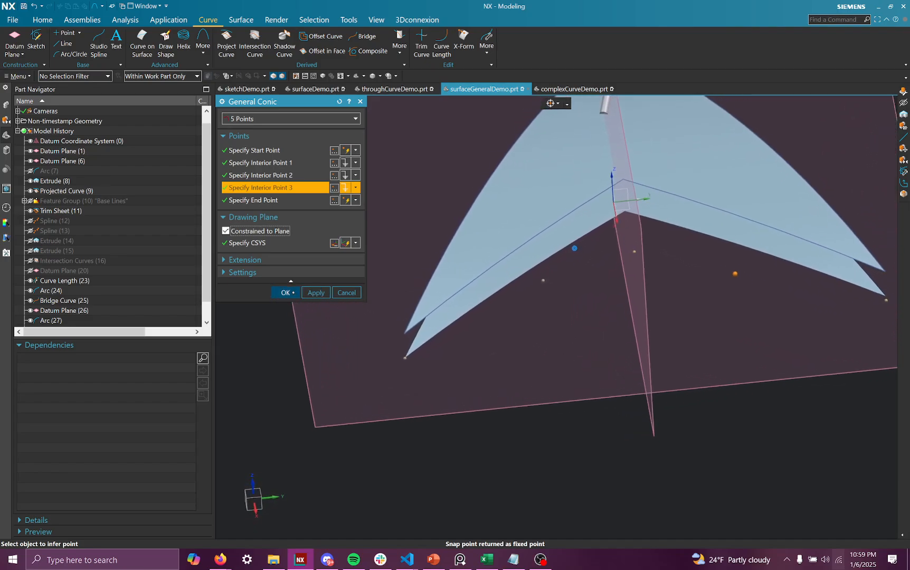
pyautogui.click(285, 293)
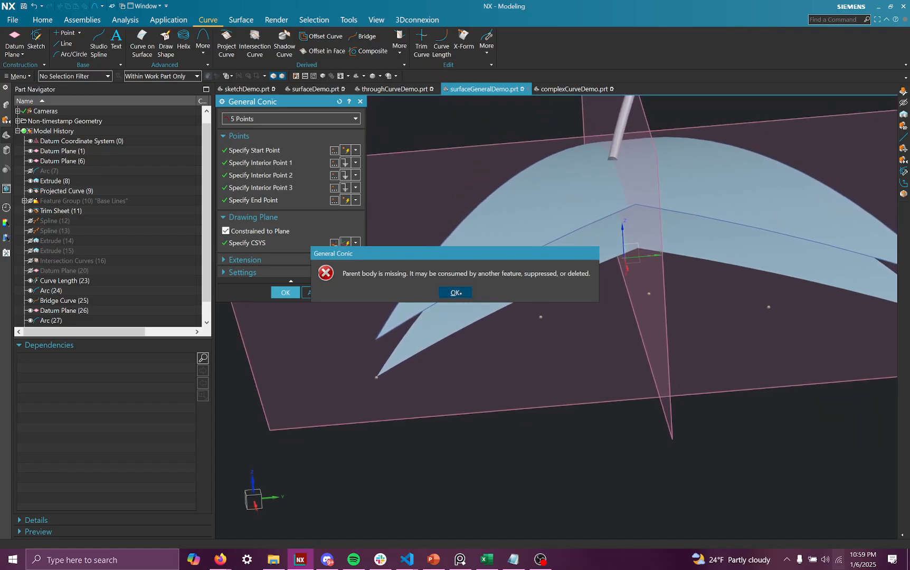
# Turn off Associative for the 5-point conic, retry creating it, and check the latest feature in the model history.
pyautogui.click(456, 293)
pyautogui.click(264, 269)
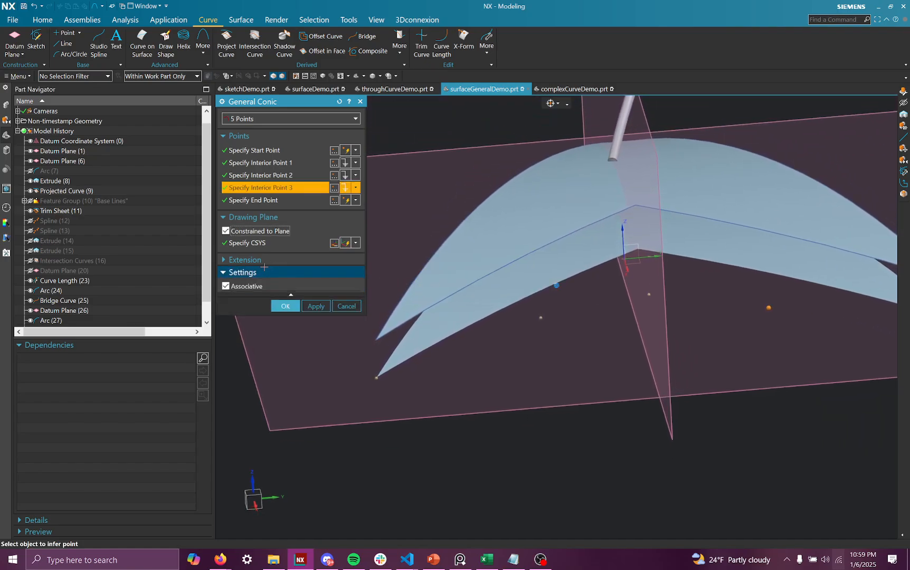
pyautogui.click(245, 259)
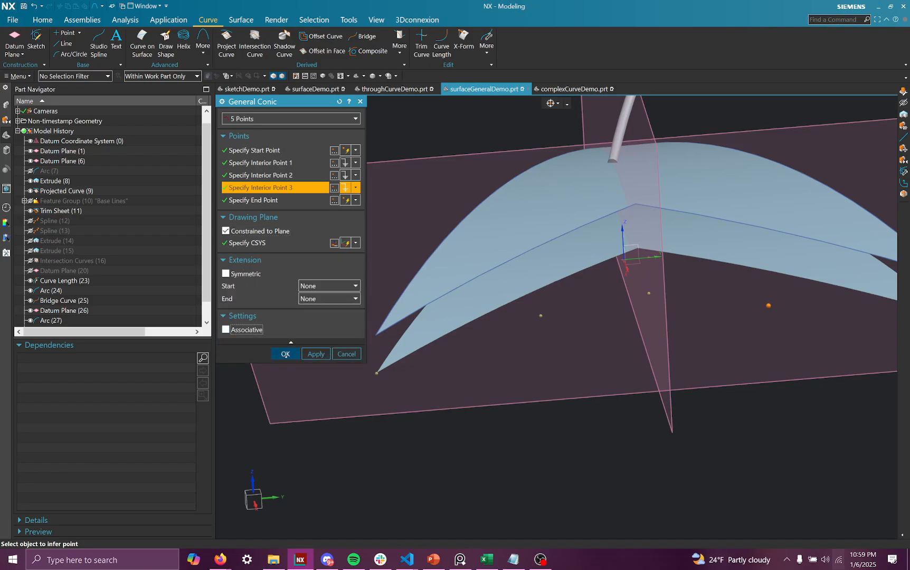
pyautogui.click(285, 354)
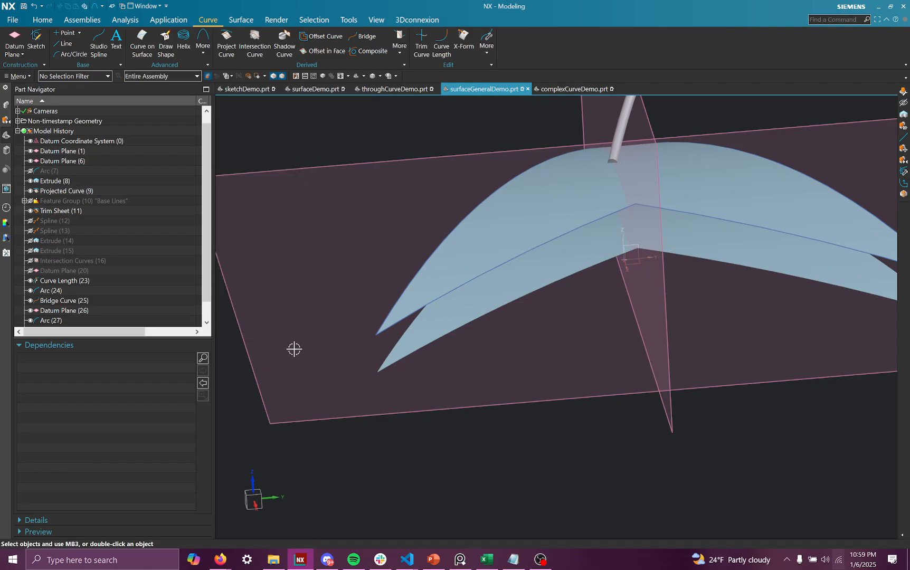
pyautogui.scroll(-2, 121, 280)
pyautogui.click(119, 320)
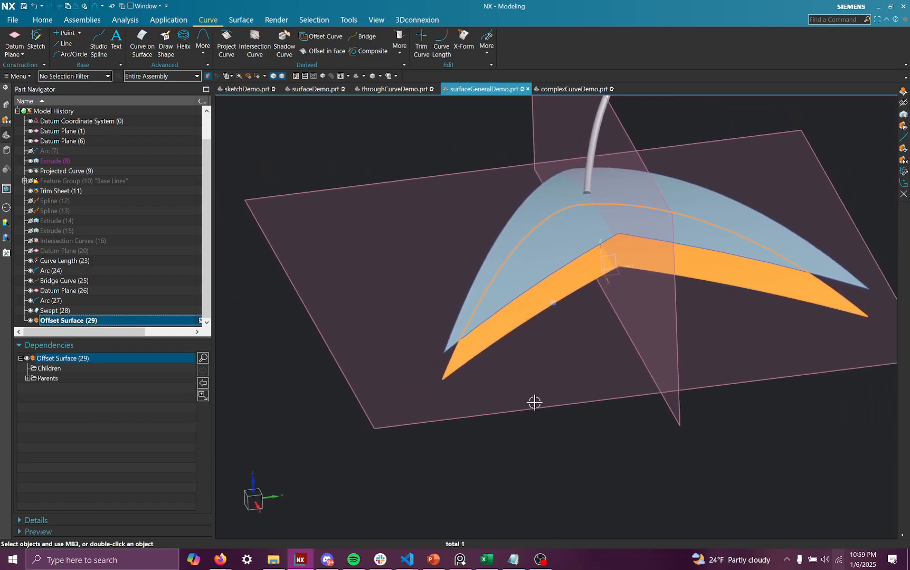
pyautogui.press('Escape')
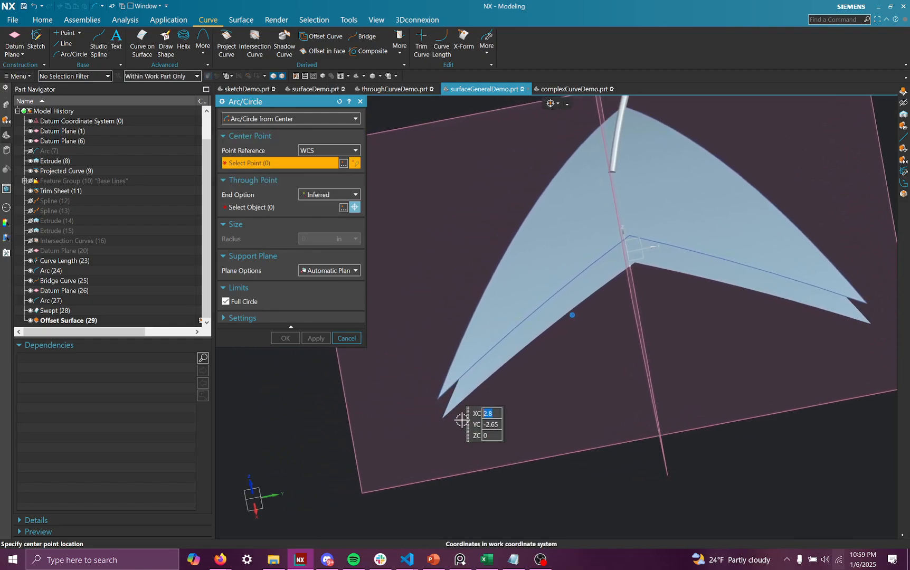
pyautogui.click(442, 417)
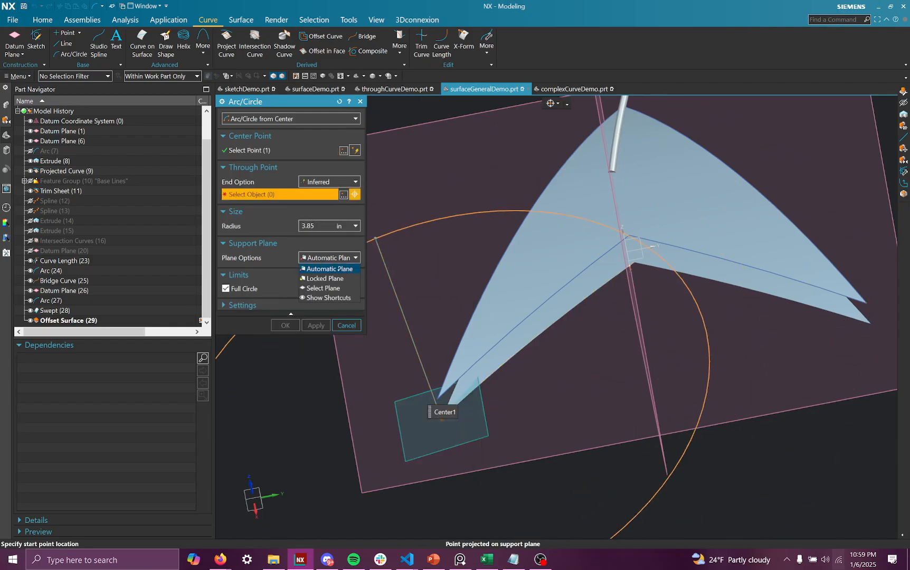
pyautogui.click(323, 288)
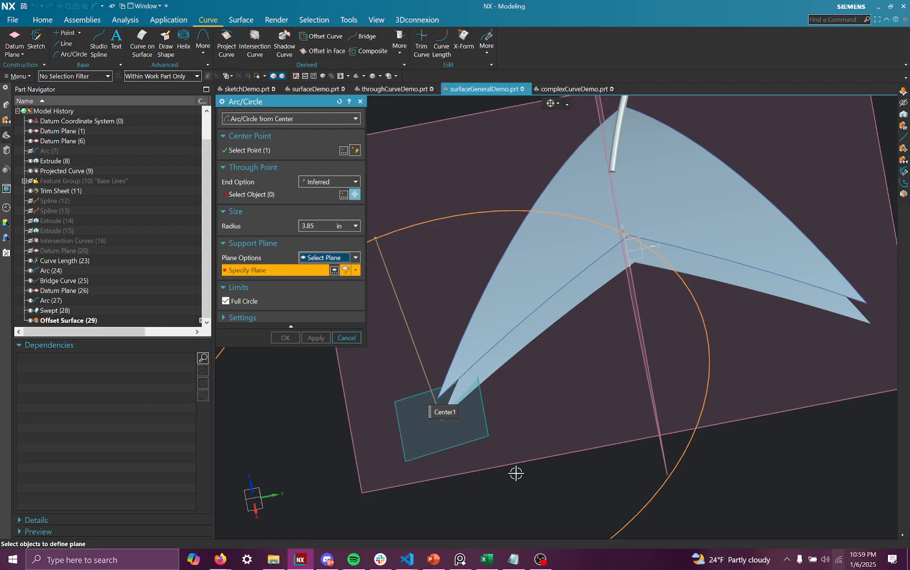
pyautogui.click(545, 455)
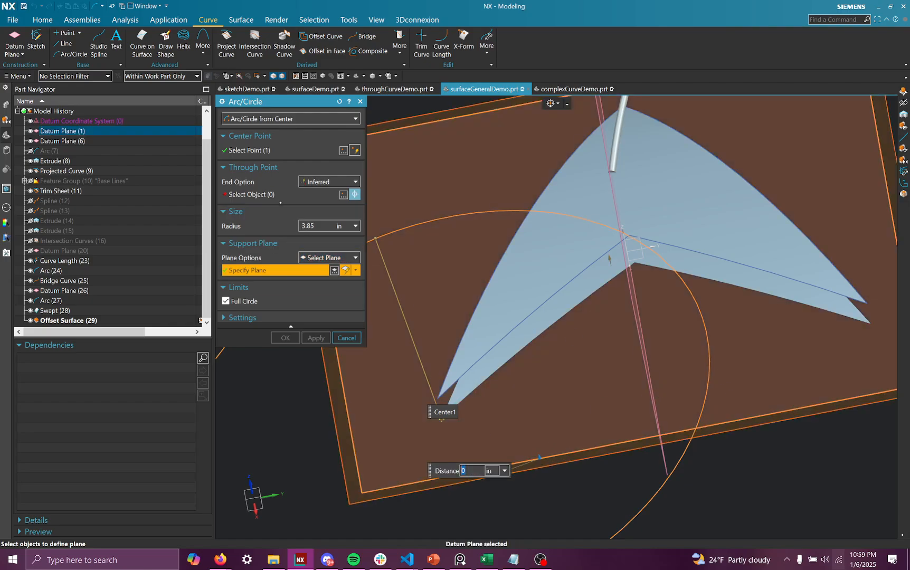
pyautogui.click(297, 195)
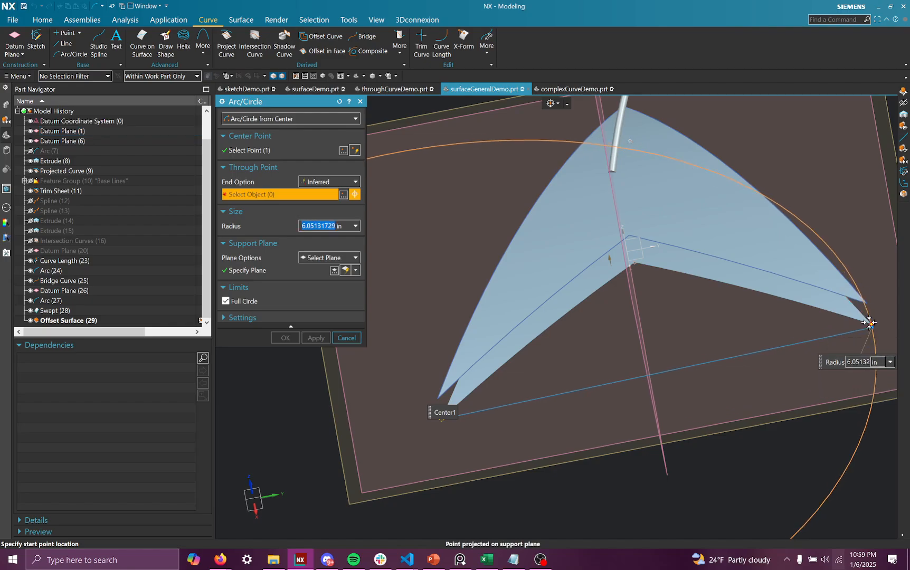
pyautogui.click(869, 322)
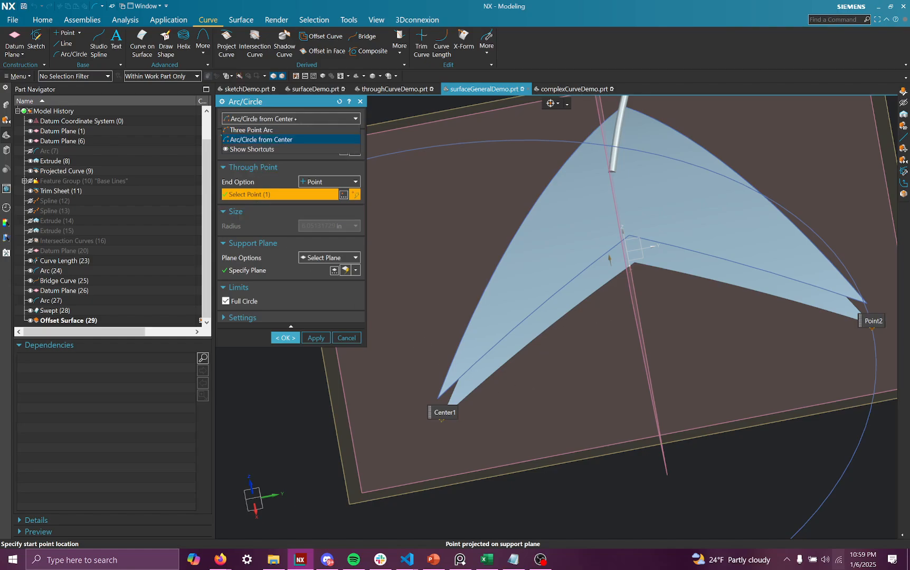
pyautogui.click(264, 130)
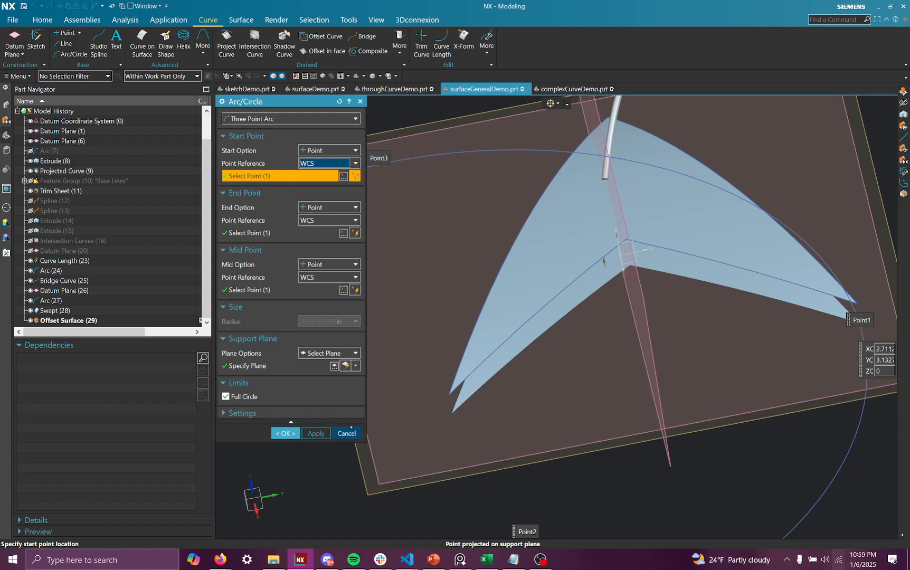
pyautogui.click(347, 433)
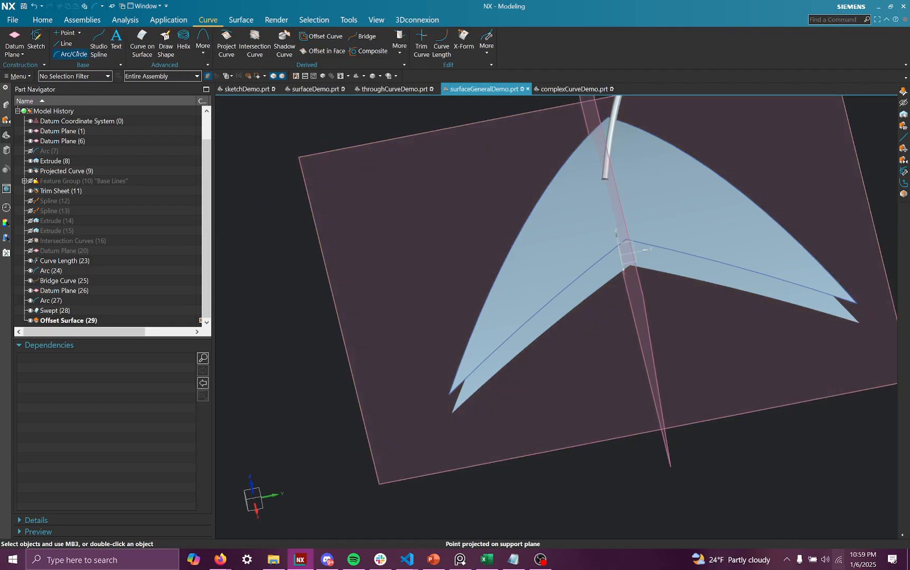
# Start a Three Point Arc at one tip of the offset surface, with Datum Plane (1) as its selected support plane.
pyautogui.click(77, 54)
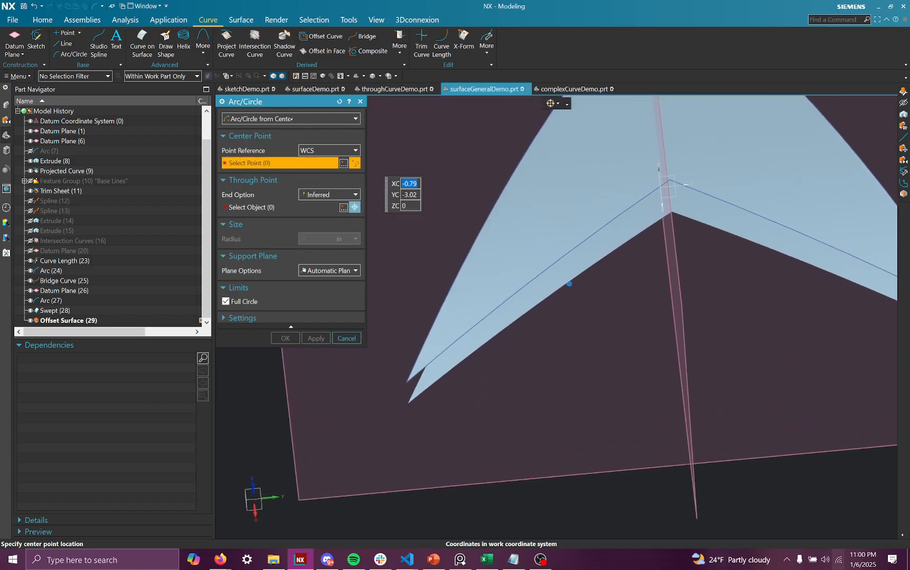
pyautogui.click(252, 129)
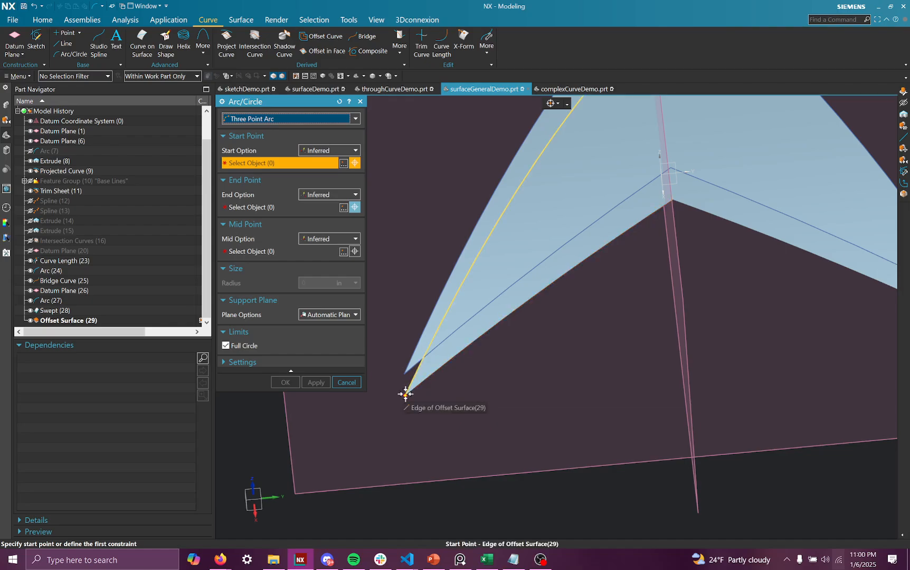
pyautogui.click(406, 393)
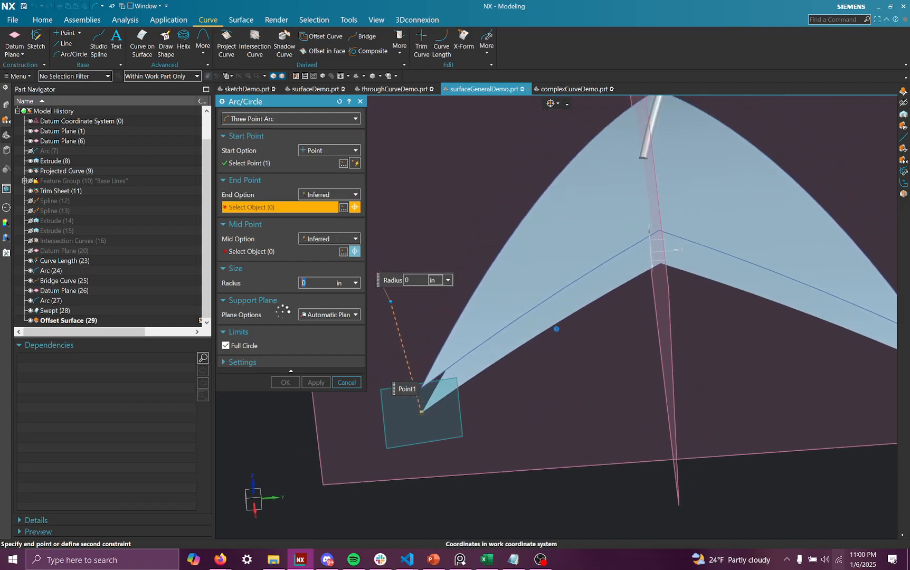
pyautogui.click(329, 314)
pyautogui.click(323, 344)
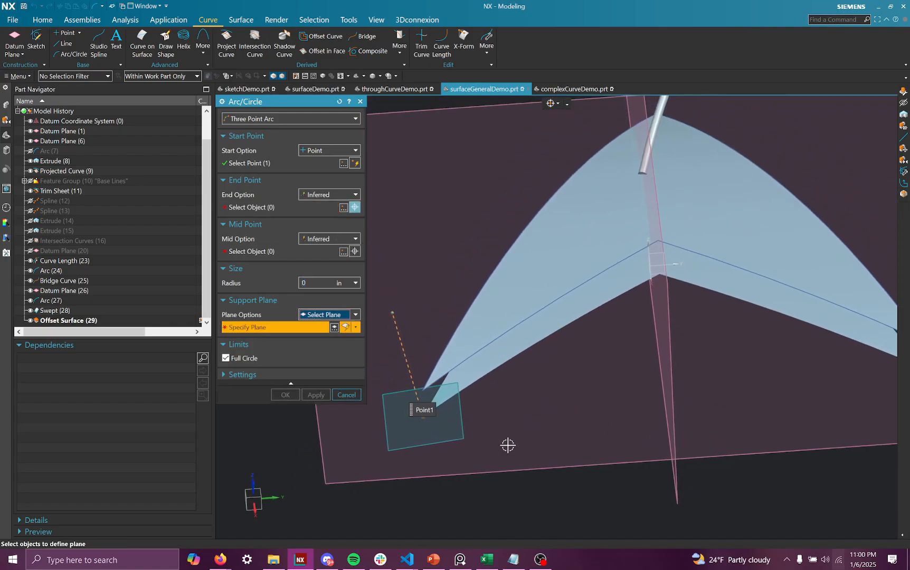
pyautogui.click(543, 463)
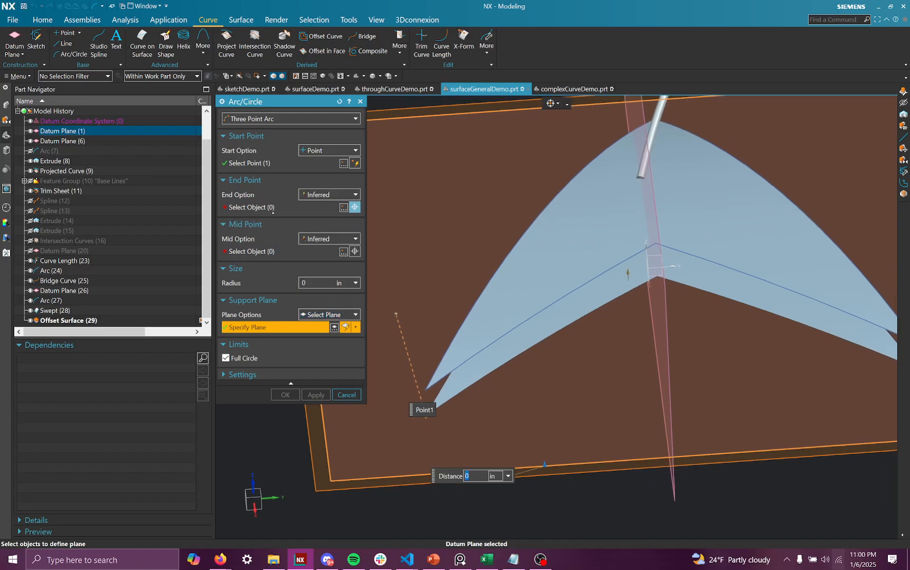
# Define an open arc ending tangent to the front edge at the offset surface's opposite tip, with its middle point at about XC 1.73, YC -0.01.
pyautogui.click(271, 207)
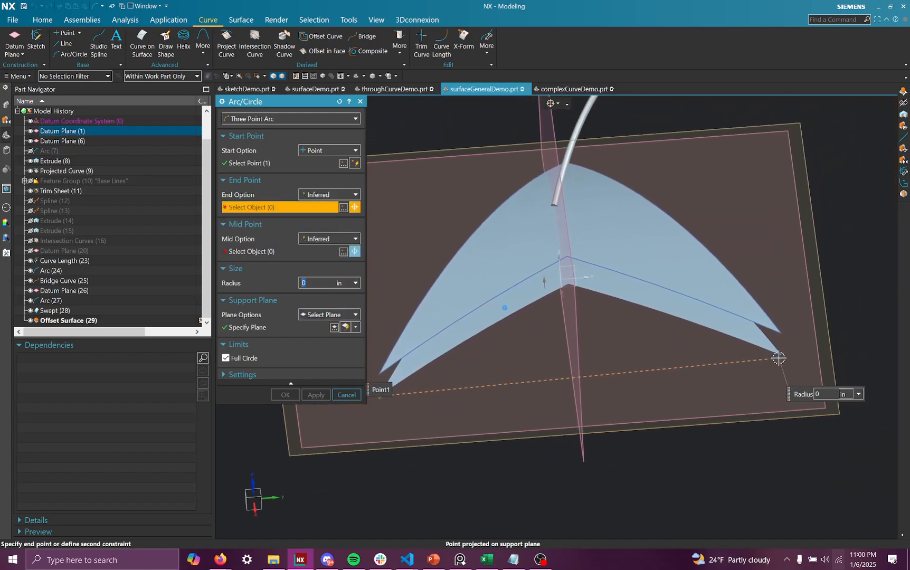
pyautogui.click(782, 356)
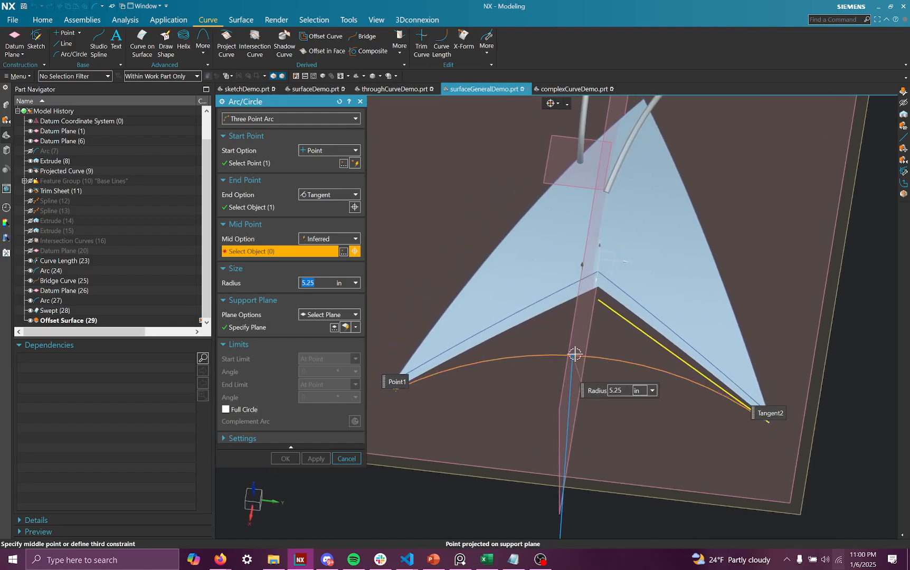
pyautogui.click(583, 350)
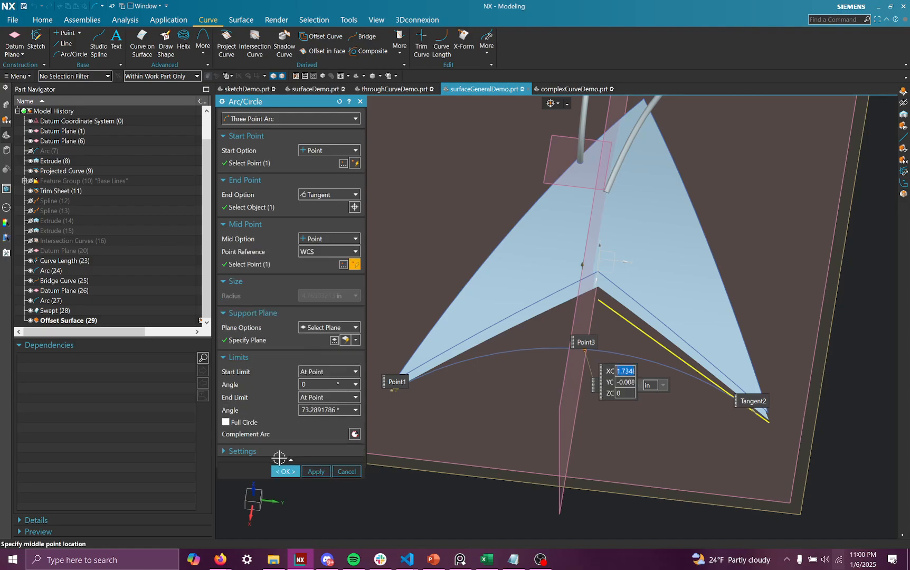
# Create the three-point arc with its end tangent to the offset sheet's edge and extend its end limit to about 78°.
pyautogui.middleClick(468, 474)
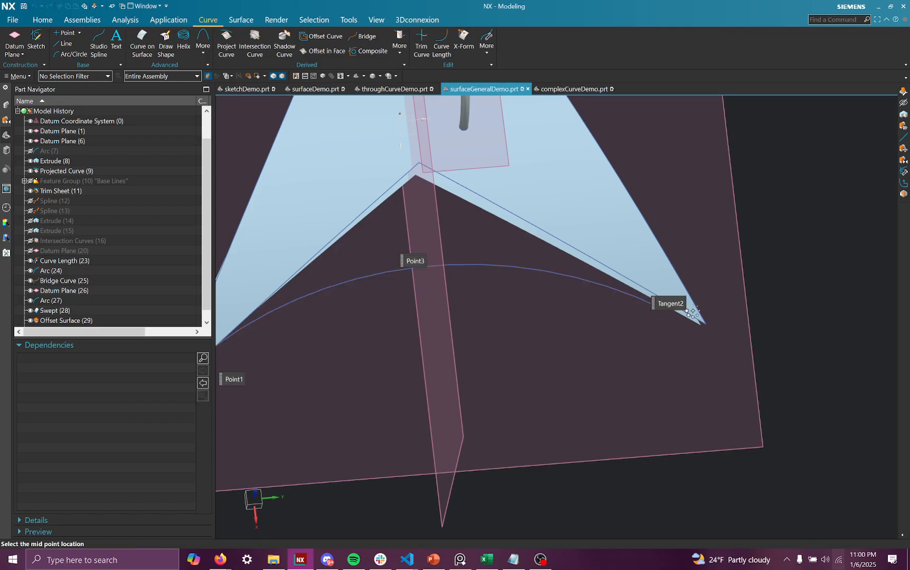
pyautogui.click(691, 312)
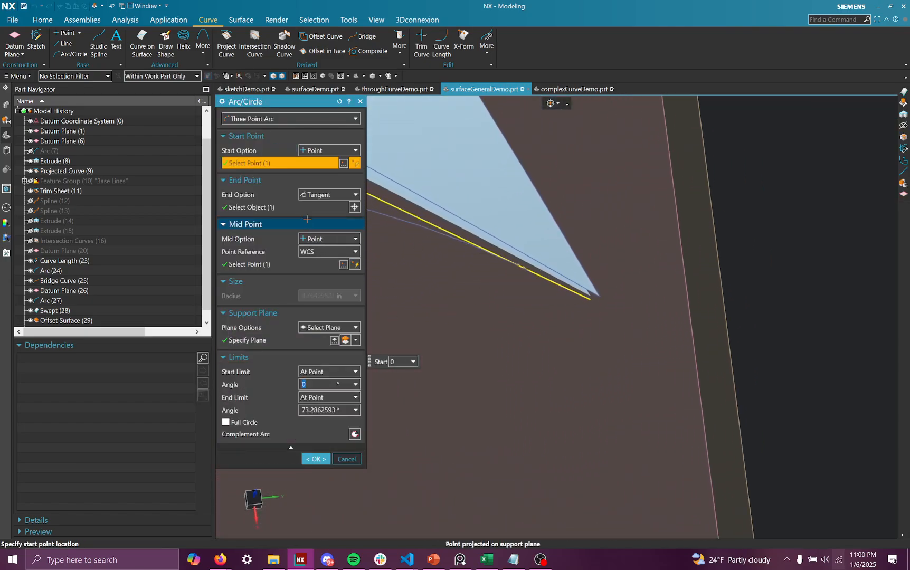
pyautogui.click(287, 208)
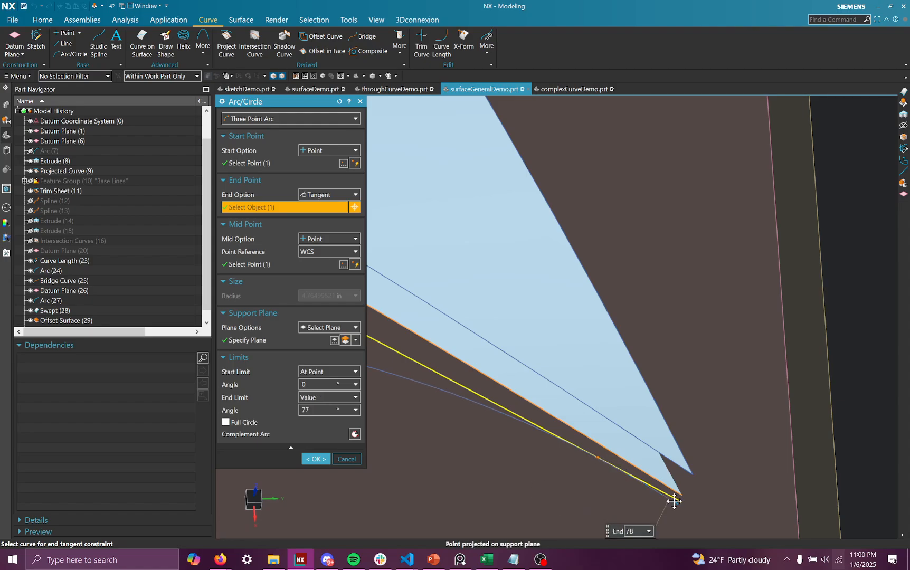
pyautogui.click(318, 458)
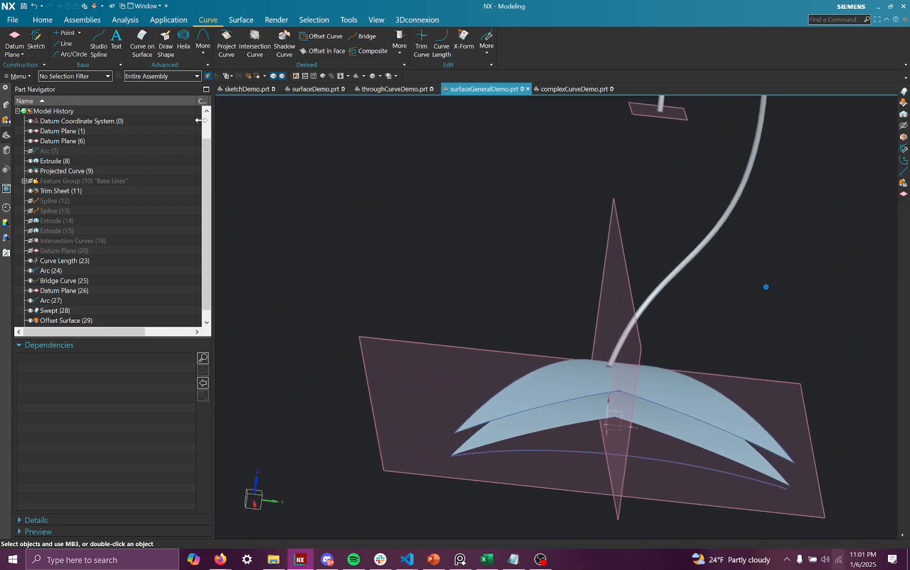
# Extrude the new arc upward 1.05 in from a start distance of 0 to make a curved sheet through the offset surface.
pyautogui.click(43, 20)
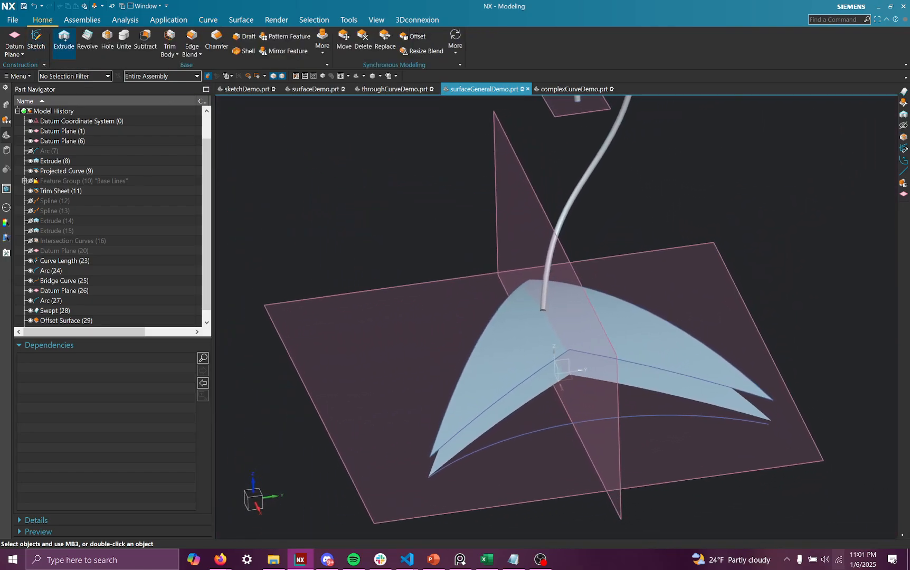
pyautogui.press('x')
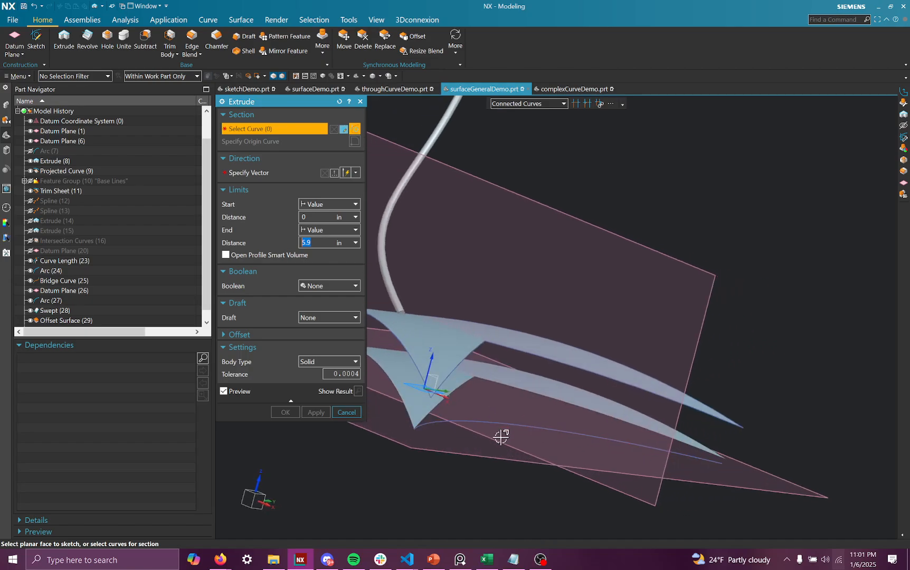
pyautogui.click(496, 419)
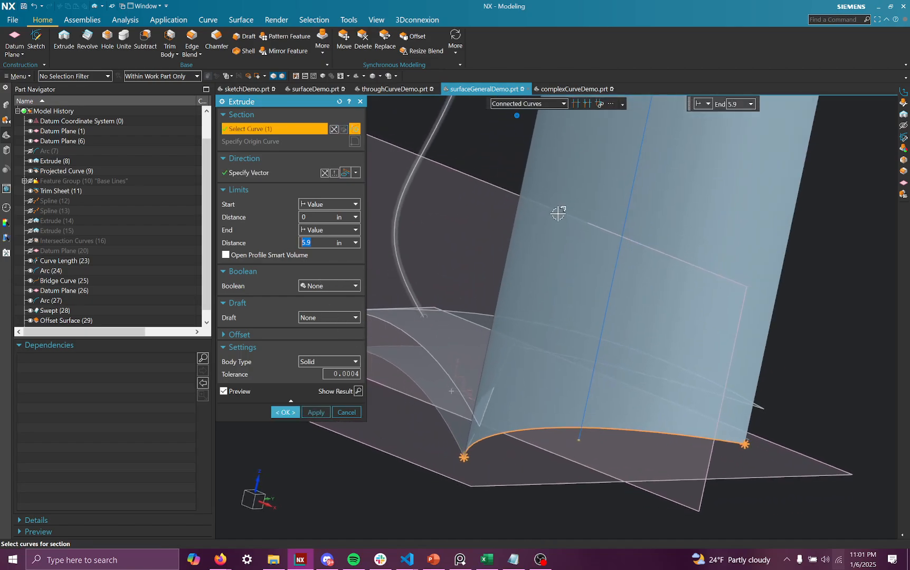
pyautogui.moveTo(652, 185); pyautogui.dragTo(612, 453)
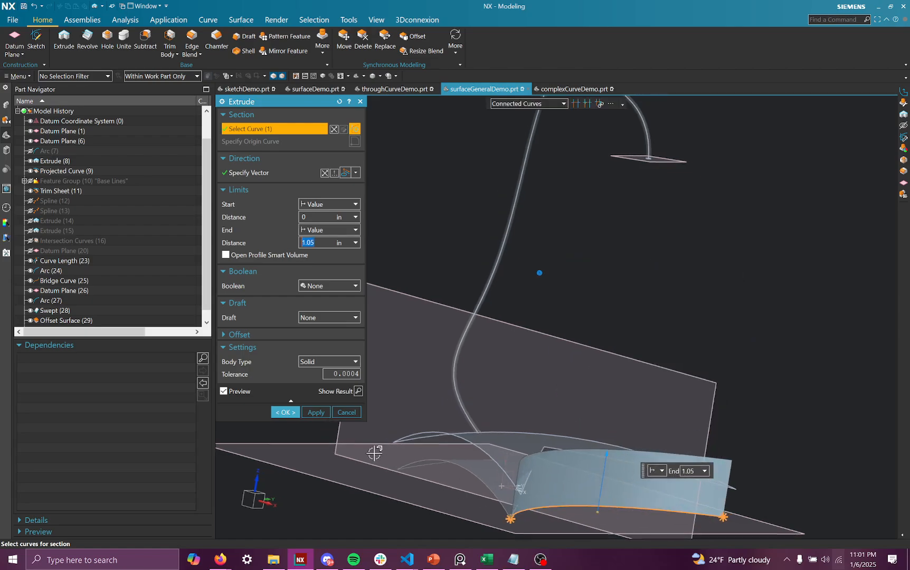
pyautogui.click(286, 412)
# Hide the projected curve and the original upper sheet above the offset surface.
pyautogui.rightClick(488, 442)
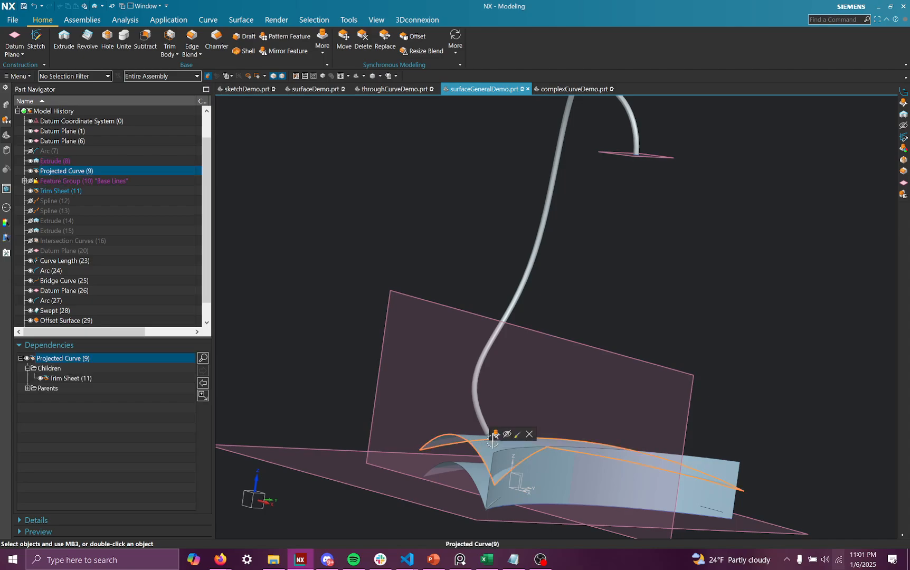
pyautogui.click(507, 434)
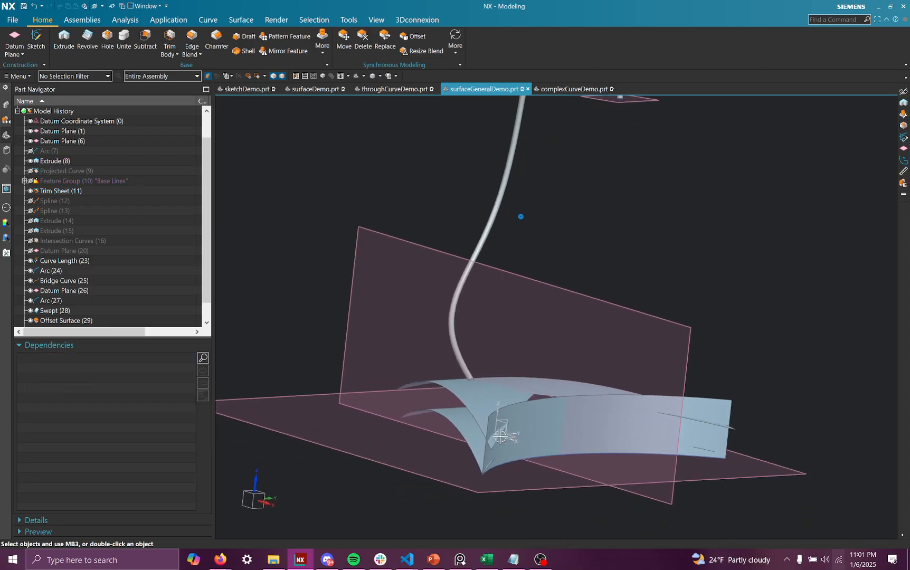
pyautogui.rightClick(476, 350)
pyautogui.click(483, 342)
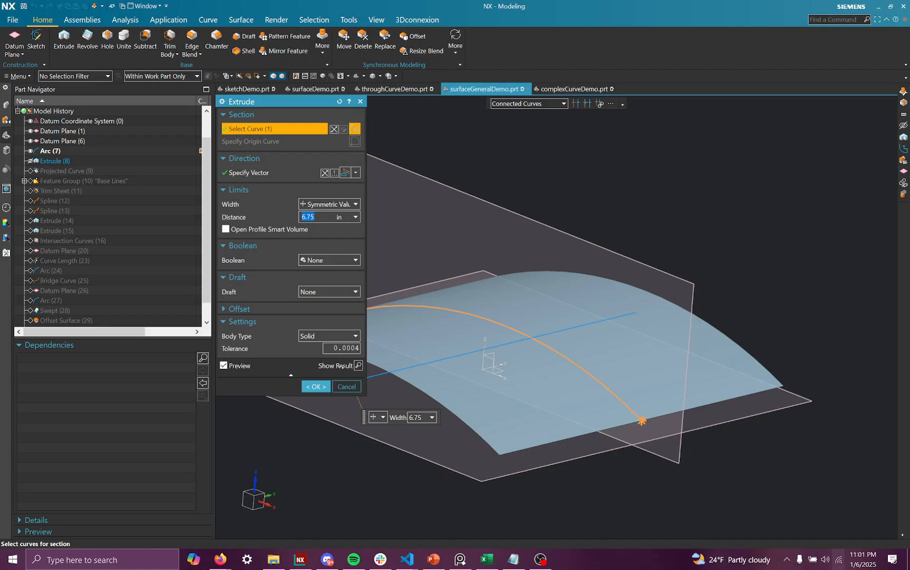
pyautogui.click(346, 386)
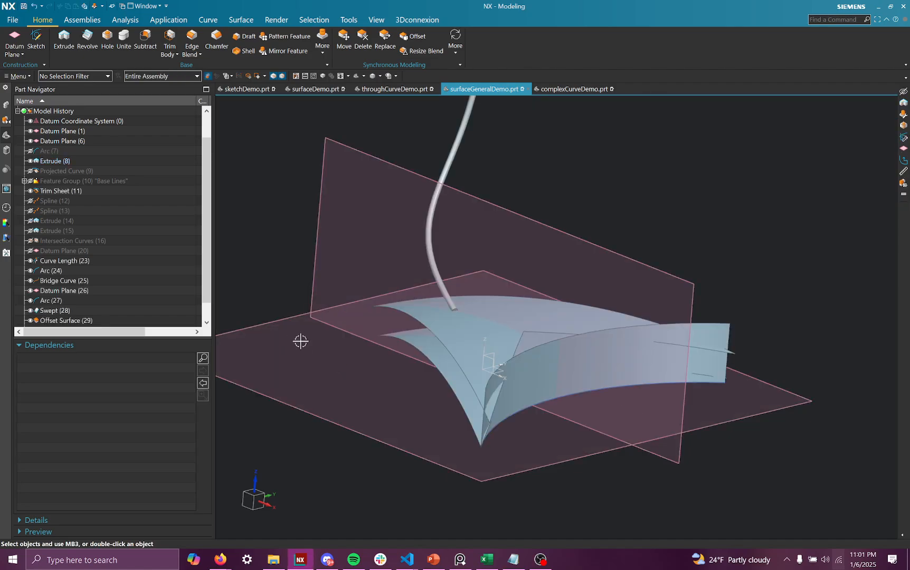
pyautogui.rightClick(468, 332)
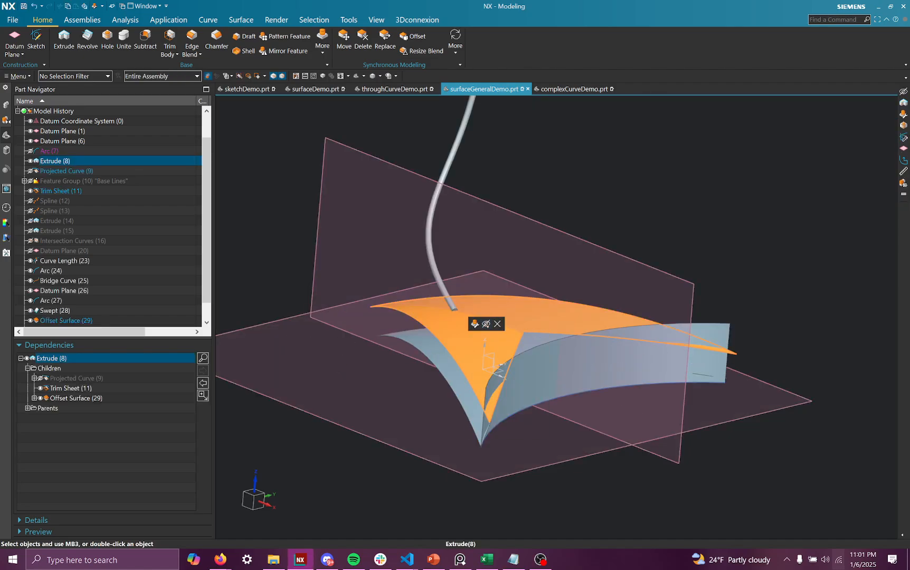
pyautogui.hotkey('ctrl', 'b')
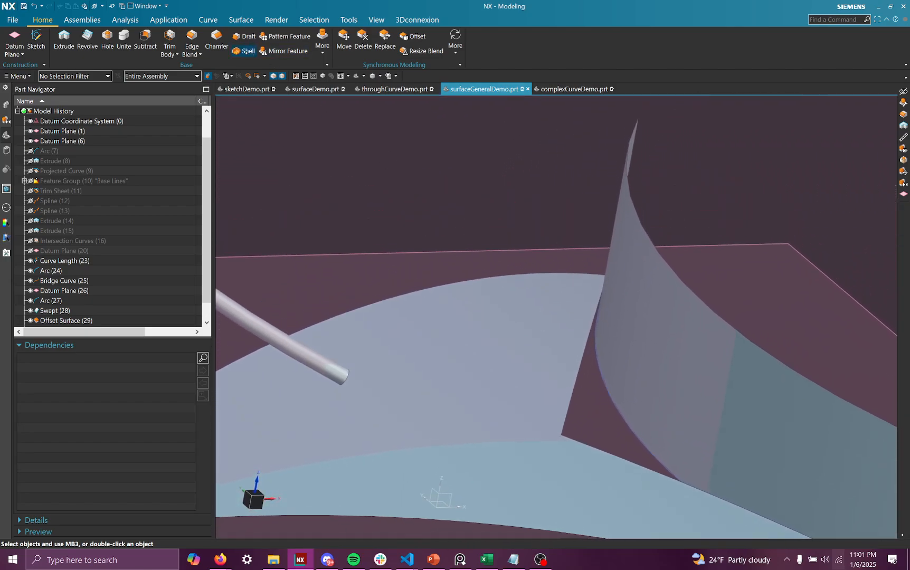
# Try to fill the gap bounded by the offset surface's two notch edges and the arc with Fill Surface.
pyautogui.click(240, 20)
pyautogui.click(307, 43)
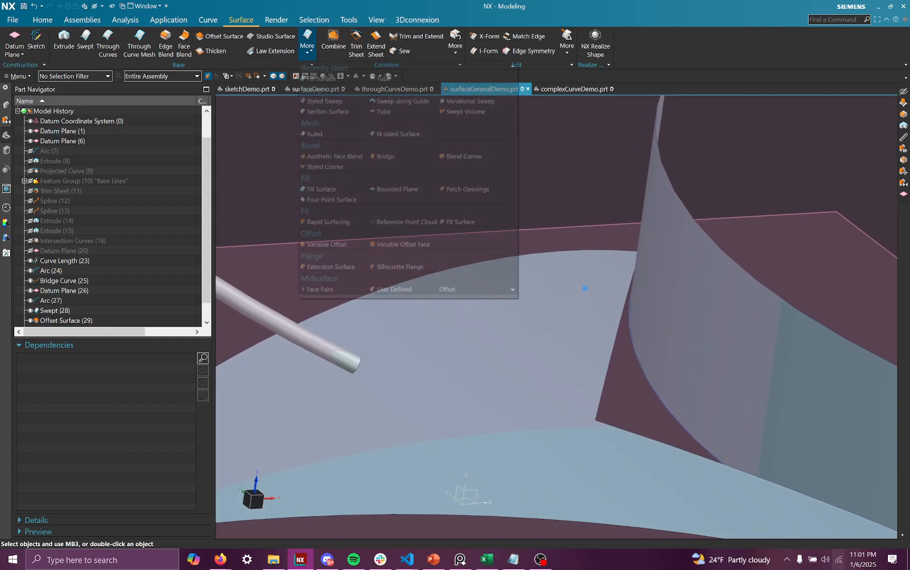
pyautogui.click(319, 79)
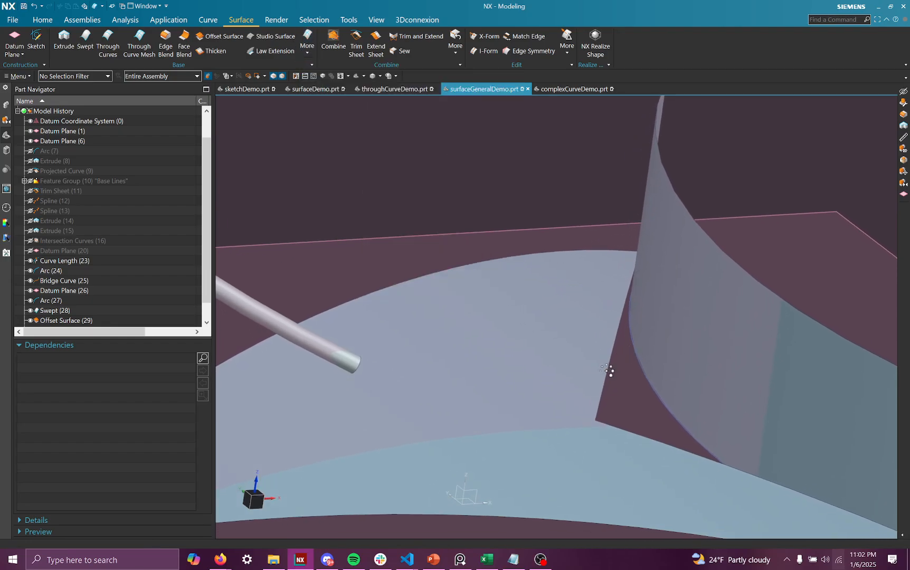
pyautogui.click(624, 389)
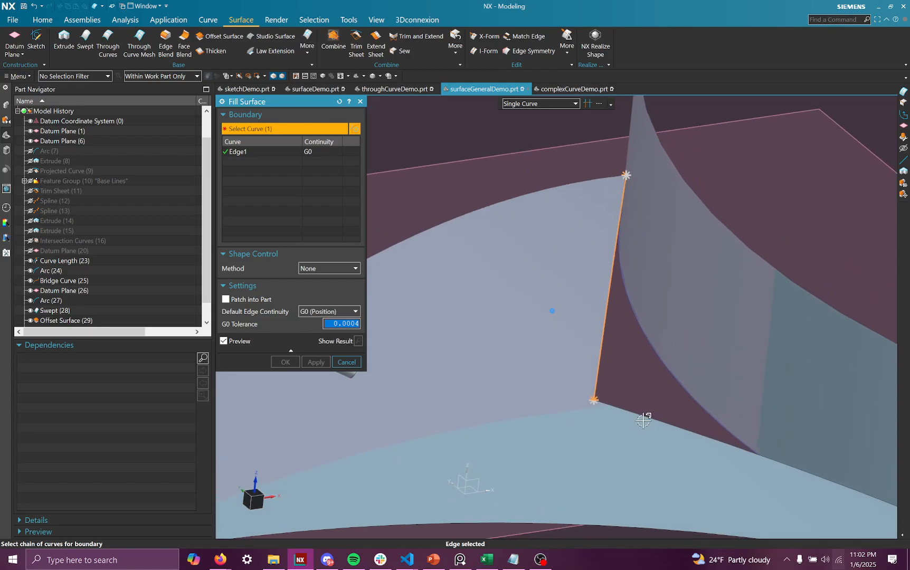
pyautogui.click(657, 416)
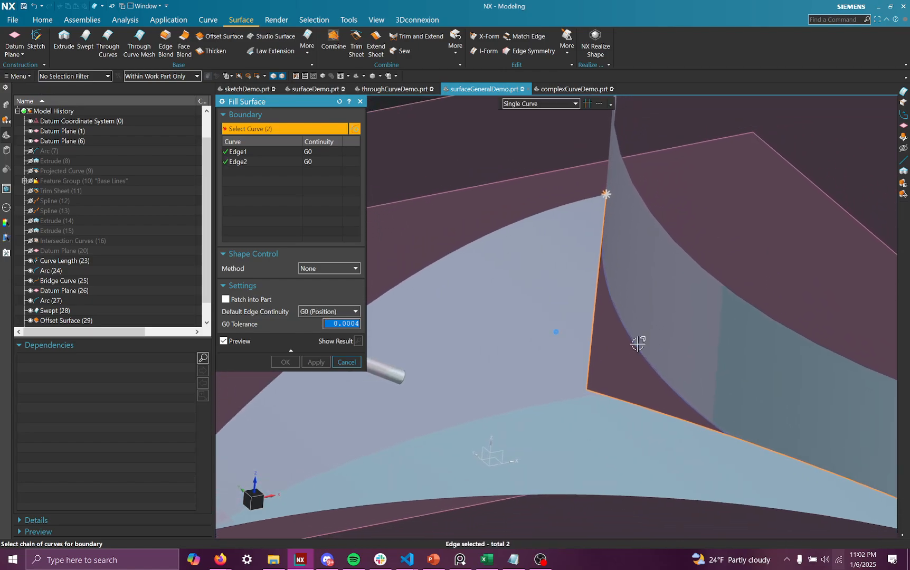
pyautogui.click(633, 344)
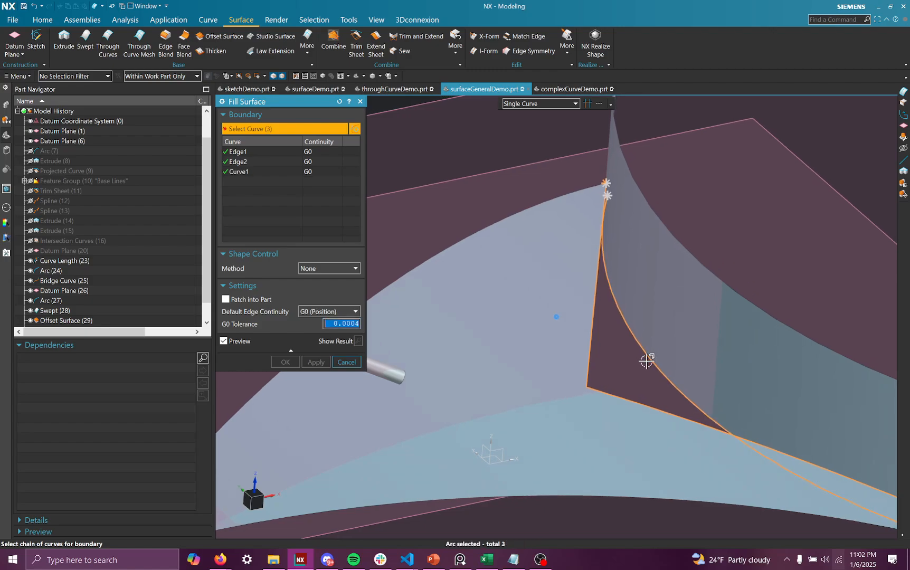
pyautogui.moveTo(646, 362); pyautogui.dragTo(455, 381, button='middle')
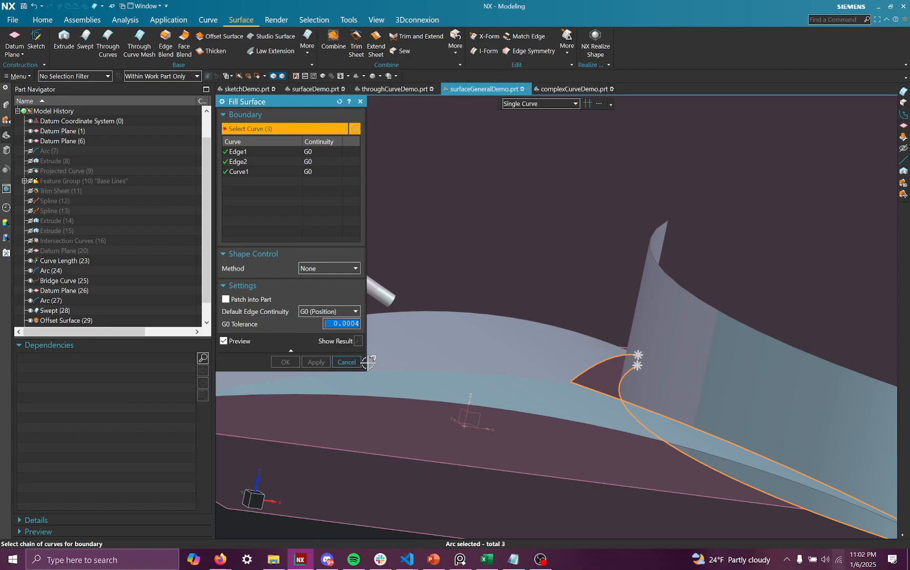
pyautogui.click(346, 362)
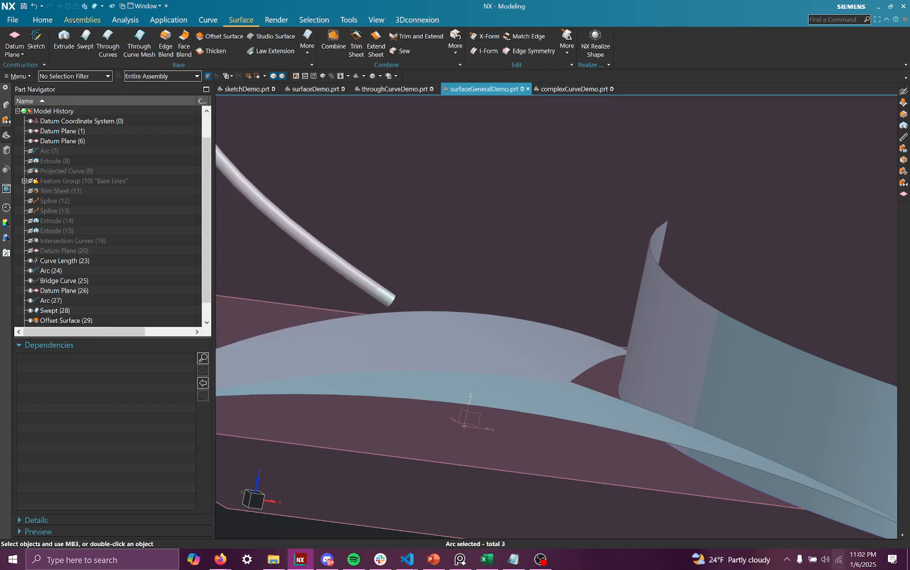
pyautogui.moveTo(348, 142); pyautogui.dragTo(616, 308, button='middle')
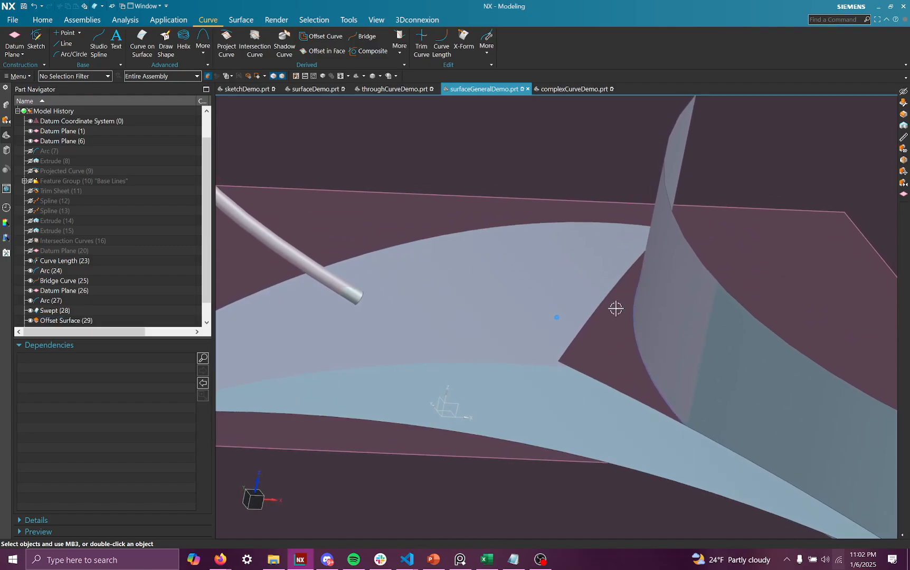
pyautogui.moveTo(576, 346); pyautogui.dragTo(616, 268, button='middle')
pyautogui.moveTo(566, 346); pyautogui.dragTo(740, 392, button='middle')
pyautogui.moveTo(532, 294); pyautogui.dragTo(610, 287, button='middle')
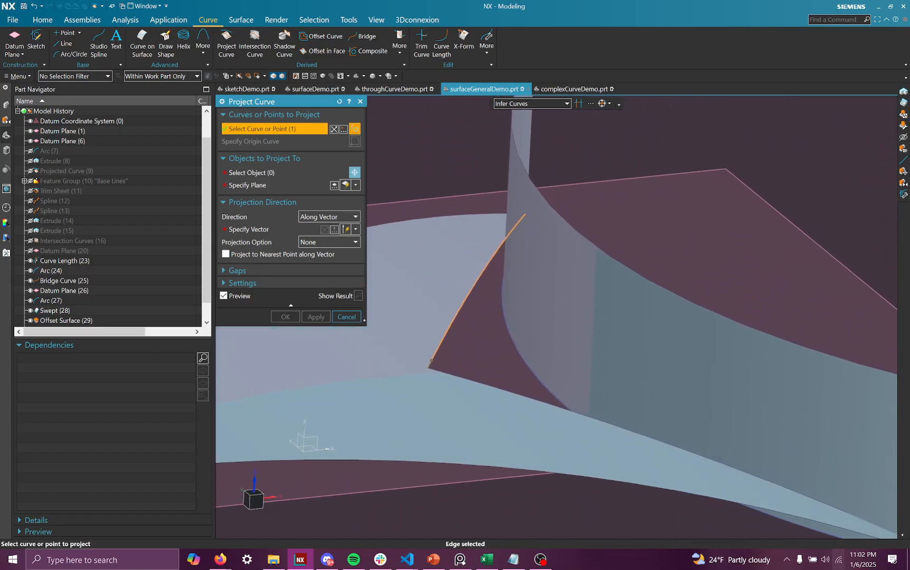
pyautogui.click(349, 316)
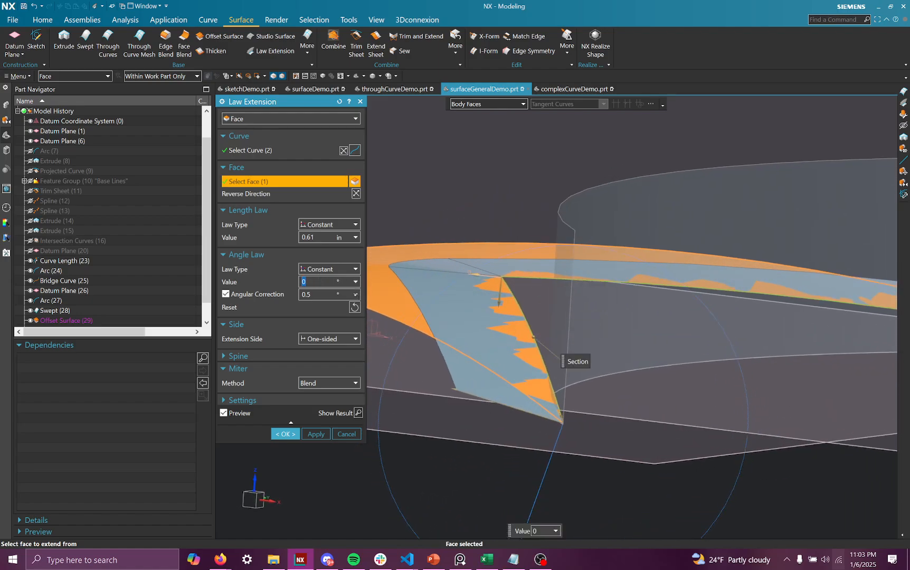
# Try a constant Law Extension of the offset surface's two notch edges, 1.1 in long at 180°, with the curve projected onto the face.
pyautogui.press('Return')
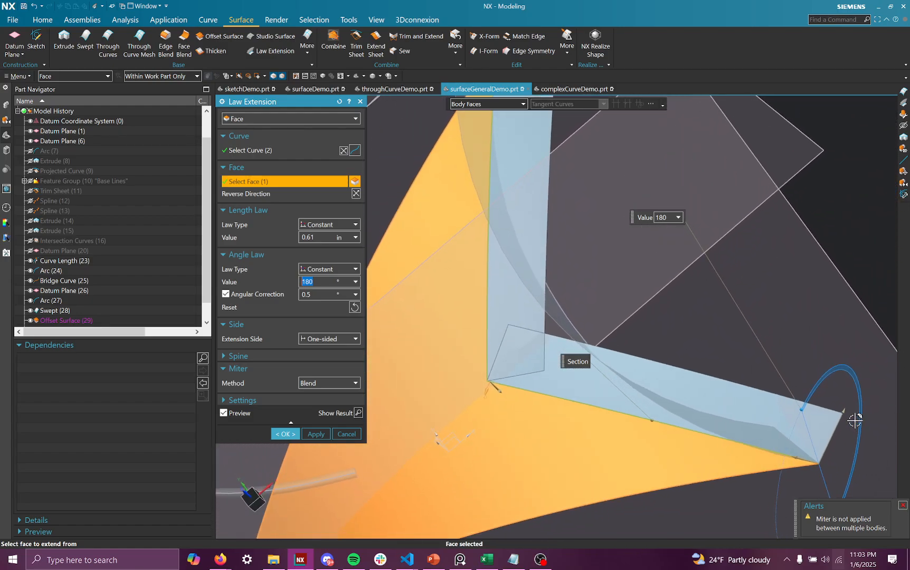
pyautogui.moveTo(845, 413); pyautogui.dragTo(882, 388)
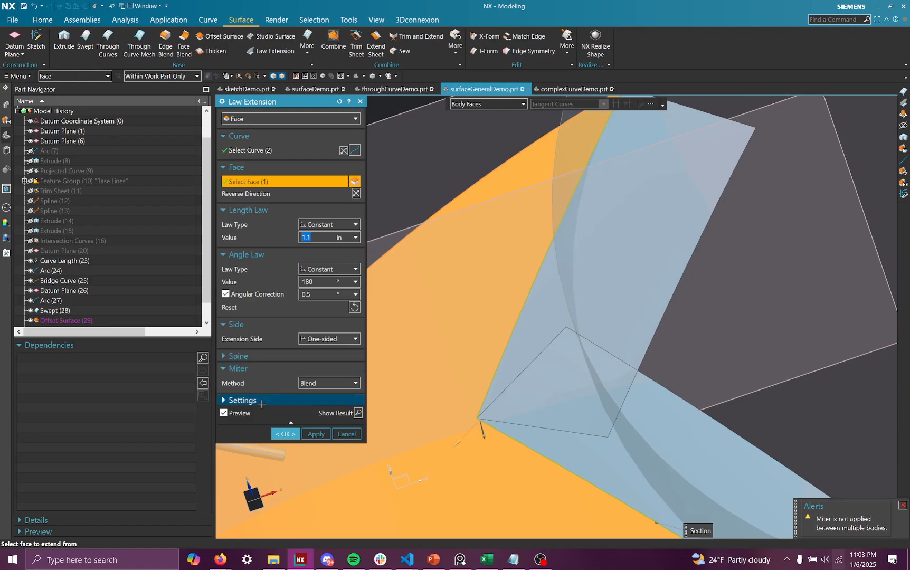
pyautogui.click(255, 399)
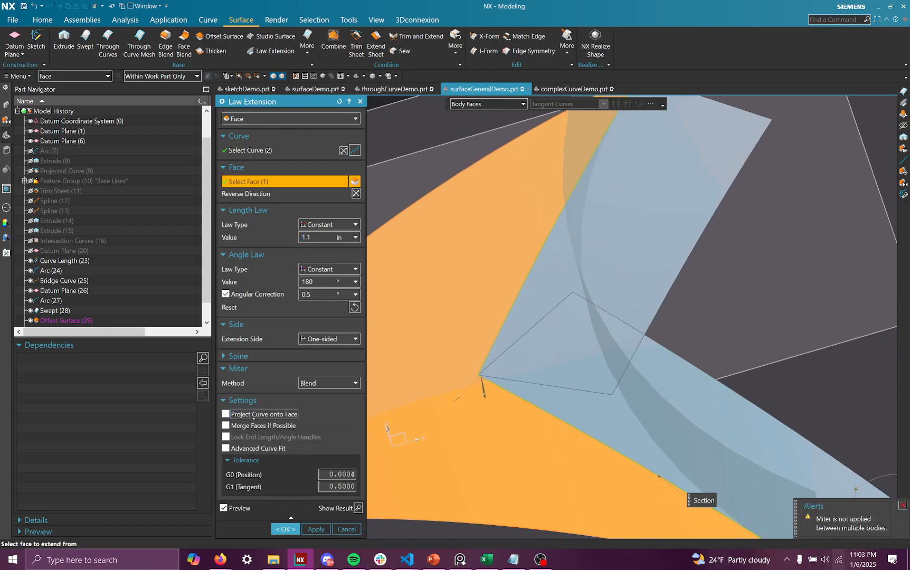
pyautogui.click(253, 425)
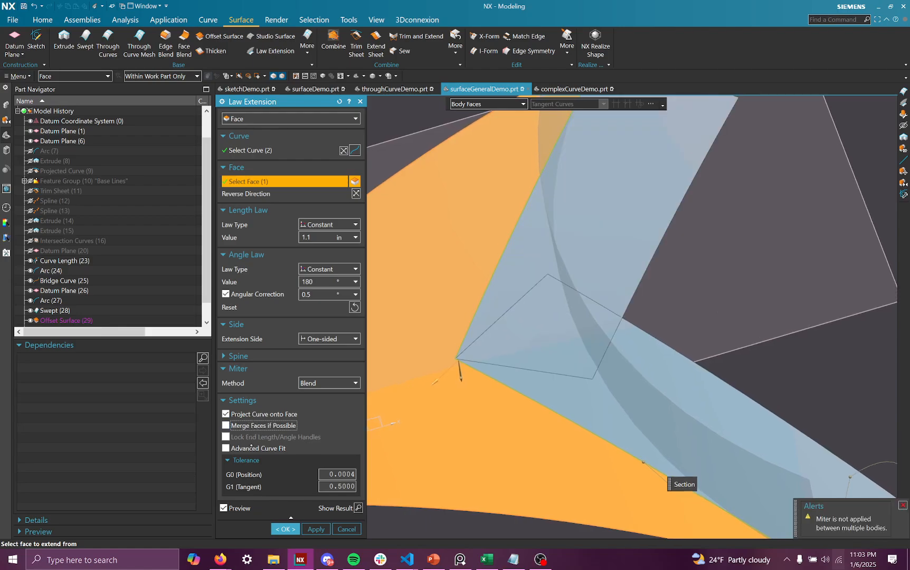
pyautogui.click(251, 447)
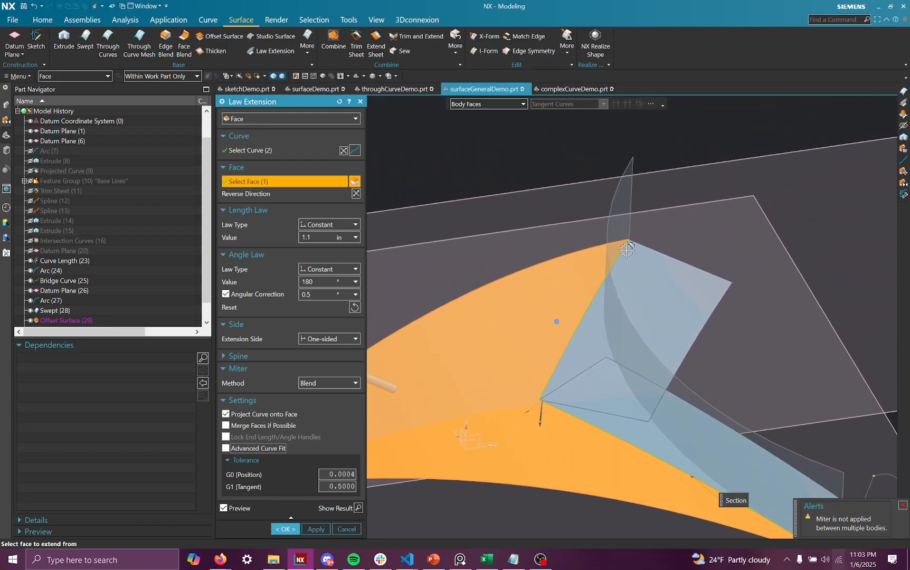
pyautogui.moveTo(689, 429); pyautogui.dragTo(780, 476, button='middle')
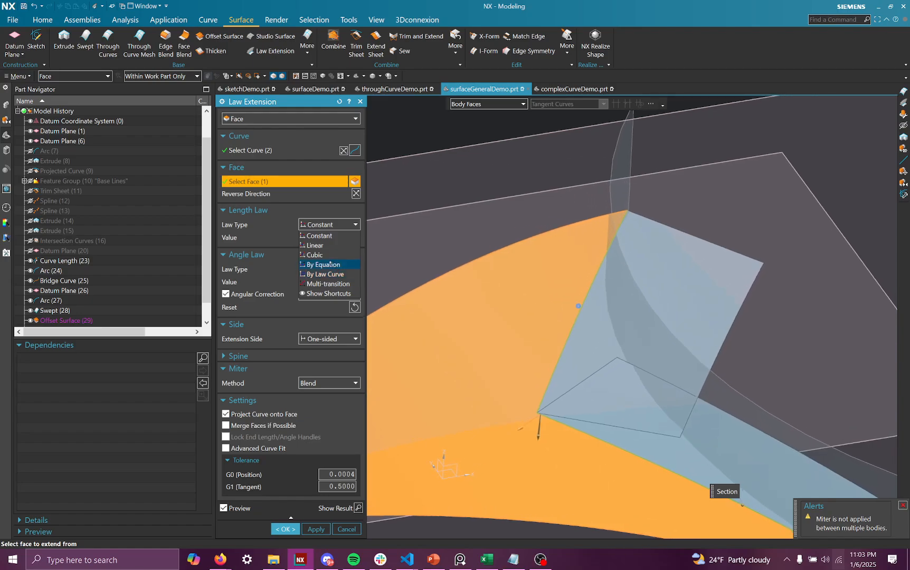
pyautogui.click(318, 236)
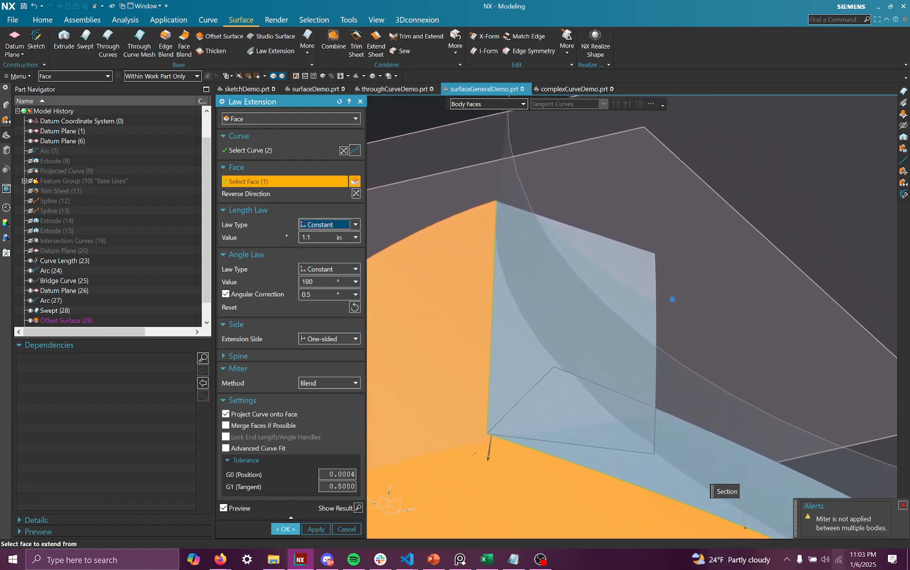
pyautogui.click(318, 224)
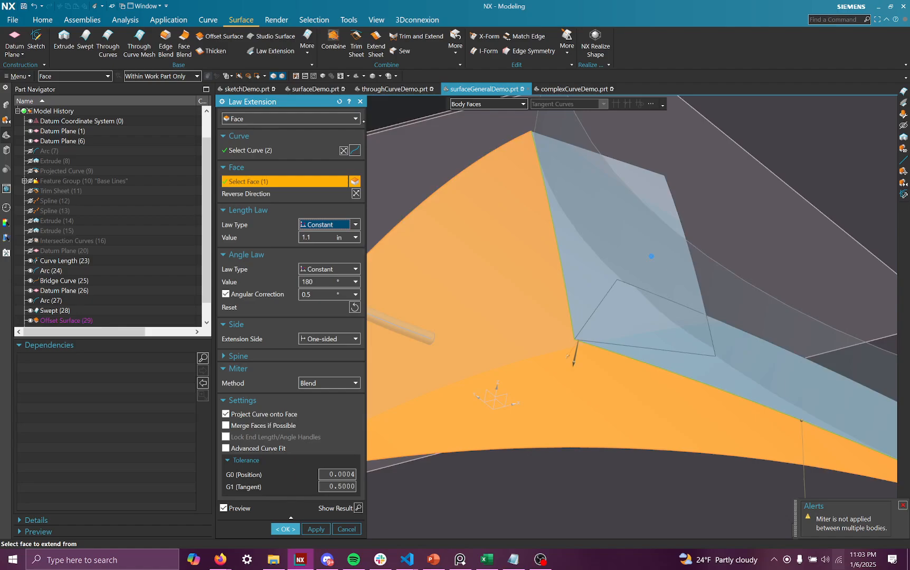
pyautogui.click(360, 101)
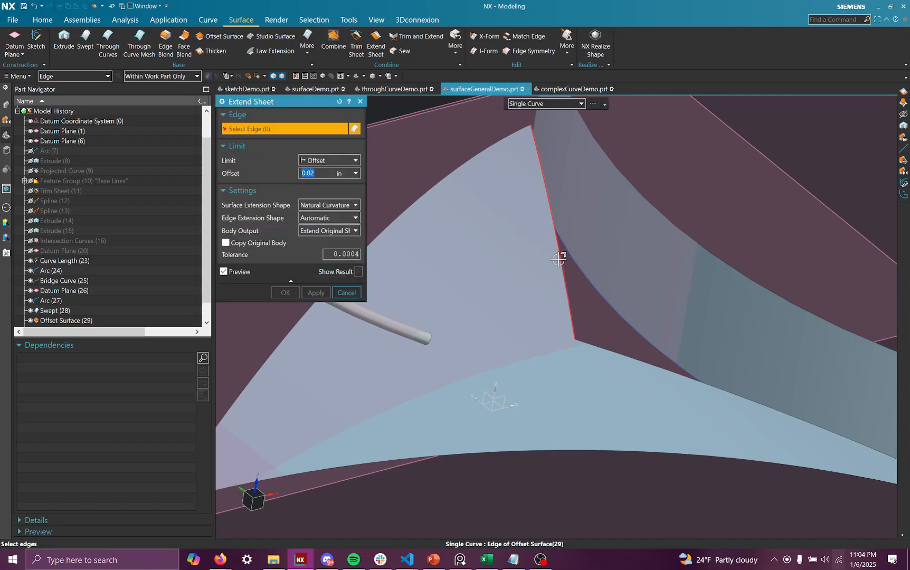
# Extend the offset surface's two notch edges with Extend Sheet, Natural Curvature, limited Until Selected by the extruded curved sheet.
pyautogui.click(611, 299)
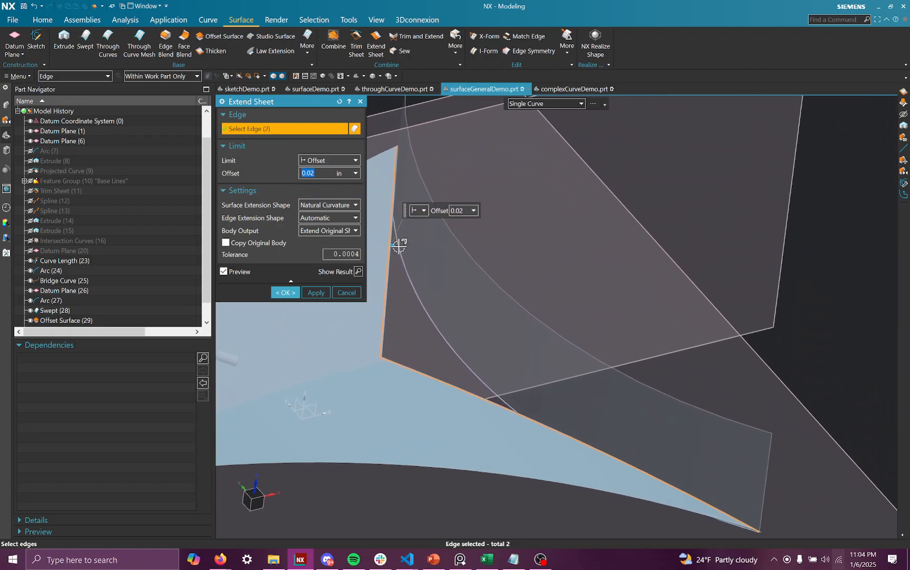
pyautogui.moveTo(395, 244); pyautogui.dragTo(502, 283)
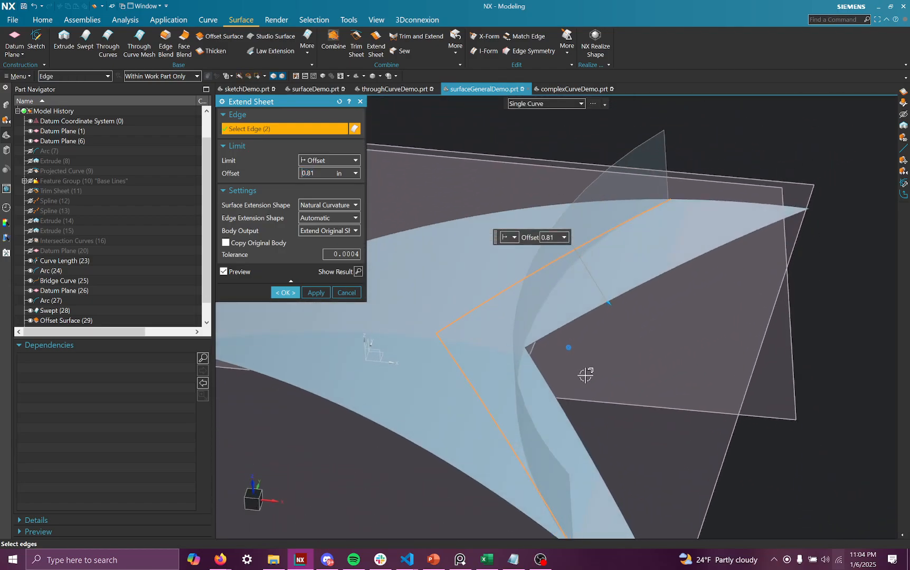
pyautogui.moveTo(628, 302); pyautogui.dragTo(627, 302)
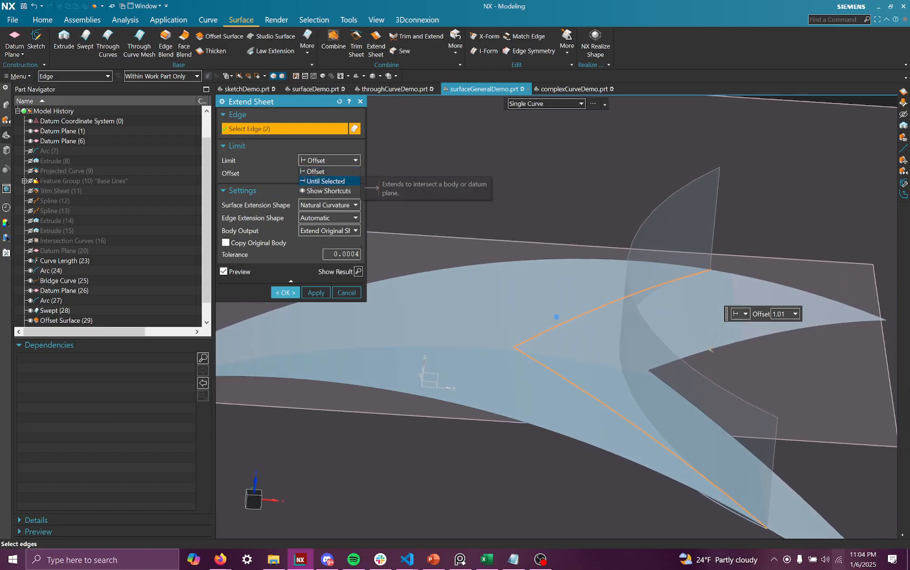
pyautogui.click(326, 181)
pyautogui.click(609, 442)
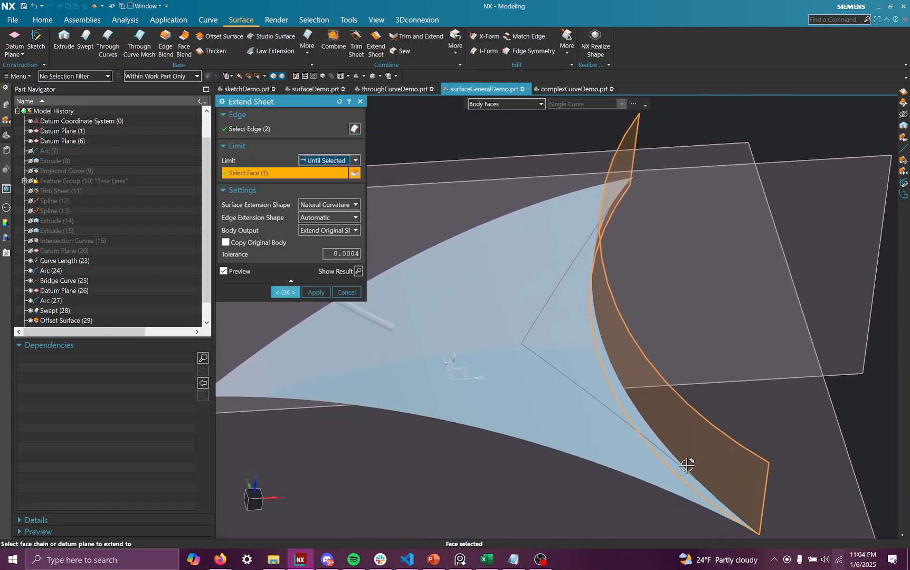
pyautogui.click(284, 292)
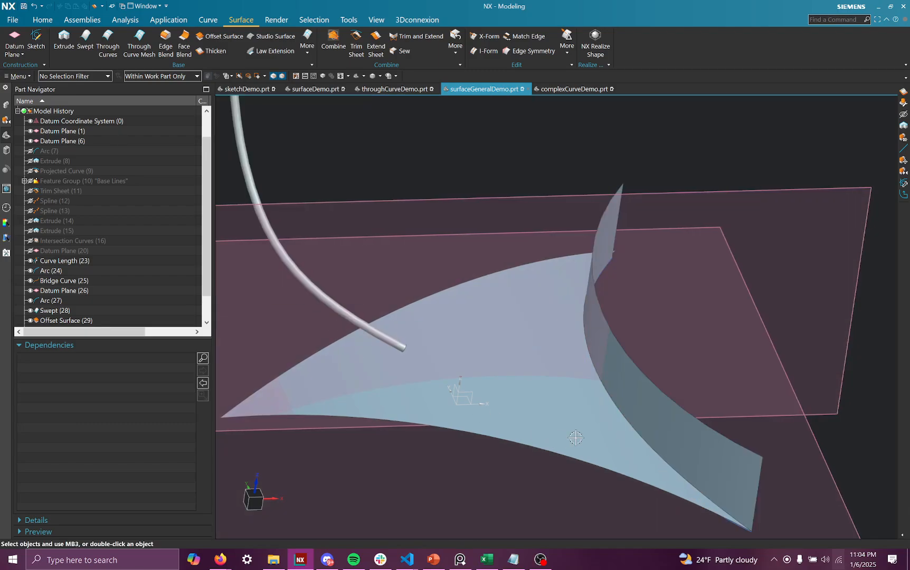
# Hide the extruded curved sheet and show the original upper sheet again.
pyautogui.rightClick(746, 344)
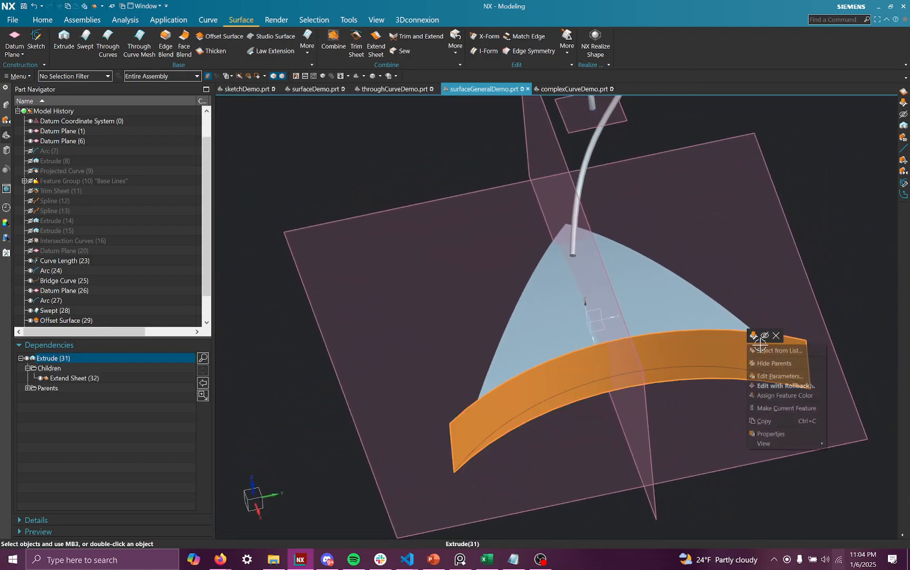
pyautogui.click(764, 336)
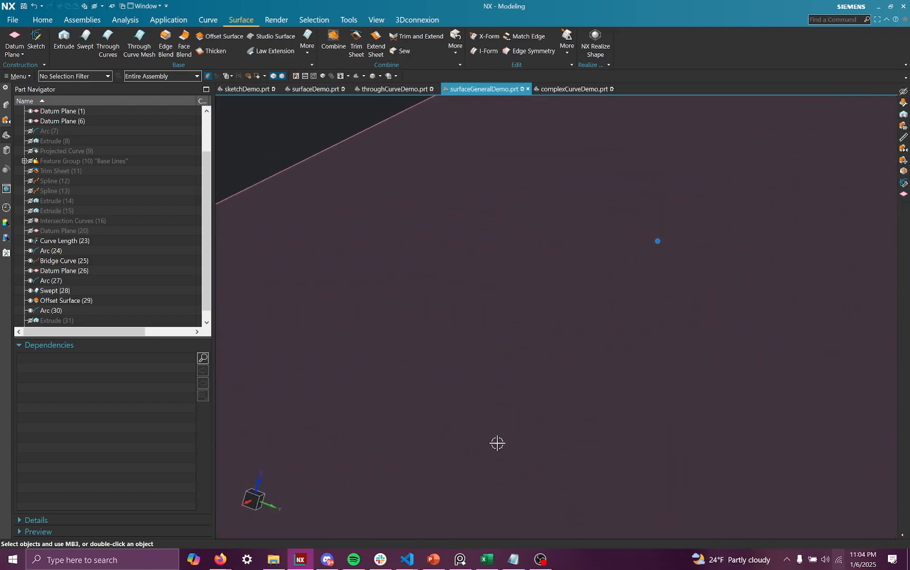
pyautogui.moveTo(486, 381); pyautogui.dragTo(482, 319, button='middle')
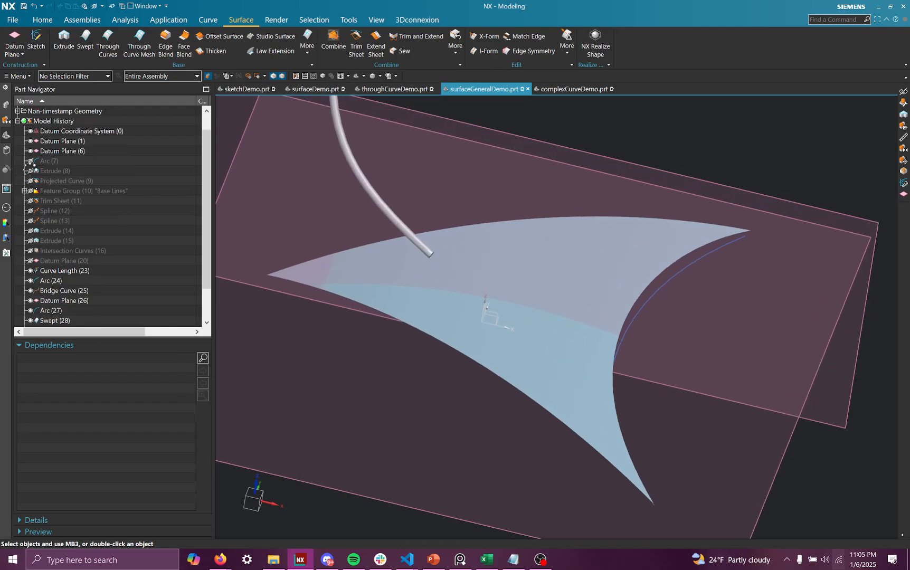
pyautogui.click(30, 170)
pyautogui.moveTo(469, 264); pyautogui.dragTo(462, 341, button='middle')
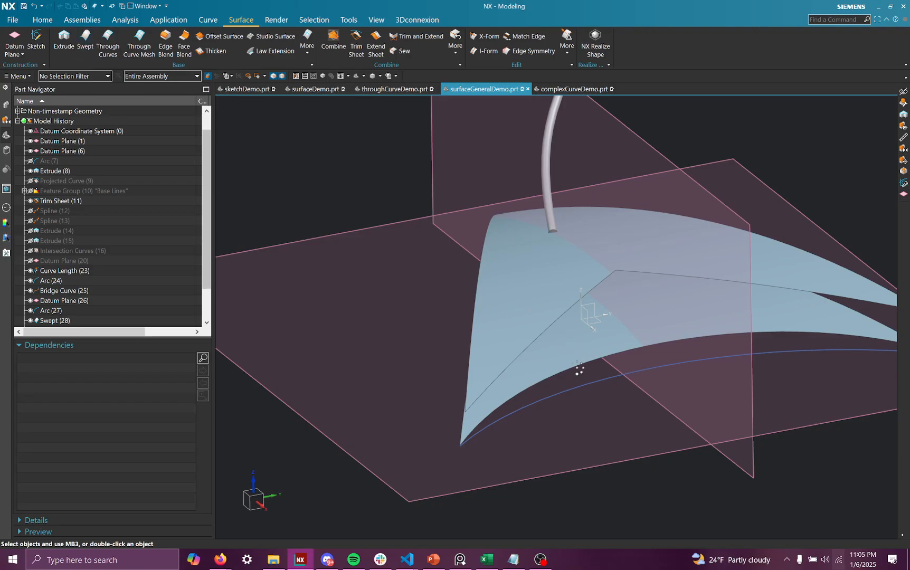
# Set up a Through Curves surface from the extended lower sheet's curved edge to the upper sheet's two notch edges, with G0 (Position) first-section continuity.
pyautogui.moveTo(574, 362); pyautogui.dragTo(535, 371, button='middle')
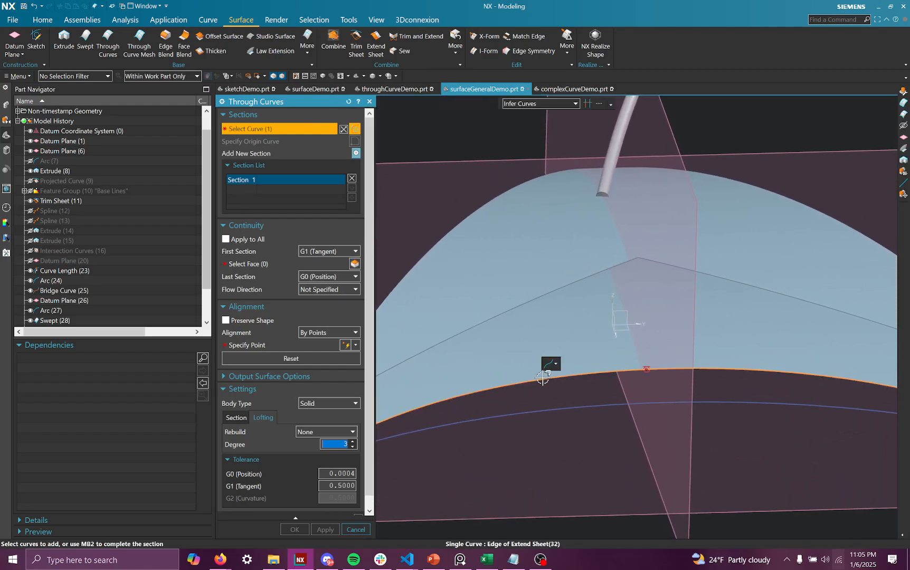
pyautogui.scroll(-5, 542, 378)
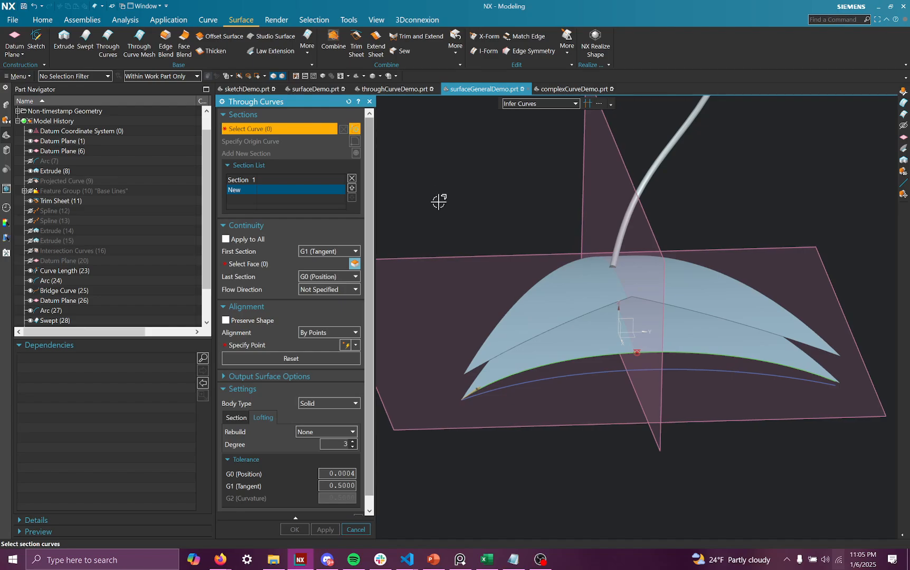
pyautogui.scroll(3, 579, 314)
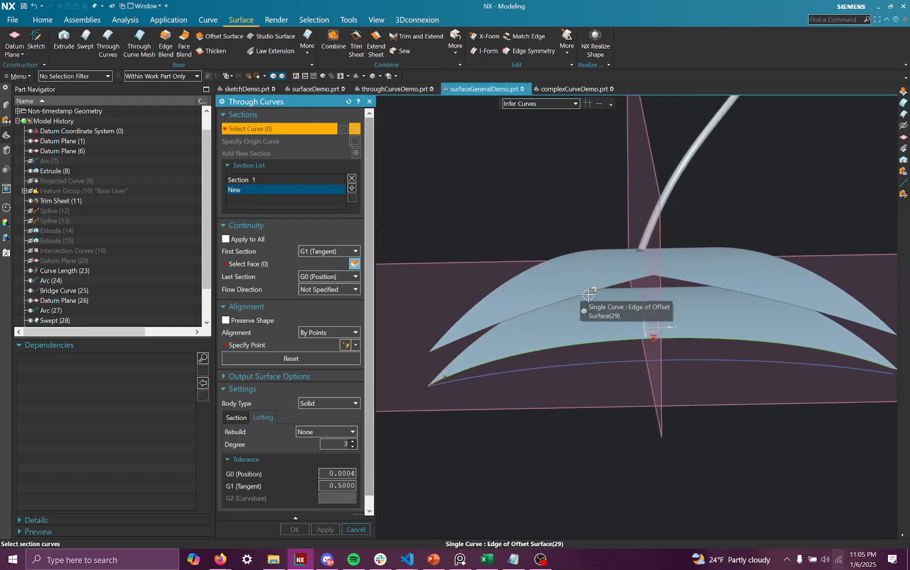
pyautogui.scroll(3, 589, 294)
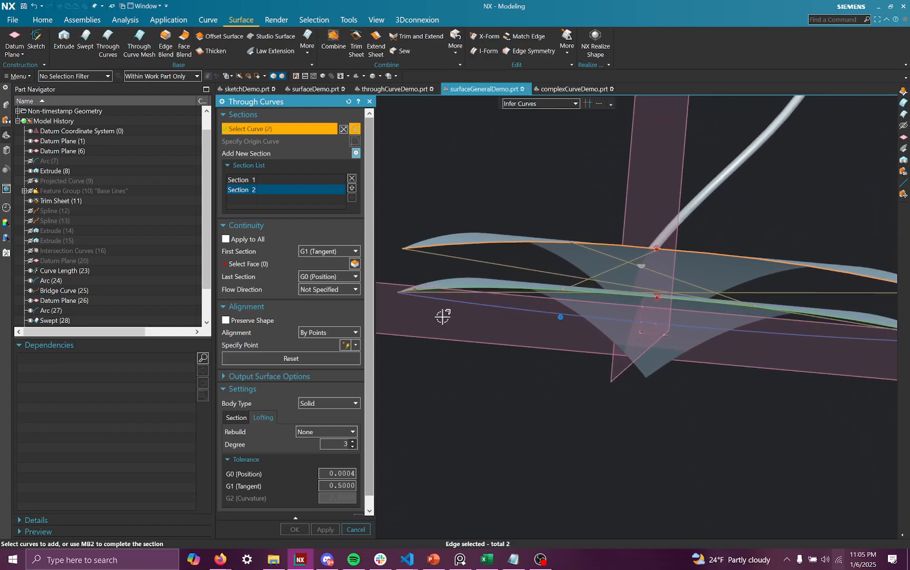
pyautogui.click(322, 251)
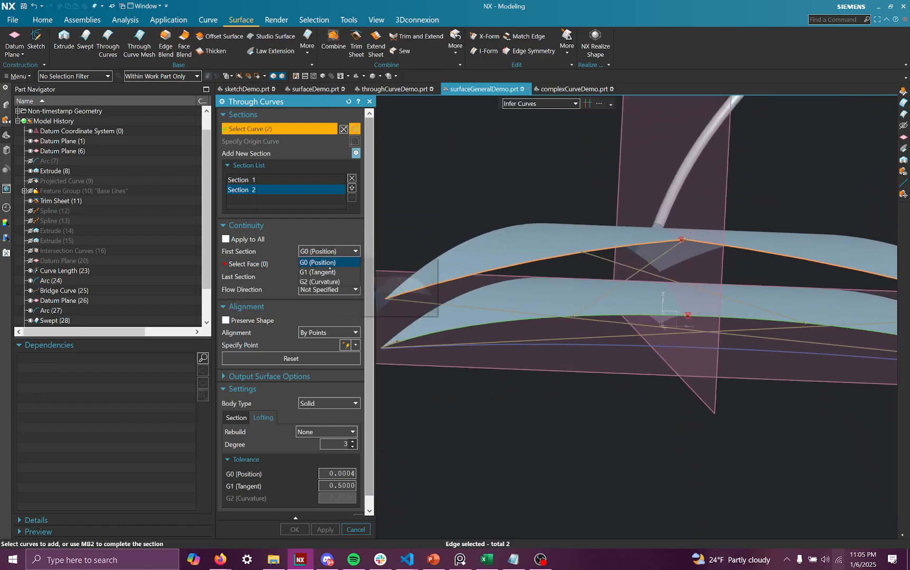
pyautogui.click(328, 262)
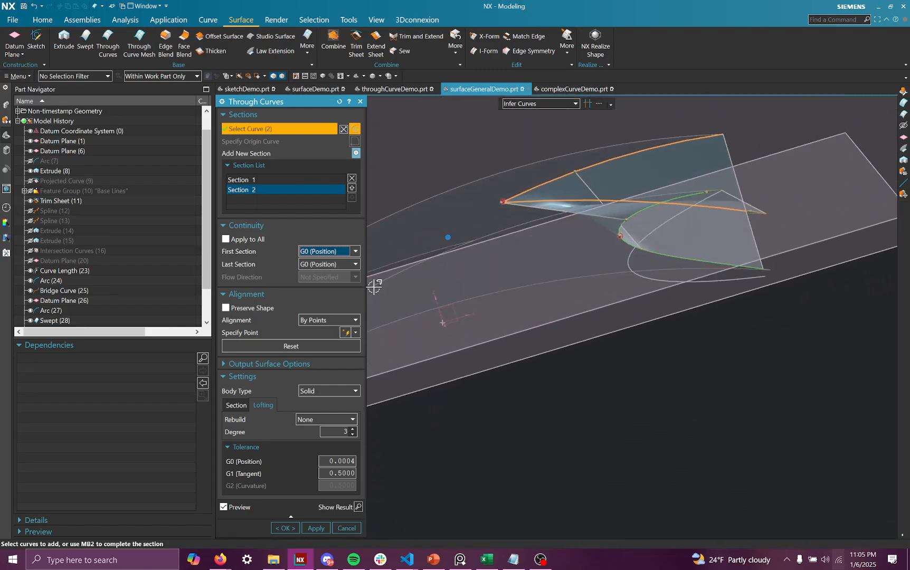
# Try Parameter alignment for the notch wall and return it to By Points.
pyautogui.click(340, 319)
pyautogui.click(334, 331)
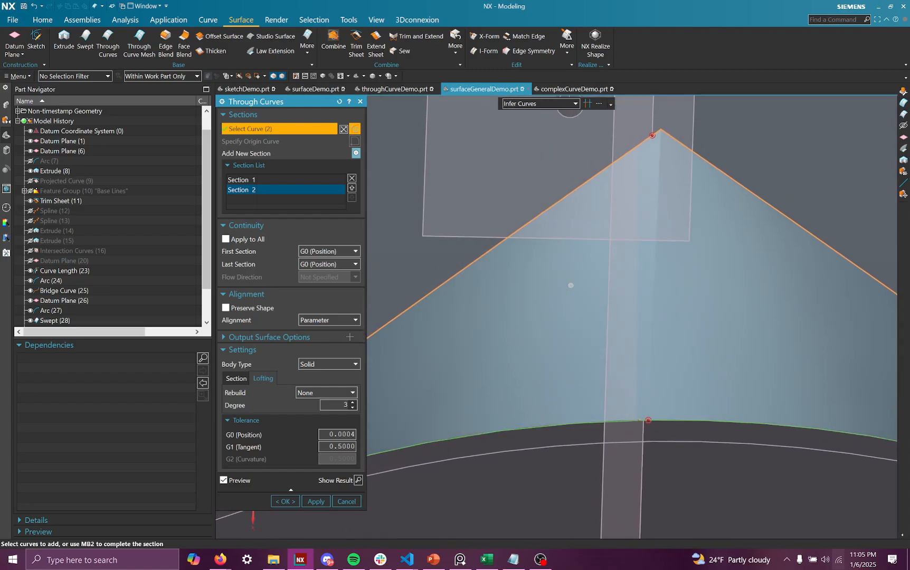
pyautogui.click(339, 320)
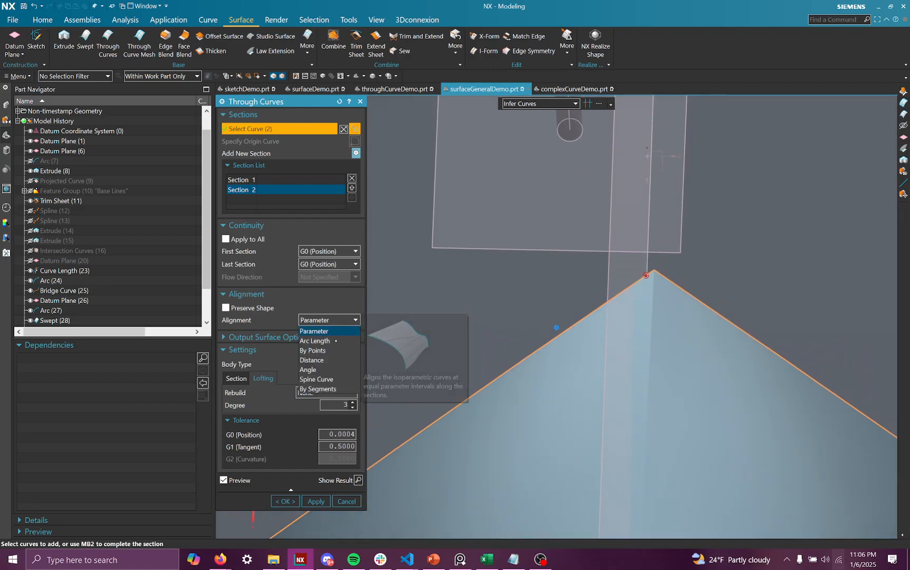
pyautogui.click(334, 349)
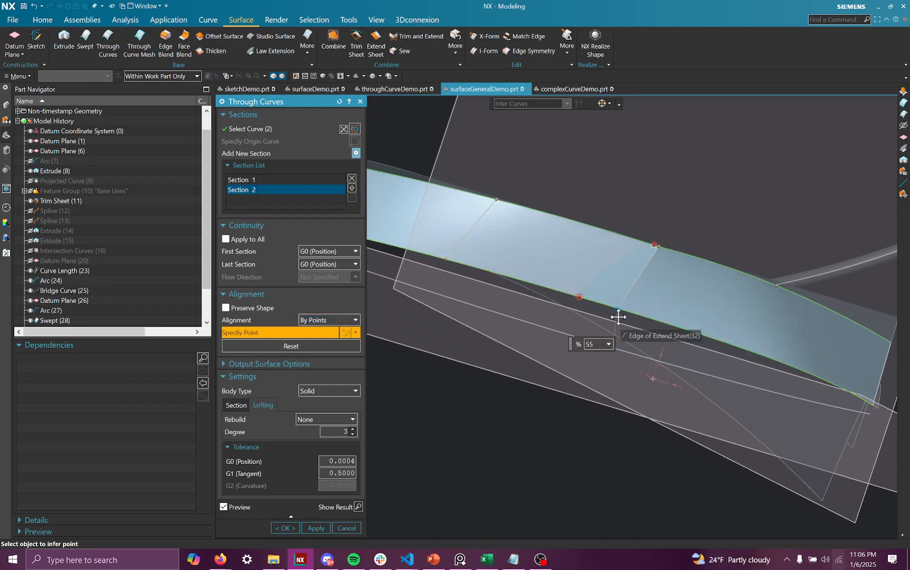
# Adjust the alignment points along both sections to line up with the notch corner and even out the wall, and create the surface.
pyautogui.moveTo(618, 316); pyautogui.dragTo(623, 317)
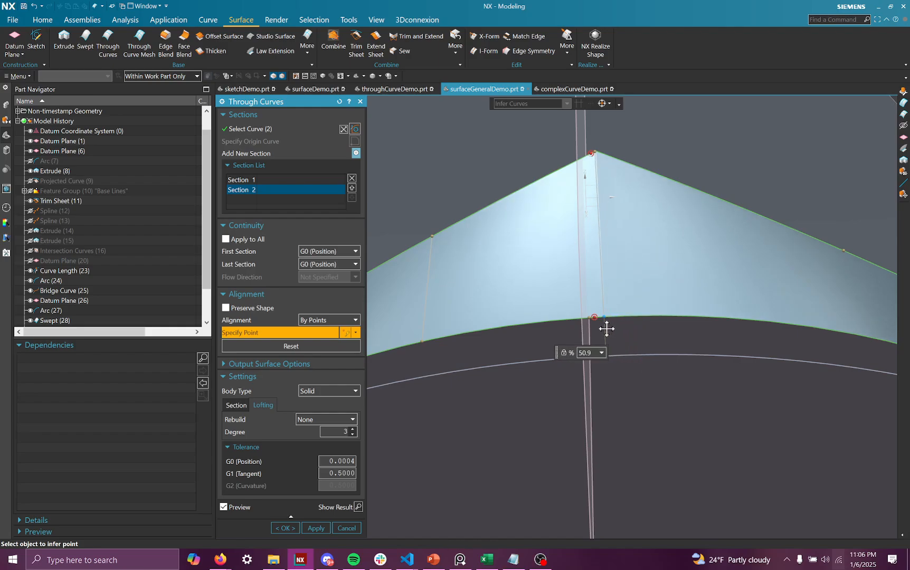
pyautogui.moveTo(606, 328); pyautogui.dragTo(607, 328)
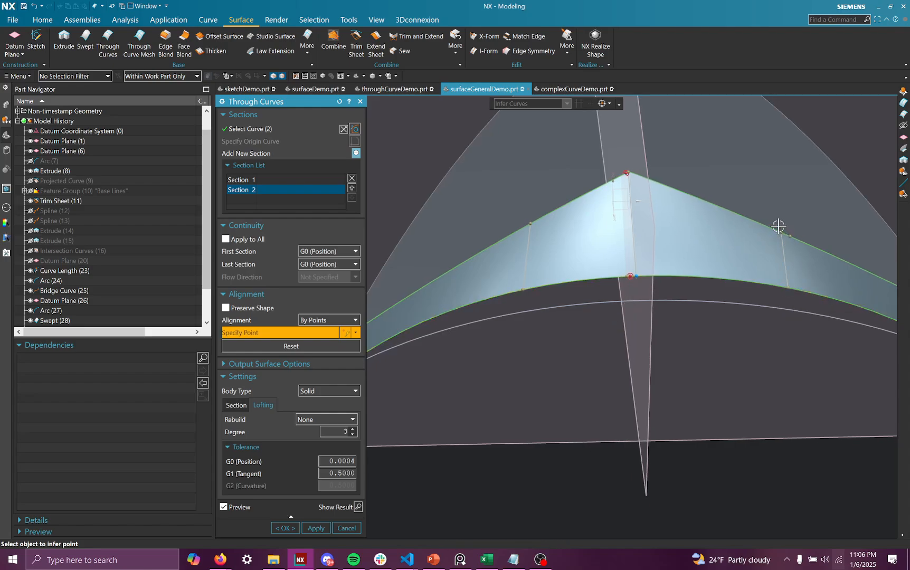
pyautogui.moveTo(760, 298); pyautogui.dragTo(760, 297)
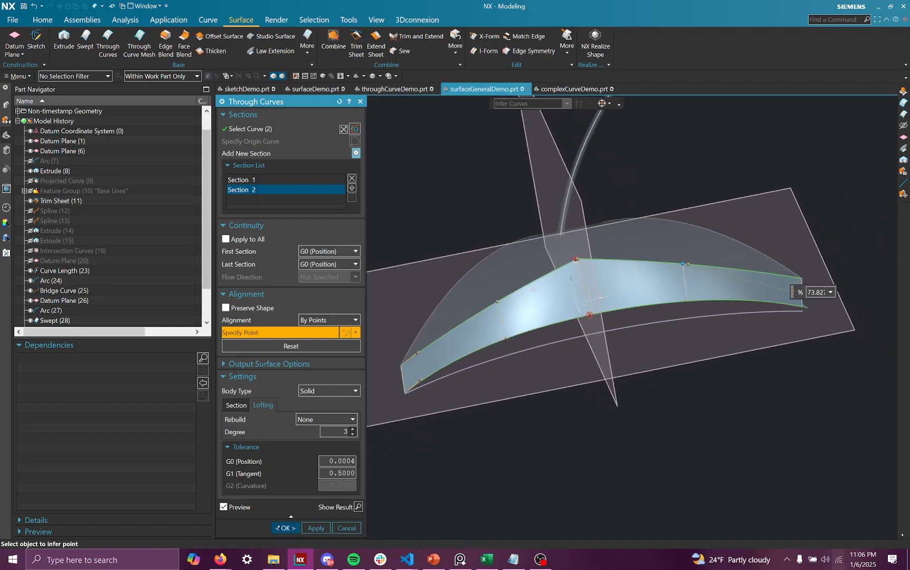
pyautogui.click(285, 528)
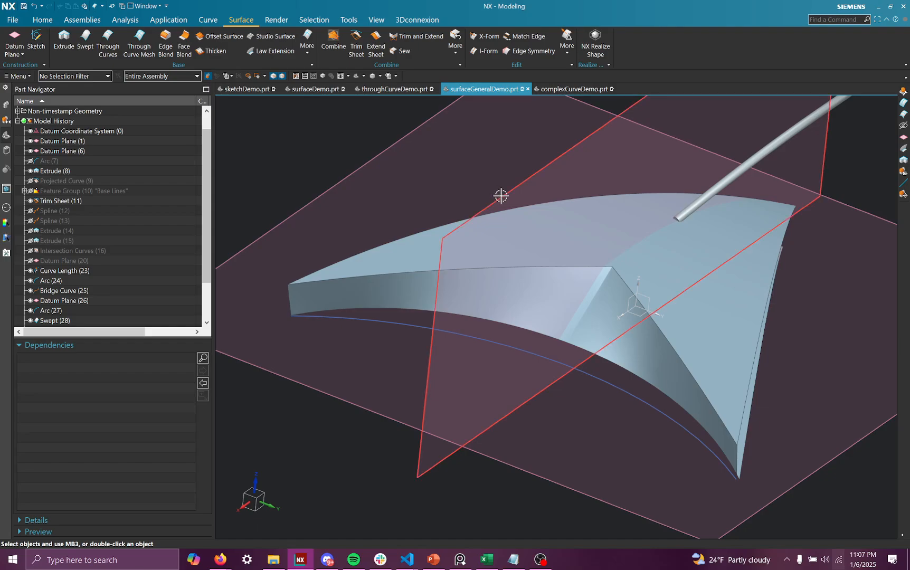
# Hide the vertical datum plane that crosses the notch.
pyautogui.rightClick(501, 195)
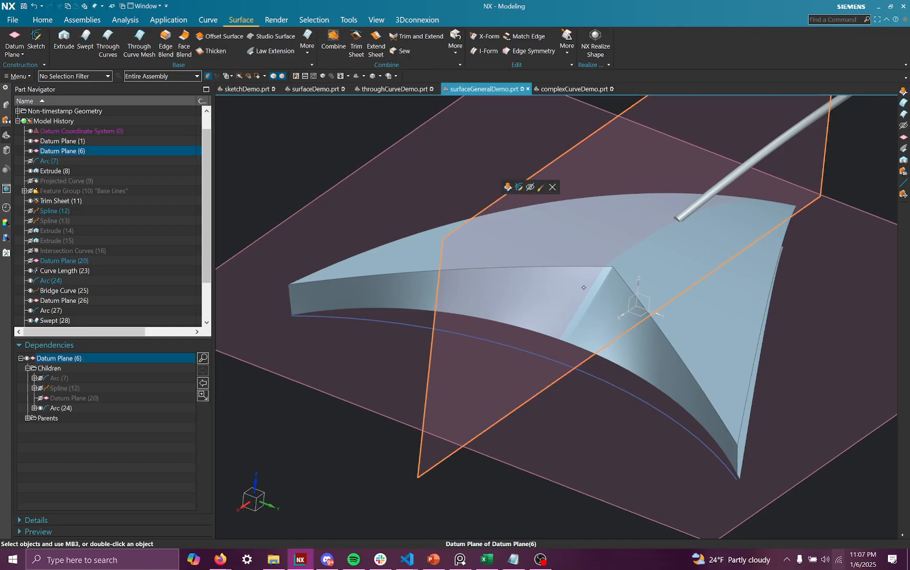
pyautogui.hotkey('ctrl', 'b')
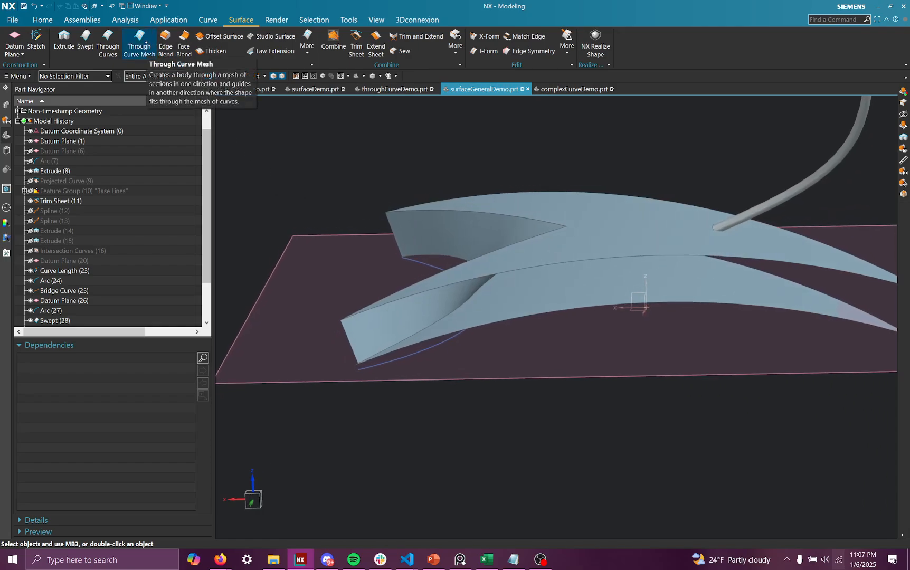
pyautogui.click(133, 51)
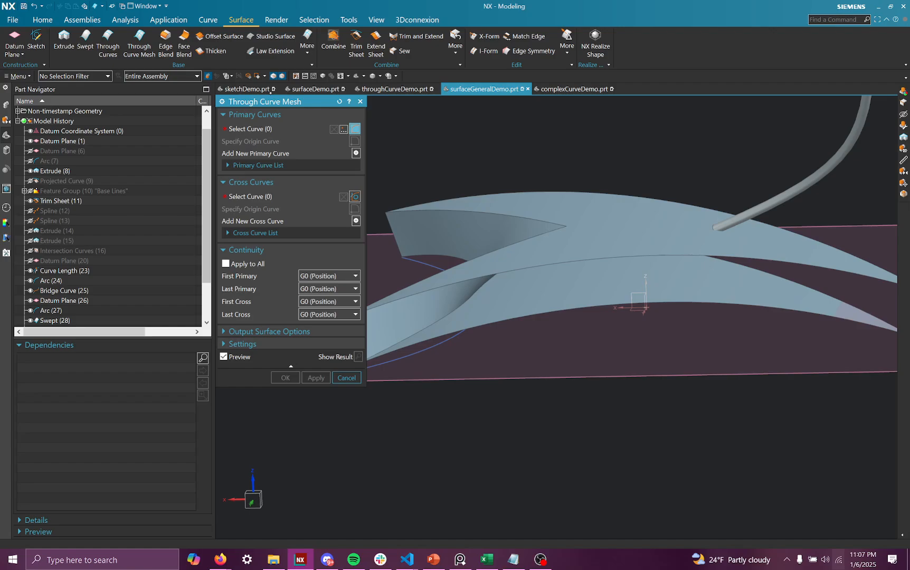
pyautogui.click(360, 101)
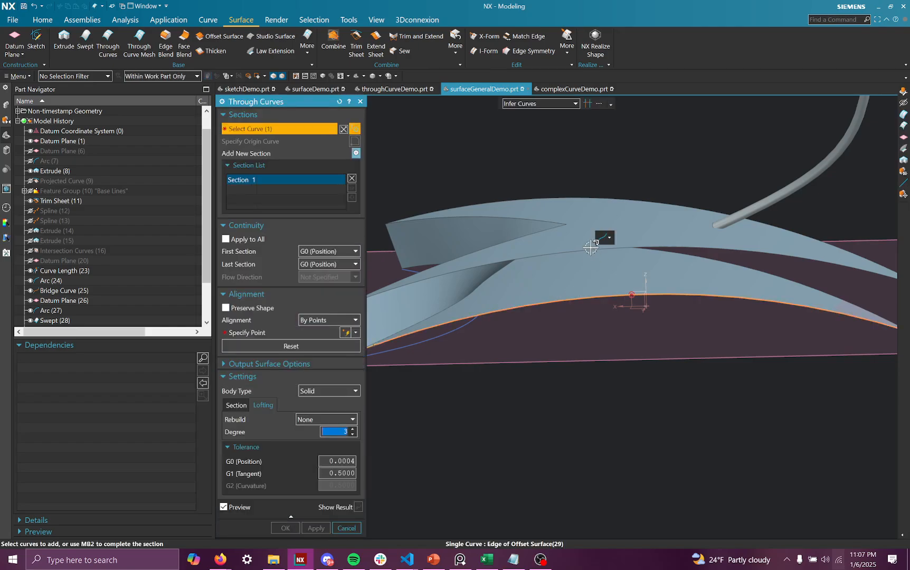
# Create a Through Curves side wall joining the lower and upper sheets' outer edges on one side, with G0 (Position) continuity.
pyautogui.click(775, 253)
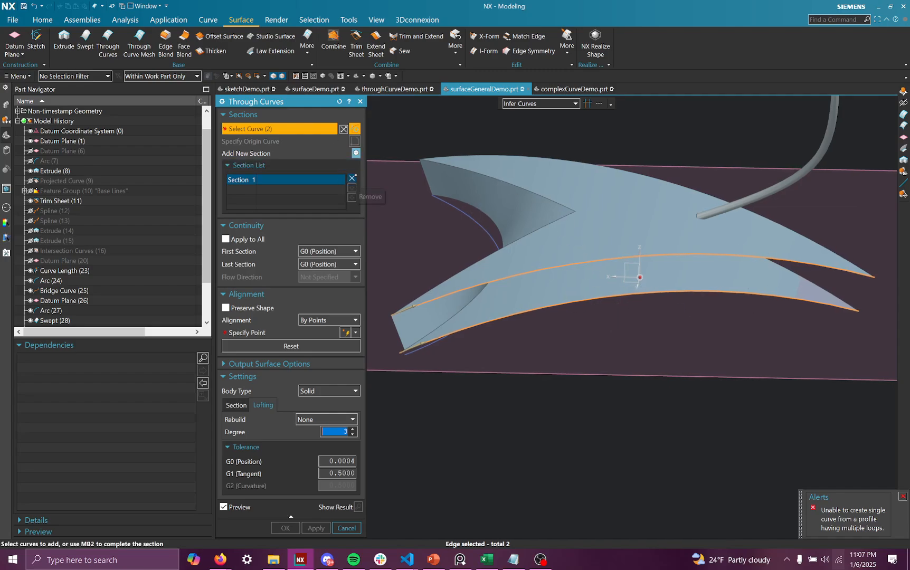
pyautogui.click(352, 178)
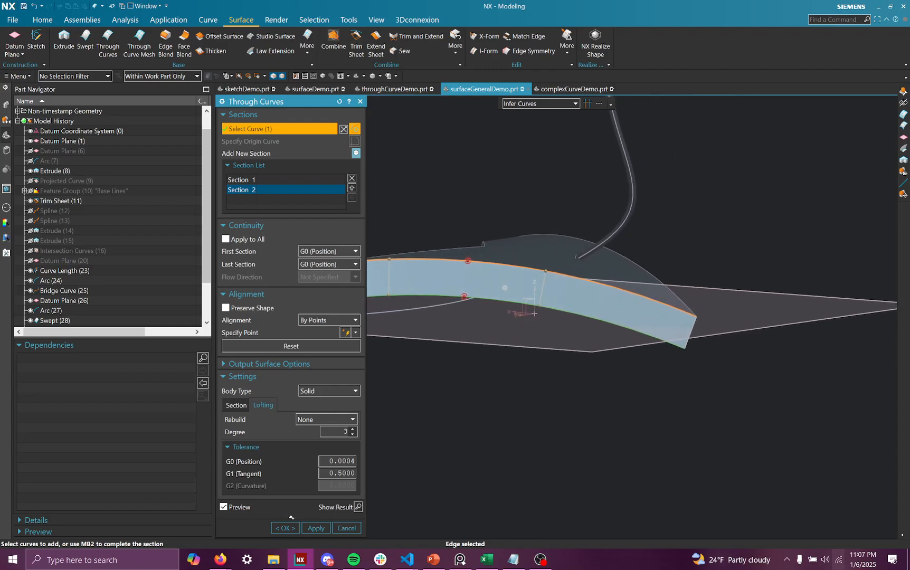
pyautogui.click(318, 530)
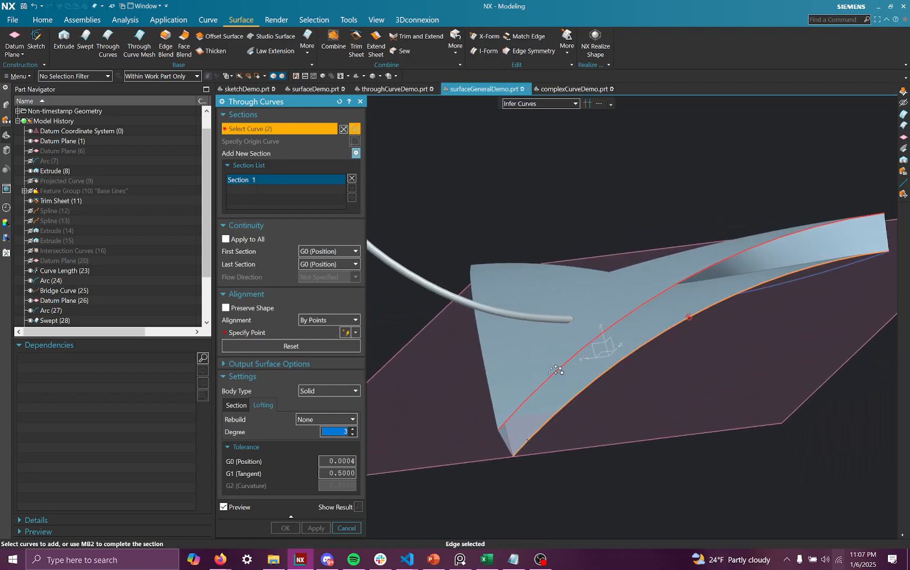
# Create the matching Through Curves side wall between the lower and upper sheets' outer edges on the opposite side.
pyautogui.click(556, 371)
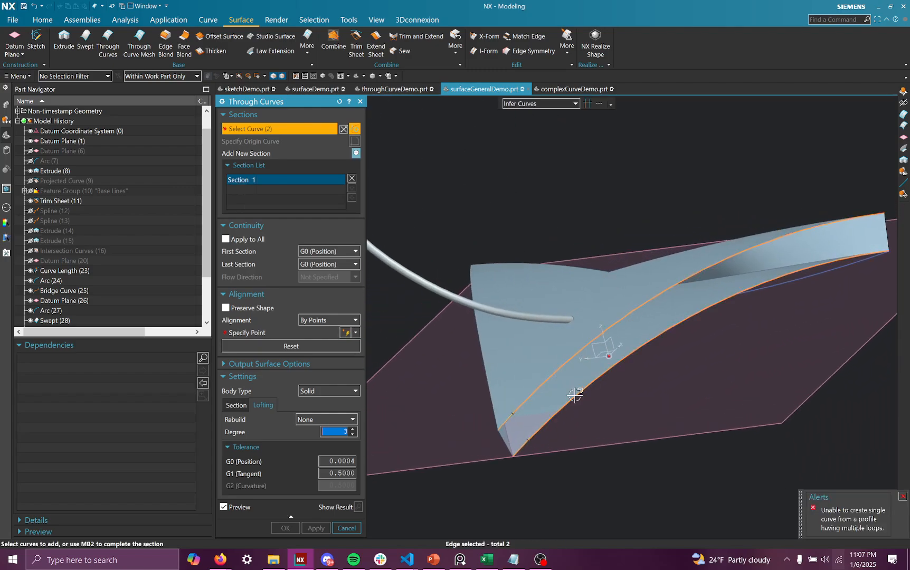
pyautogui.keyDown('shift'); pyautogui.click(542, 381); pyautogui.keyUp('shift')
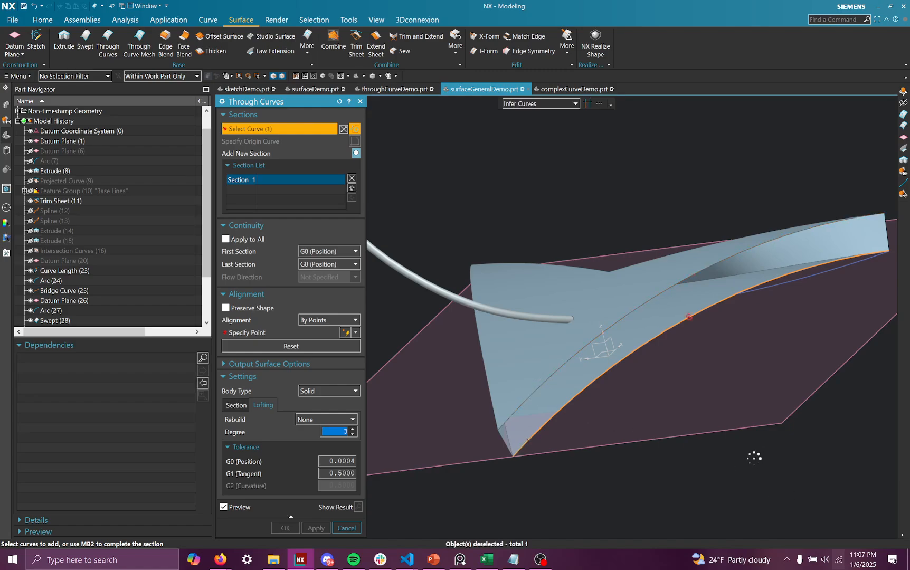
pyautogui.middleClick(614, 362)
pyautogui.click(563, 368)
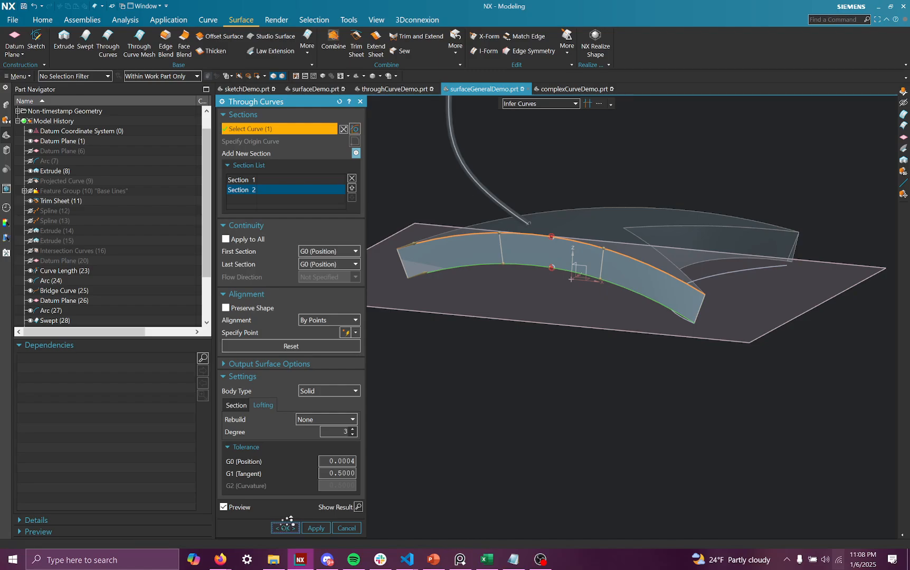
pyautogui.click(285, 527)
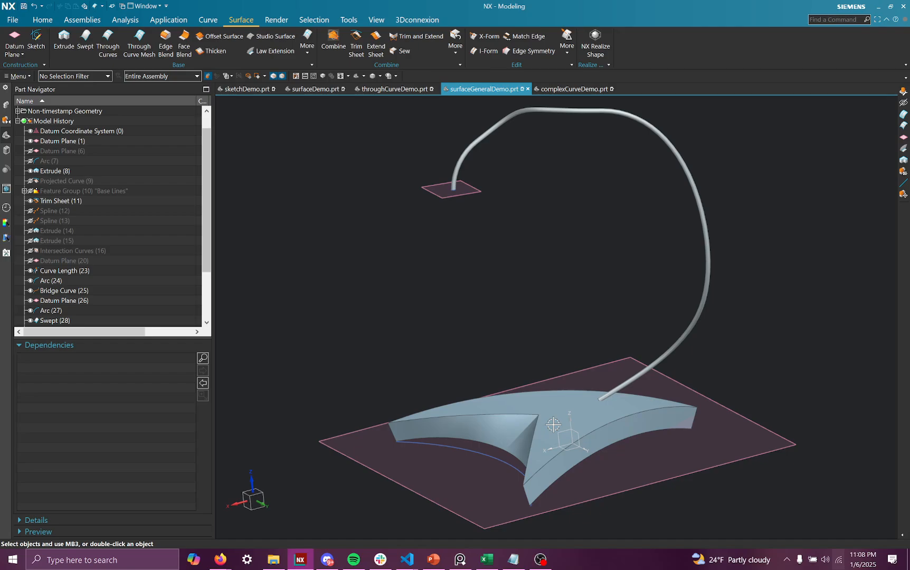
pyautogui.moveTo(553, 424); pyautogui.dragTo(555, 201, button='middle')
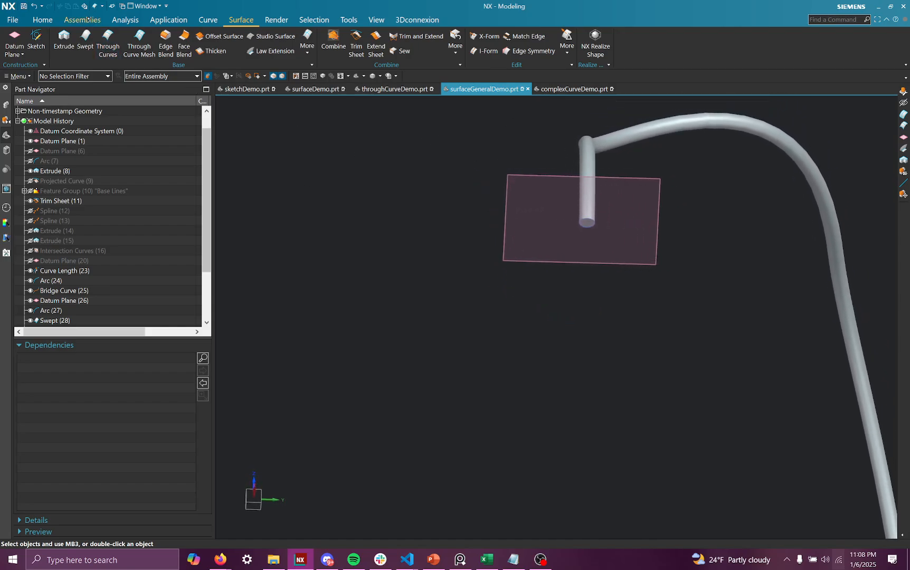
pyautogui.click(82, 19)
pyautogui.click(138, 21)
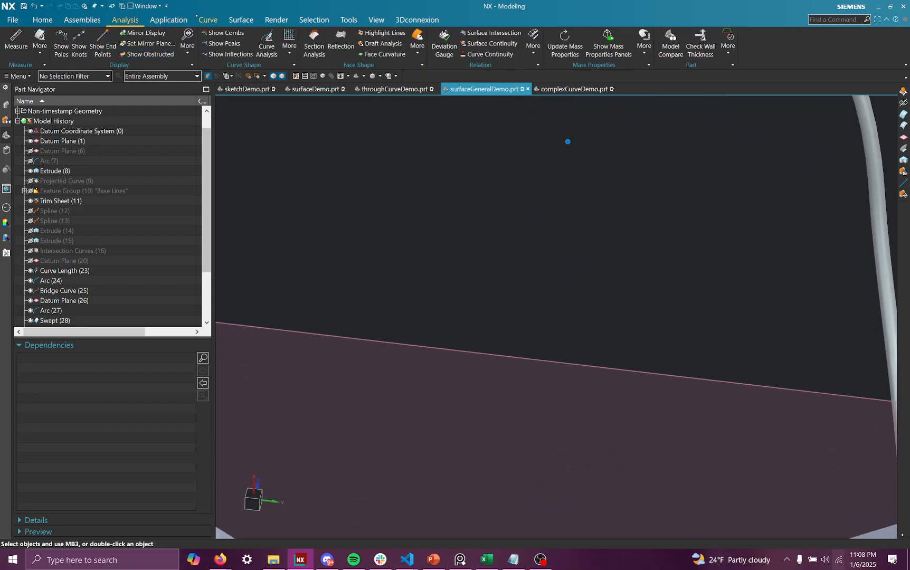
# Begin a full circle defined from its center, centered on the open end of the lamp's tube, and pick a through point.
pyautogui.click(200, 18)
pyautogui.click(229, 21)
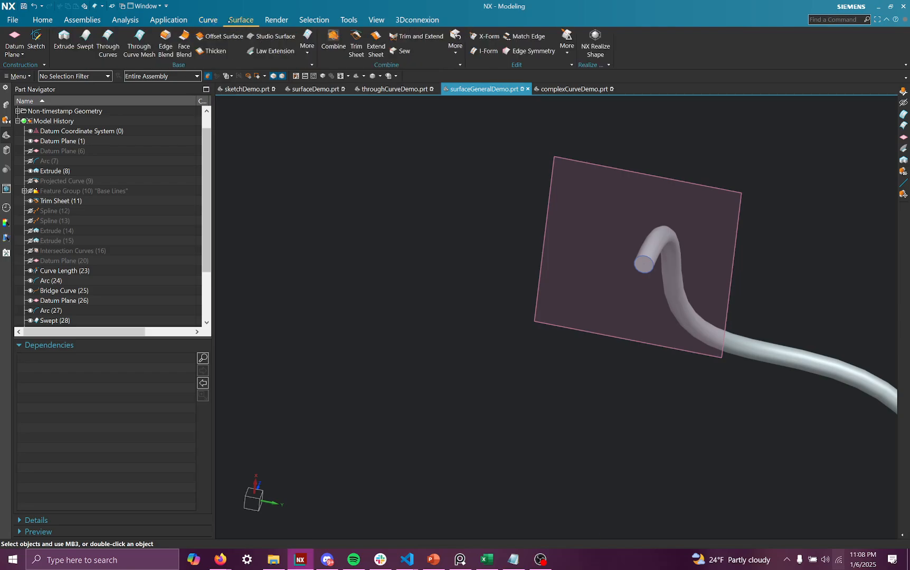
pyautogui.click(209, 21)
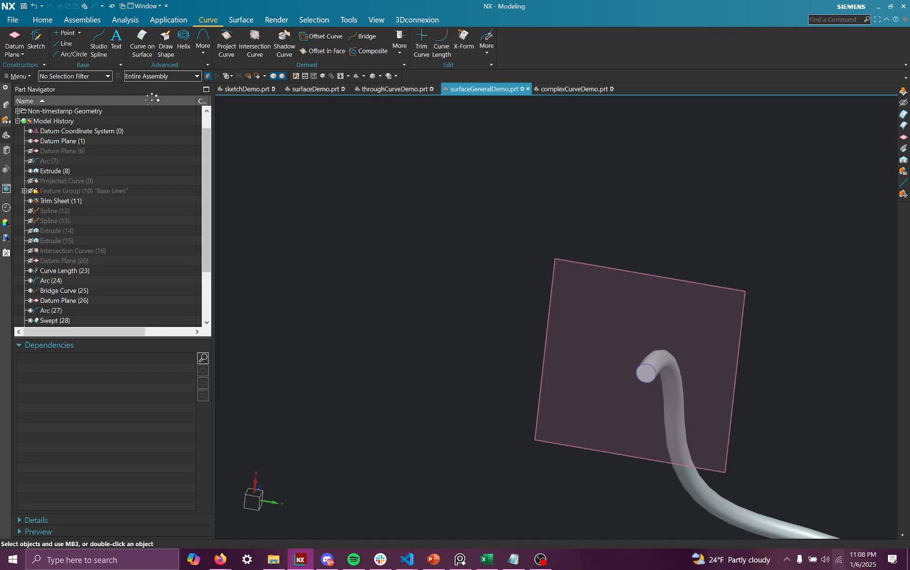
pyautogui.scroll(5, 607, 338)
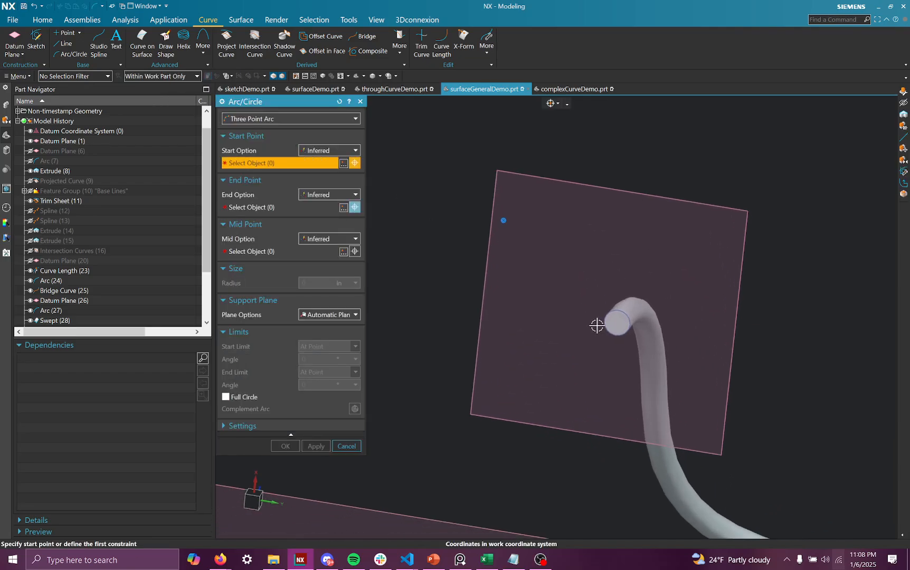
pyautogui.click(347, 119)
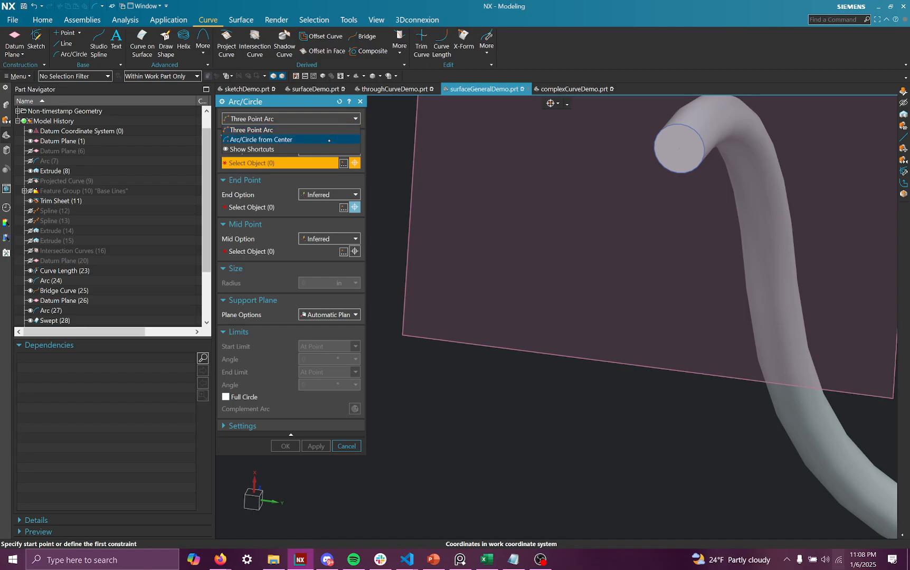
pyautogui.click(328, 141)
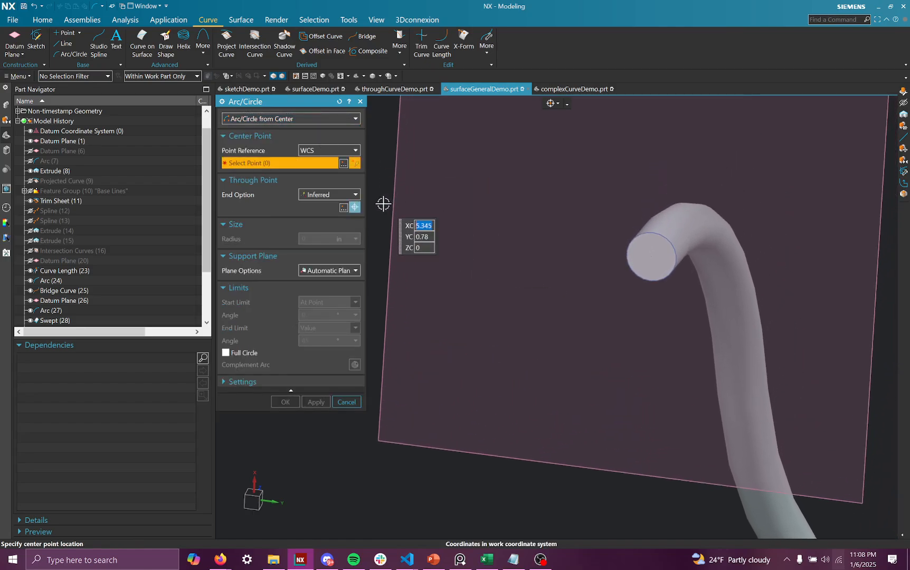
pyautogui.click(652, 269)
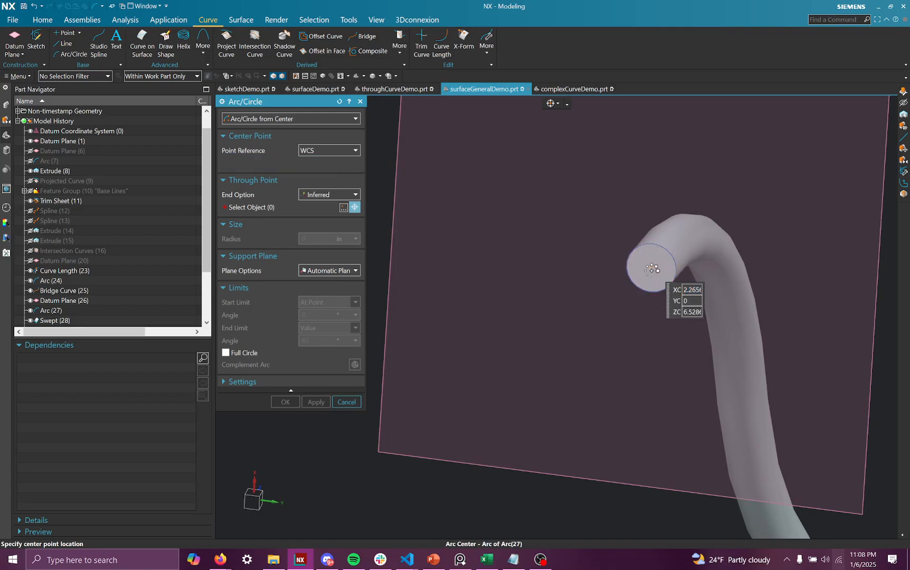
pyautogui.click(652, 269)
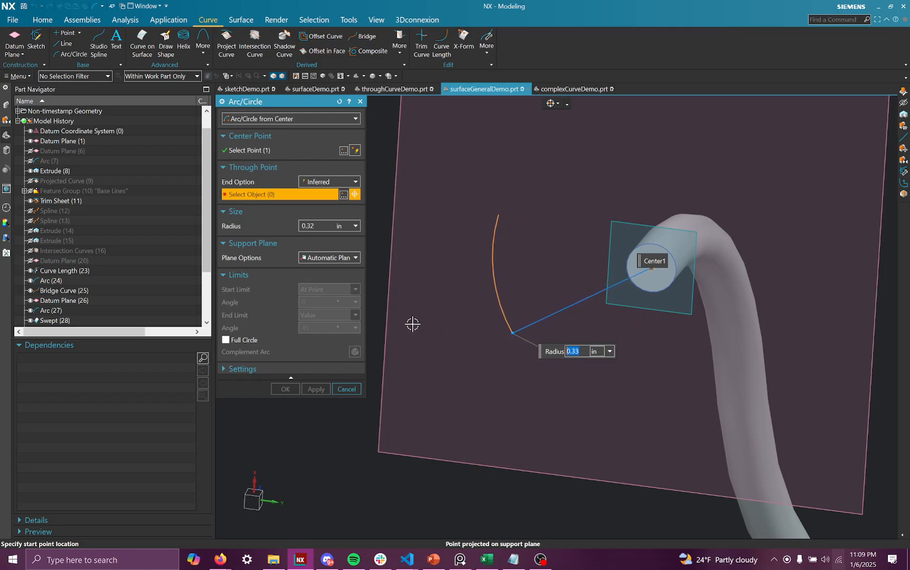
pyautogui.click(225, 339)
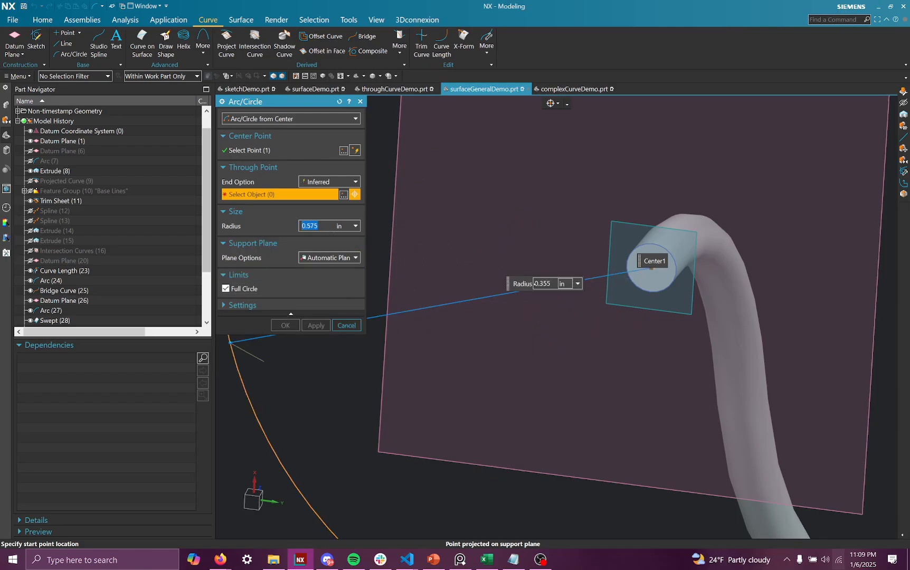
pyautogui.scroll(-3, 503, 300)
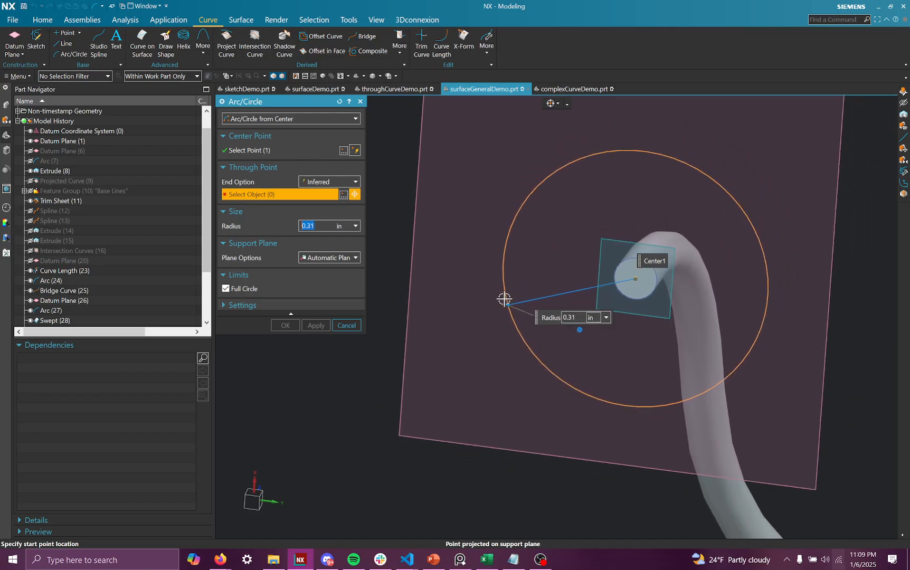
pyautogui.click(541, 304)
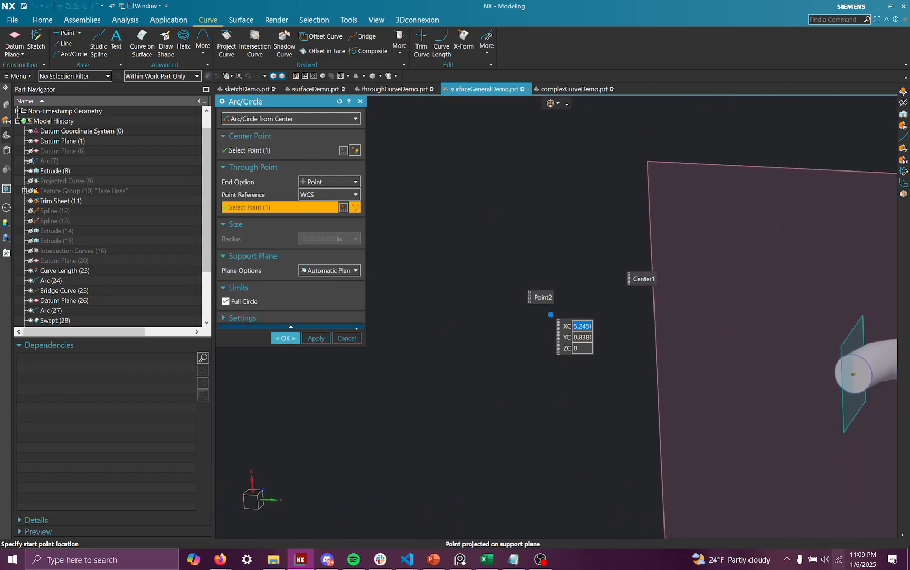
# Put the circle on the datum plane at the tube's end, move its through point to about (2.8, 0.35, 6.6), and create it.
pyautogui.click(334, 270)
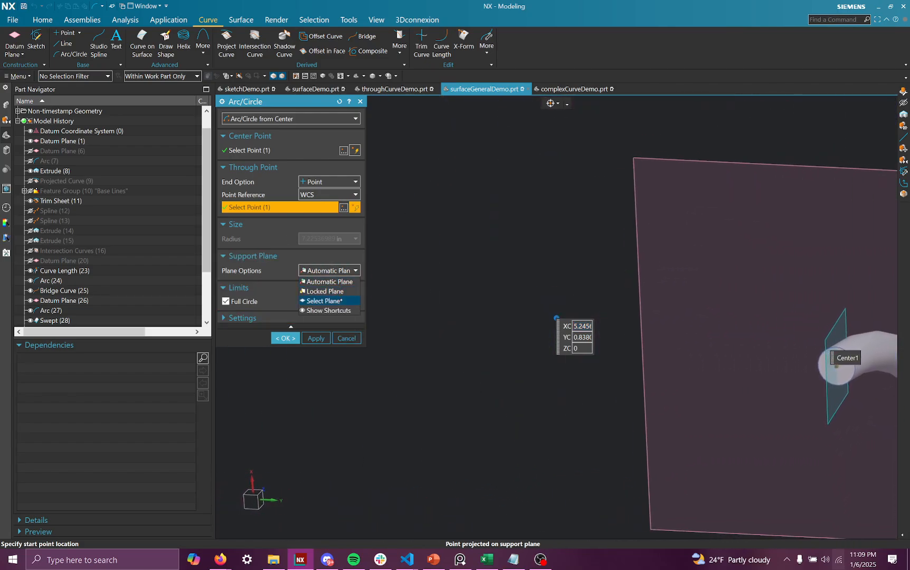
pyautogui.click(323, 302)
pyautogui.click(688, 163)
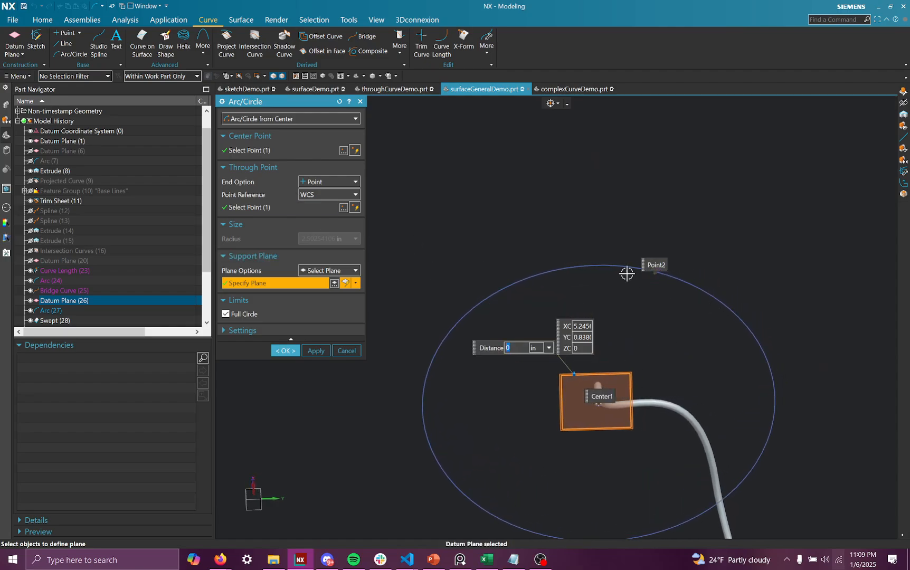
pyautogui.click(294, 331)
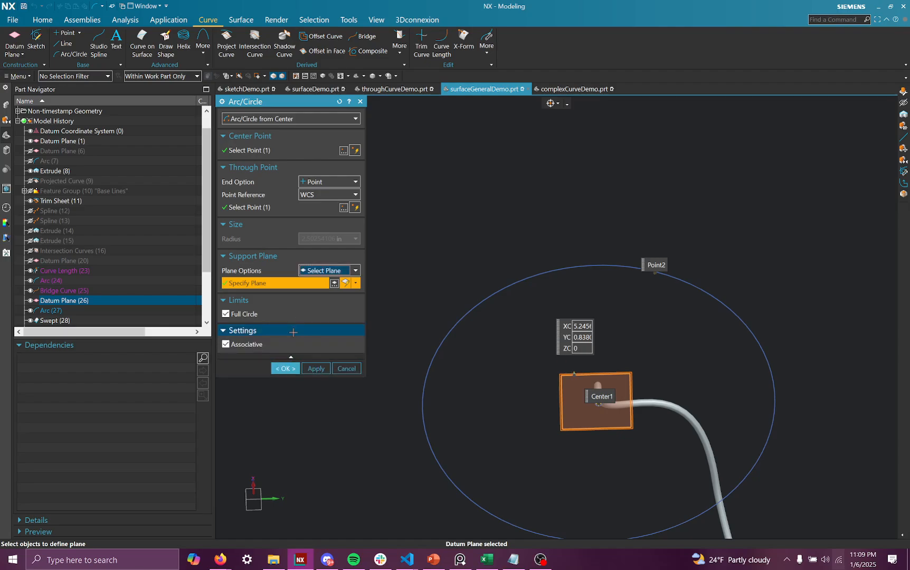
pyautogui.click(293, 331)
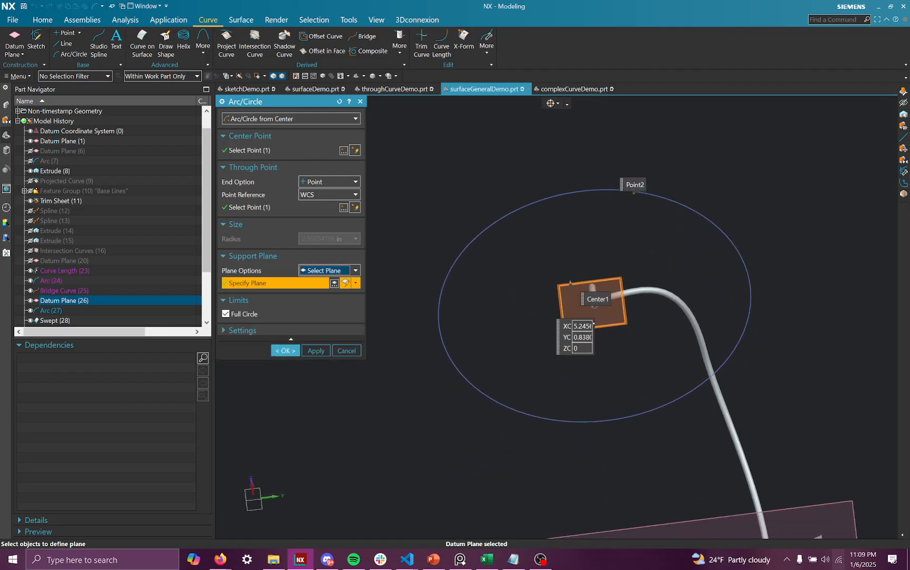
pyautogui.moveTo(633, 193); pyautogui.dragTo(613, 279)
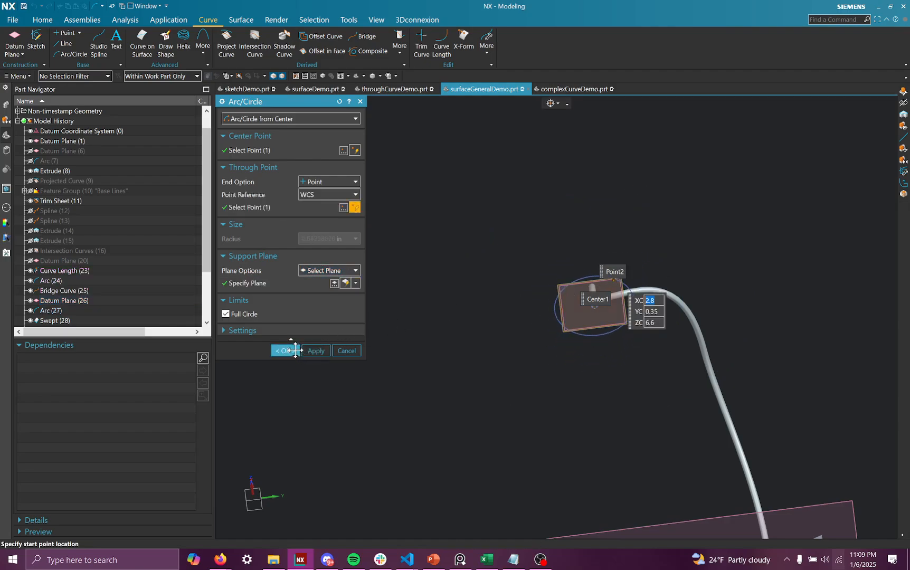
pyautogui.click(285, 350)
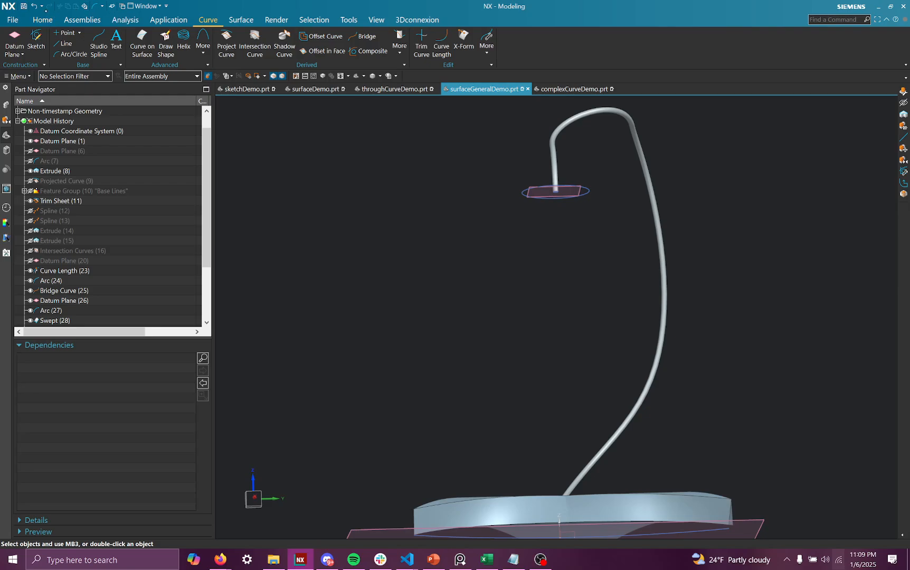
# Extrude the circle at the tube's end about 0.95 in downward as a separate solid cylinder.
pyautogui.click(47, 20)
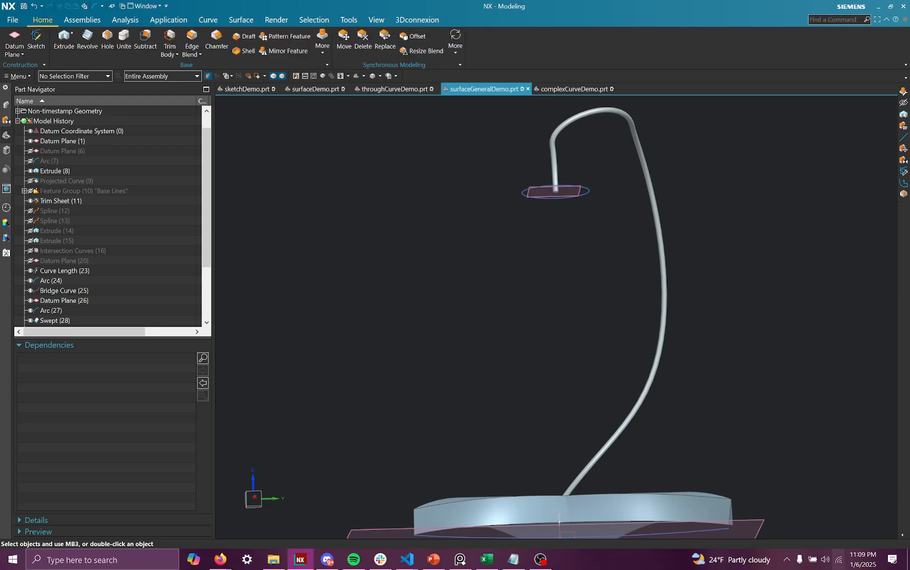
pyautogui.click(585, 183)
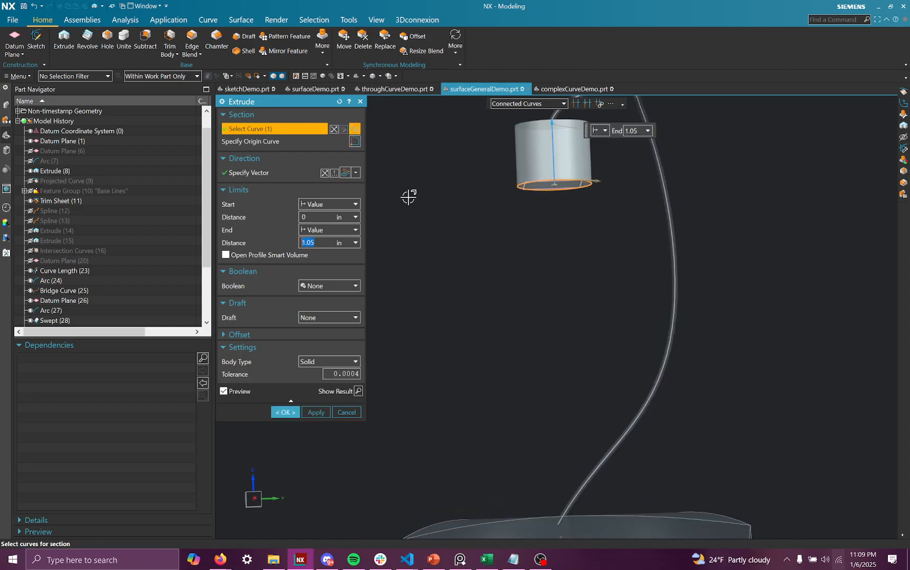
pyautogui.moveTo(558, 133); pyautogui.dragTo(554, 248)
pyautogui.moveTo(511, 291); pyautogui.dragTo(492, 314, button='middle')
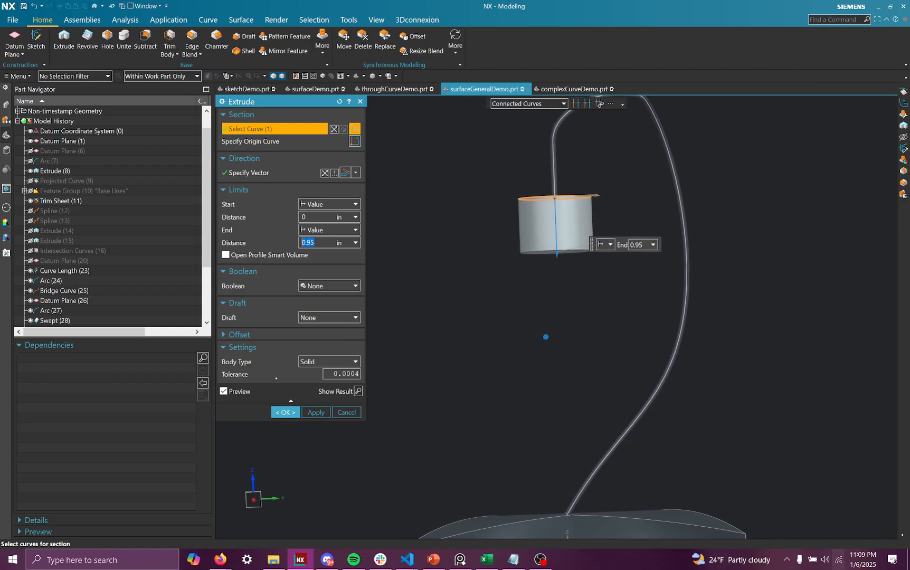
pyautogui.click(279, 415)
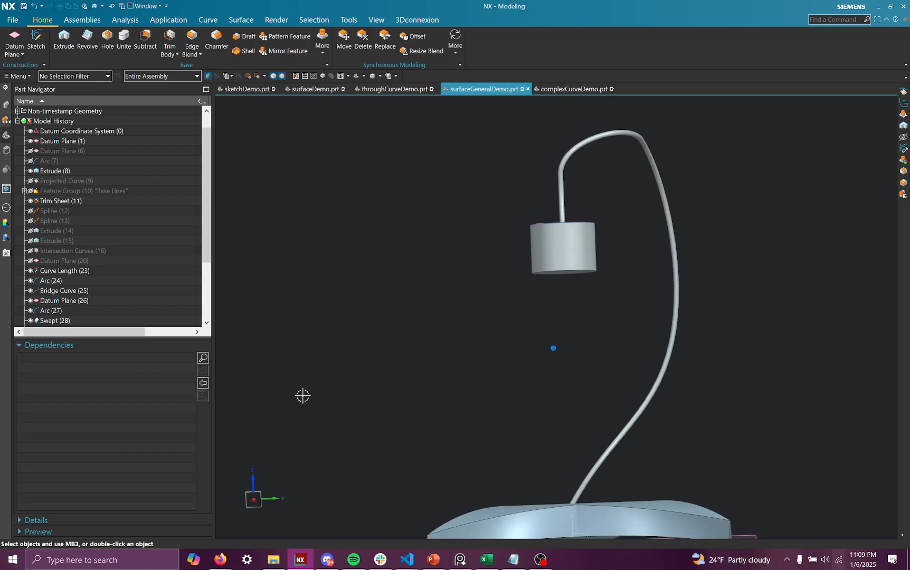
# Hide the extruded lamp head cylinder to expose the circle and the tube's end.
pyautogui.moveTo(302, 396); pyautogui.dragTo(435, 226, button='middle')
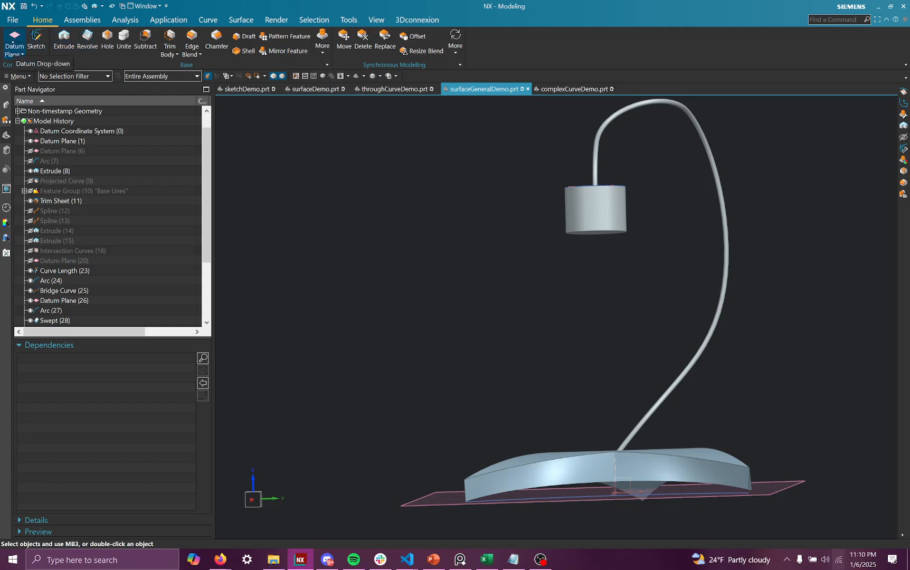
pyautogui.scroll(-2, 484, 233)
pyautogui.moveTo(483, 234); pyautogui.dragTo(525, 186, button='middle')
pyautogui.scroll(3, 525, 186)
pyautogui.scroll(-3, 532, 176)
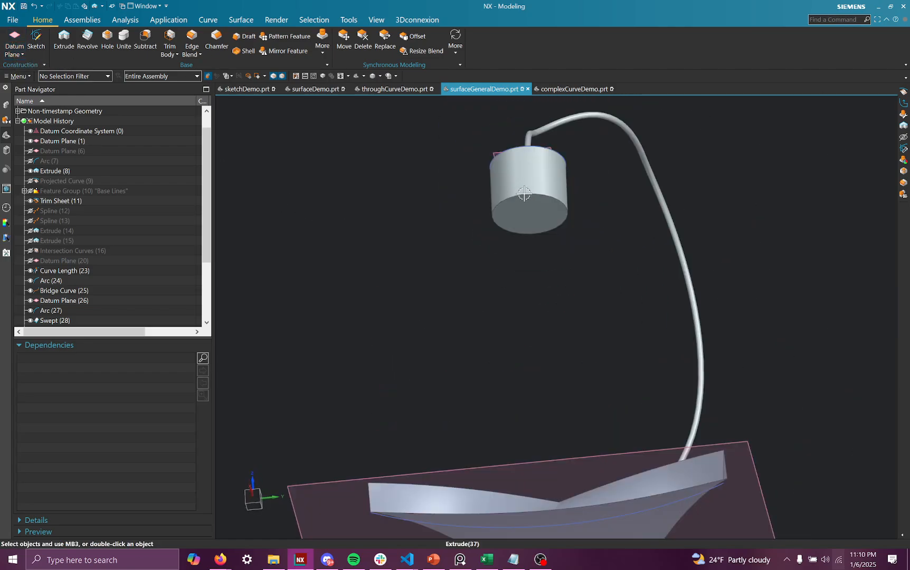
pyautogui.scroll(3, 524, 204)
pyautogui.rightClick(546, 210)
pyautogui.click(564, 202)
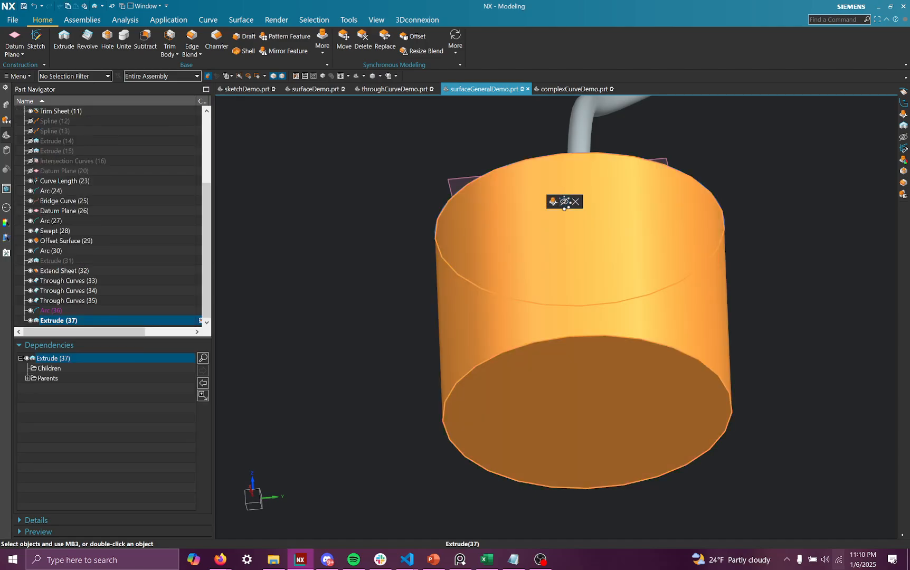
pyautogui.click(564, 201)
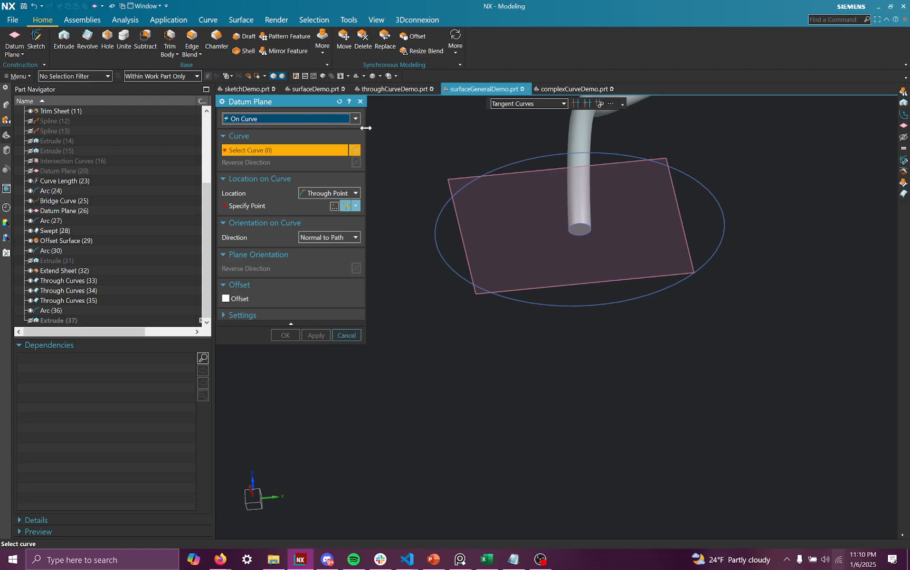
# Define a Point and Direction datum plane through the circle's center at the tube's end, with its normal along the X-axis.
pyautogui.click(349, 122)
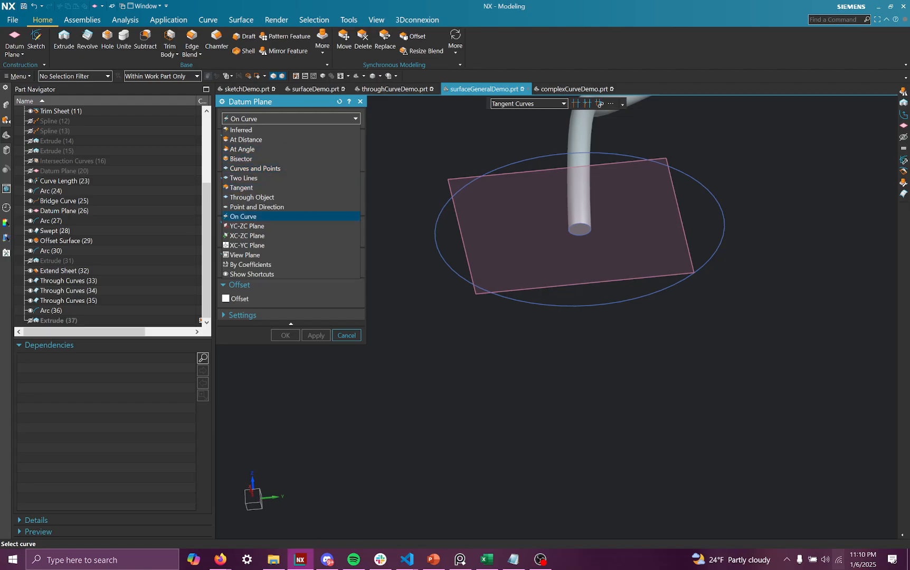
pyautogui.click(243, 216)
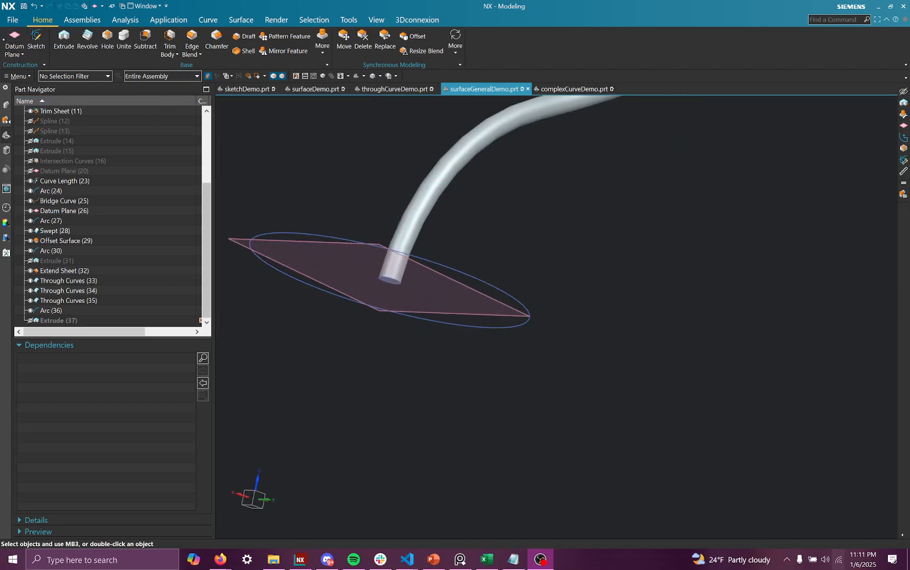
pyautogui.click(14, 38)
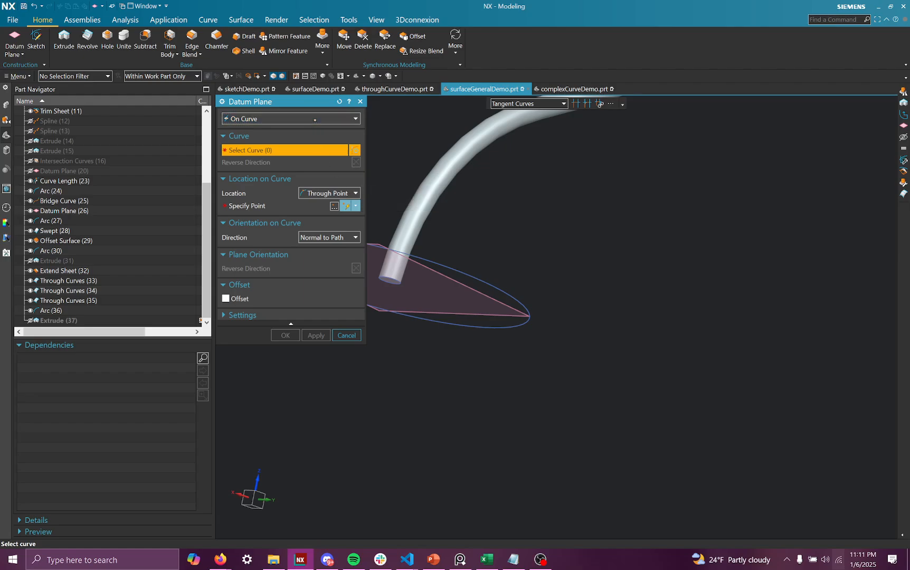
pyautogui.click(313, 119)
pyautogui.click(275, 207)
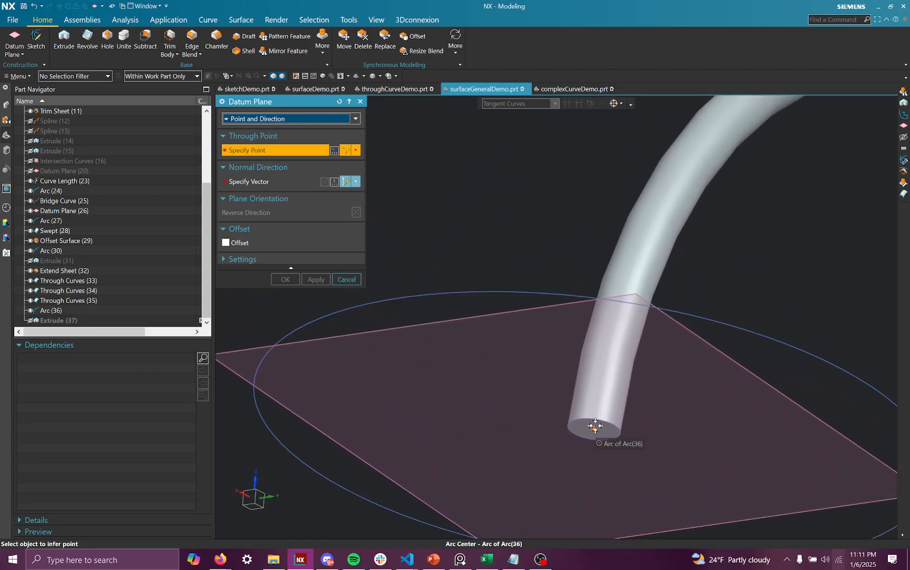
pyautogui.click(594, 429)
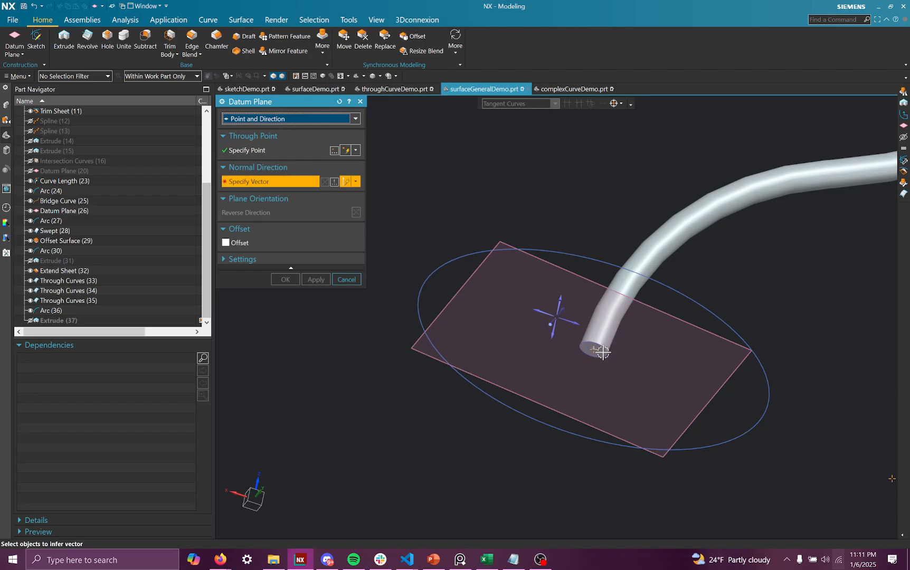
pyautogui.click(537, 308)
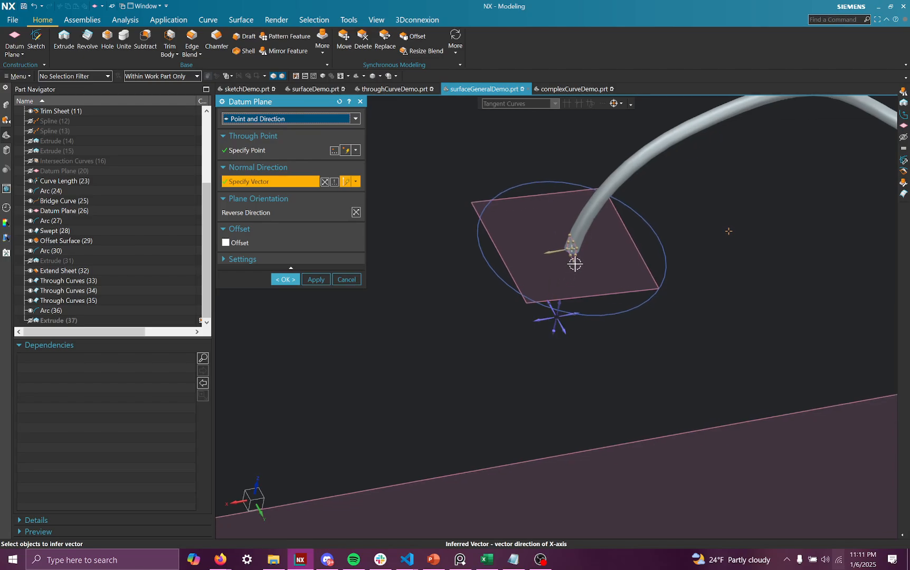
pyautogui.click(568, 315)
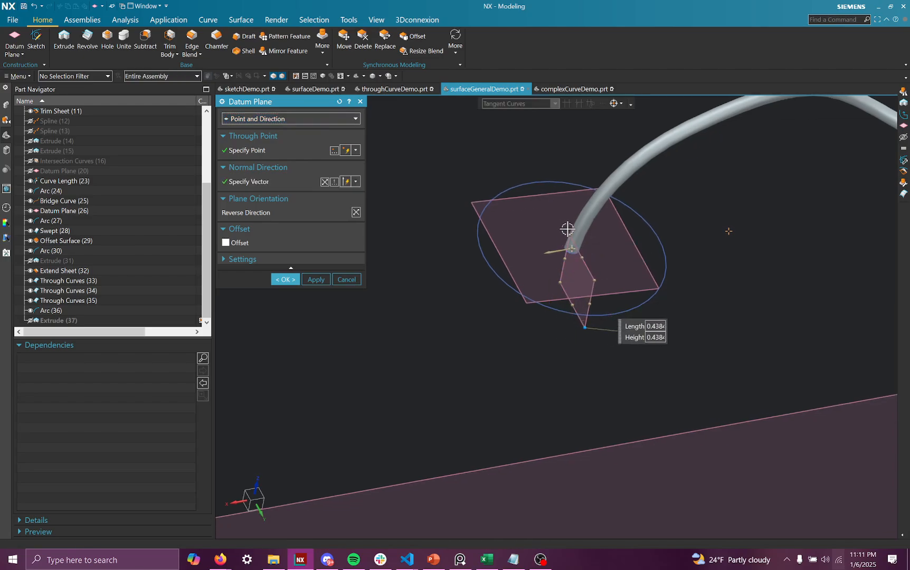
# Create the datum plane stretched downward to about 1.76 in long and 0.78 in high, and show the extruded cylinder again.
pyautogui.moveTo(568, 236); pyautogui.dragTo(565, 162)
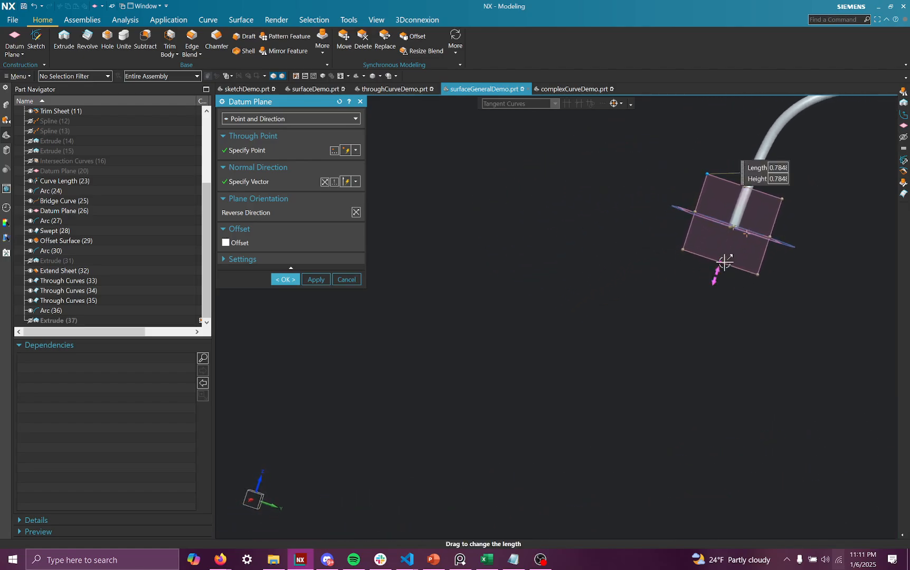
pyautogui.moveTo(721, 263); pyautogui.dragTo(664, 356)
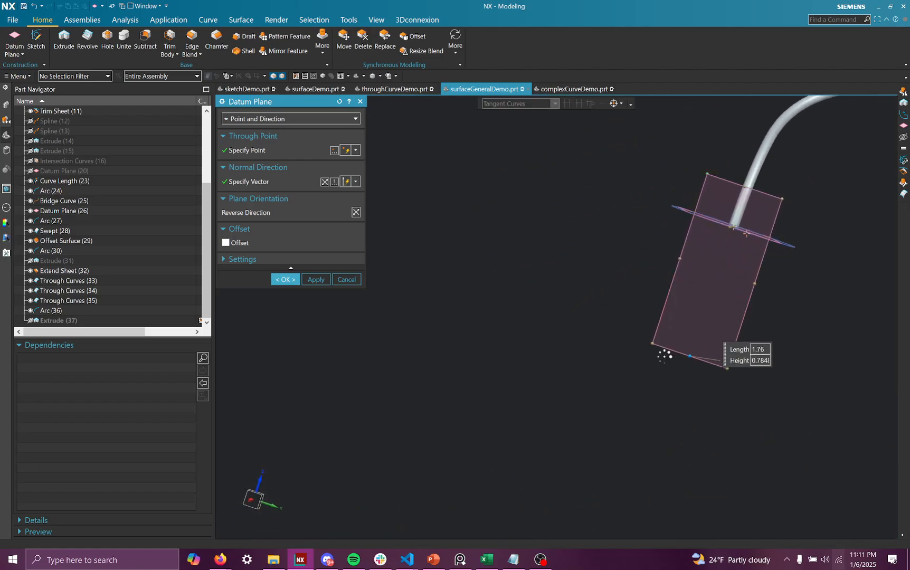
pyautogui.click(285, 279)
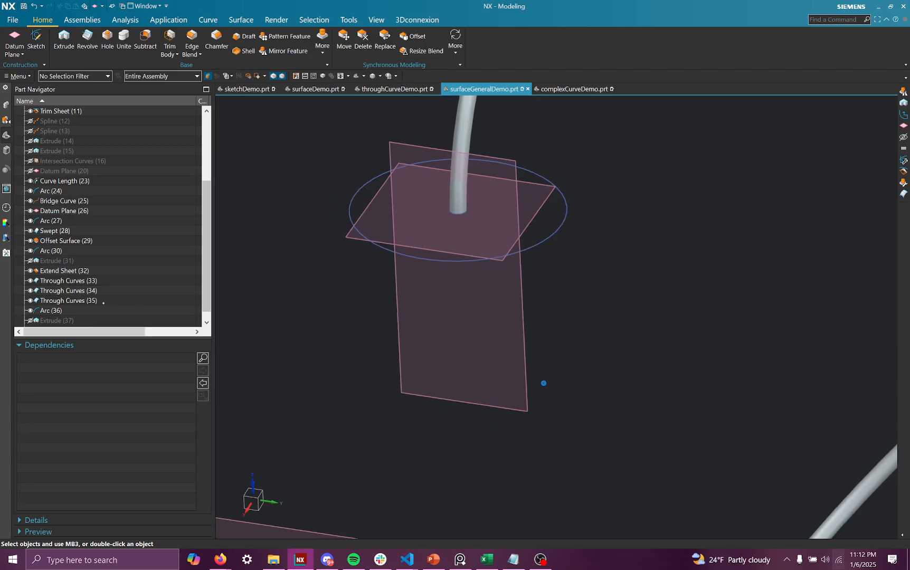
pyautogui.click(30, 310)
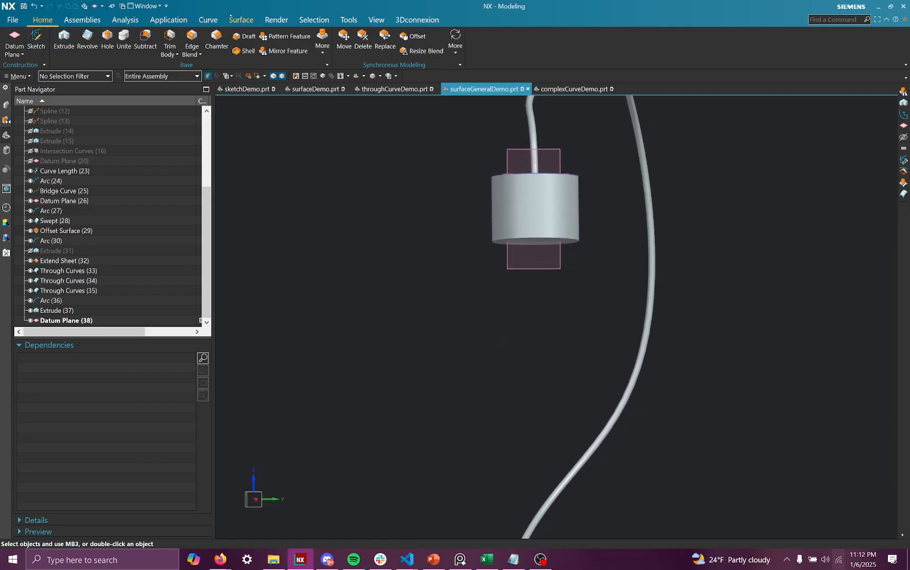
# Draw a degree 5 Through Points Studio Spline on the lamp head's datum plane, curving from the cylinder's lower rim through six points as a bulb profile.
pyautogui.click(228, 17)
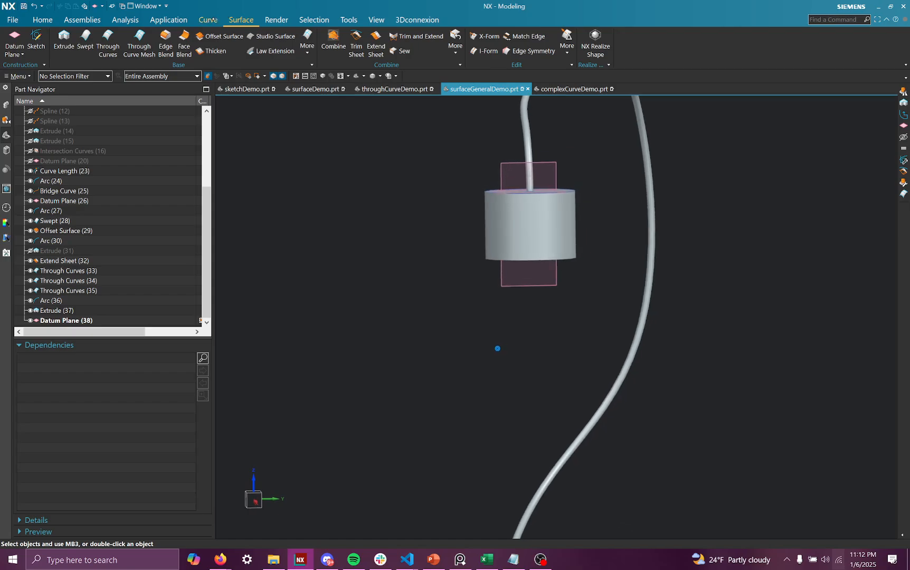
pyautogui.click(209, 20)
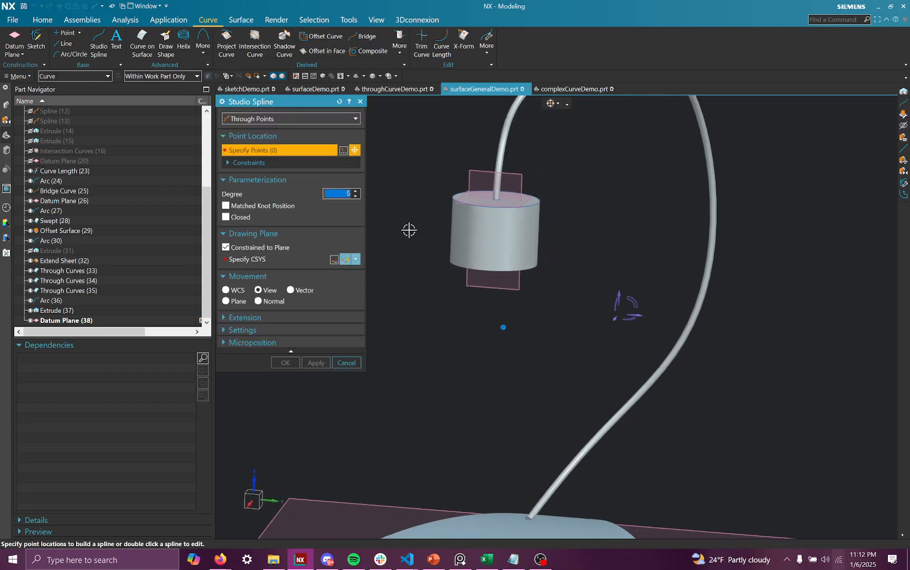
pyautogui.click(259, 258)
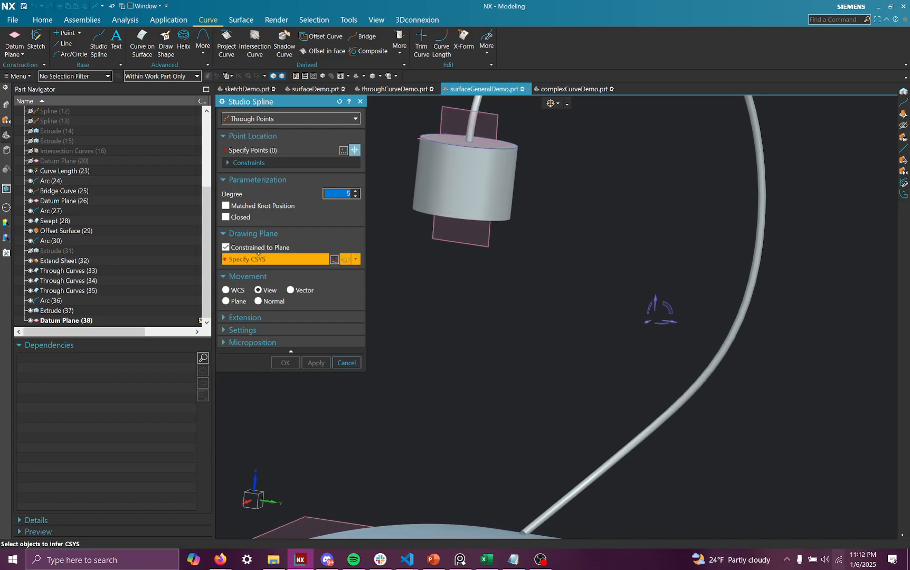
pyautogui.click(469, 240)
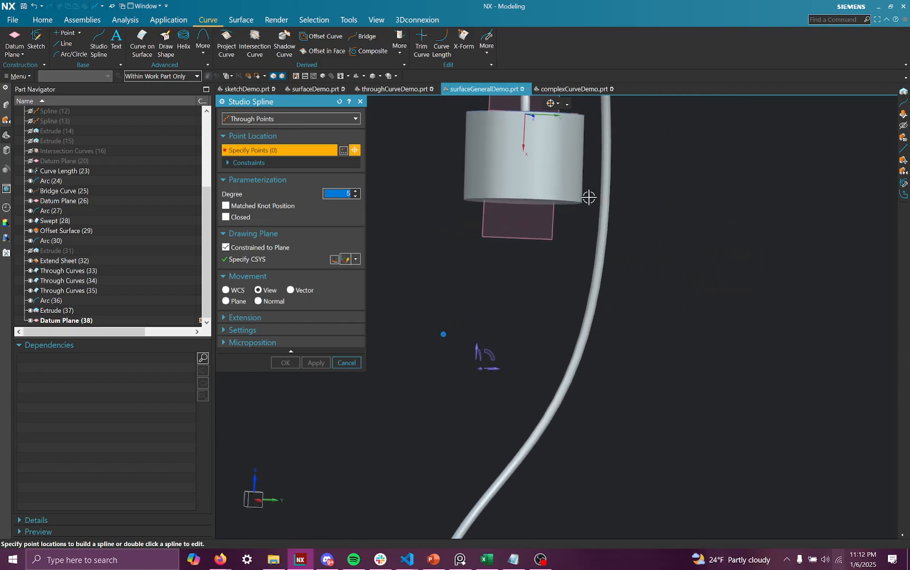
pyautogui.click(584, 202)
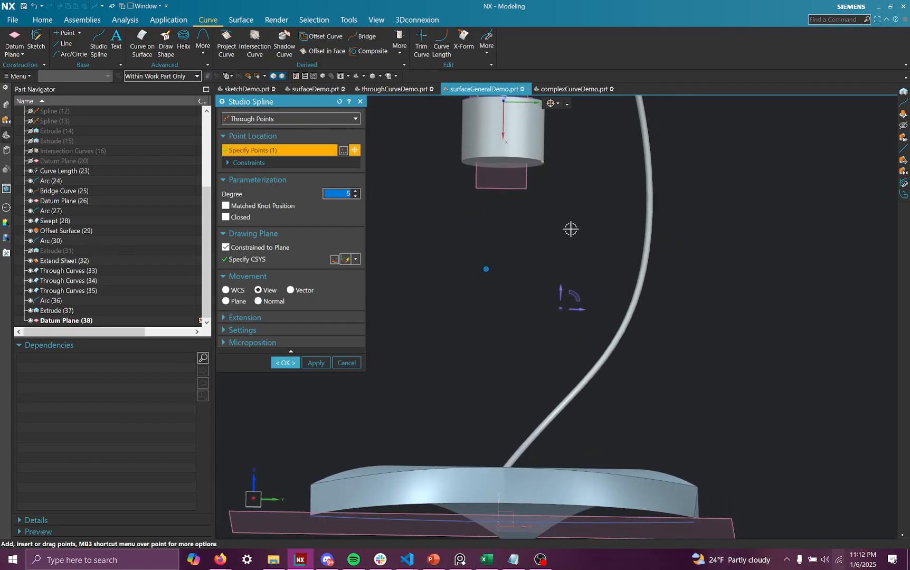
pyautogui.click(605, 265)
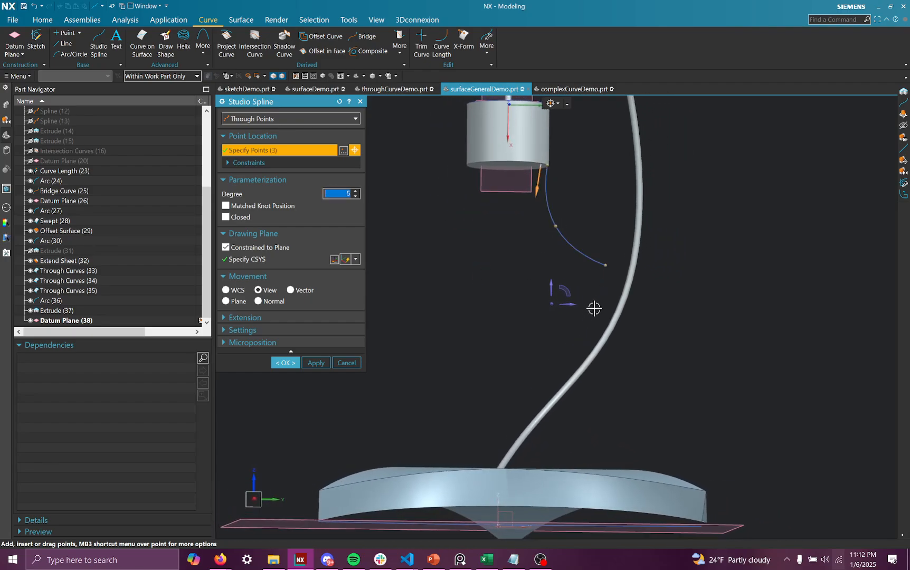
pyautogui.click(568, 336)
pyautogui.click(516, 347)
pyautogui.click(470, 327)
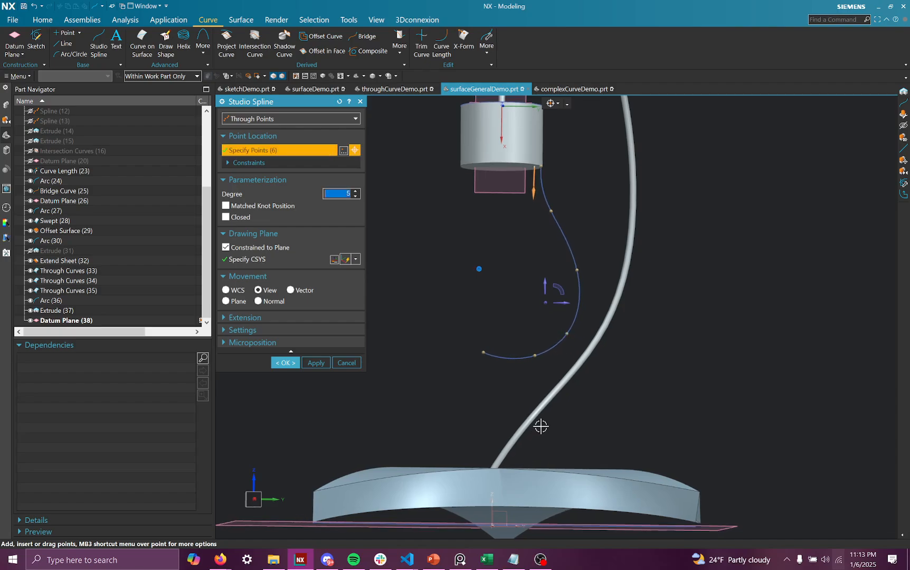
# Refine the spline's lower points so the profile ends beneath the cylinder's center, and accept the curve.
pyautogui.moveTo(541, 427); pyautogui.dragTo(564, 160, button='middle')
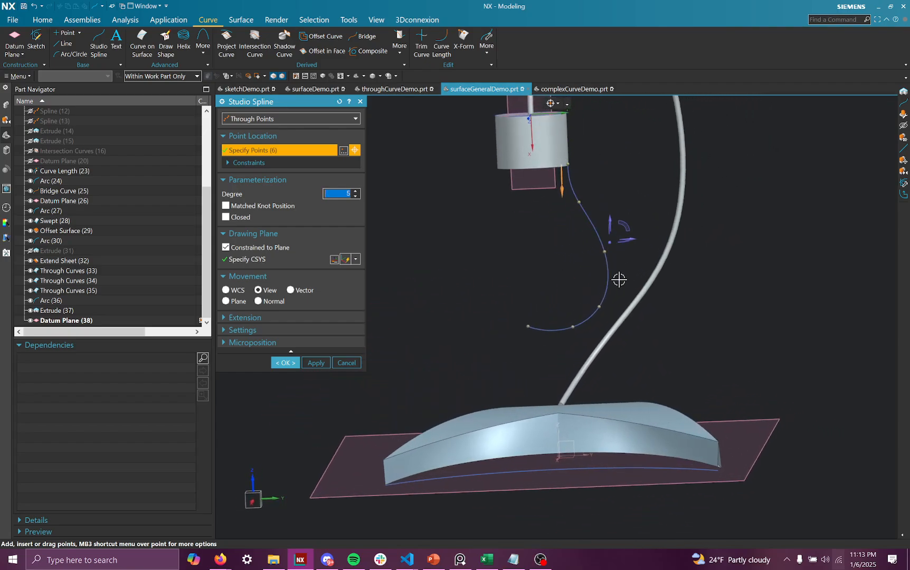
pyautogui.moveTo(618, 264); pyautogui.dragTo(540, 329, button='middle')
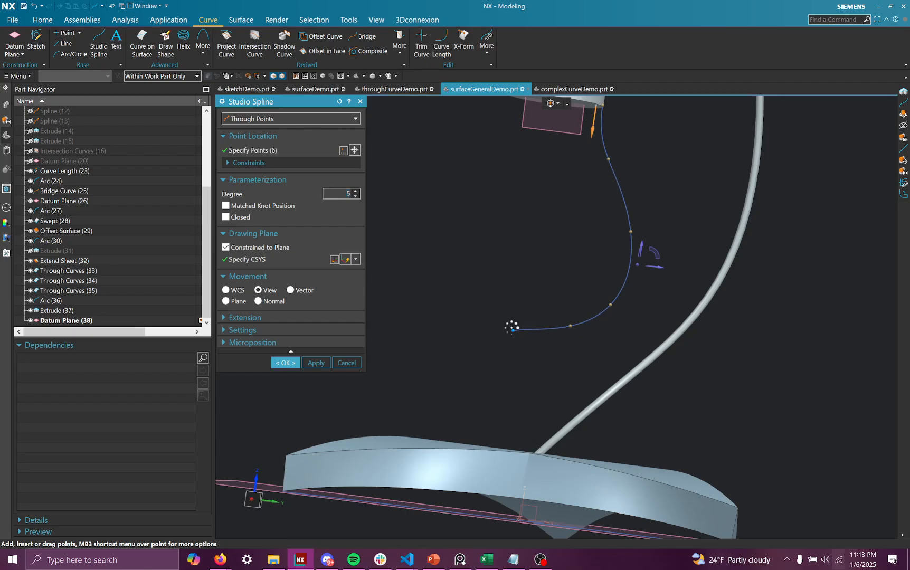
pyautogui.moveTo(555, 377); pyautogui.dragTo(601, 323, button='middle')
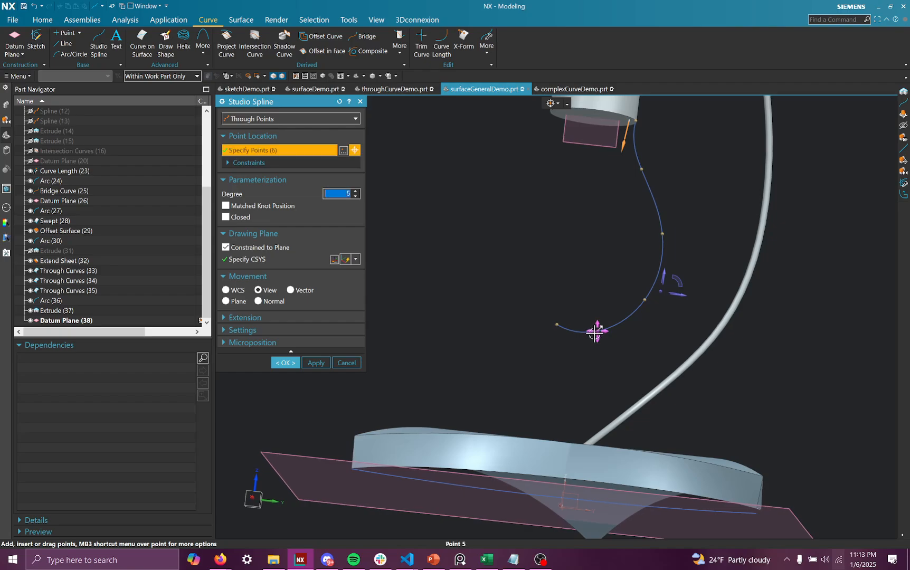
pyautogui.moveTo(565, 374); pyautogui.dragTo(652, 248, button='middle')
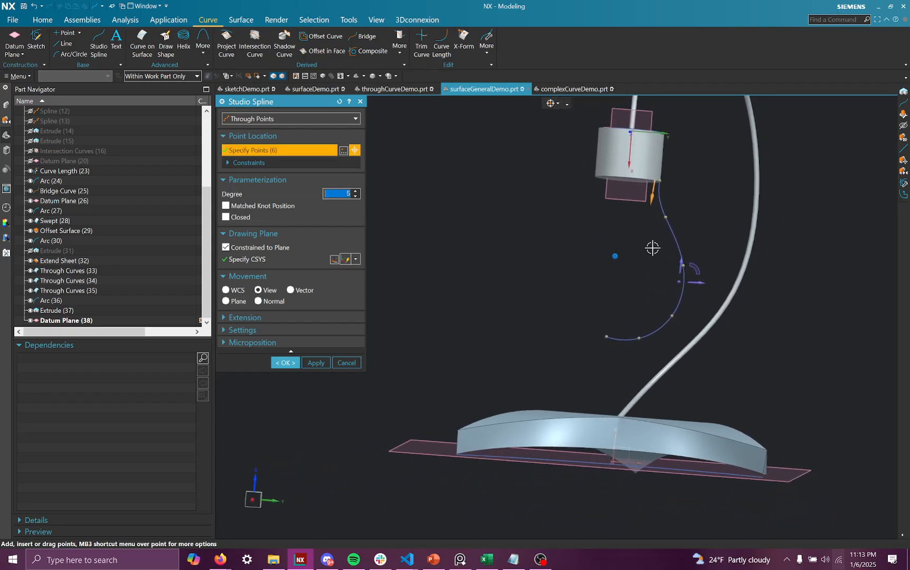
pyautogui.moveTo(608, 151); pyautogui.dragTo(589, 312, button='middle')
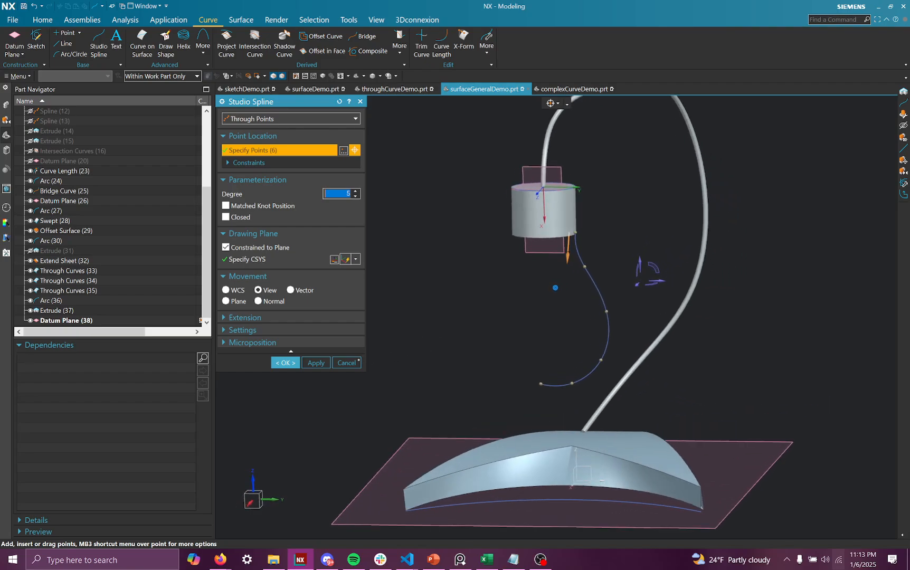
pyautogui.click(289, 362)
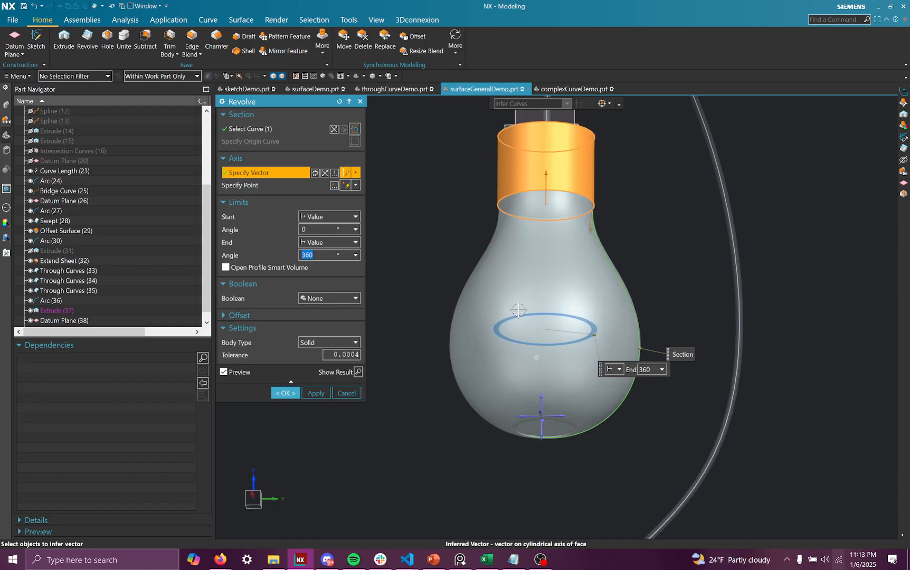
# Revolve the bulb profile 360° about the cylinder's axis, uniting it with the cylinder, and chamfer the cylinder's top edge 0.2 in at 45°.
pyautogui.click(323, 299)
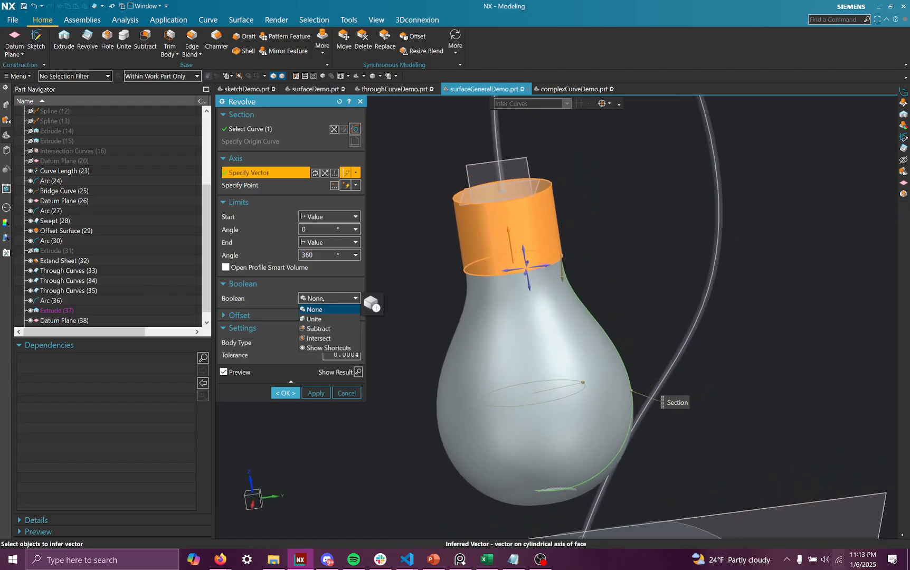
pyautogui.click(335, 319)
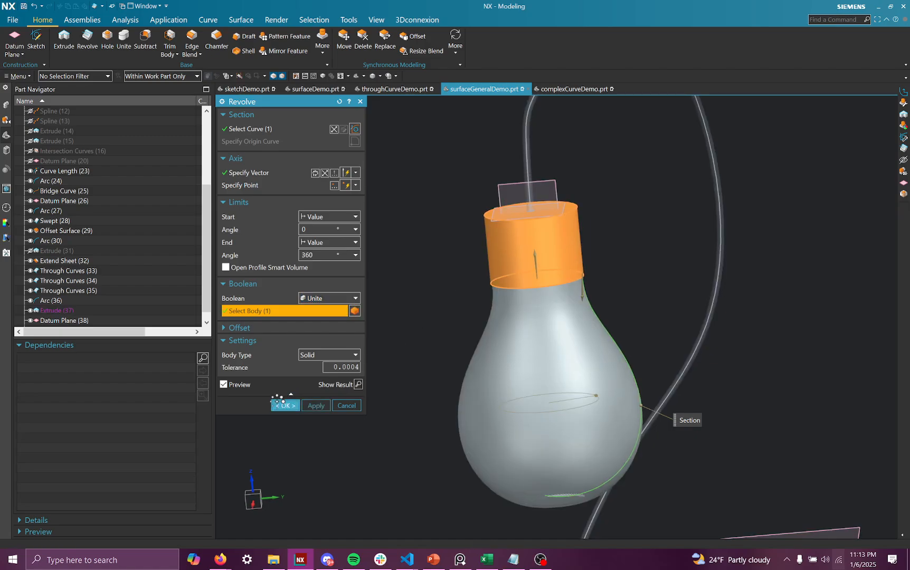
pyautogui.click(285, 405)
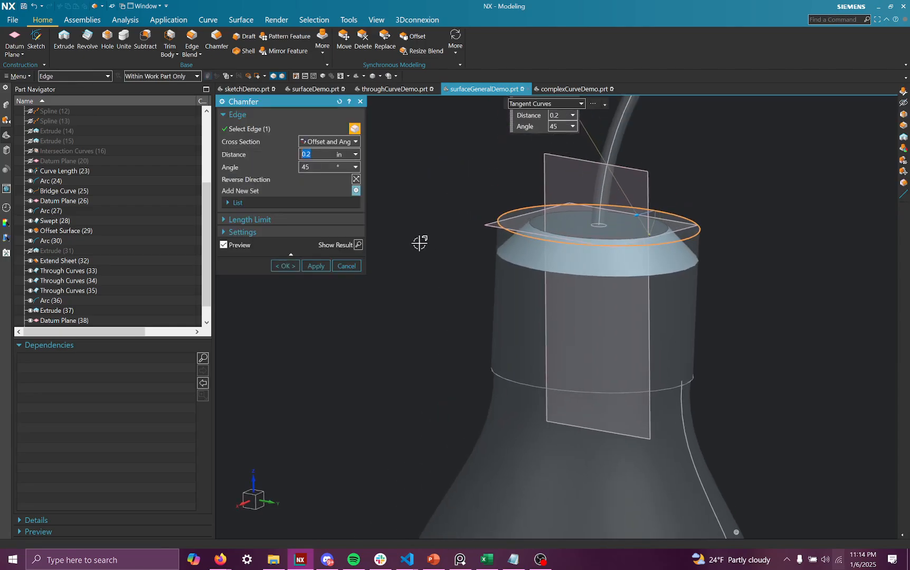
pyautogui.click(290, 268)
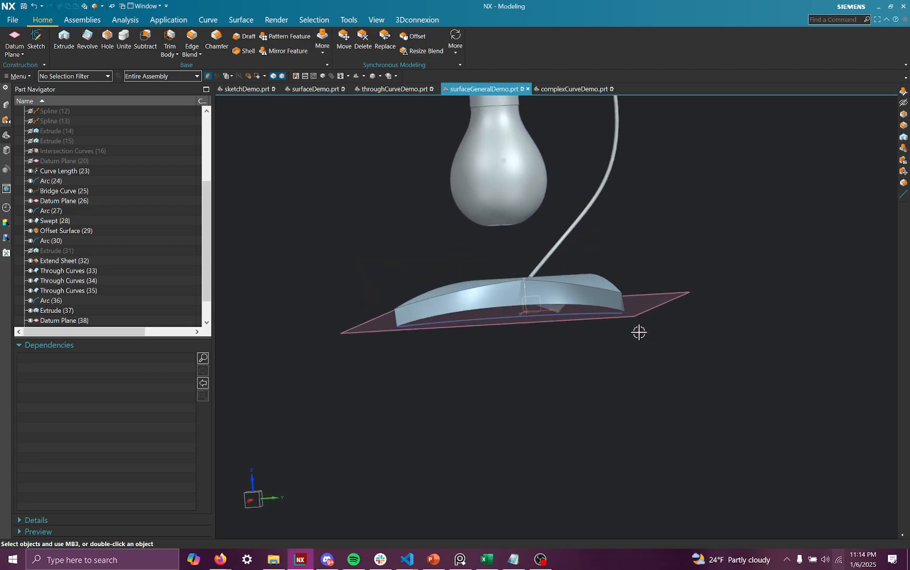
pyautogui.moveTo(646, 283); pyautogui.dragTo(714, 348, button='middle')
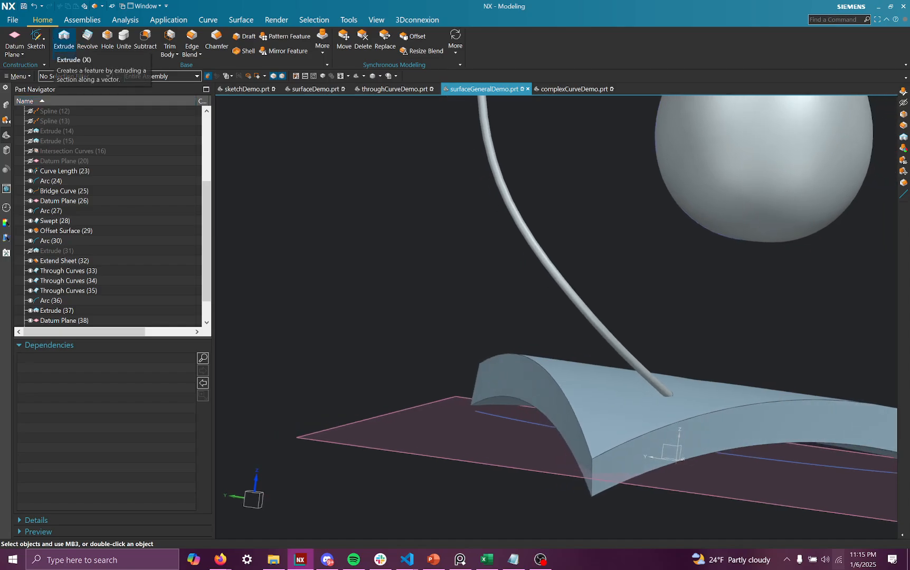
pyautogui.click(36, 42)
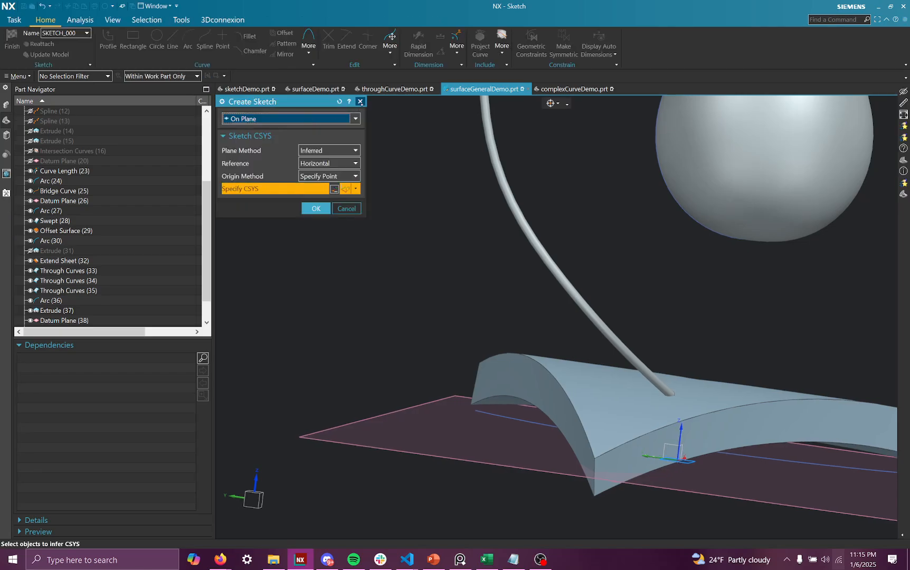
pyautogui.click(360, 102)
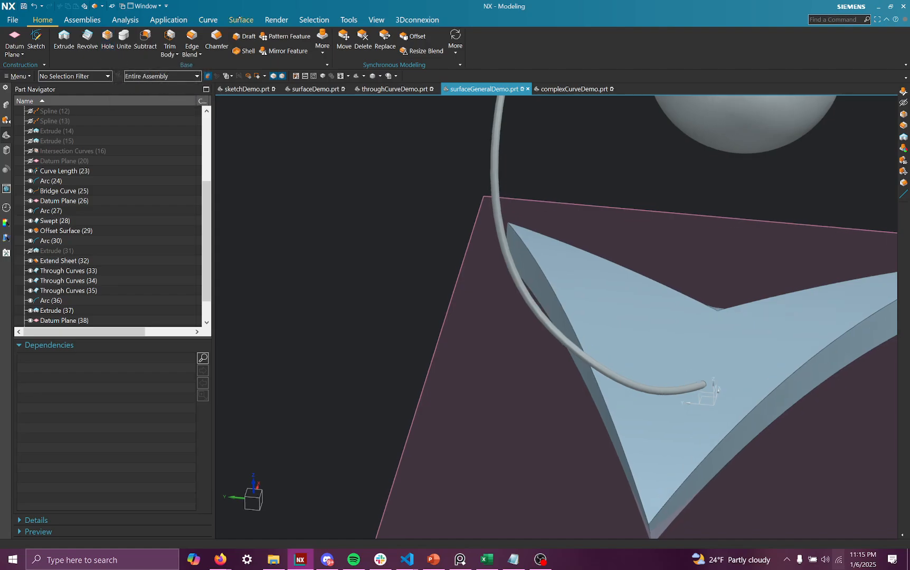
pyautogui.moveTo(596, 296); pyautogui.dragTo(570, 419, button='middle')
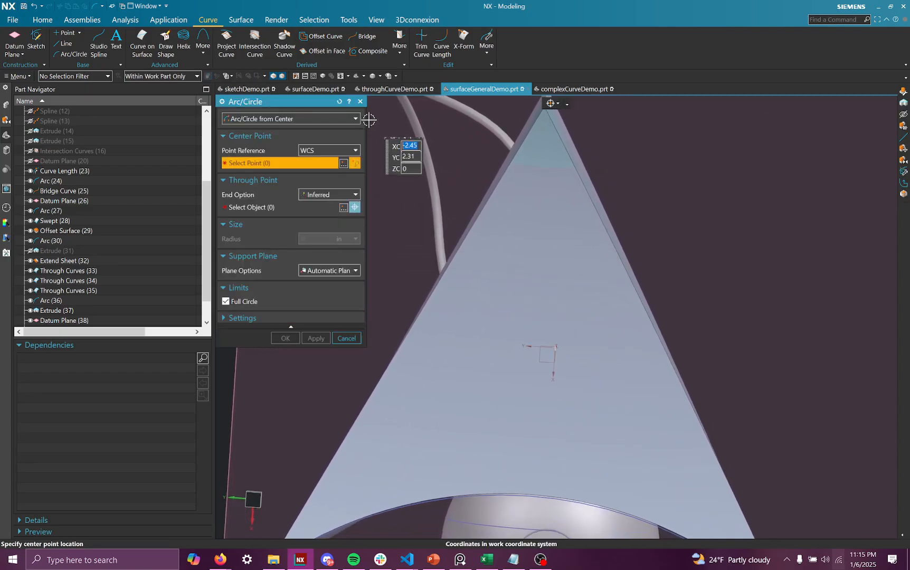
pyautogui.click(360, 102)
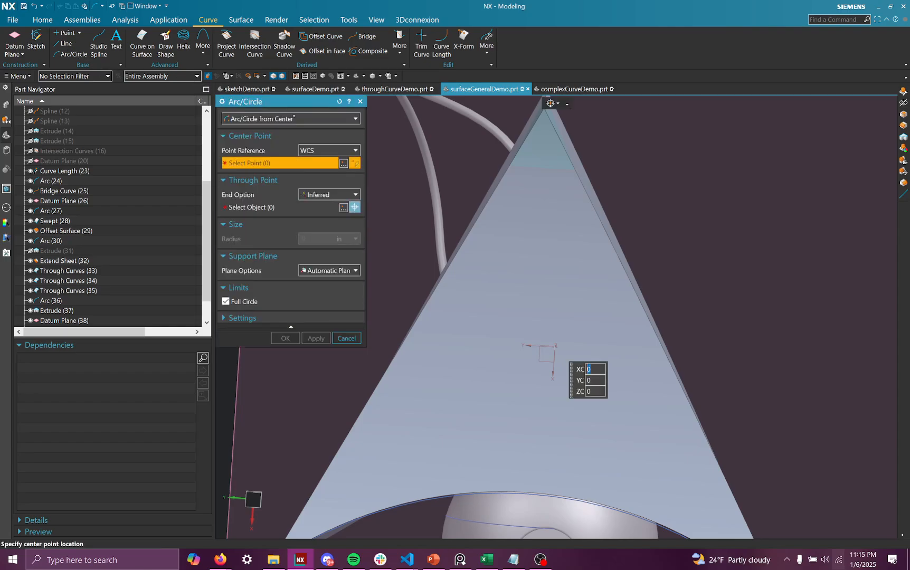
# Draw a full circle of about 0.5 in radius from its center on the datum plane beneath the base, under the tube's foot.
pyautogui.scroll(-2, 568, 347)
pyautogui.moveTo(456, 193); pyautogui.dragTo(392, 337, button='middle')
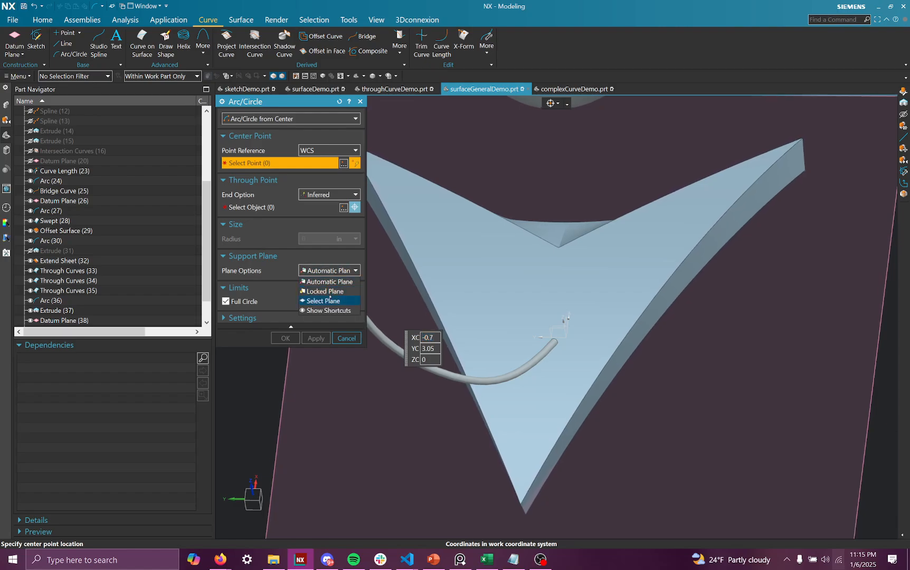
pyautogui.click(330, 299)
pyautogui.click(645, 420)
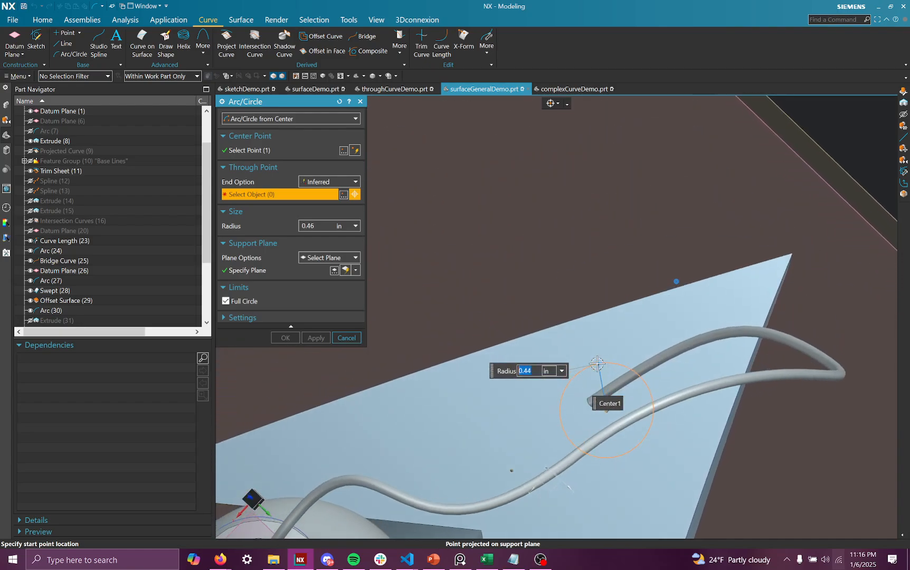
pyautogui.click(591, 353)
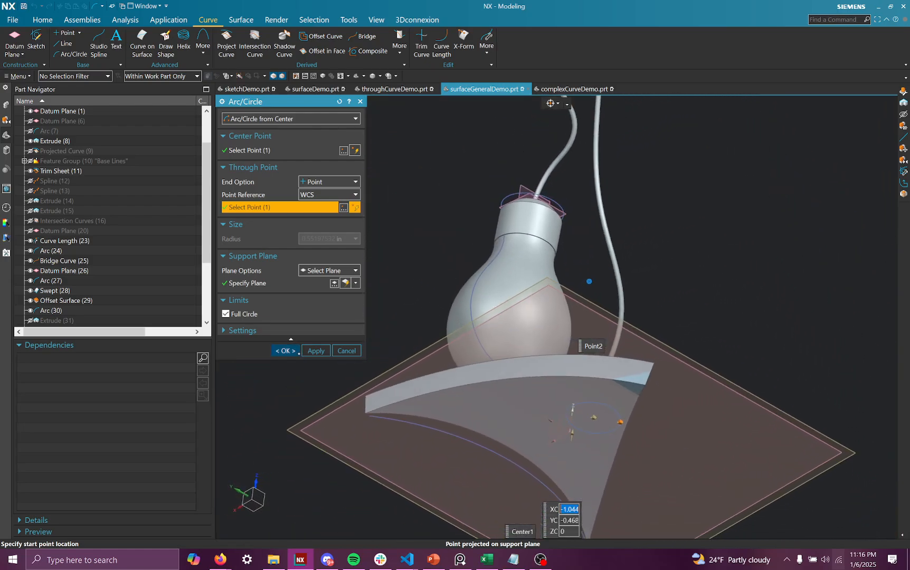
pyautogui.click(290, 351)
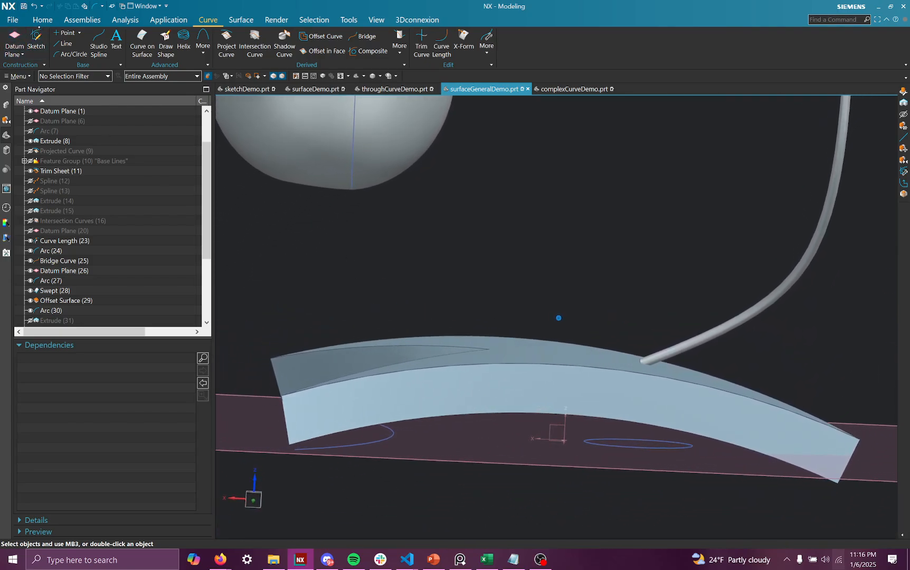
# Extrude the circle beneath the base 2.16 in upward through the base as a separate sheet body.
pyautogui.click(41, 20)
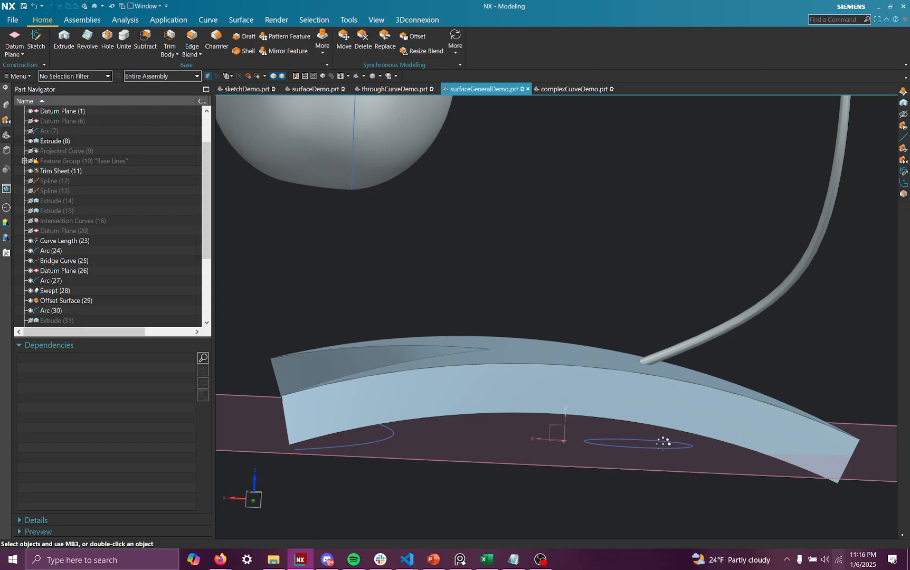
pyautogui.press('x')
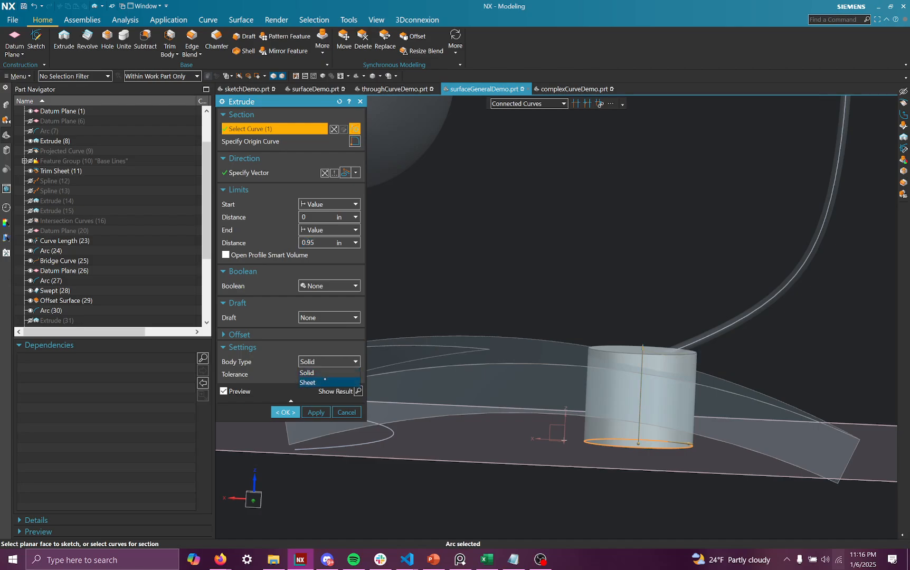
pyautogui.moveTo(643, 328); pyautogui.dragTo(652, 232)
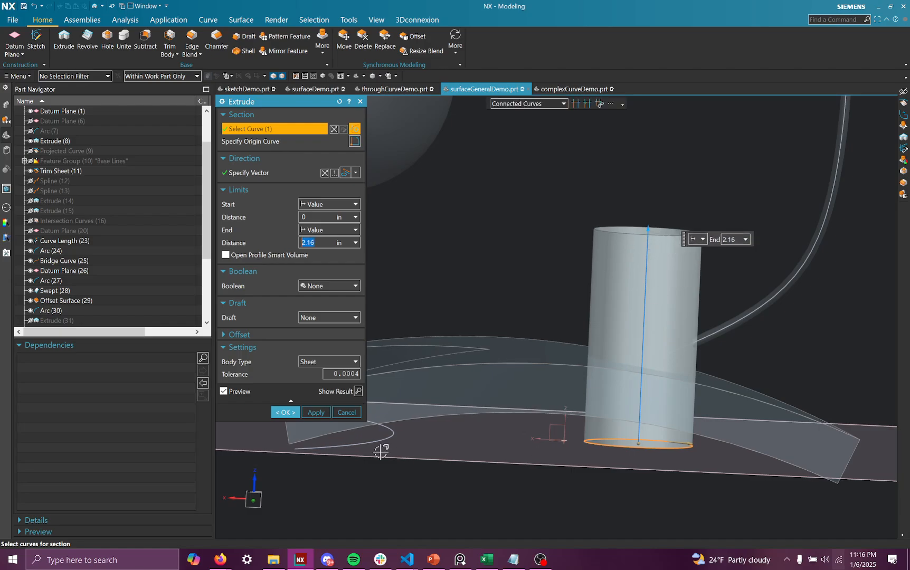
pyautogui.middleClick(553, 439)
# Hide the base's near side wall and its lower offset surface to expose the extruded cylinder inside the base.
pyautogui.moveTo(552, 441); pyautogui.dragTo(630, 402, button='middle')
pyautogui.rightClick(619, 394)
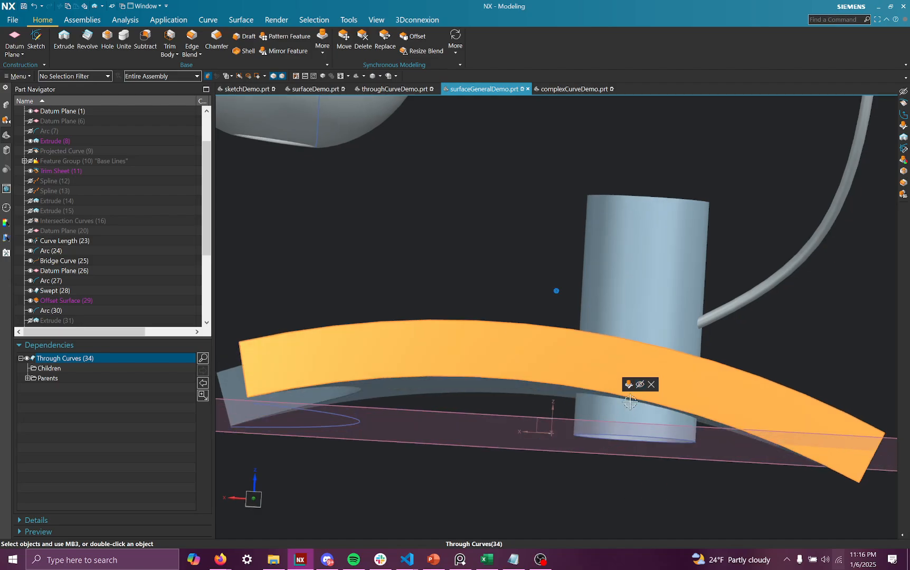
pyautogui.press('Escape')
pyautogui.rightClick(555, 386)
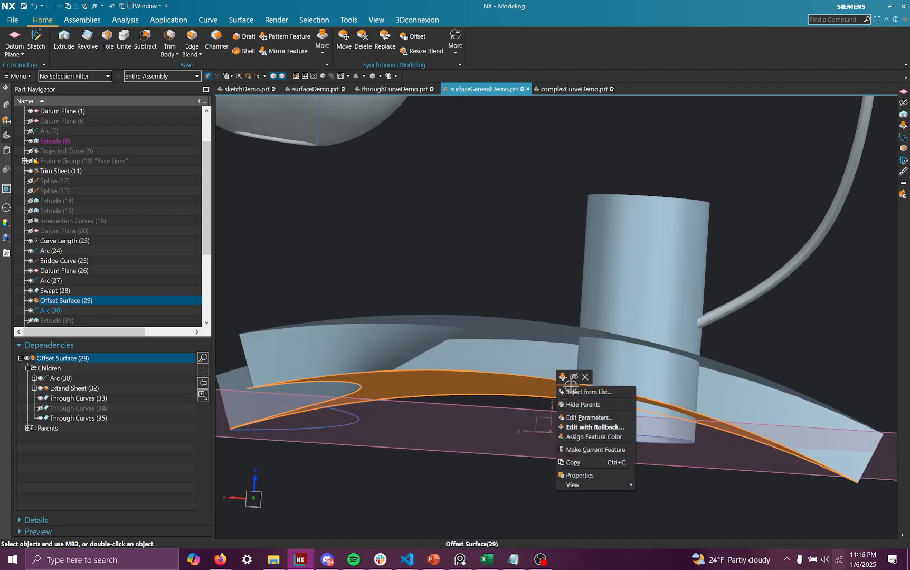
pyautogui.hotkey('ctrl', 'b')
# Trim the extruded cylinder sheet at the base's upper surface, discarding the portion below that surface.
pyautogui.moveTo(612, 402); pyautogui.dragTo(647, 320, button='middle')
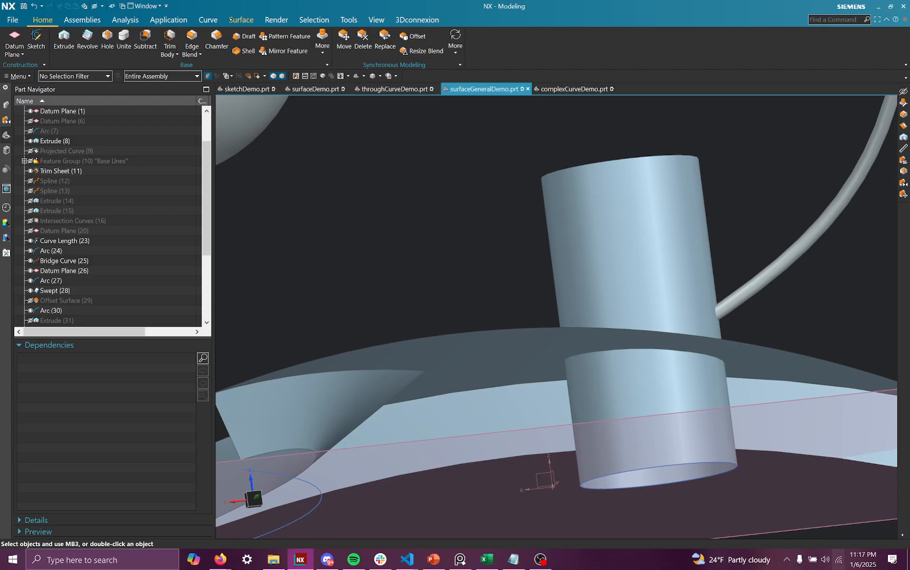
pyautogui.click(240, 19)
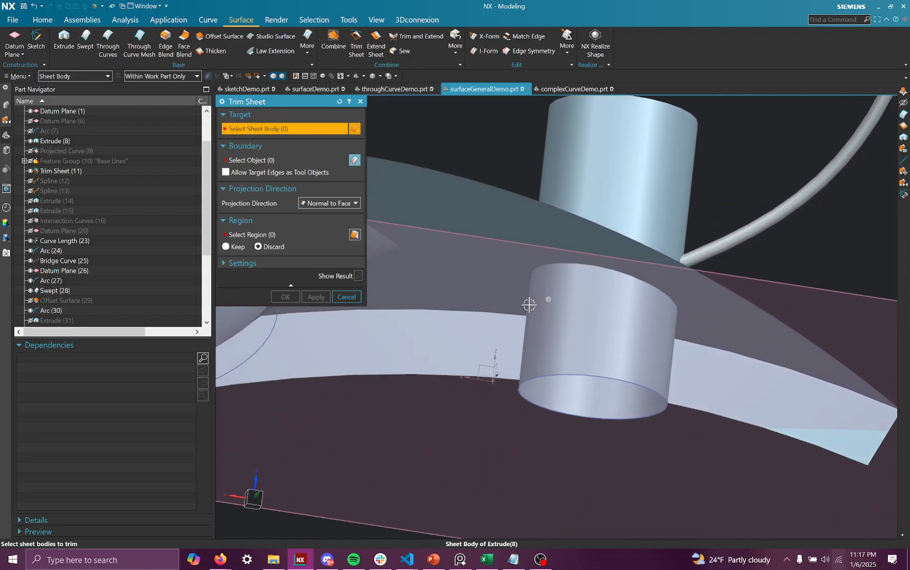
pyautogui.click(557, 306)
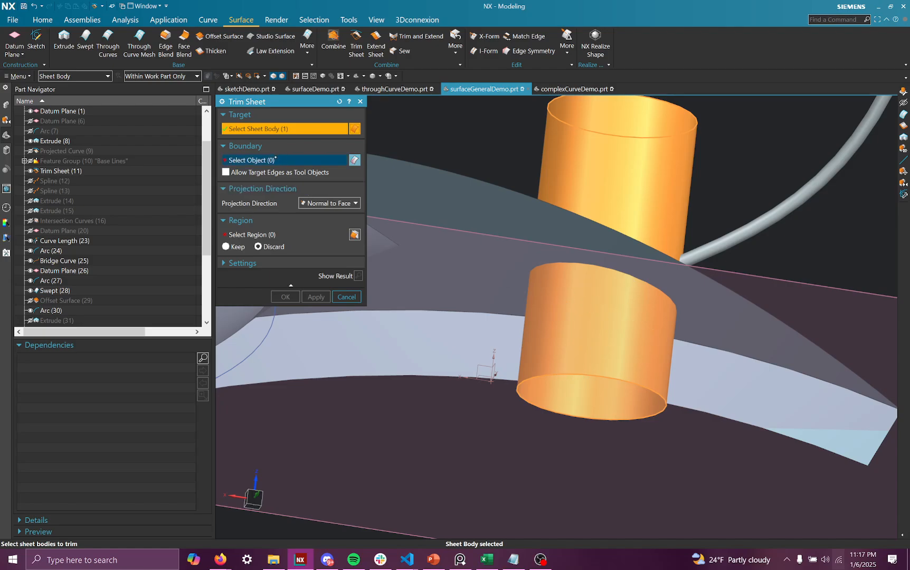
pyautogui.click(275, 159)
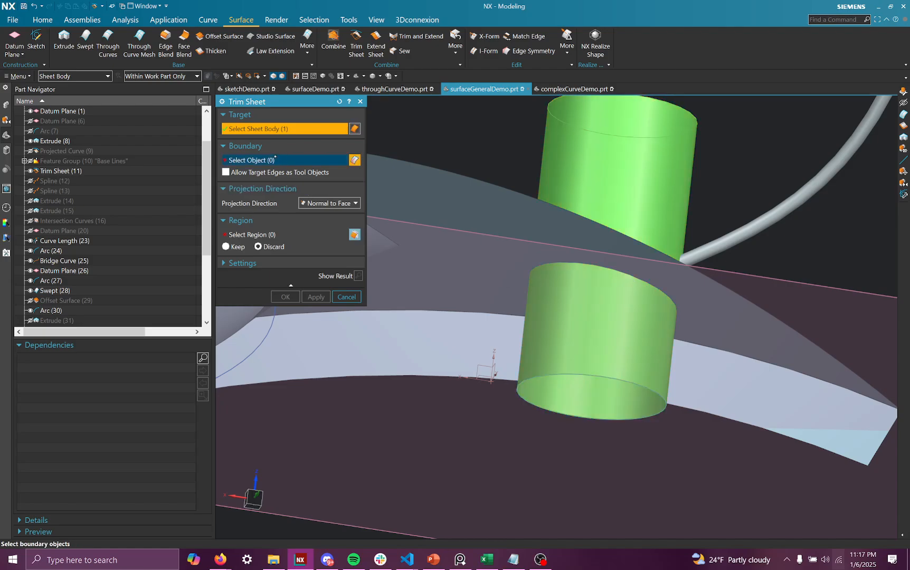
pyautogui.click(528, 207)
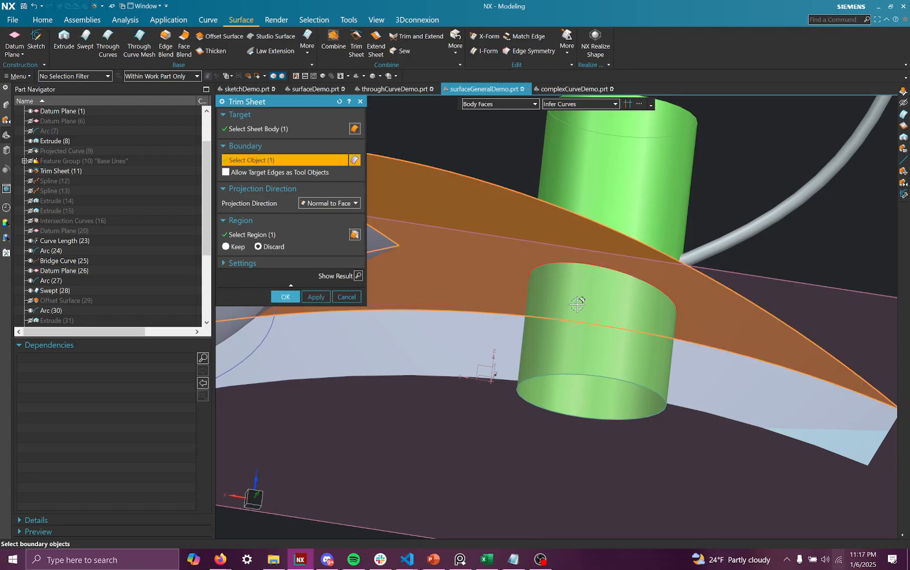
pyautogui.moveTo(577, 304); pyautogui.dragTo(641, 388, button='middle')
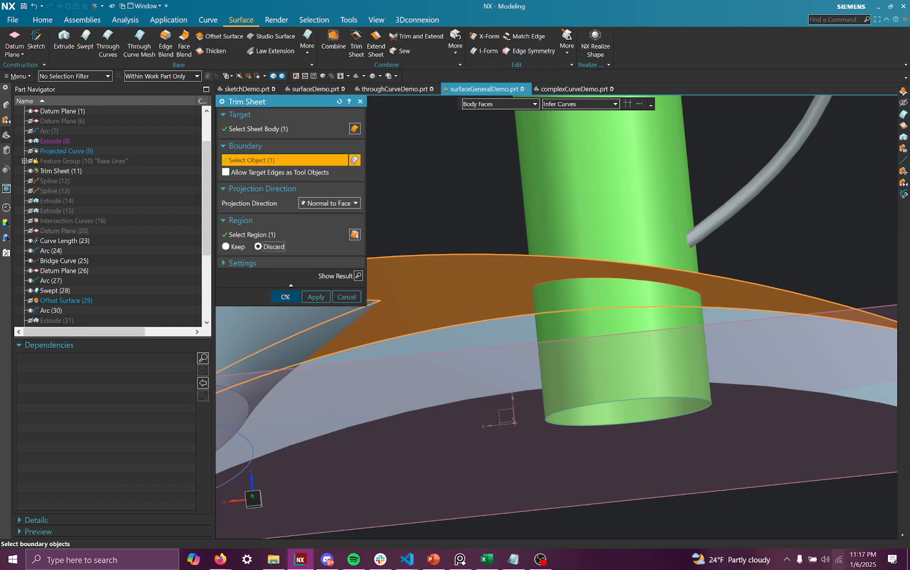
pyautogui.middleClick(328, 320)
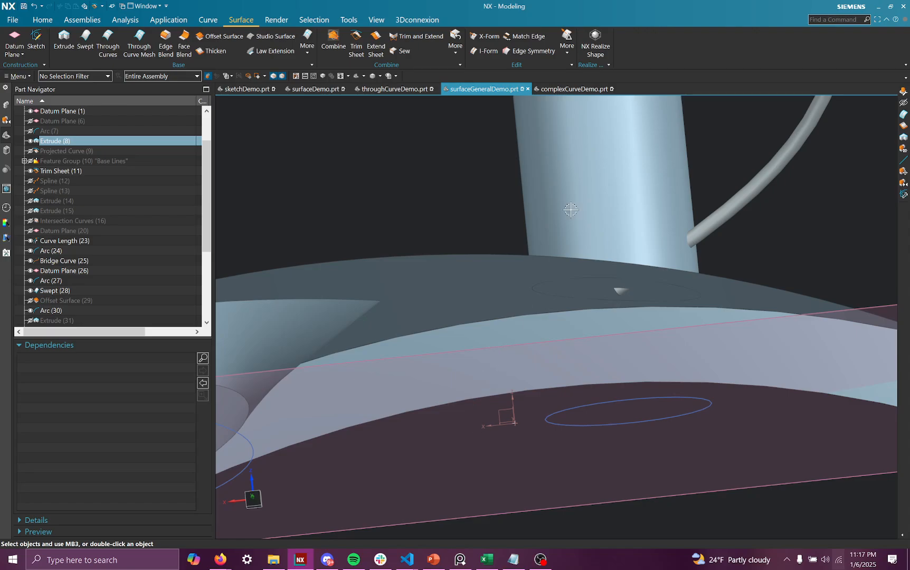
# Trim the base's upper surface with the cylinder sheet as boundary, keeping the region outside the cylinder.
pyautogui.moveTo(498, 399); pyautogui.dragTo(548, 379, button='middle')
pyautogui.moveTo(609, 299); pyautogui.dragTo(535, 289, button='middle')
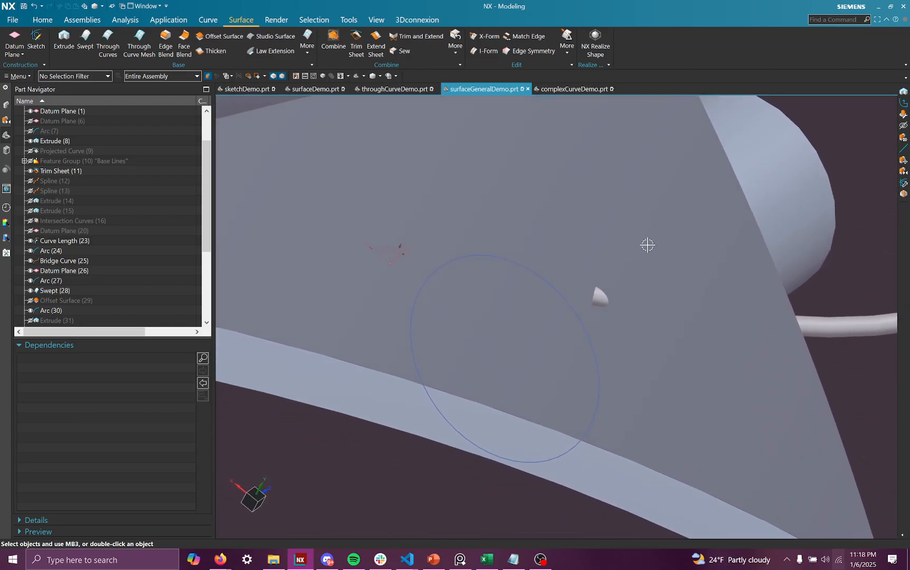
pyautogui.moveTo(646, 245); pyautogui.dragTo(650, 299, button='middle')
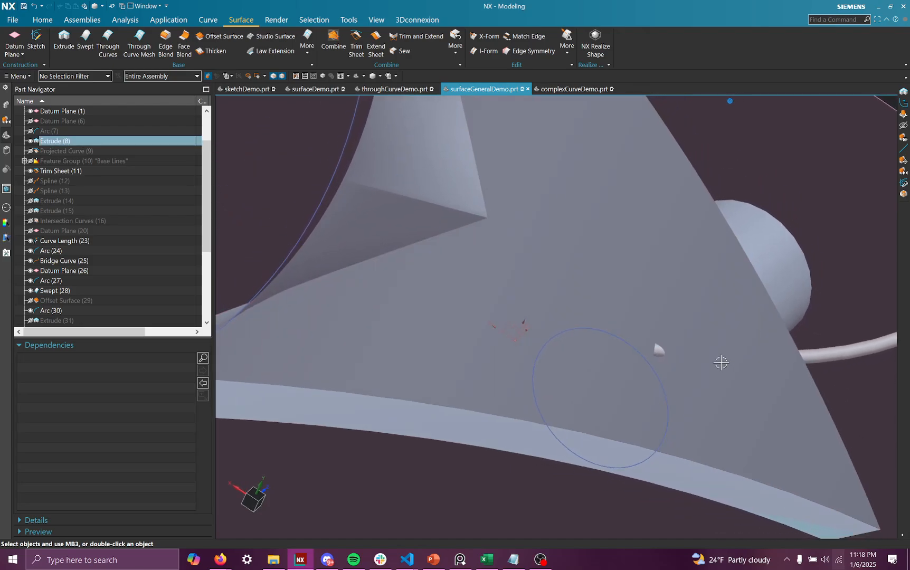
pyautogui.moveTo(721, 362); pyautogui.dragTo(516, 244, button='middle')
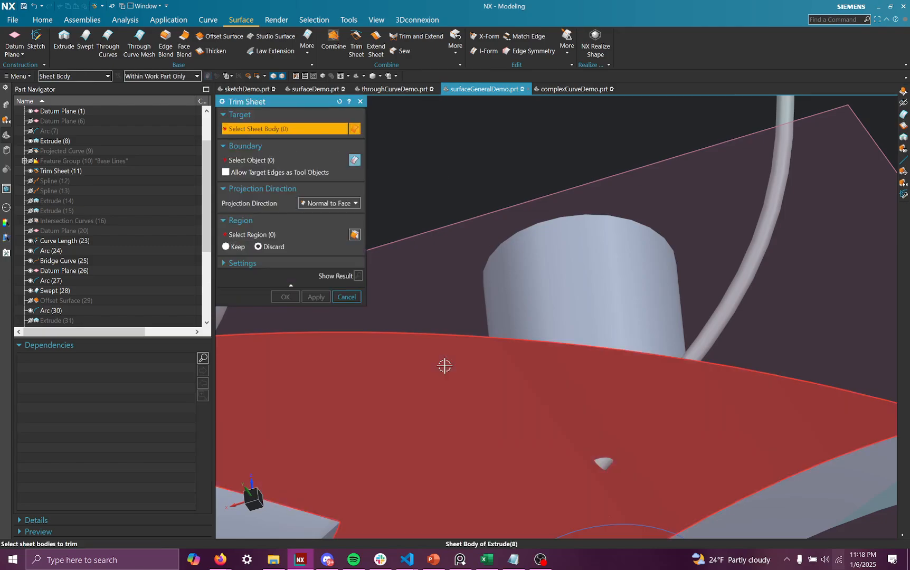
pyautogui.click(444, 366)
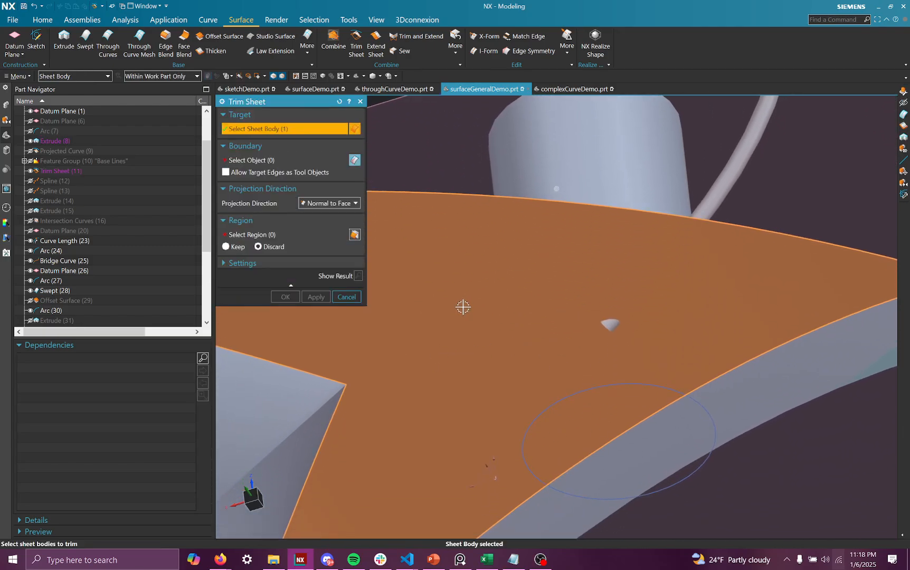
pyautogui.click(247, 160)
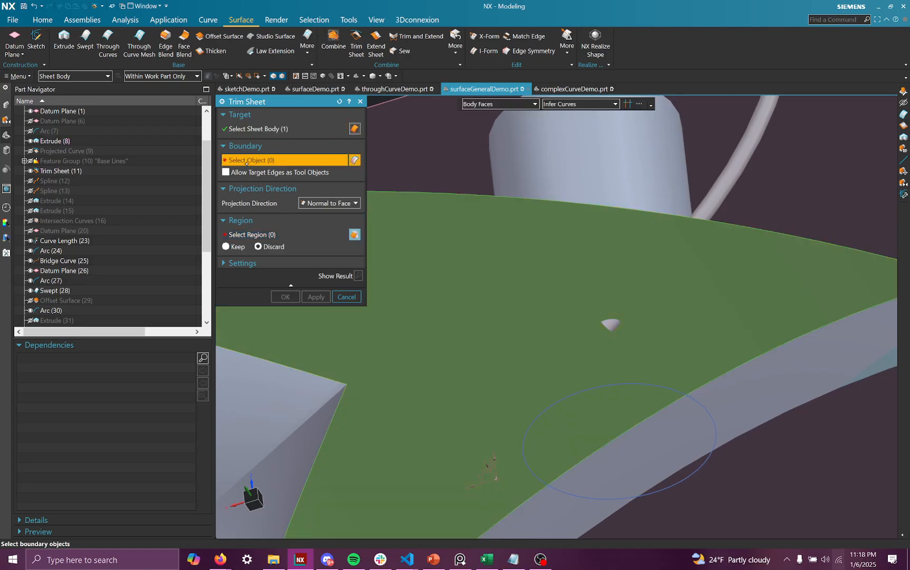
pyautogui.click(610, 172)
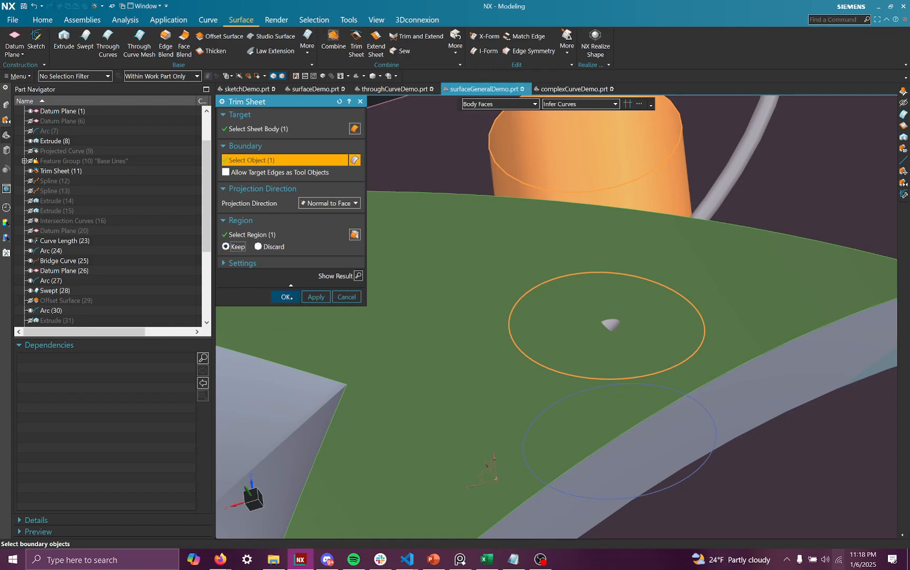
pyautogui.click(286, 297)
# Draw a degree-5 Studio Spline through three points rising across the cylinder, constrained to the datum coordinate system's vertical plane.
pyautogui.moveTo(295, 301); pyautogui.dragTo(582, 304, button='middle')
pyautogui.click(507, 158)
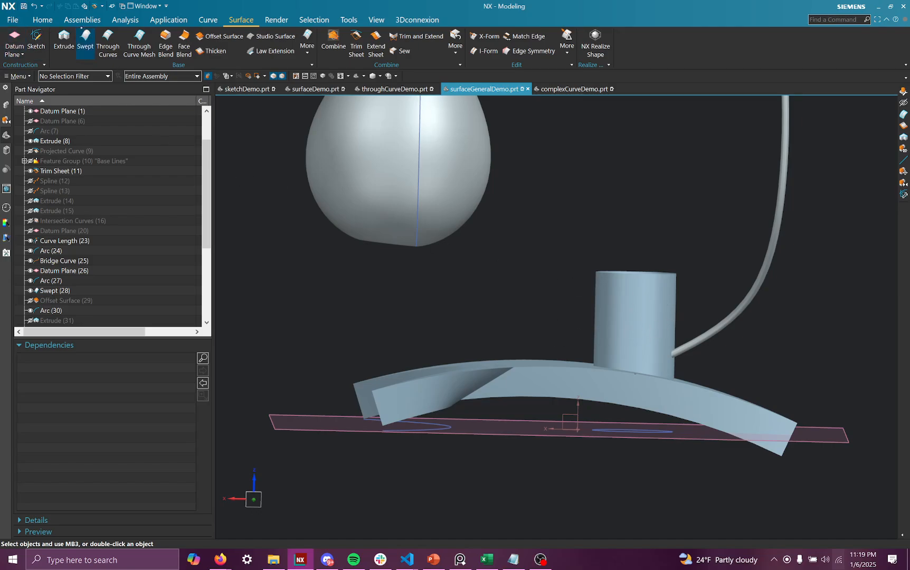
pyautogui.click(275, 21)
pyautogui.click(211, 20)
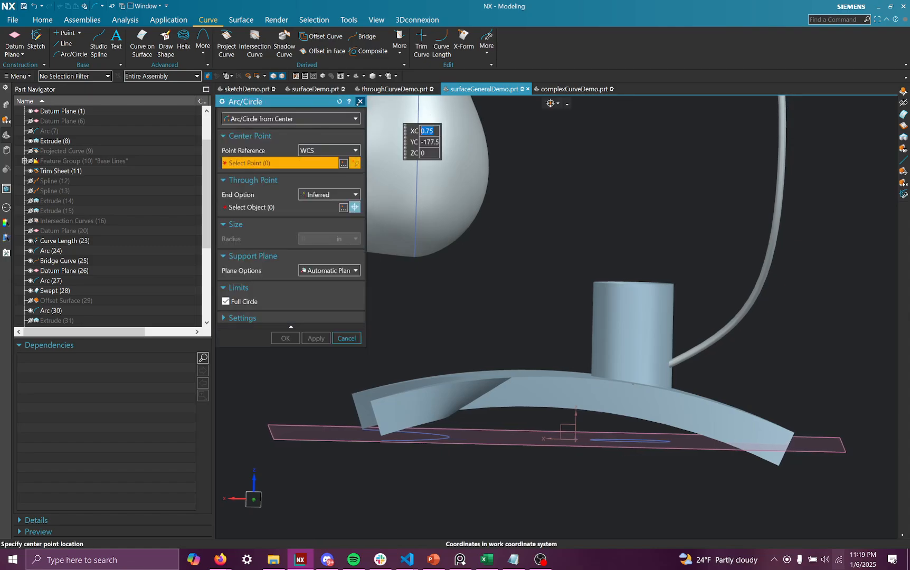
pyautogui.click(353, 101)
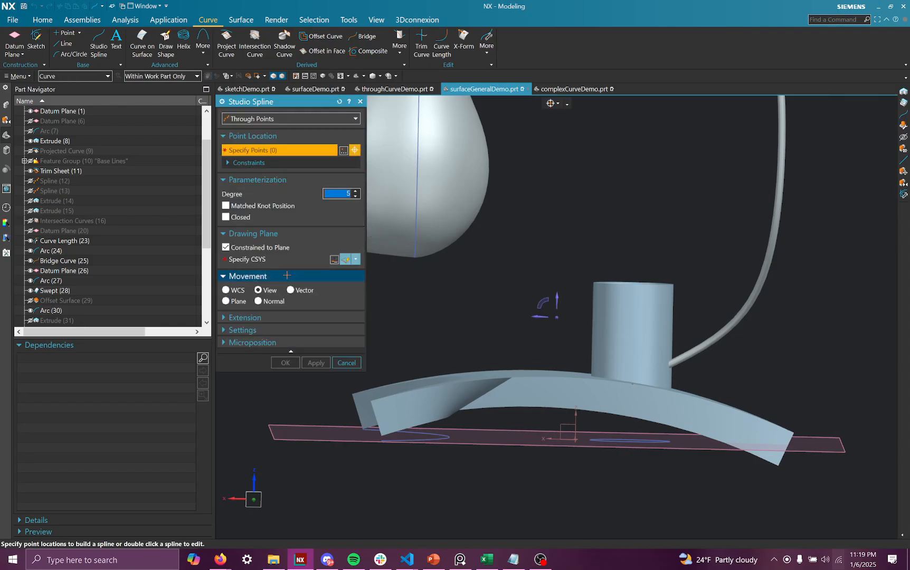
pyautogui.click(263, 259)
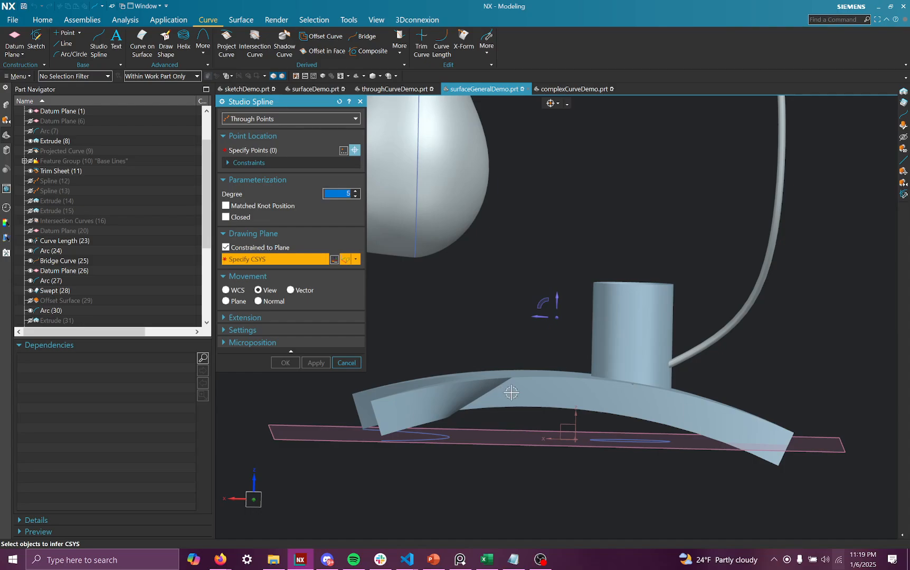
pyautogui.click(564, 422)
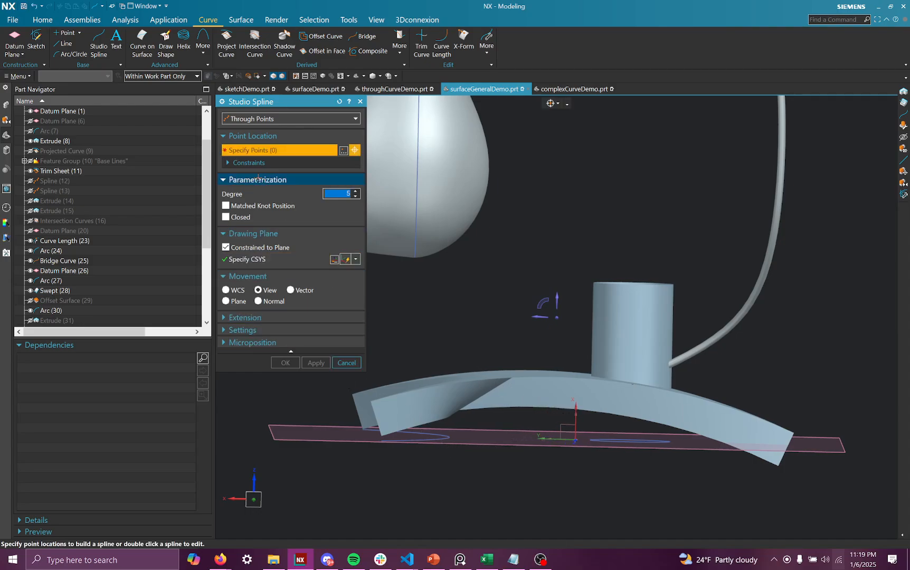
pyautogui.moveTo(478, 270); pyautogui.dragTo(475, 257, button='middle')
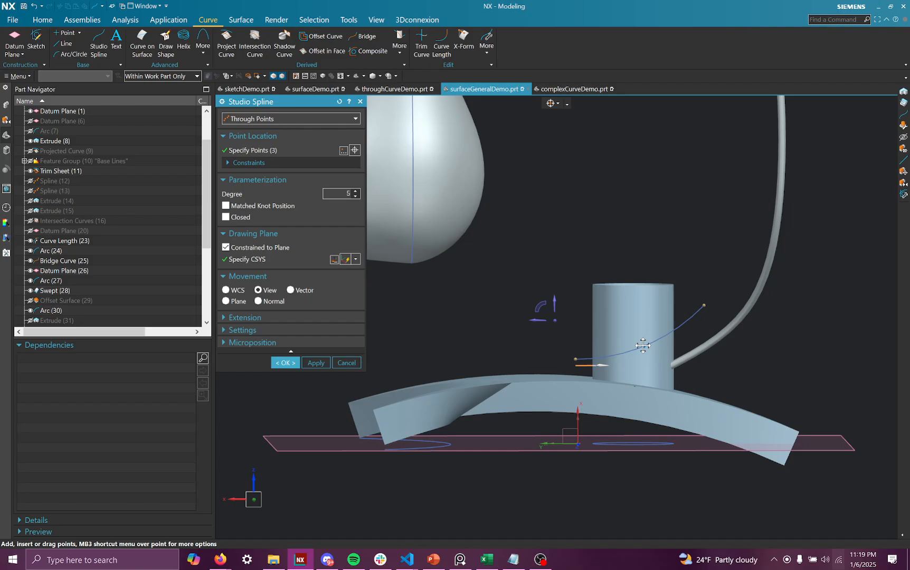
# Lower the spline's three points, keeping both ends outside the cylinder, and finish the curve.
pyautogui.moveTo(643, 346); pyautogui.dragTo(643, 346)
pyautogui.moveTo(707, 319); pyautogui.dragTo(705, 318)
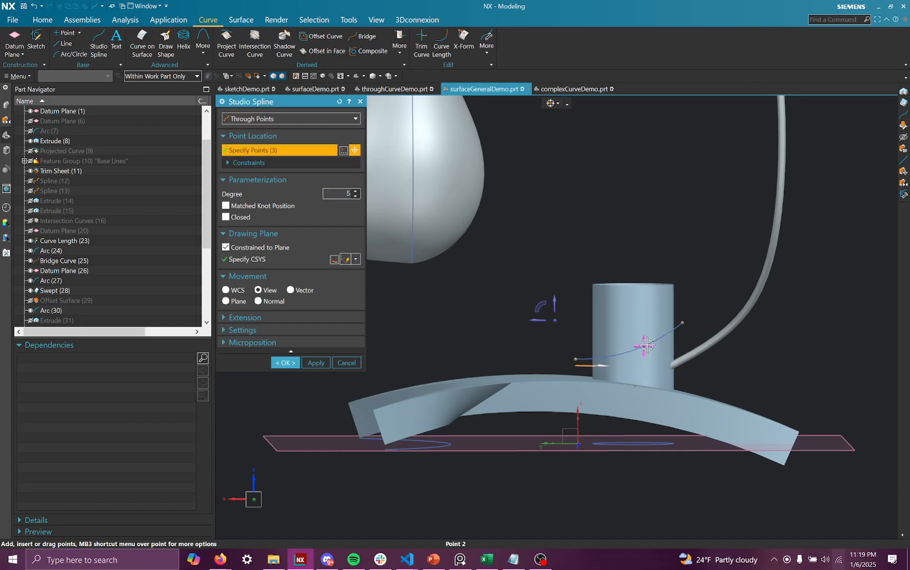
pyautogui.moveTo(643, 350); pyautogui.dragTo(642, 352)
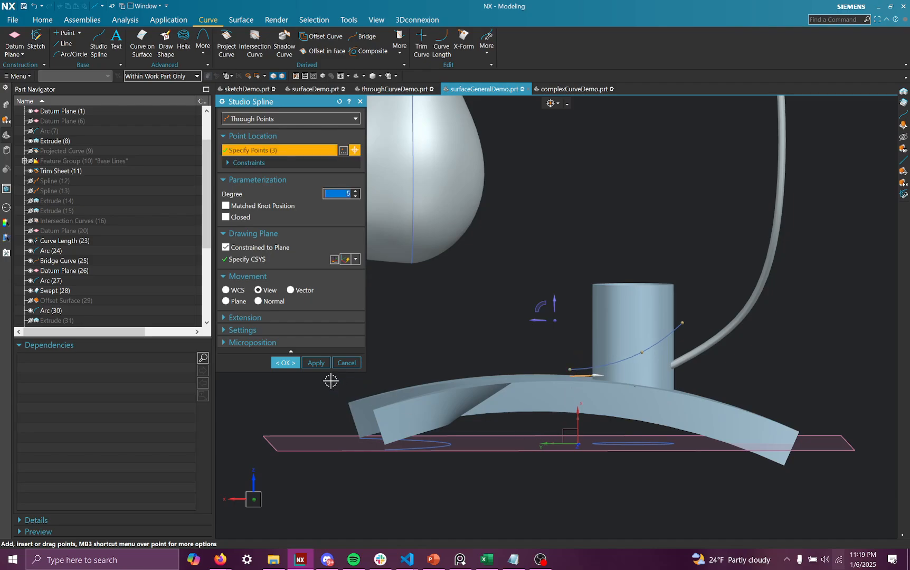
pyautogui.click(286, 364)
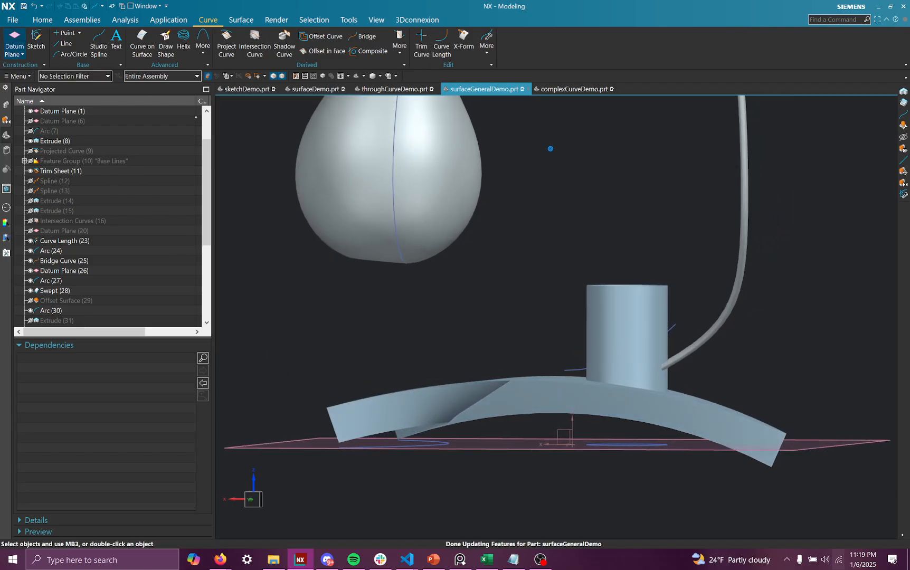
pyautogui.click(43, 20)
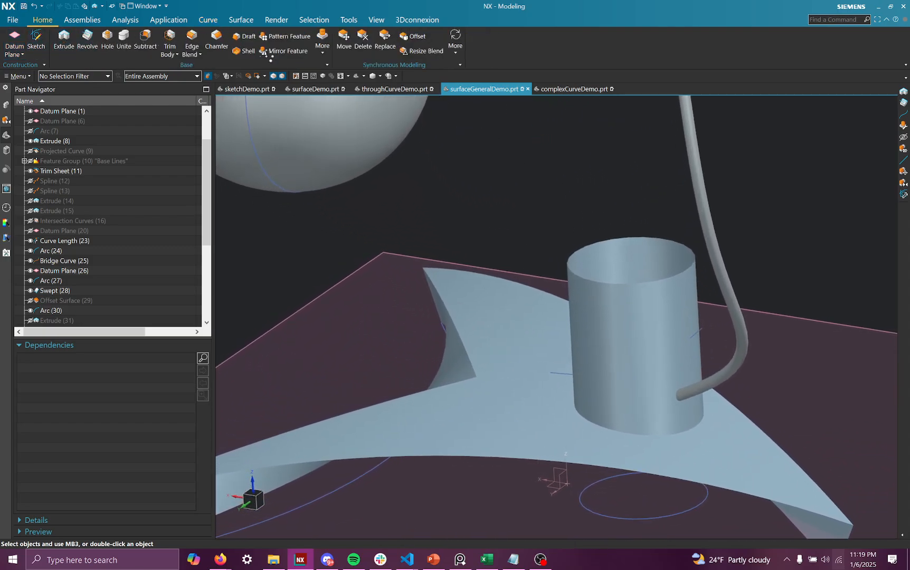
pyautogui.press('x')
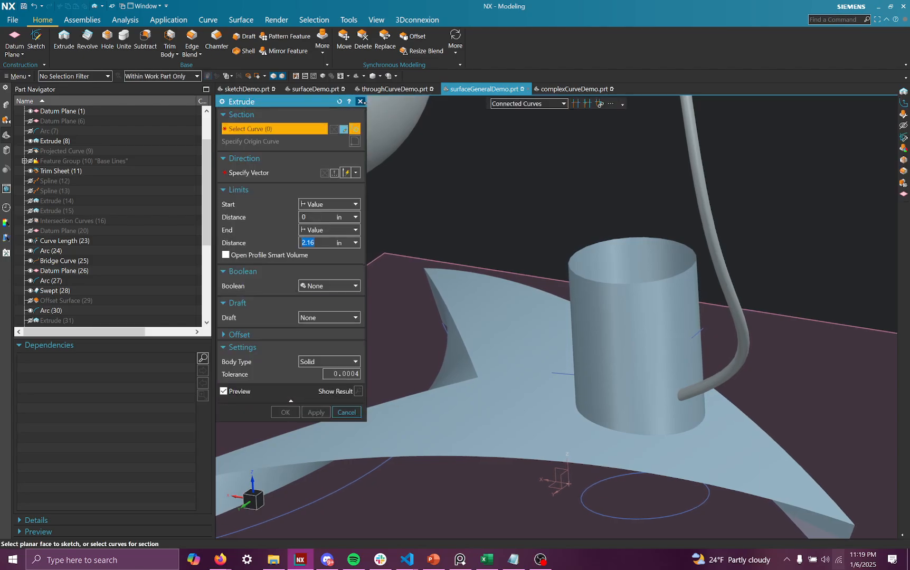
pyautogui.click(360, 102)
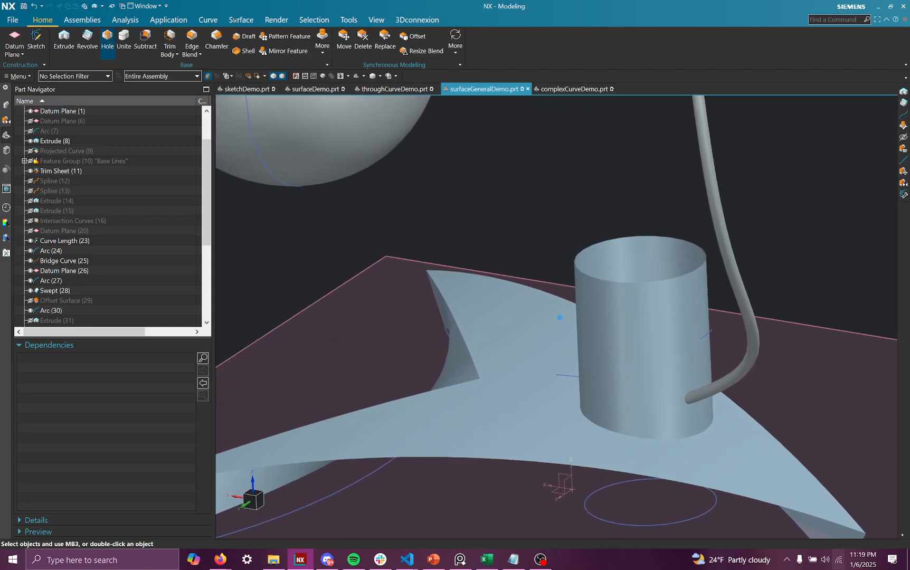
pyautogui.click(278, 20)
pyautogui.click(241, 20)
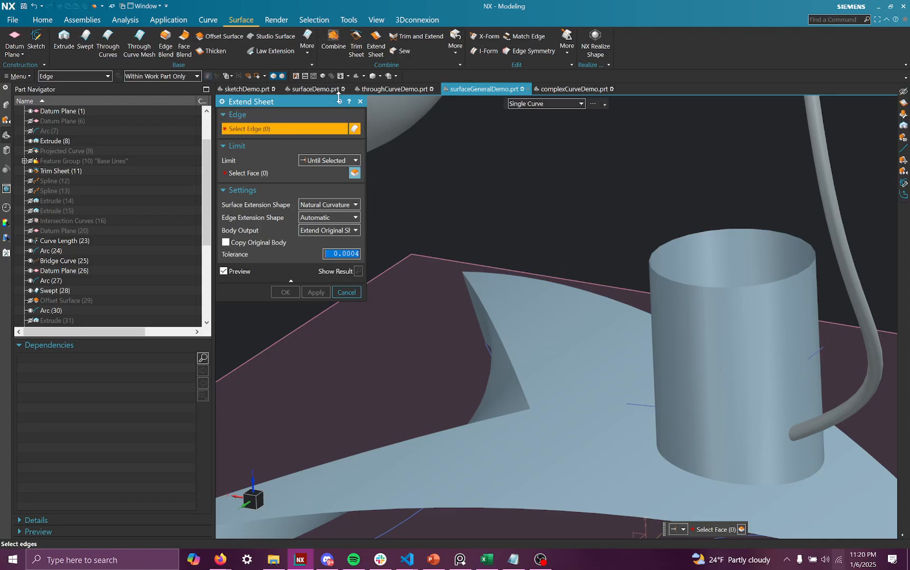
pyautogui.press('Escape')
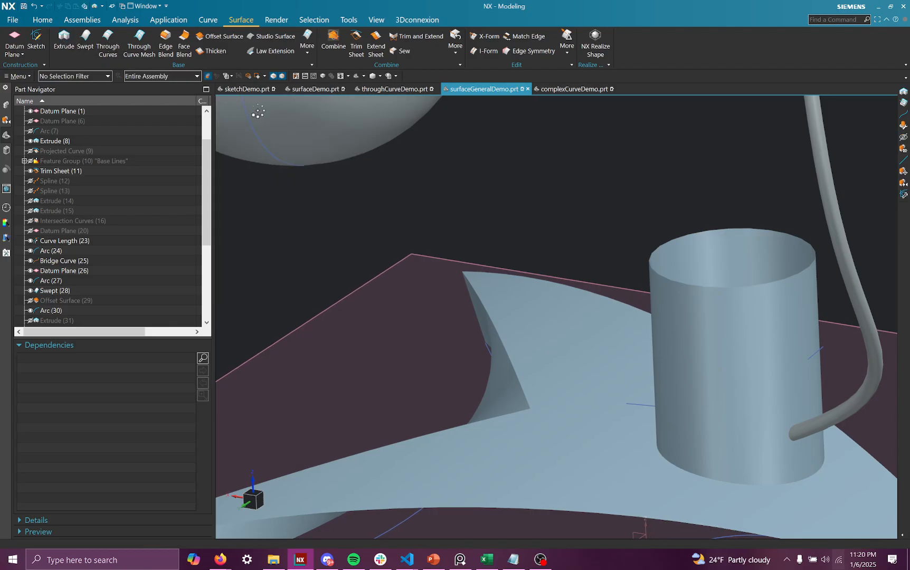
# Extrude the spline symmetrically to a width of 2.16 in as a separate sheet passing through the cylinder.
pyautogui.moveTo(580, 211); pyautogui.dragTo(788, 330, button='middle')
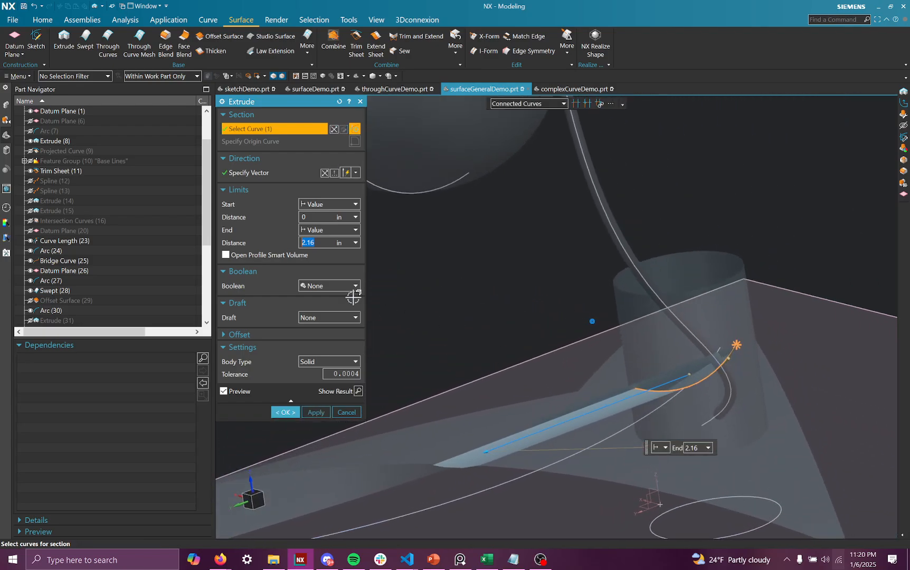
pyautogui.click(318, 230)
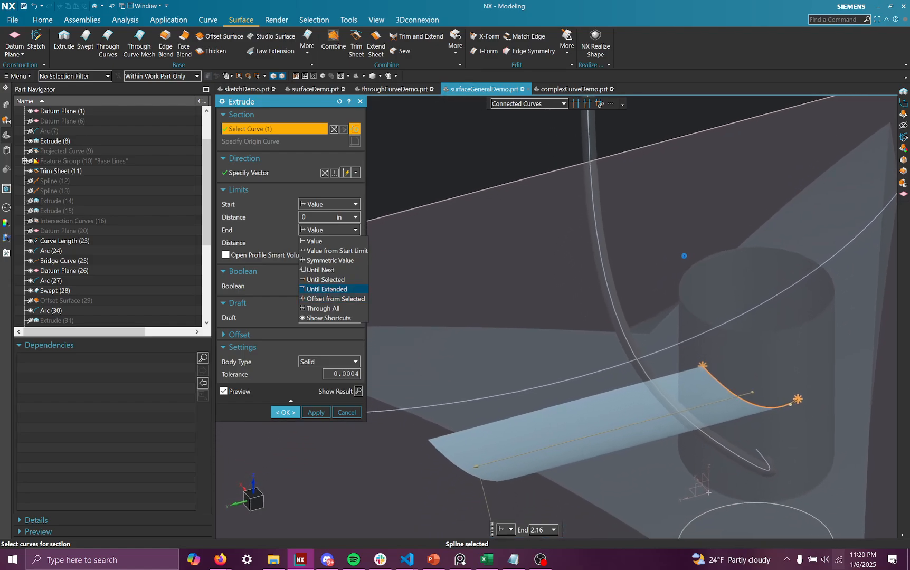
pyautogui.click(323, 260)
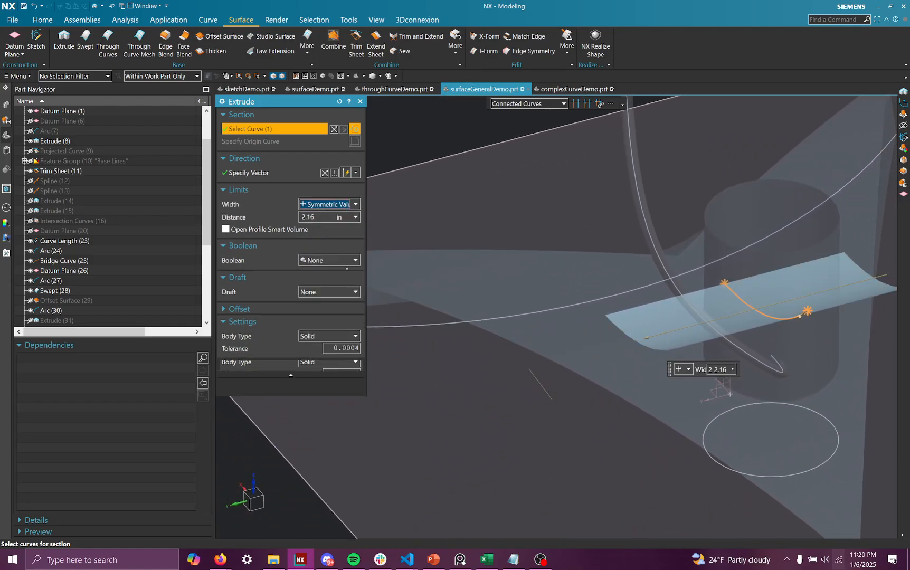
pyautogui.click(292, 386)
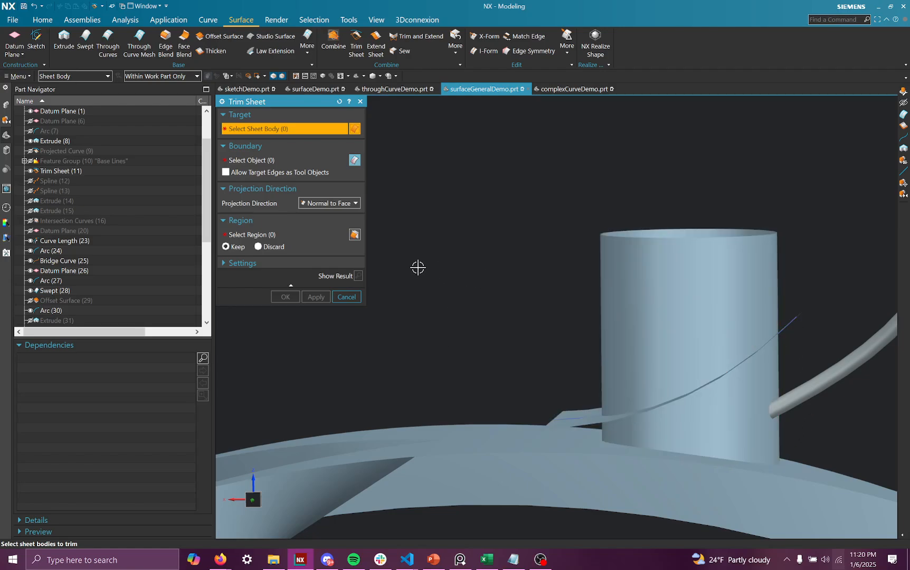
# Trim the cylinder sheet with the curved extruded sheet as boundary, discarding the part of the cylinder above it.
pyautogui.click(663, 326)
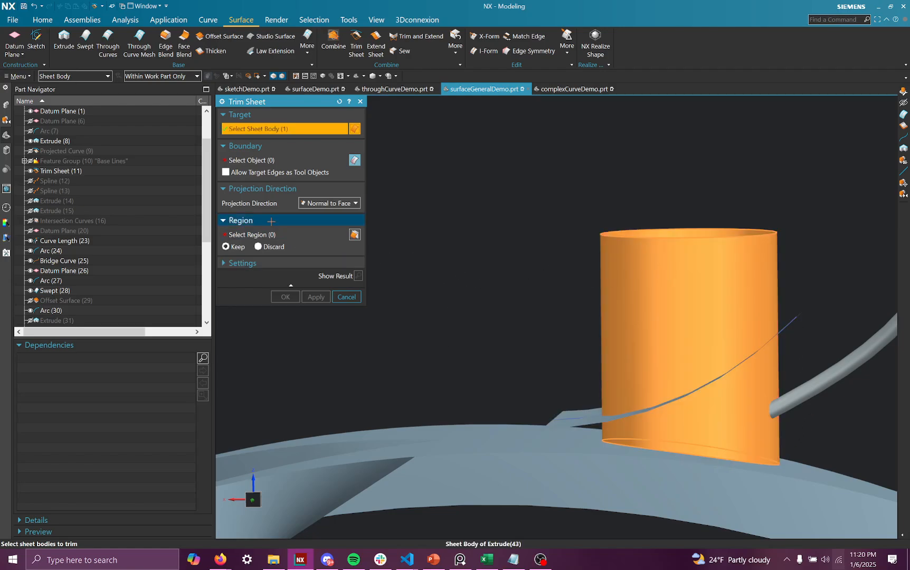
pyautogui.click(254, 160)
pyautogui.click(550, 428)
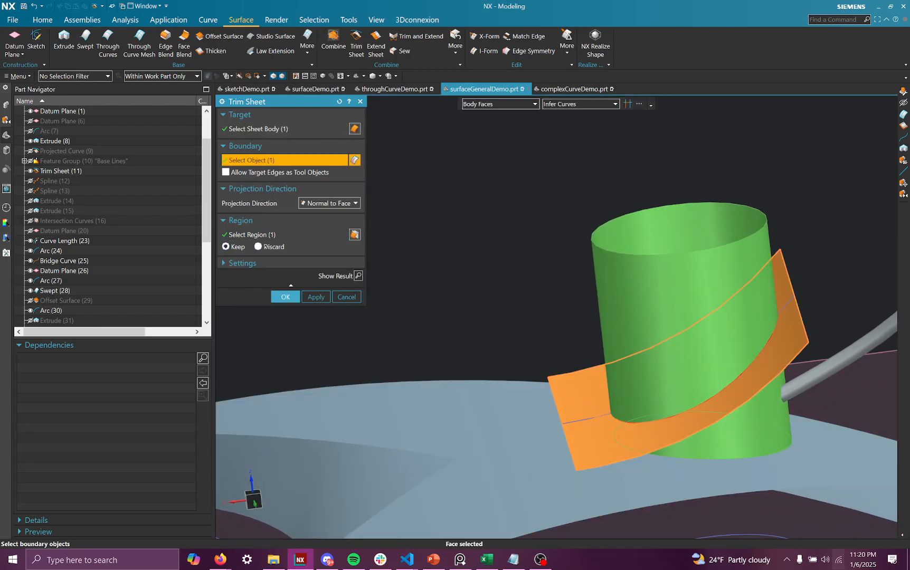
pyautogui.moveTo(517, 328); pyautogui.dragTo(722, 328, button='middle')
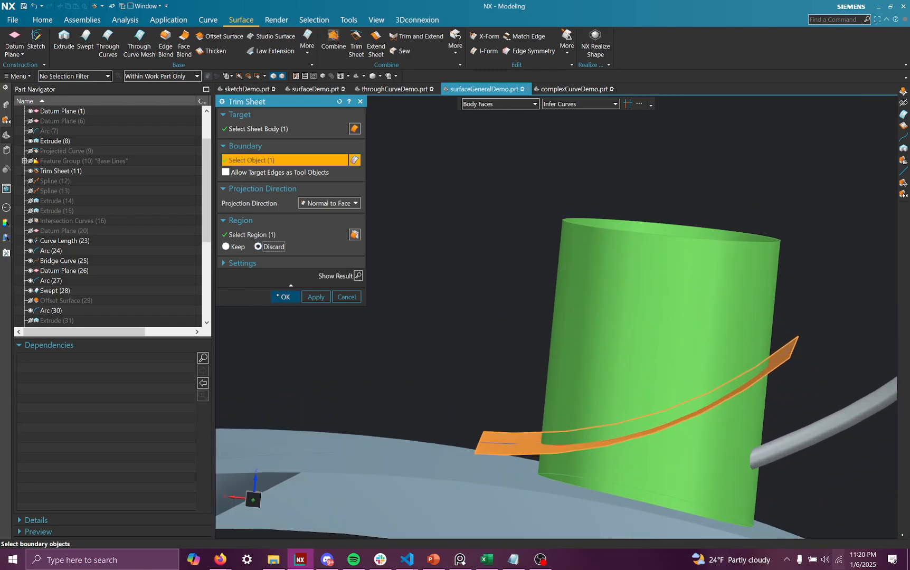
pyautogui.click(284, 297)
# Hide the curved extruded sheet that was used to cut the top of the cylinder.
pyautogui.moveTo(554, 343); pyautogui.dragTo(751, 329, button='middle')
pyautogui.rightClick(749, 295)
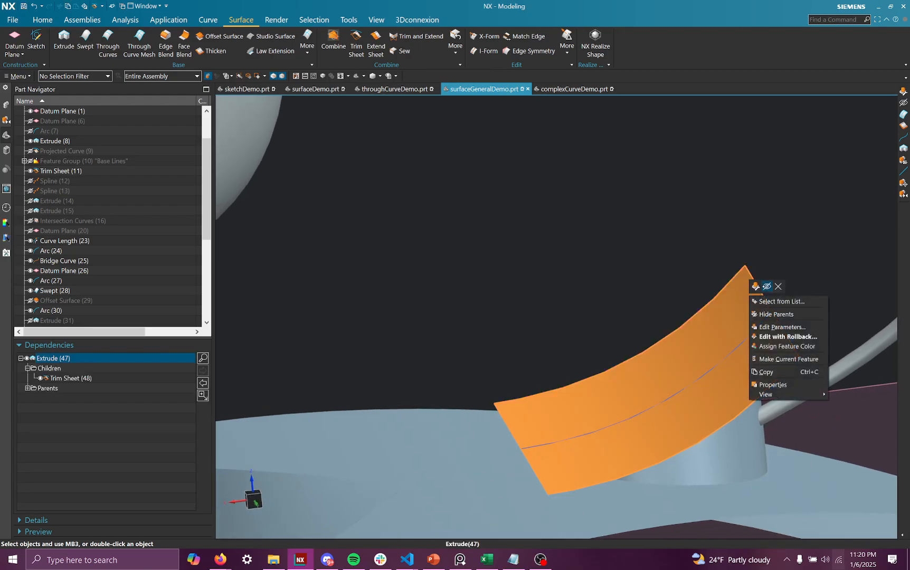
pyautogui.click(767, 286)
pyautogui.scroll(-2, 739, 315)
pyautogui.moveTo(739, 315); pyautogui.dragTo(673, 275, button='middle')
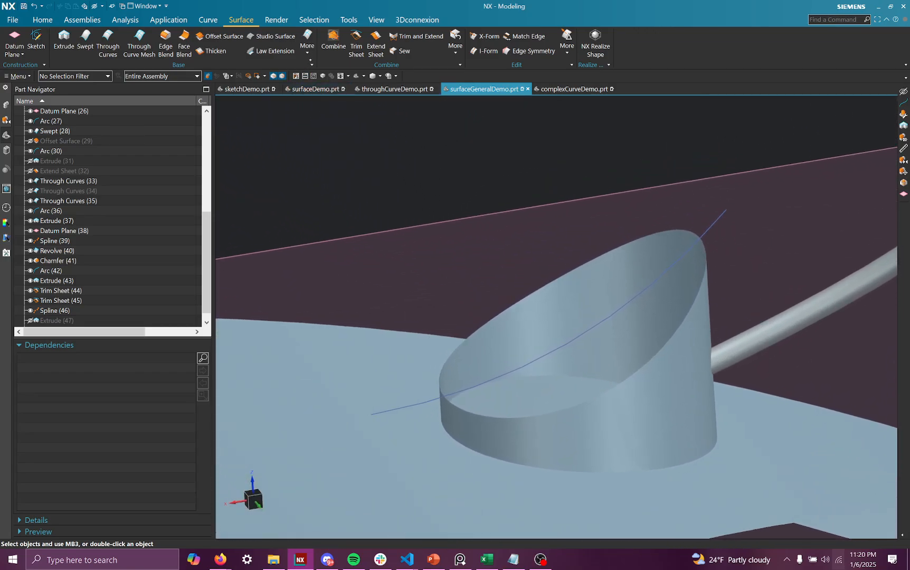
# Close the cylinder's slanted open top with a Fill Surface bounded by its trimmed upper edge, using G0 continuity.
pyautogui.click(307, 42)
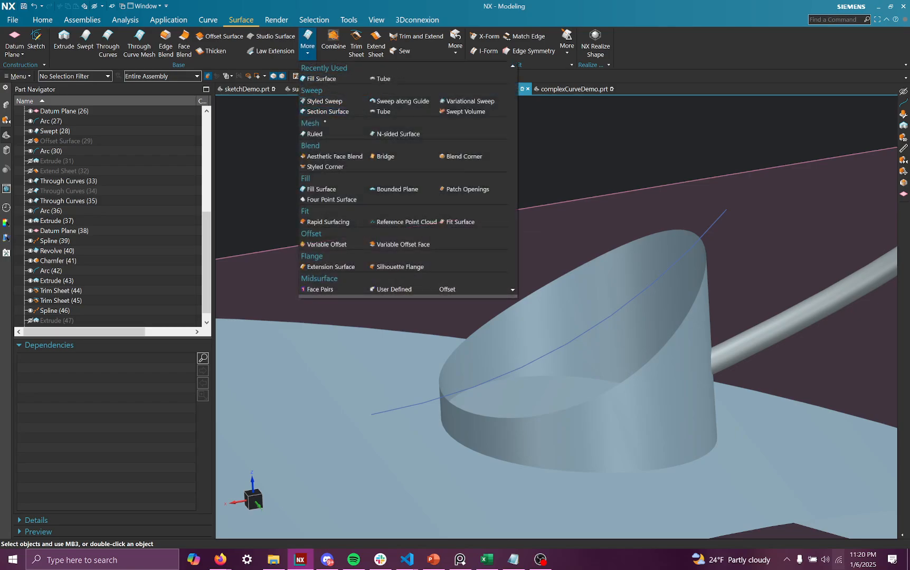
pyautogui.click(328, 79)
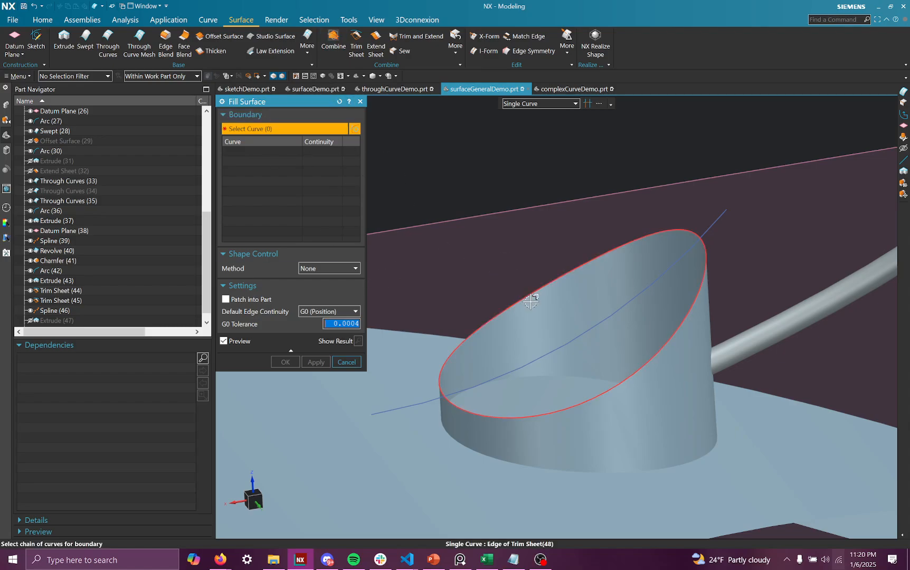
pyautogui.keyDown('shift'); pyautogui.moveTo(537, 299); pyautogui.dragTo(544, 224, button='middle'); pyautogui.keyUp('shift')
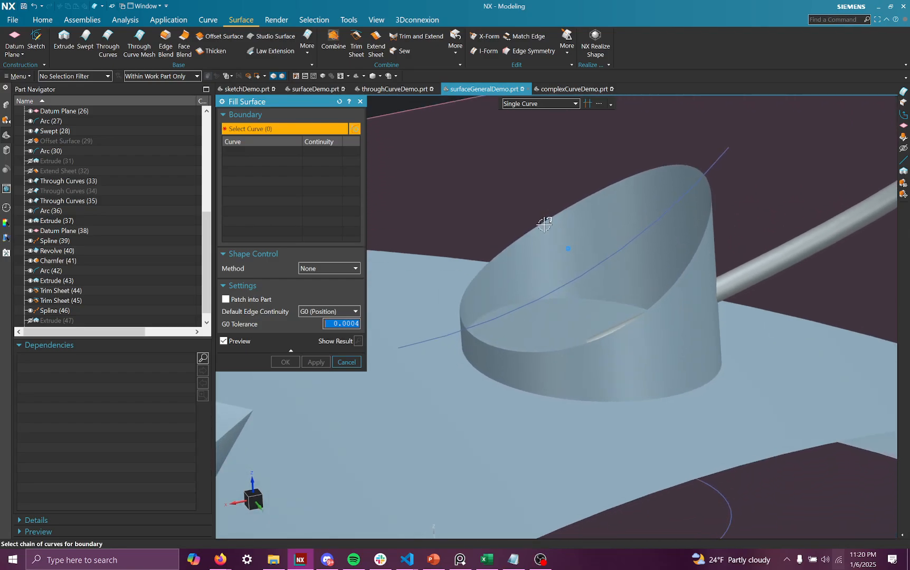
pyautogui.click(543, 217)
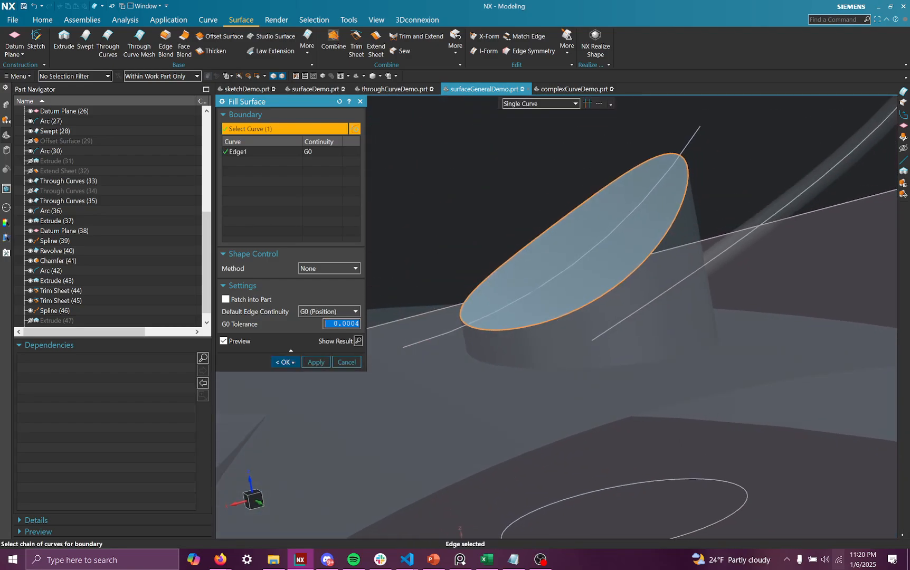
pyautogui.click(285, 362)
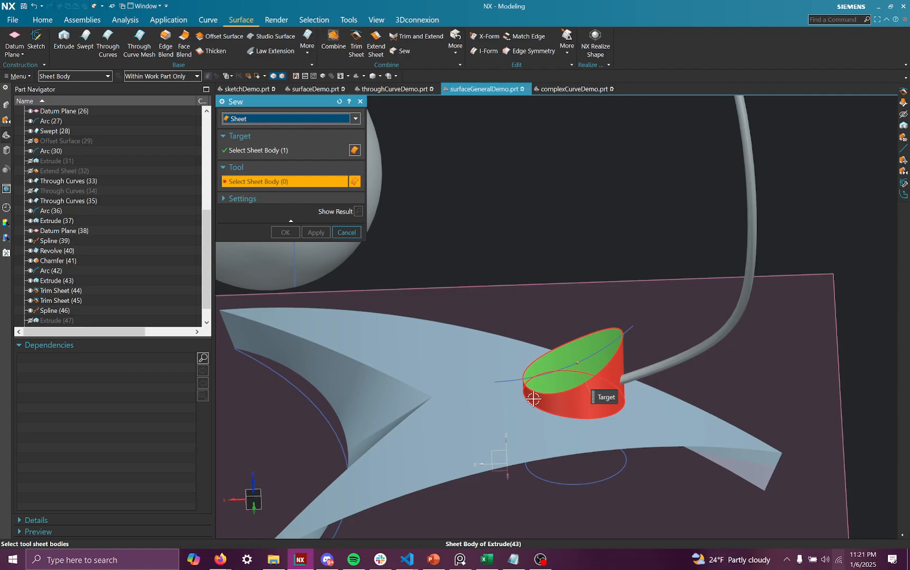
# Sew the cylinder's top fill surface as target with the cylinder and all of the base's top, side and underside sheets as tools.
pyautogui.moveTo(529, 398); pyautogui.dragTo(631, 421, button='middle')
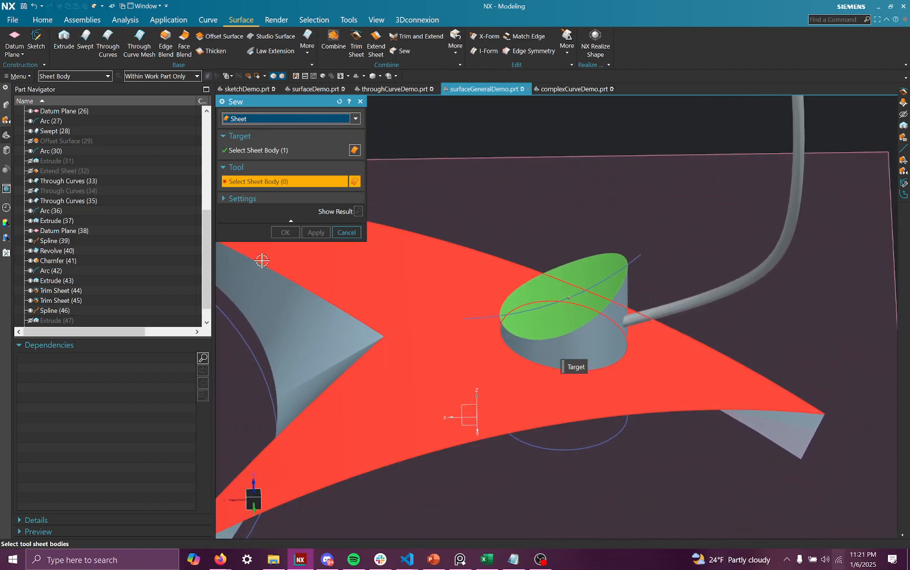
pyautogui.click(244, 198)
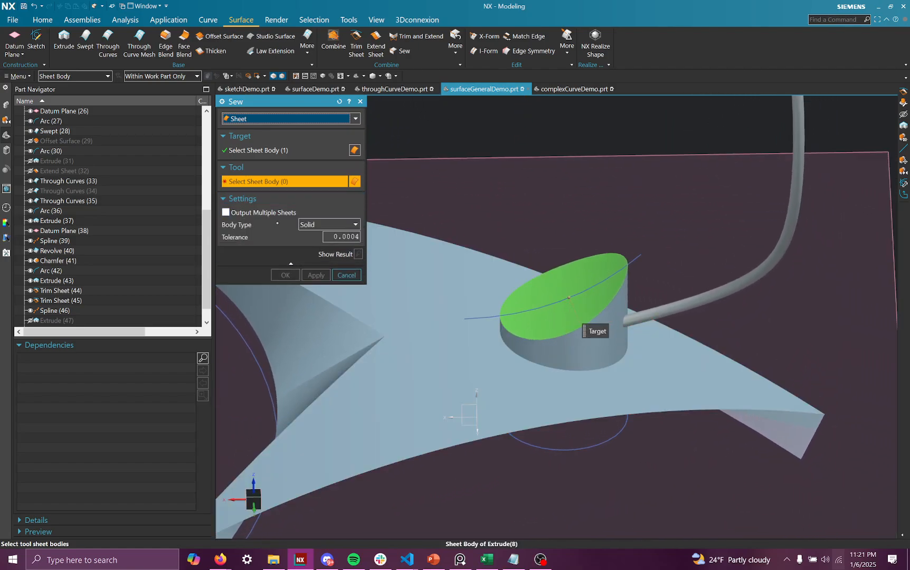
pyautogui.click(244, 198)
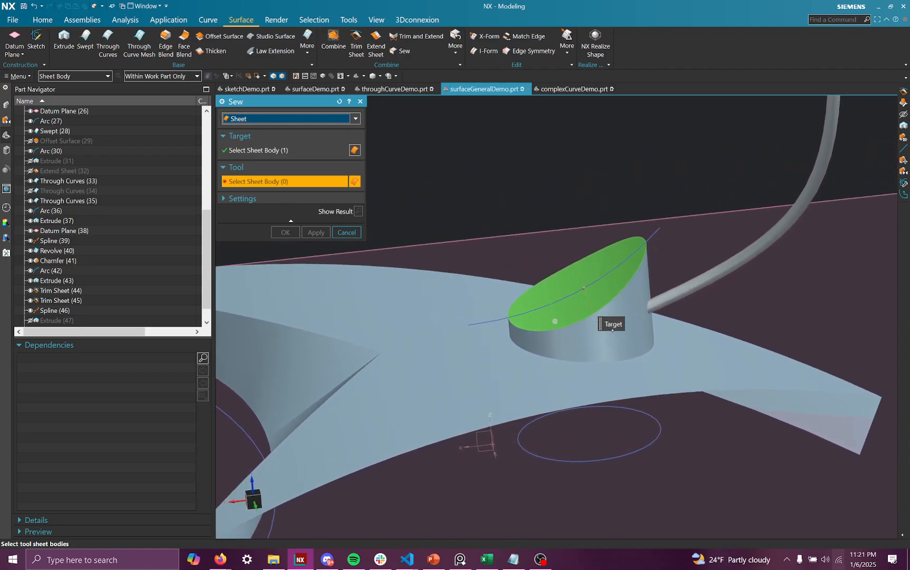
pyautogui.click(554, 341)
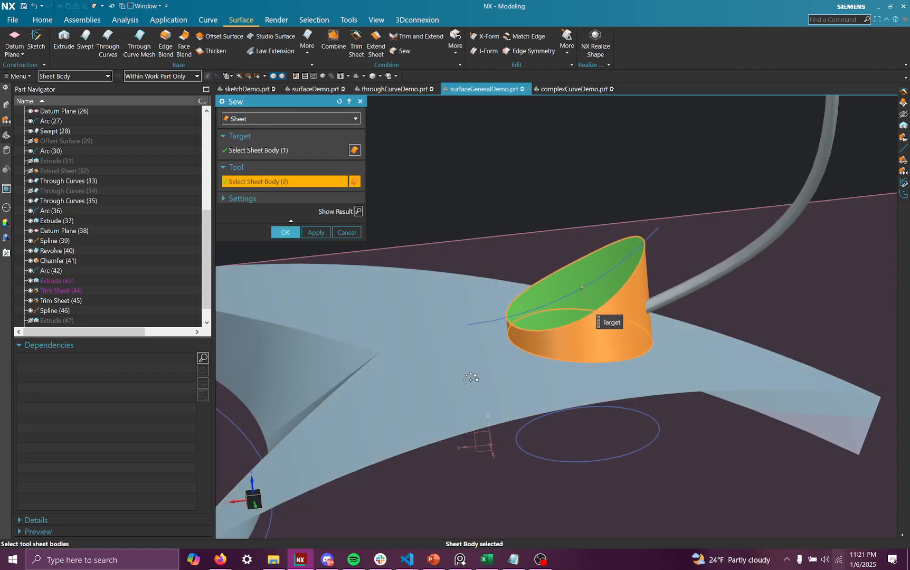
pyautogui.click(471, 378)
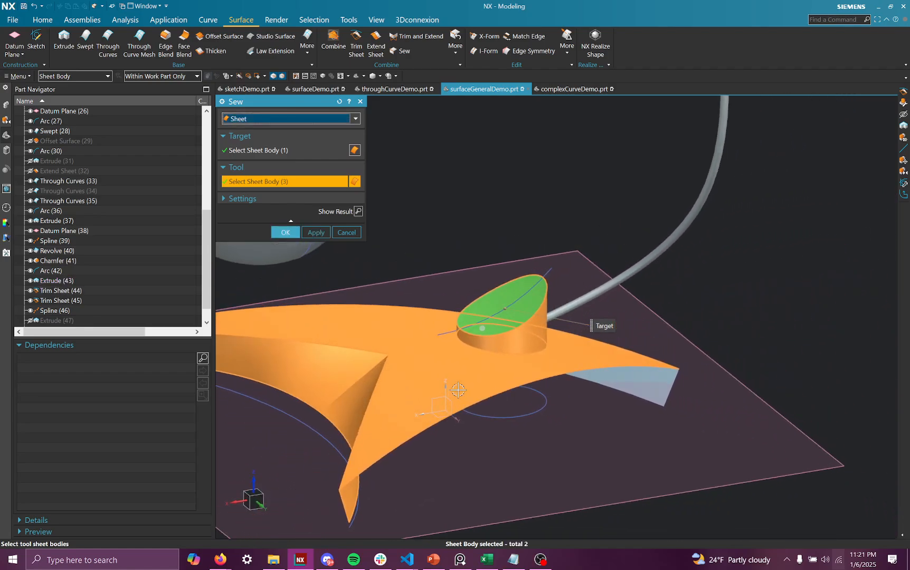
pyautogui.click(533, 387)
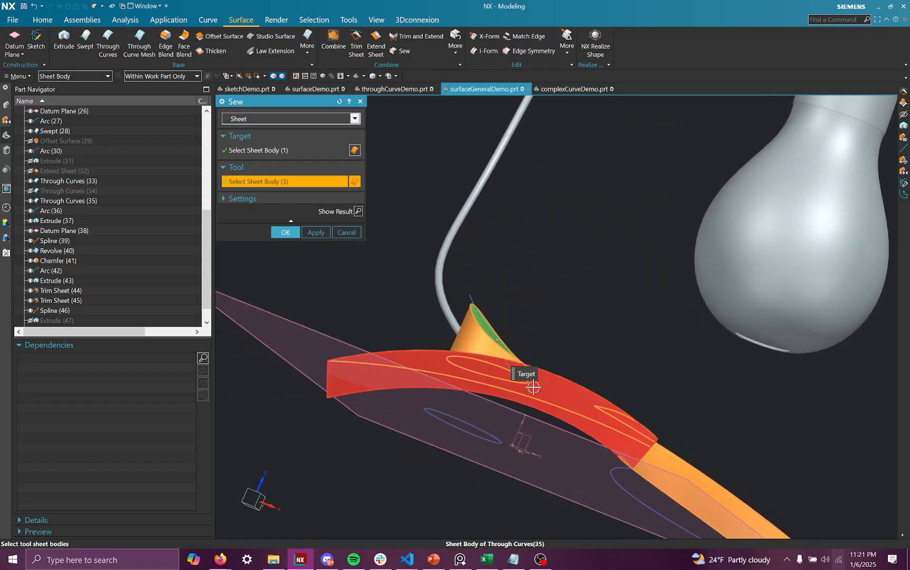
pyautogui.click(534, 387)
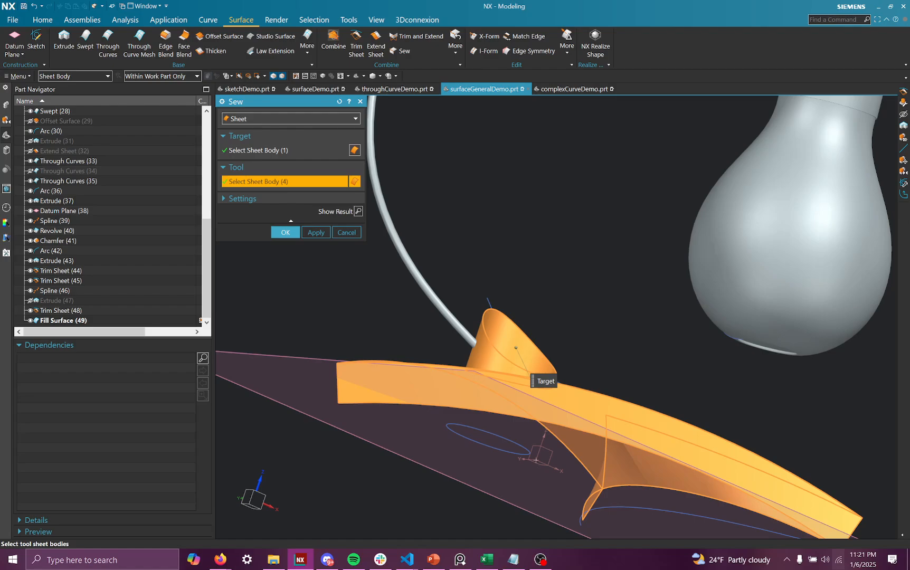
pyautogui.click(431, 388)
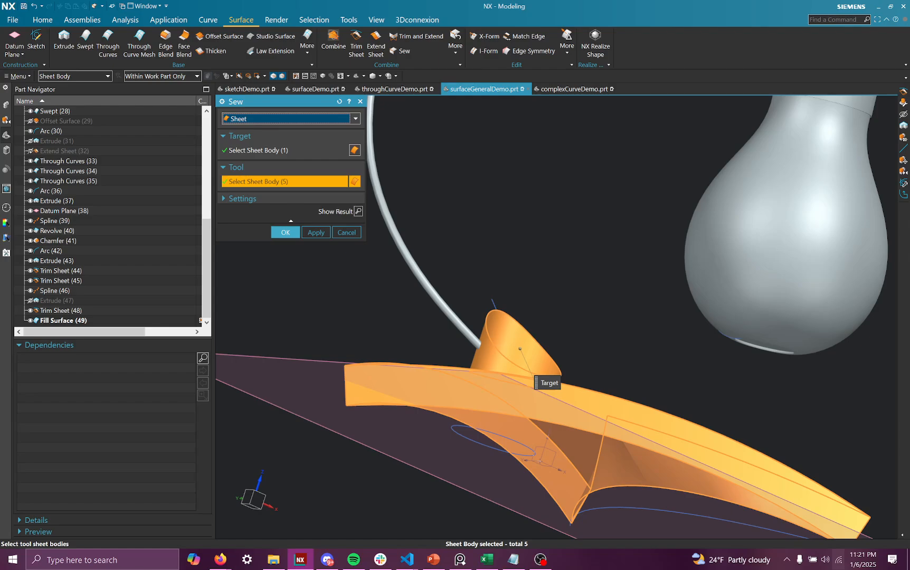
pyautogui.click(523, 393)
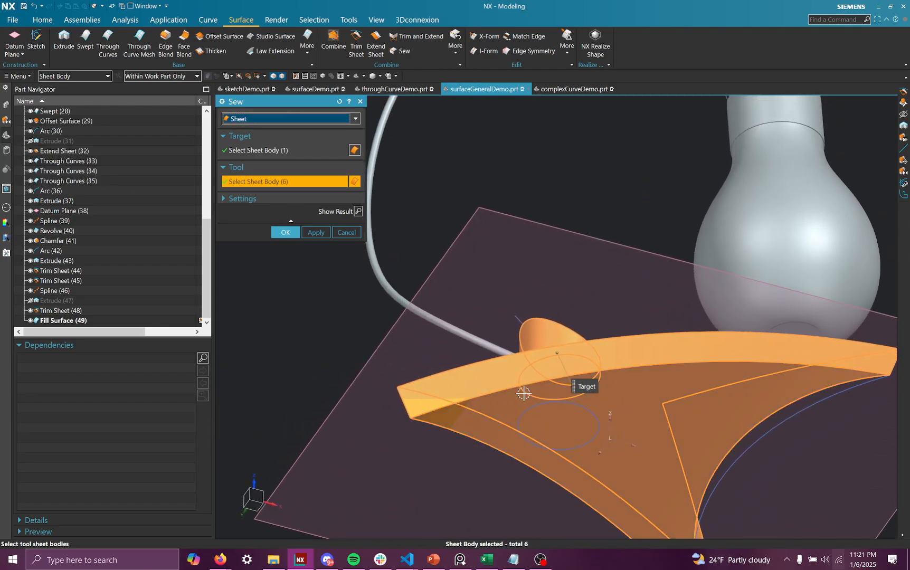
pyautogui.click(286, 231)
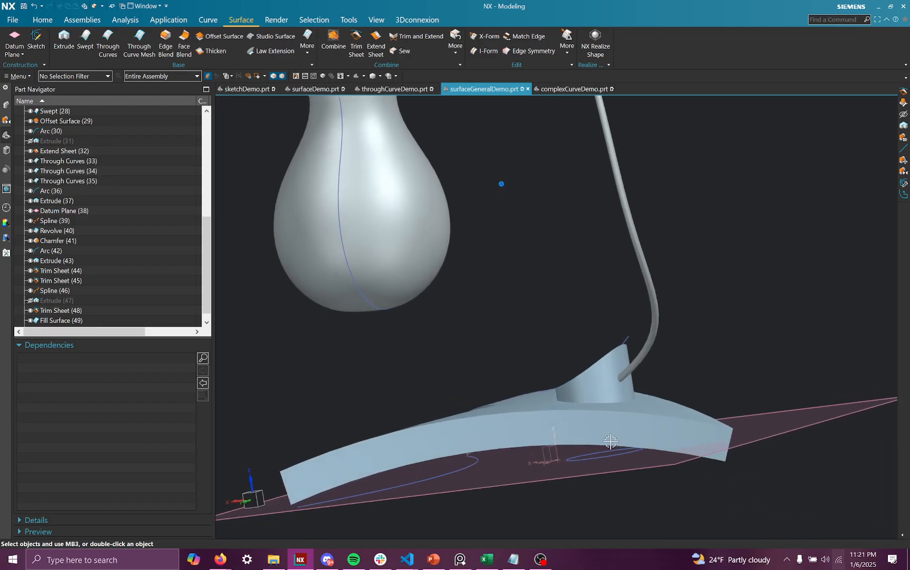
# Clip the model with a section plane through the bulb, base and holder to inspect whether the sewn body is solid.
pyautogui.scroll(-1, 62, 292)
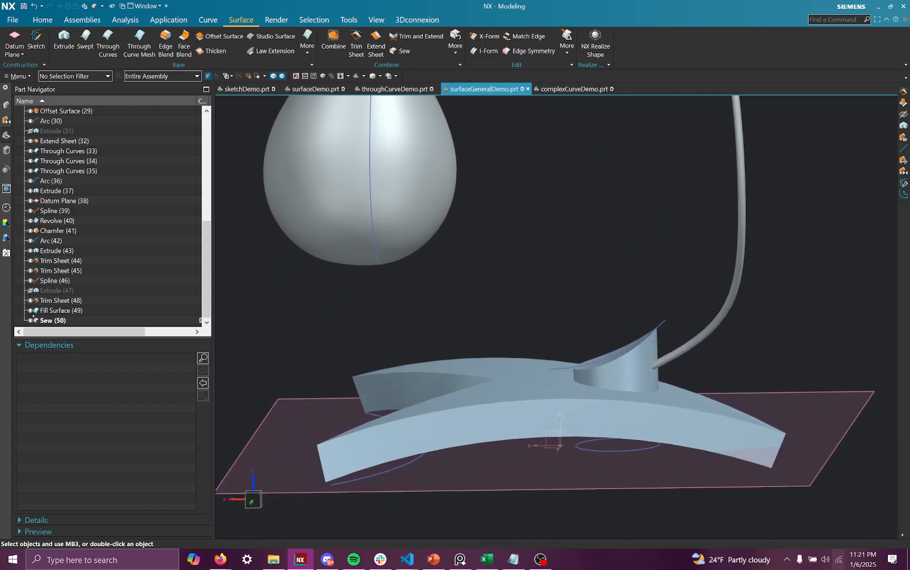
pyautogui.click(30, 320)
pyautogui.click(30, 320)
pyautogui.click(376, 20)
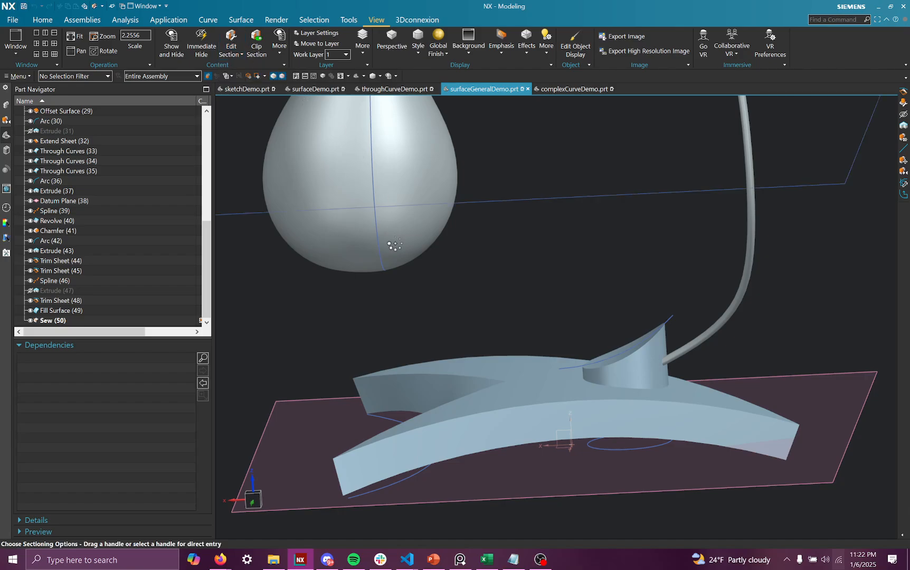
pyautogui.press('Escape')
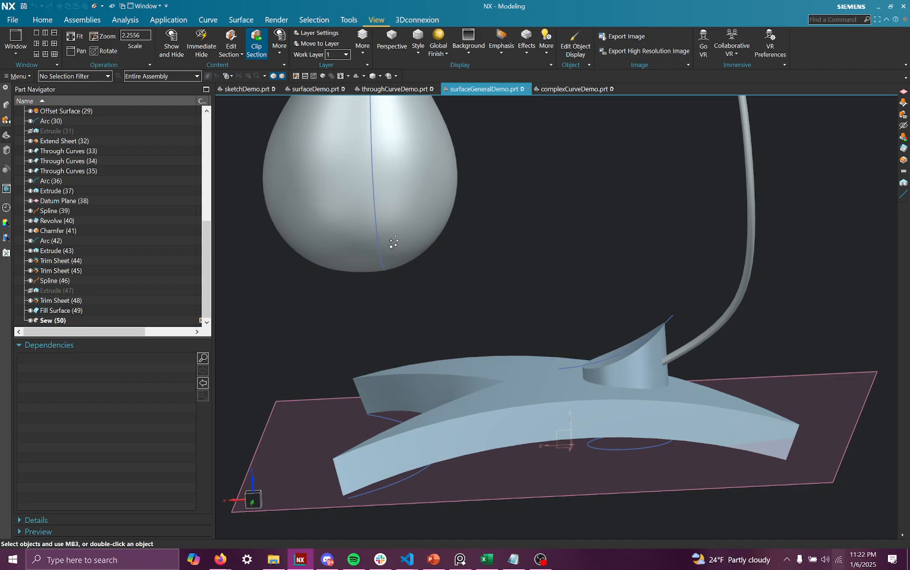
pyautogui.moveTo(370, 313); pyautogui.dragTo(418, 408, button='middle')
pyautogui.click(316, 399)
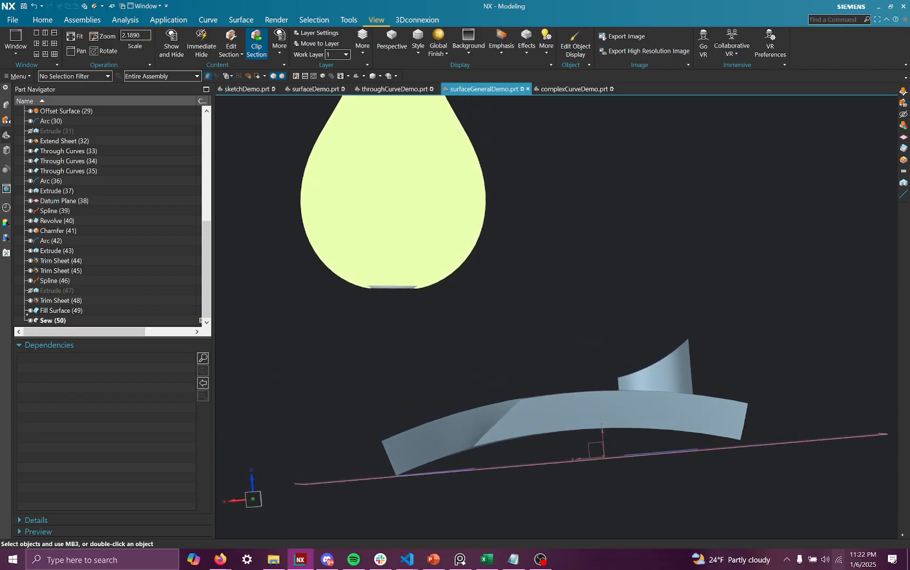
# Toggle the visibility of the latest features, reopen the sew feature to check its Body Type setting, and accept it.
pyautogui.click(30, 321)
pyautogui.click(31, 320)
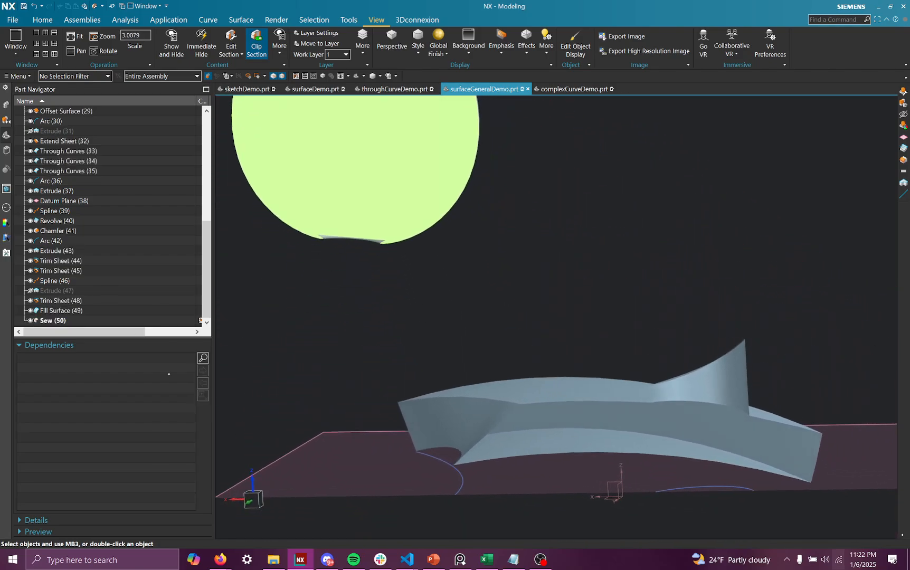
pyautogui.click(32, 302)
pyautogui.click(31, 302)
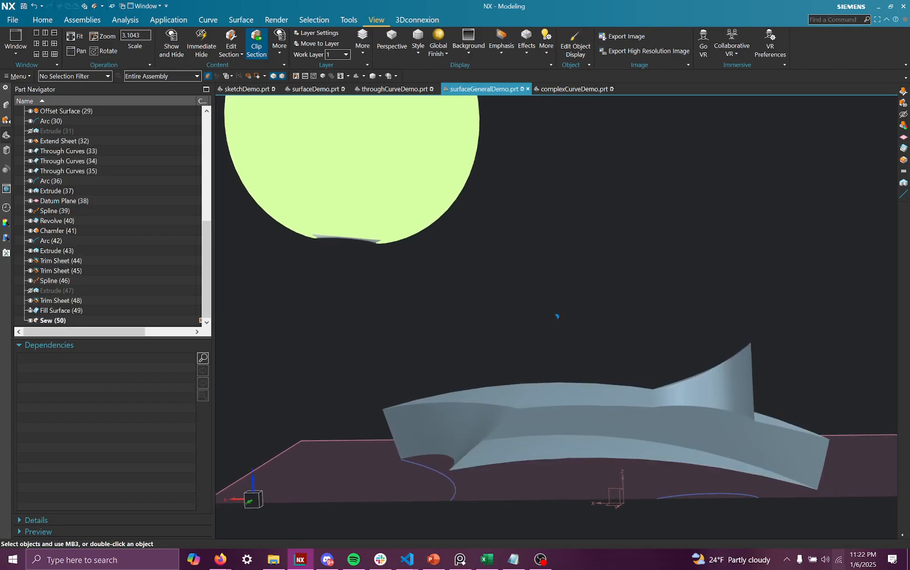
pyautogui.click(46, 320)
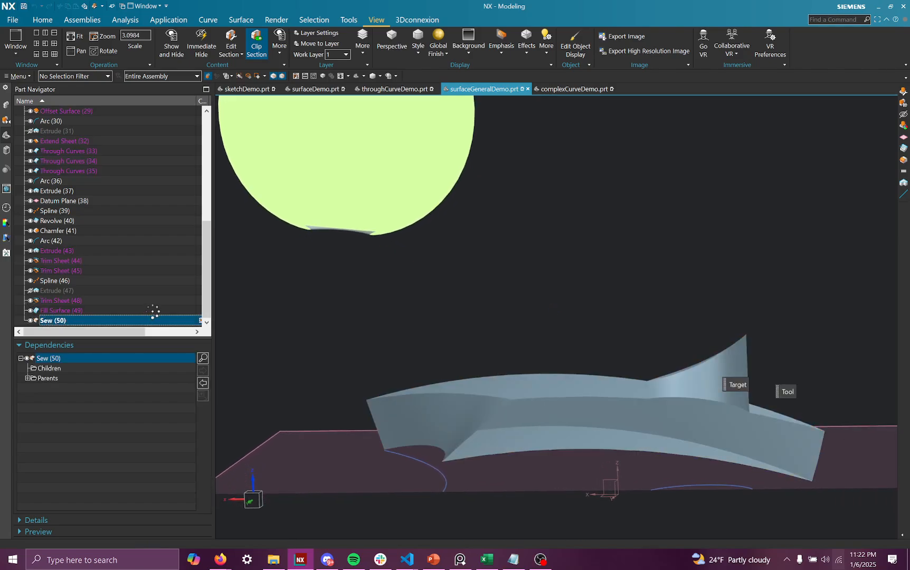
pyautogui.click(237, 203)
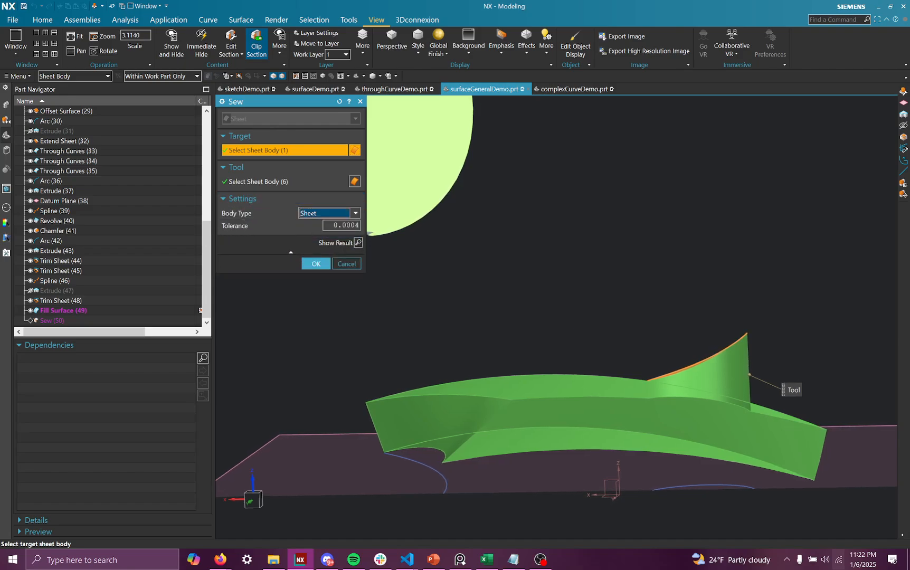
pyautogui.click(316, 262)
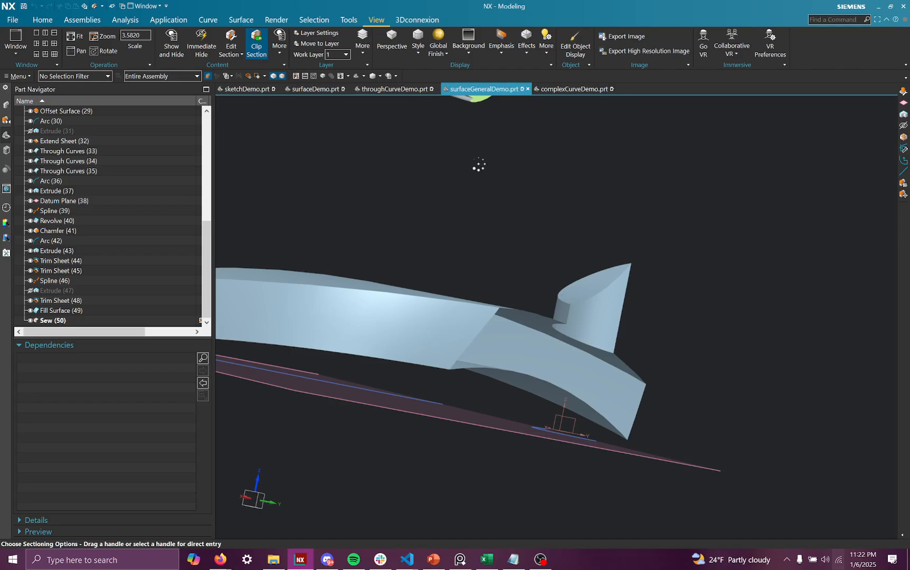
# Leave the sectioning options and turn off the clipped section view.
pyautogui.click(361, 102)
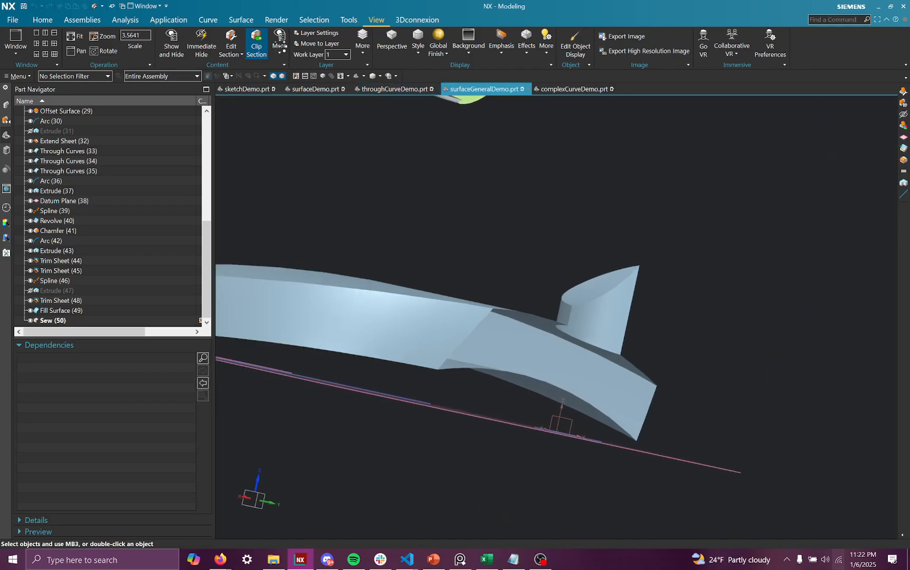
pyautogui.click(256, 44)
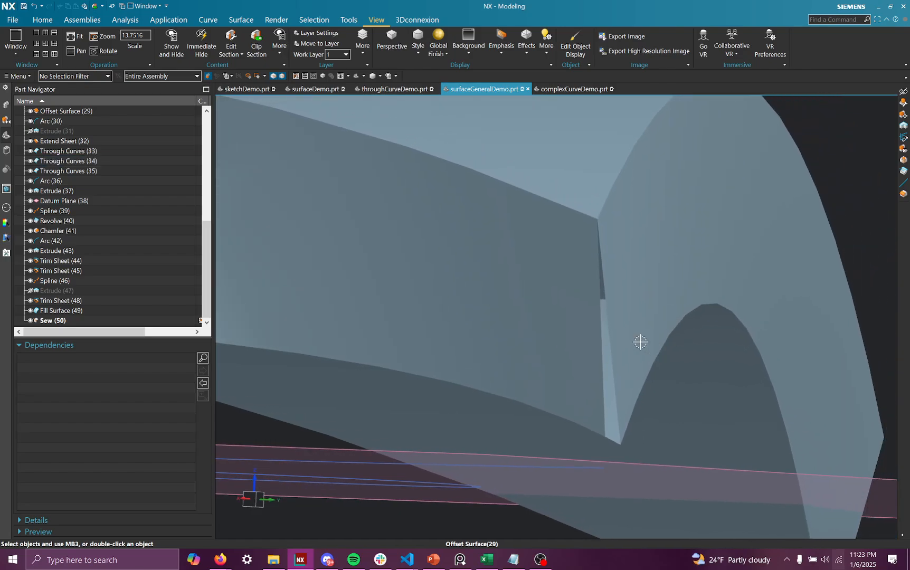
# Patch the narrow triangular gap at the corner of the base's leg with a Fill Surface bounded by the gap's edges.
pyautogui.click(77, 20)
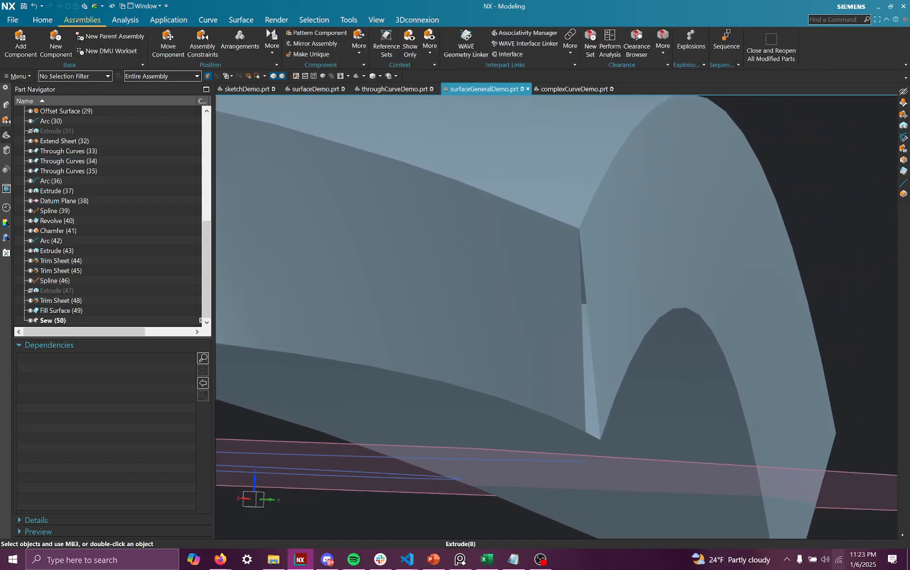
pyautogui.click(217, 15)
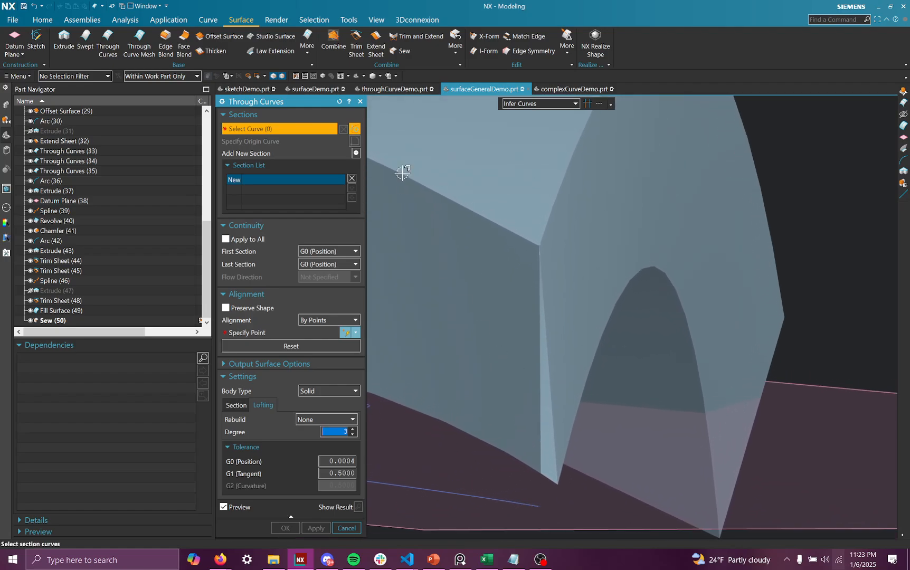
pyautogui.click(360, 102)
pyautogui.click(308, 53)
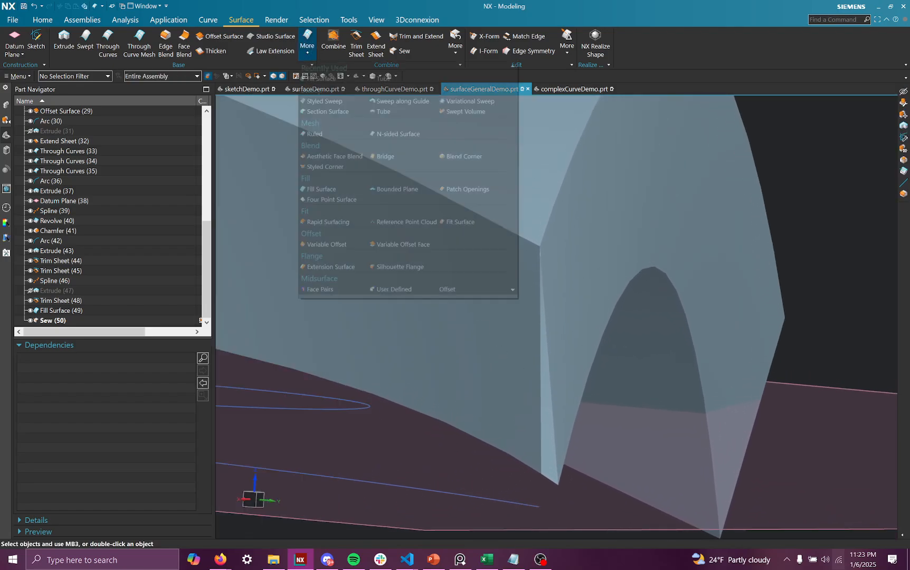
pyautogui.click(320, 79)
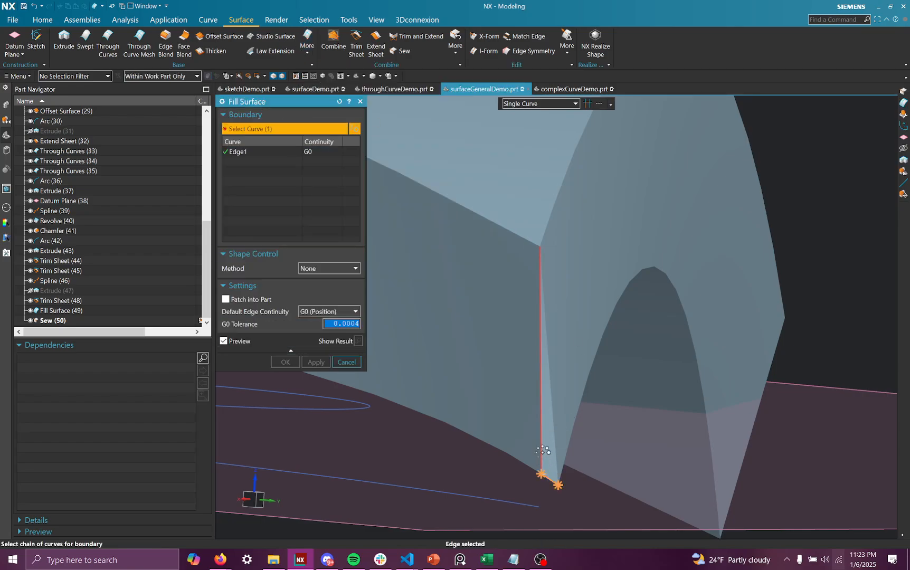
pyautogui.click(556, 466)
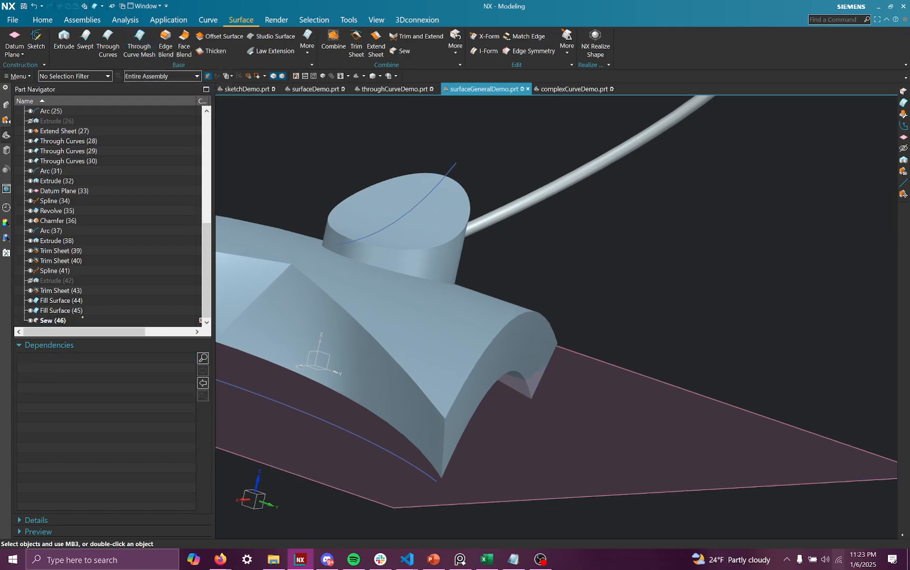
# Reopen the sew feature to review its target and tool sheets around the patched corner, keeping Body Type Solid.
pyautogui.click(79, 320)
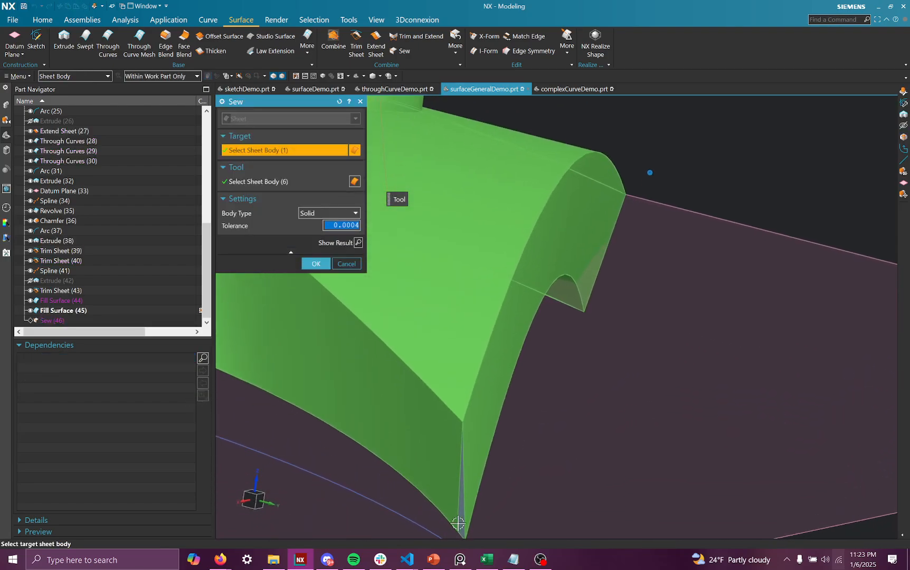
pyautogui.click(316, 264)
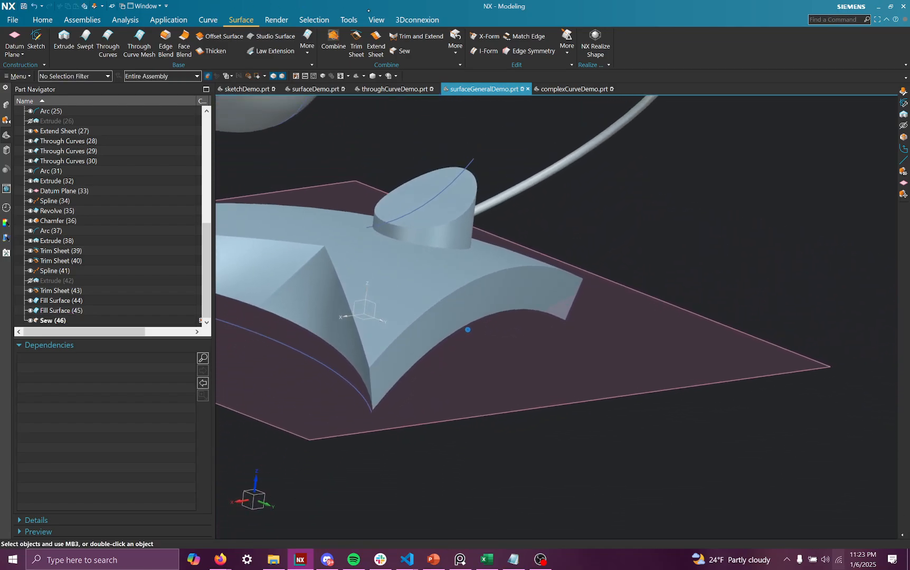
# Check the base in a clipped section view and reopen the sew feature to review its target and tool sheets.
pyautogui.click(377, 20)
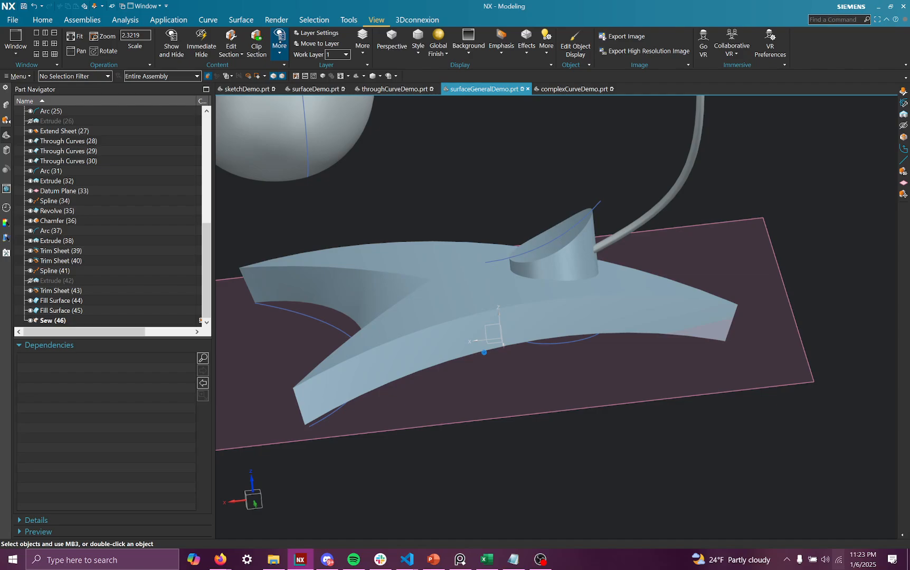
pyautogui.click(256, 45)
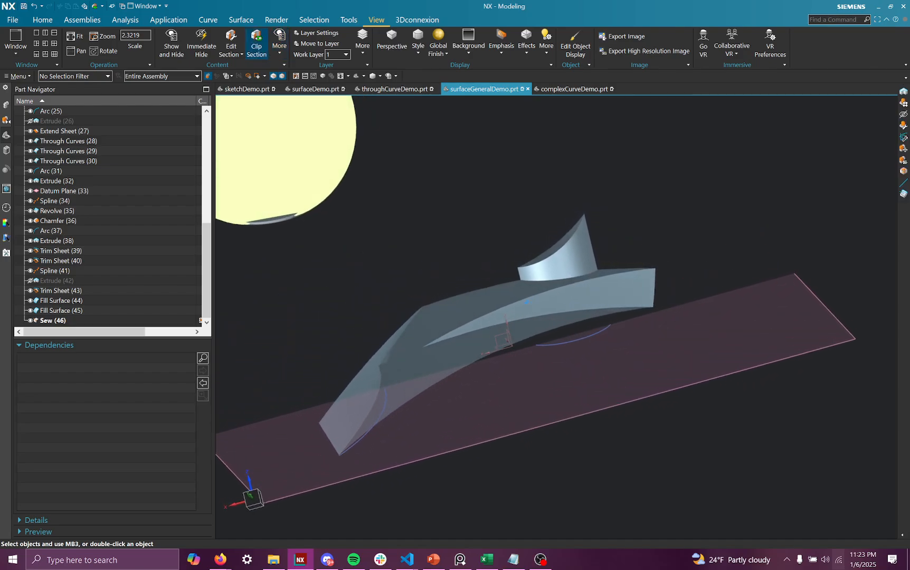
pyautogui.click(256, 45)
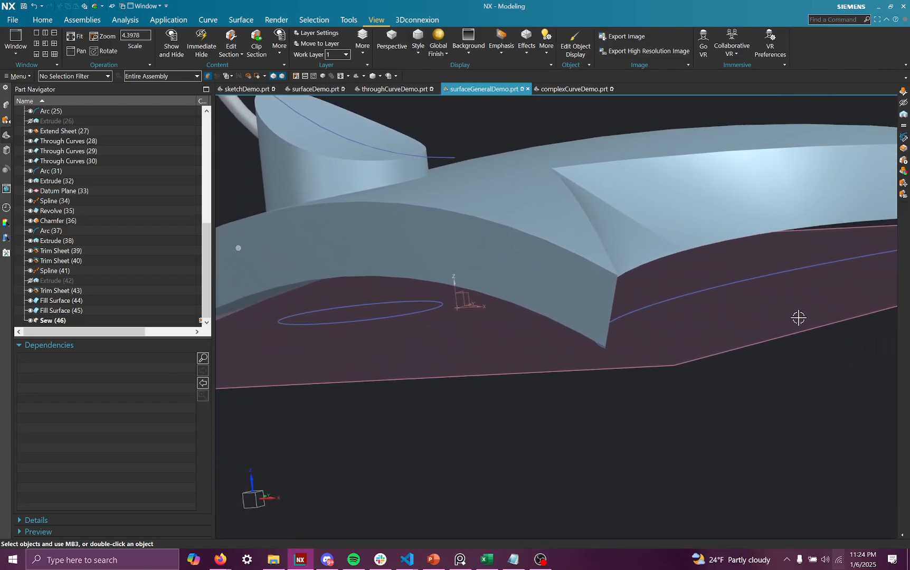
pyautogui.click(200, 320)
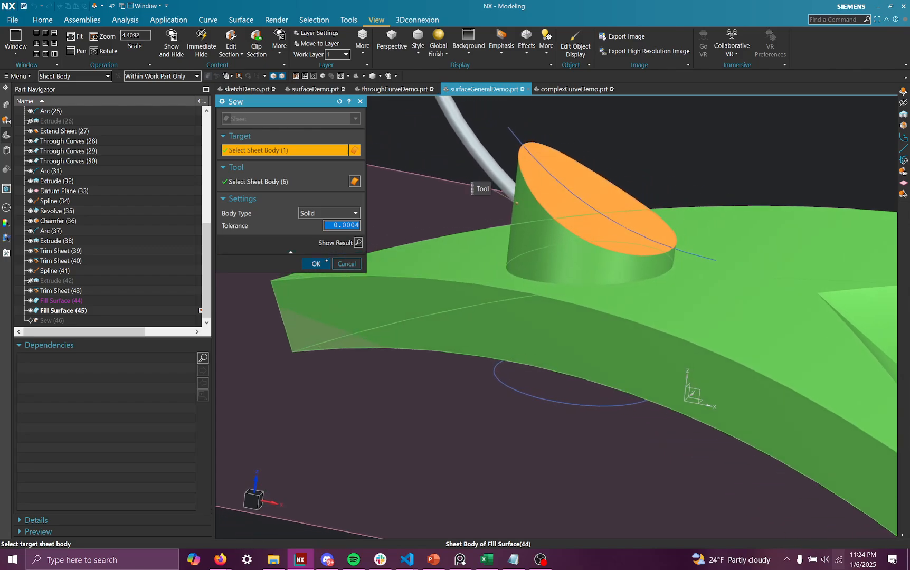
pyautogui.click(324, 262)
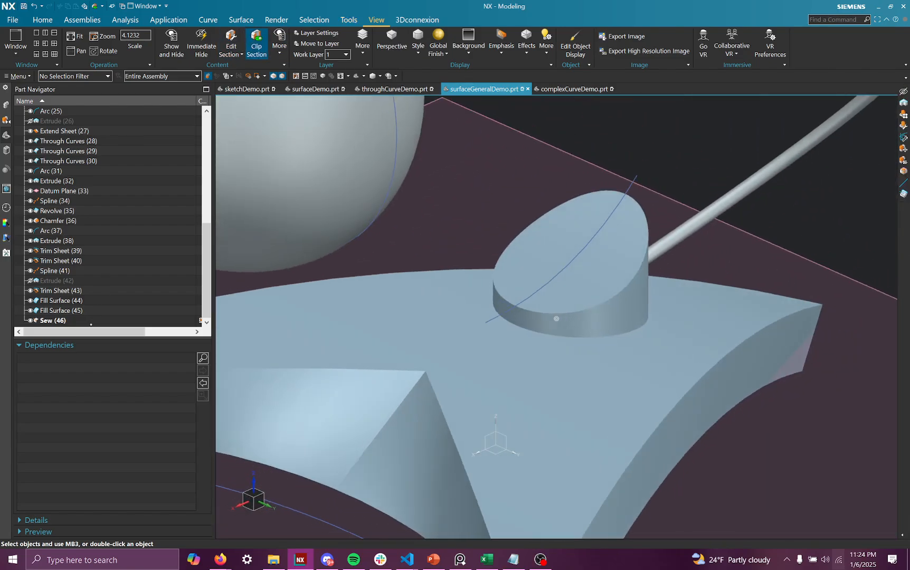
# Edit the sew feature to include the missing sheet as a seventh tool body, keeping Body Type Solid.
pyautogui.click(199, 321)
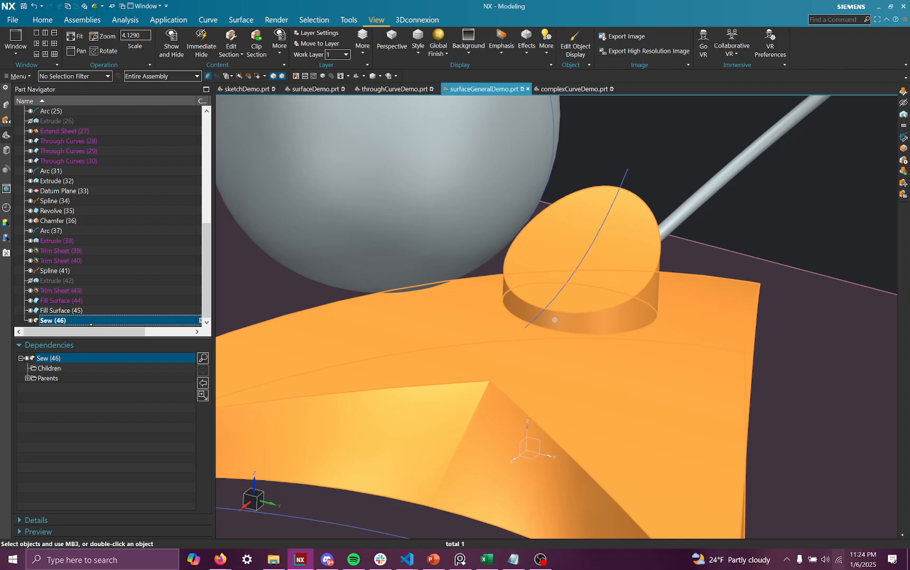
pyautogui.doubleClick(91, 322)
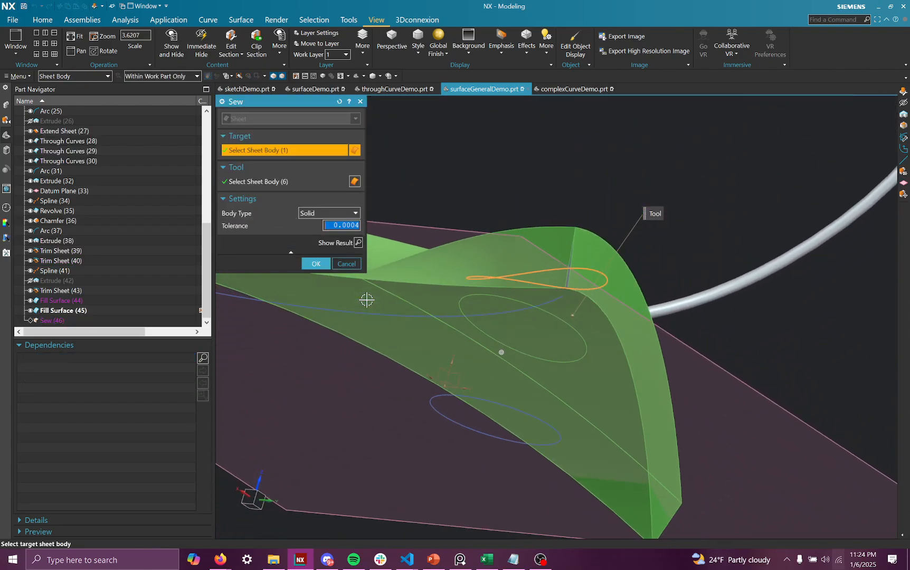
pyautogui.click(277, 182)
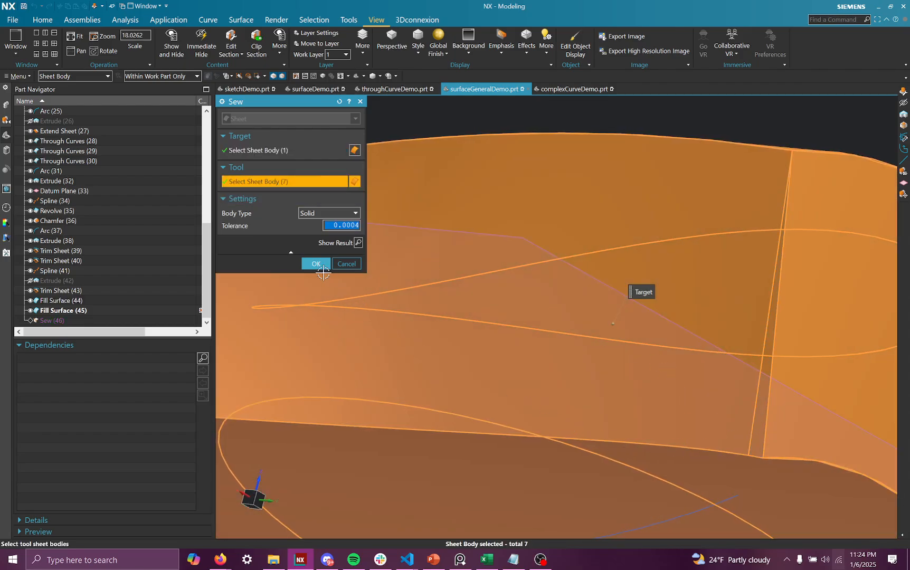
pyautogui.click(309, 260)
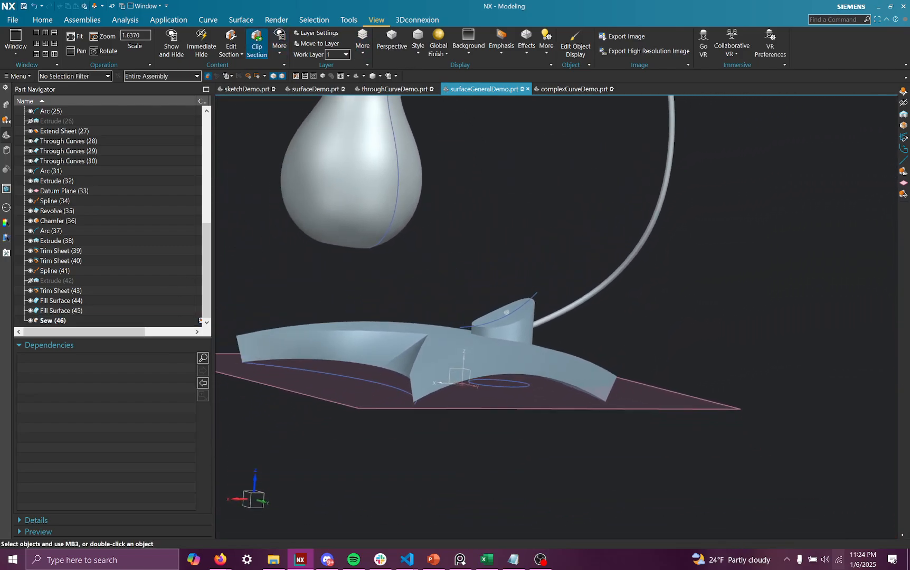
# Inspect the sewn base and holder in a clipped section view, turn clipping off, and examine the leg's corner.
pyautogui.click(256, 43)
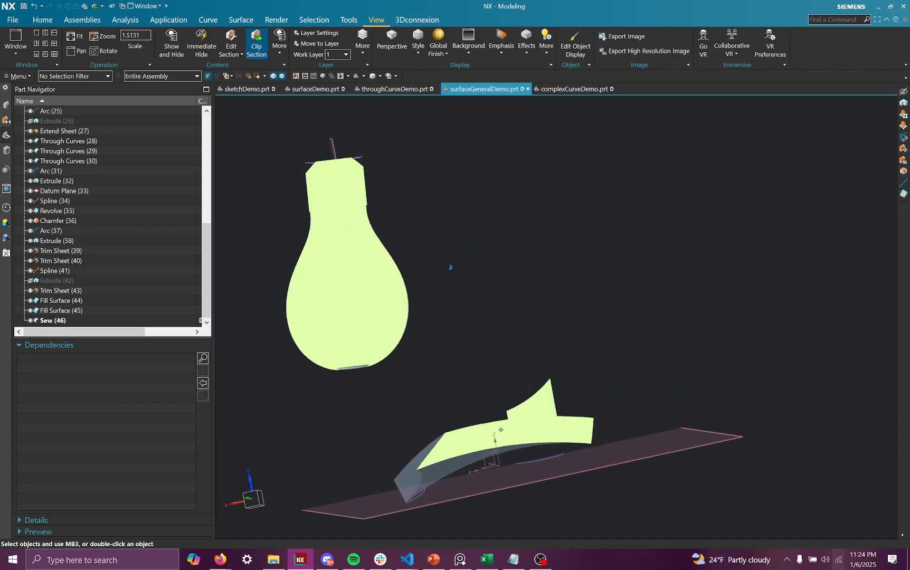
pyautogui.click(256, 43)
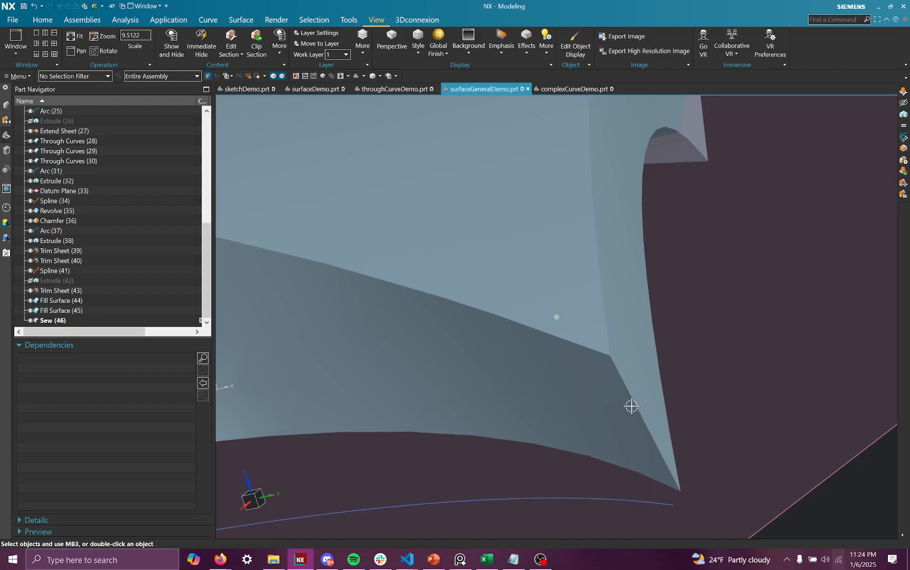
pyautogui.moveTo(631, 405); pyautogui.dragTo(591, 245, button='middle')
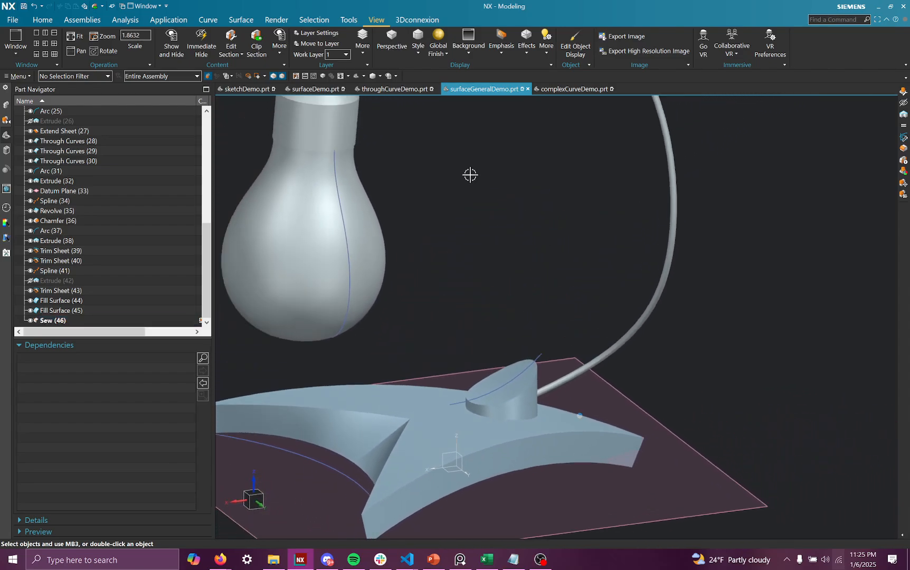
# Unite the sewn base with the swept arm, and unite the bulb with the arm into one lamp body.
pyautogui.click(42, 20)
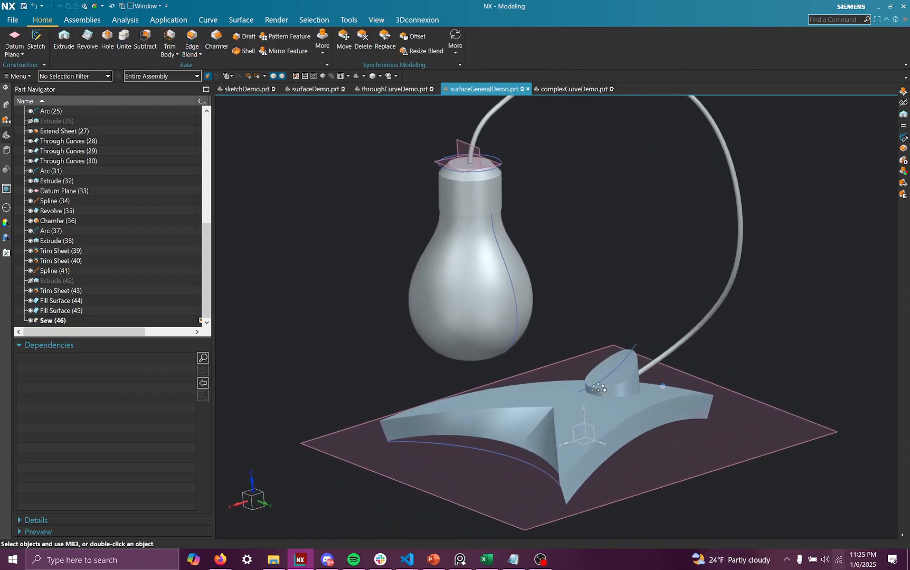
pyautogui.click(605, 402)
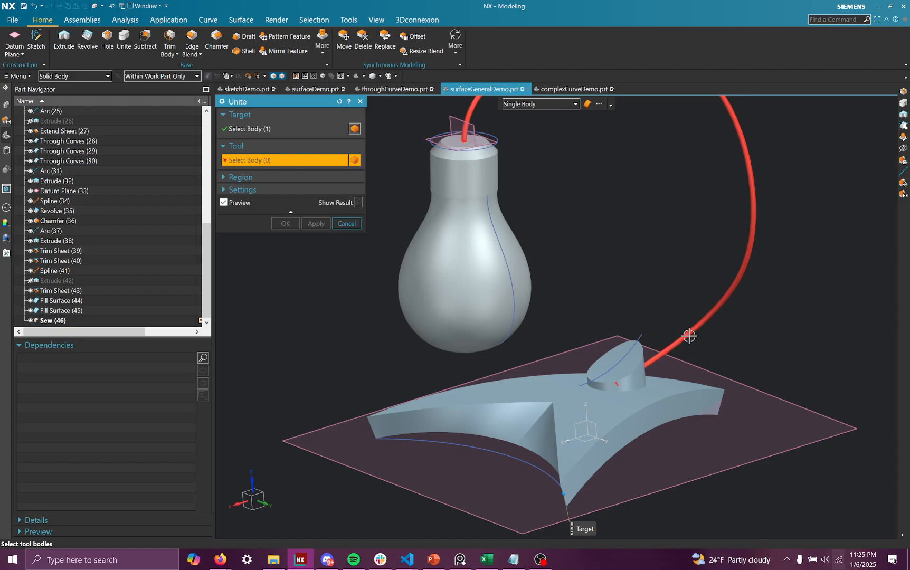
pyautogui.click(689, 336)
pyautogui.click(286, 223)
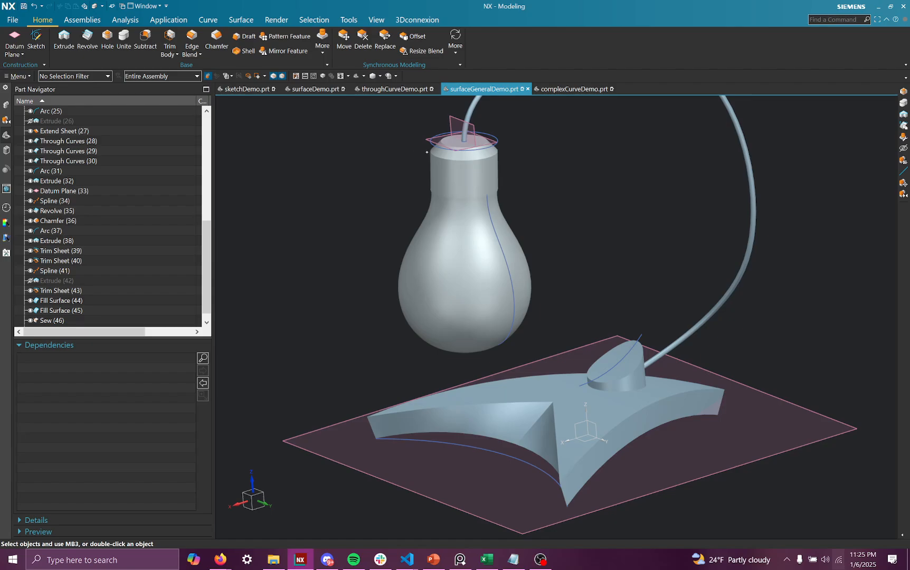
pyautogui.click(473, 111)
pyautogui.click(284, 224)
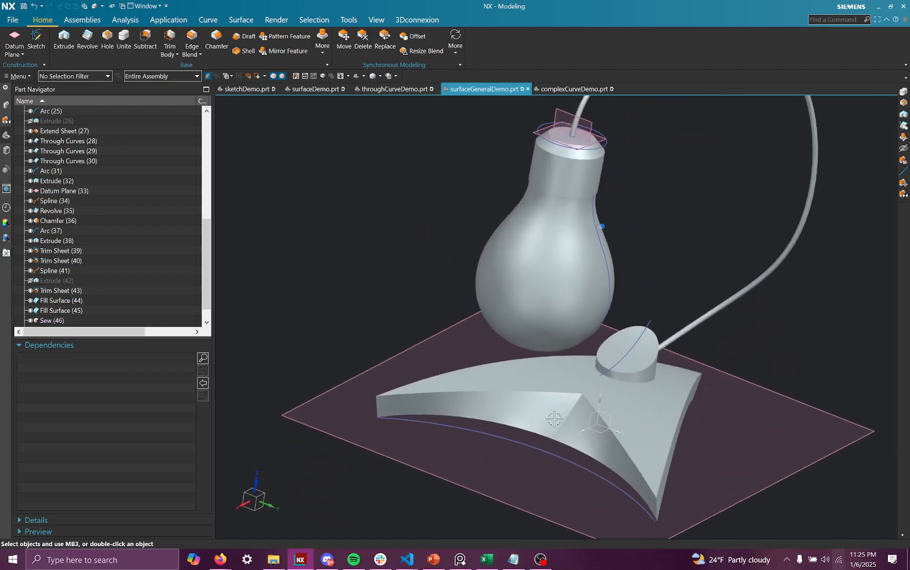
# Assign a black feature face color to the sewn base and holder.
pyautogui.rightClick(564, 400)
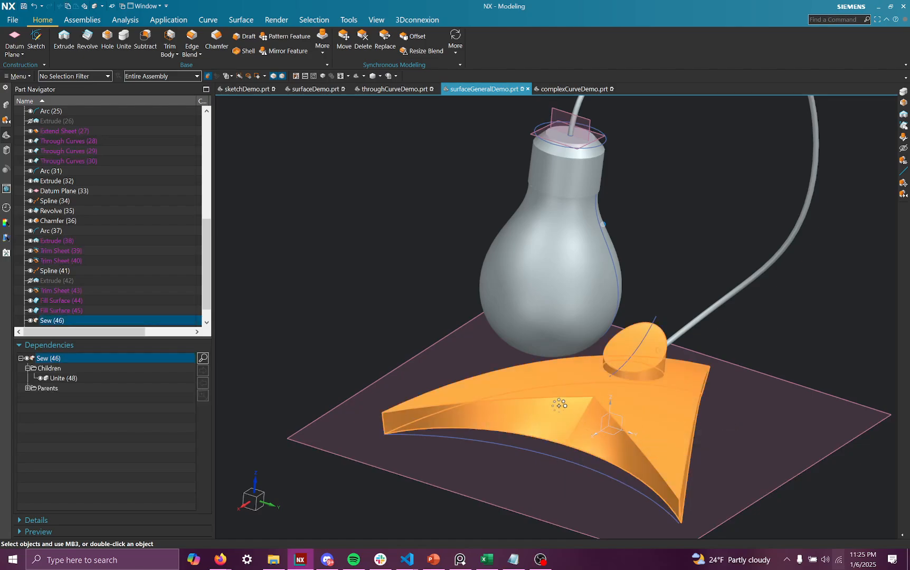
pyautogui.click(347, 174)
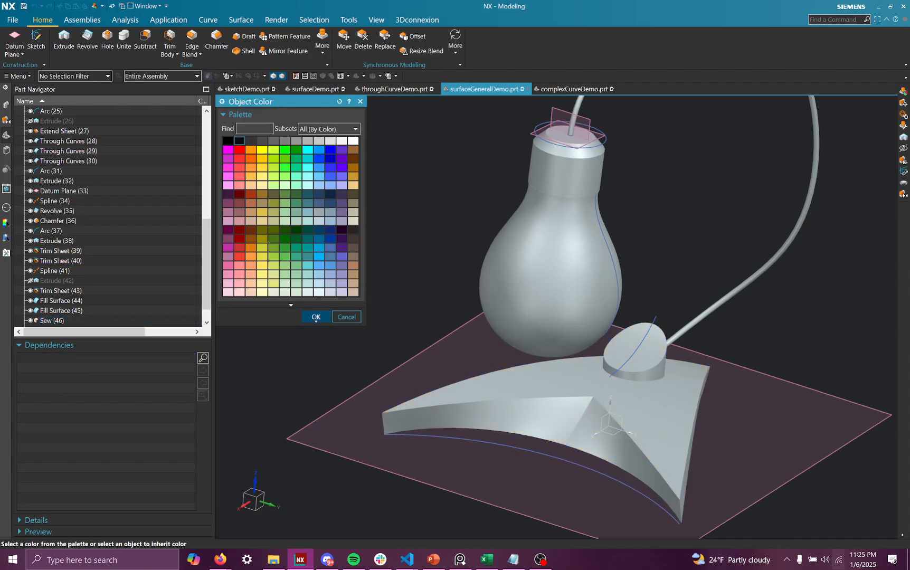
pyautogui.click(316, 317)
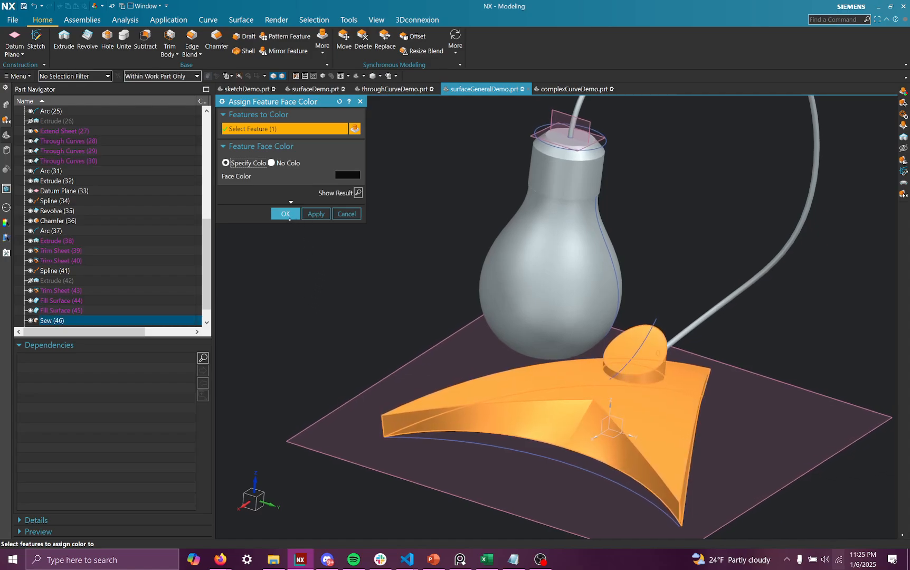
pyautogui.click(285, 214)
# Assign a medium grey feature face color to the swept arm between the holder and the bulb.
pyautogui.moveTo(290, 208); pyautogui.dragTo(734, 346, button='middle')
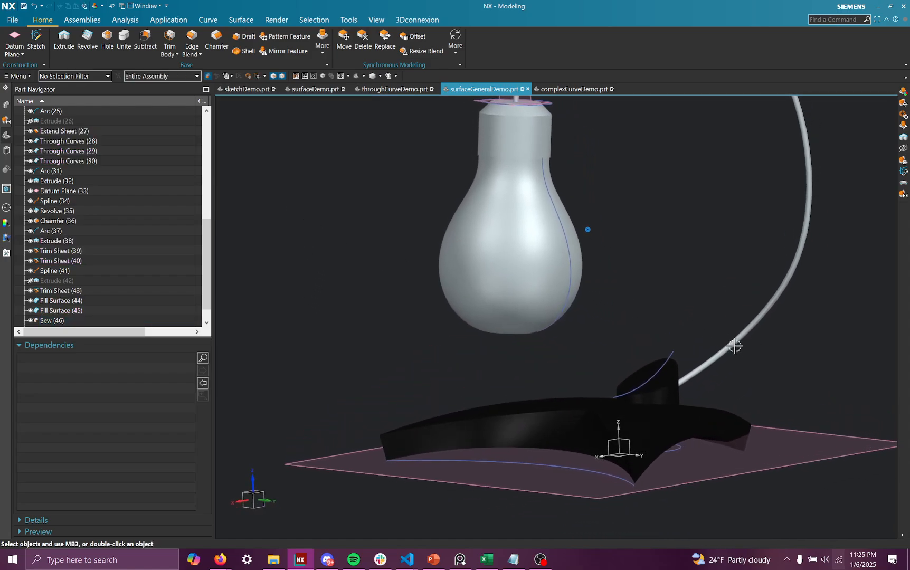
pyautogui.rightClick(731, 345)
pyautogui.scroll(5, 731, 401)
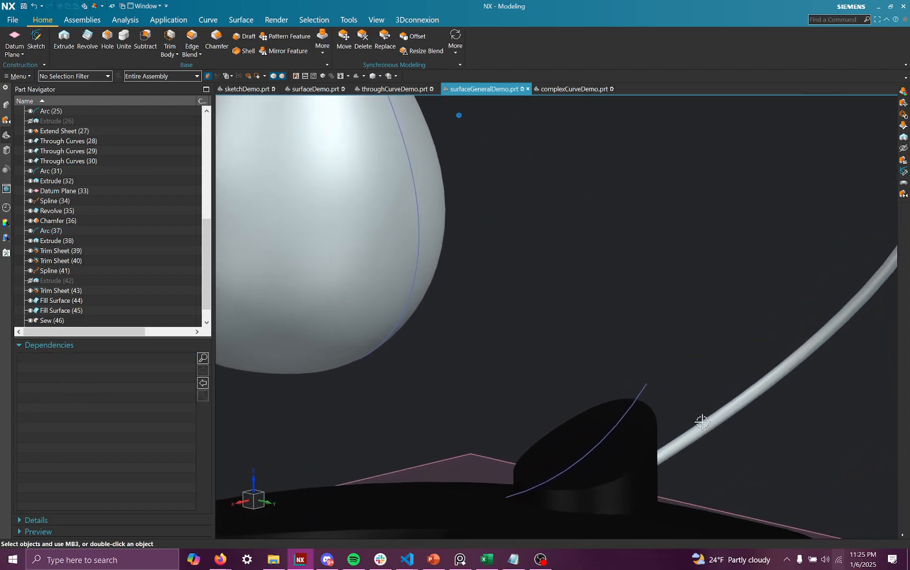
pyautogui.rightClick(699, 422)
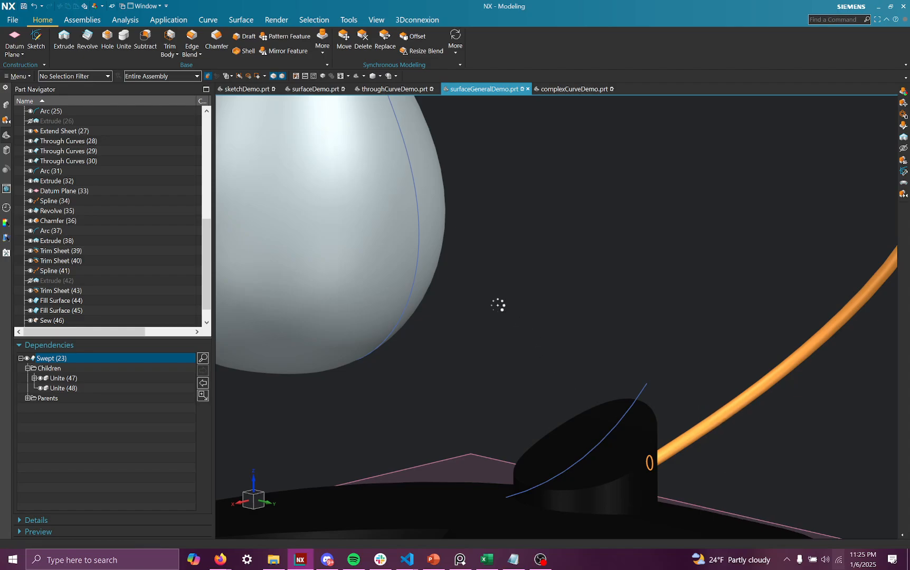
pyautogui.scroll(-5, 380, 323)
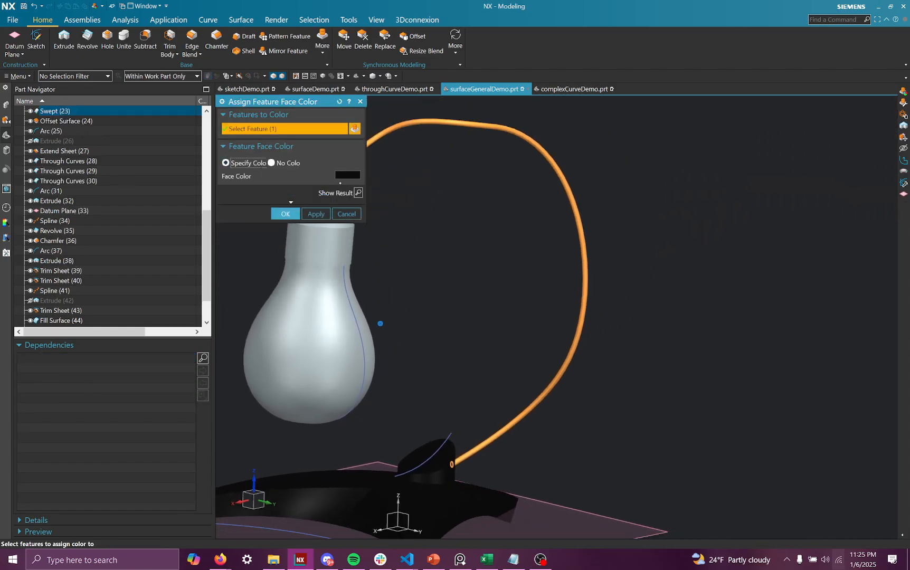
pyautogui.click(342, 176)
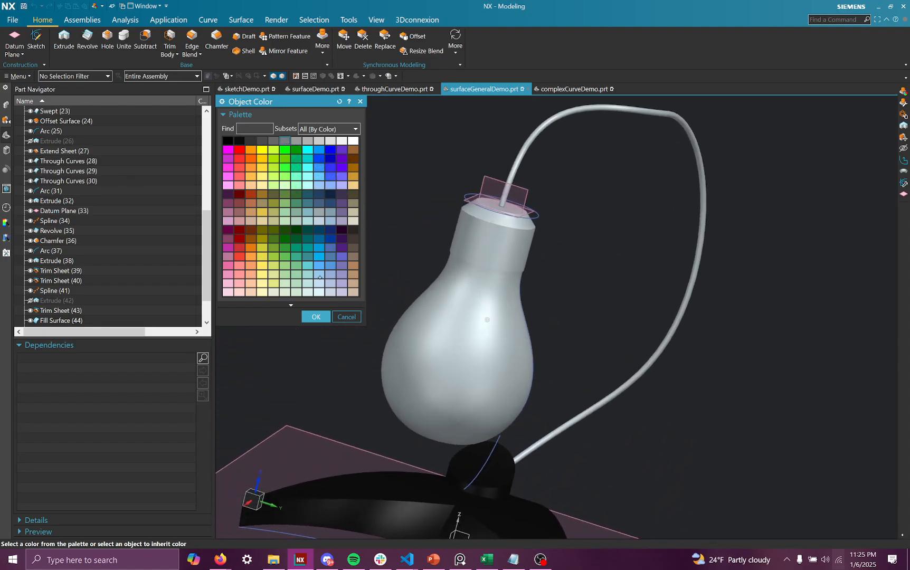
pyautogui.click(315, 317)
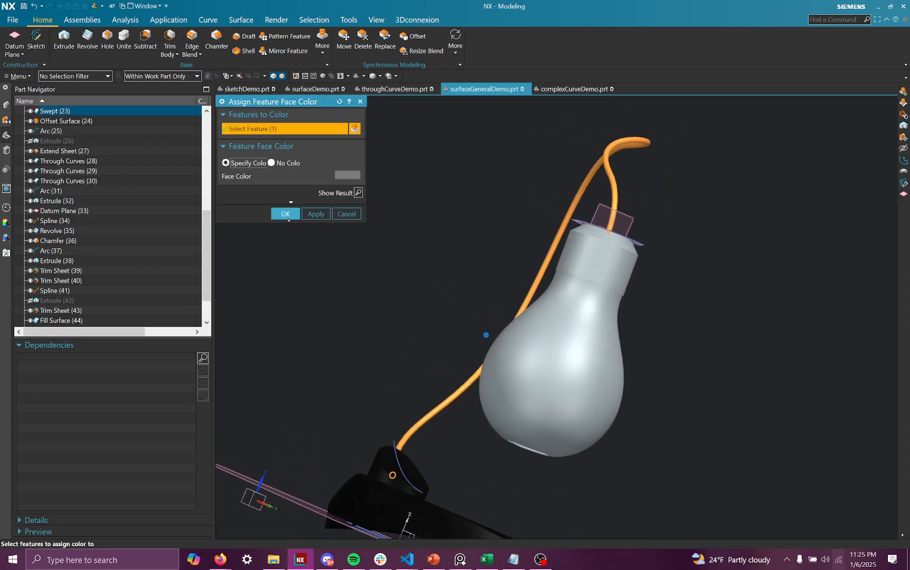
pyautogui.click(288, 215)
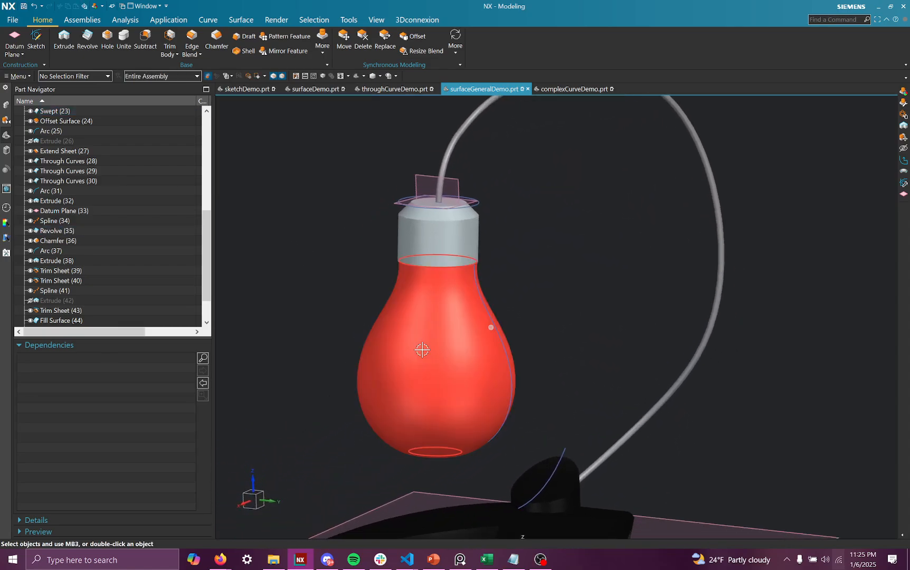
# Assign a light yellow feature face color to the revolved bulb.
pyautogui.rightClick(447, 340)
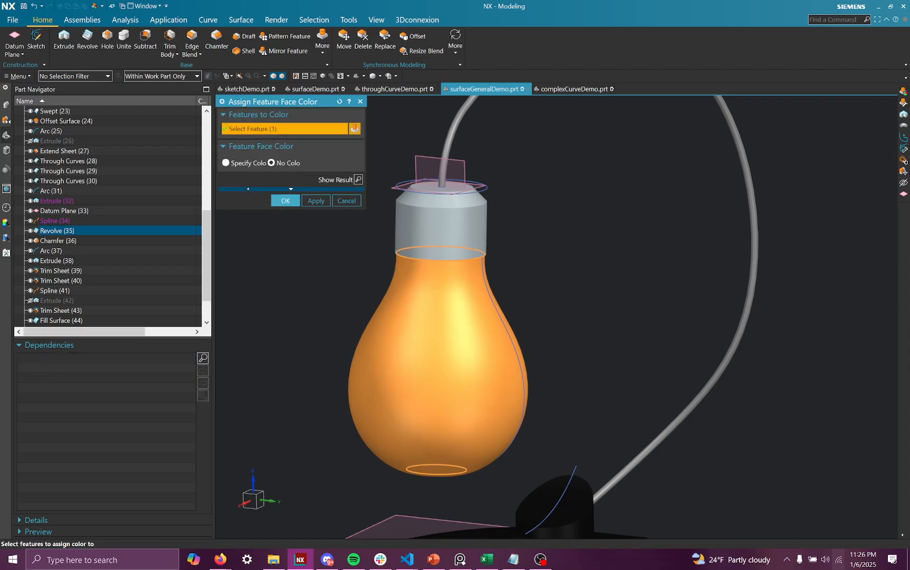
pyautogui.click(348, 176)
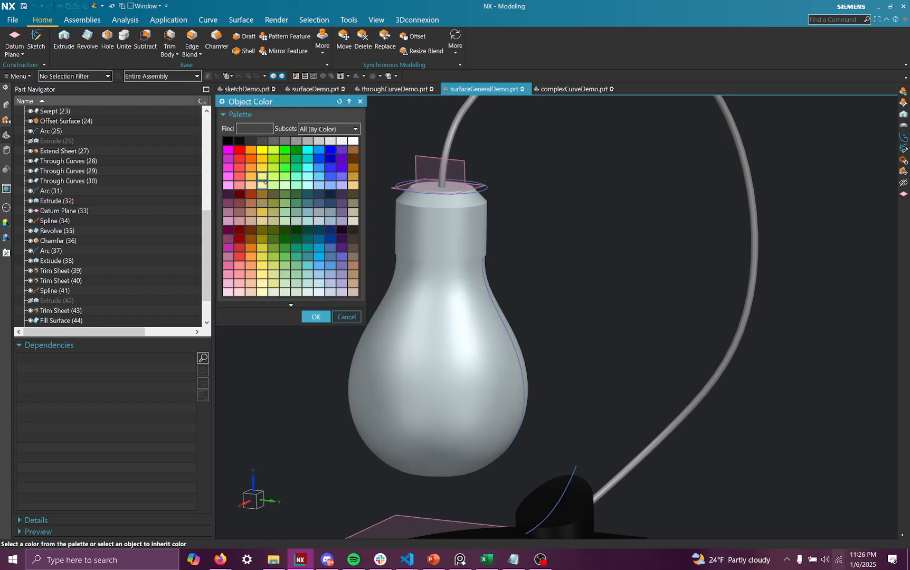
pyautogui.click(315, 317)
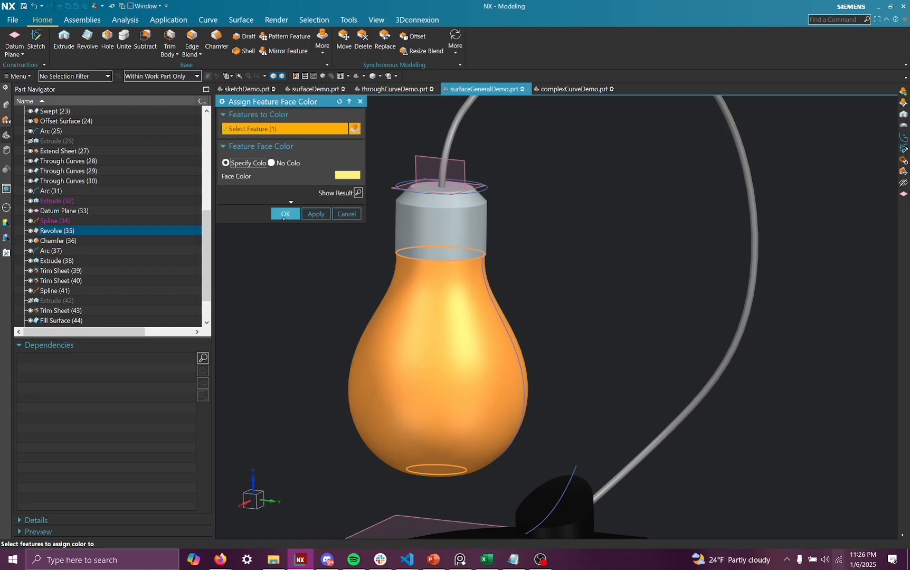
pyautogui.click(282, 269)
pyautogui.rightClick(415, 225)
pyautogui.click(413, 223)
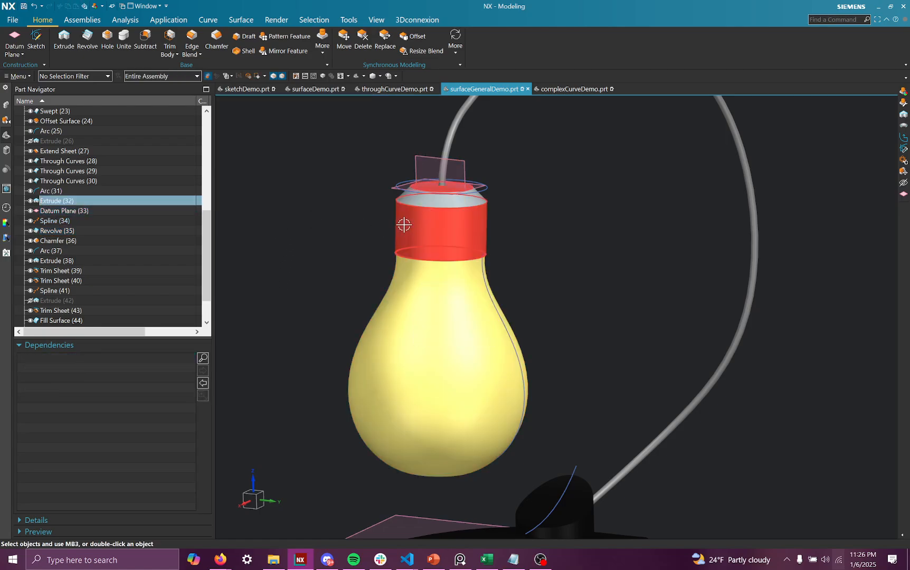
pyautogui.rightClick(412, 221)
pyautogui.press('Escape')
pyautogui.press('Escape')
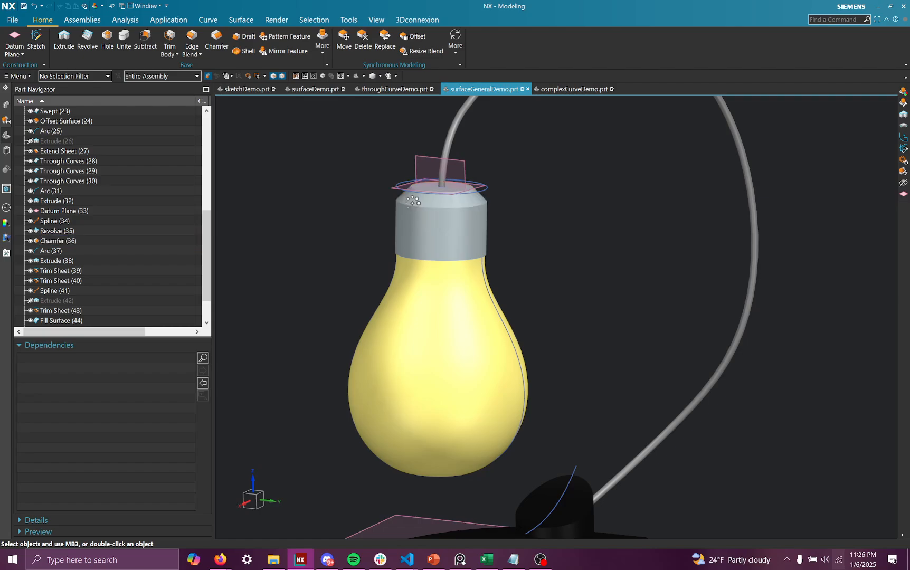
# Assign a dark grey feature face color to the bulb socket's extrude and its chamfer.
pyautogui.click(418, 193)
pyautogui.scroll(4, 417, 185)
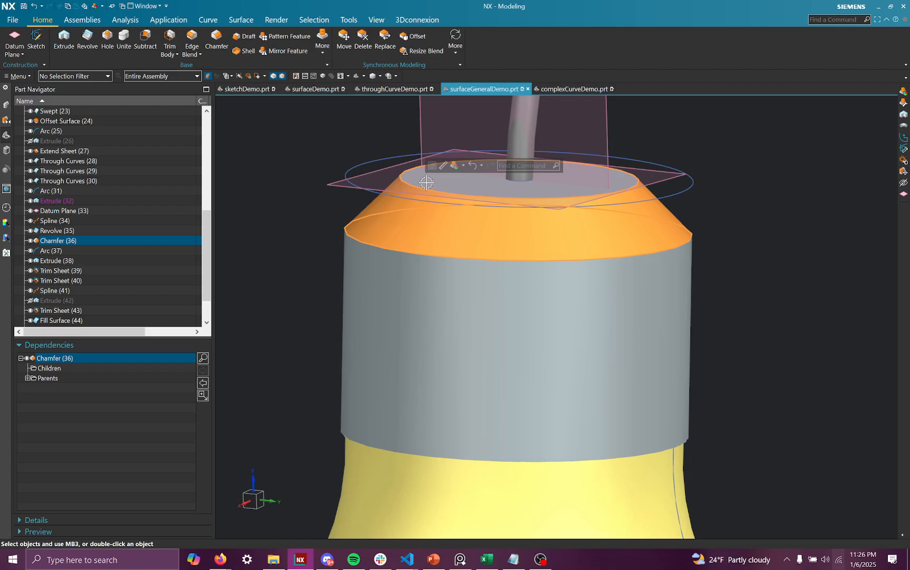
pyautogui.click(433, 189)
pyautogui.rightClick(438, 221)
pyautogui.click(457, 262)
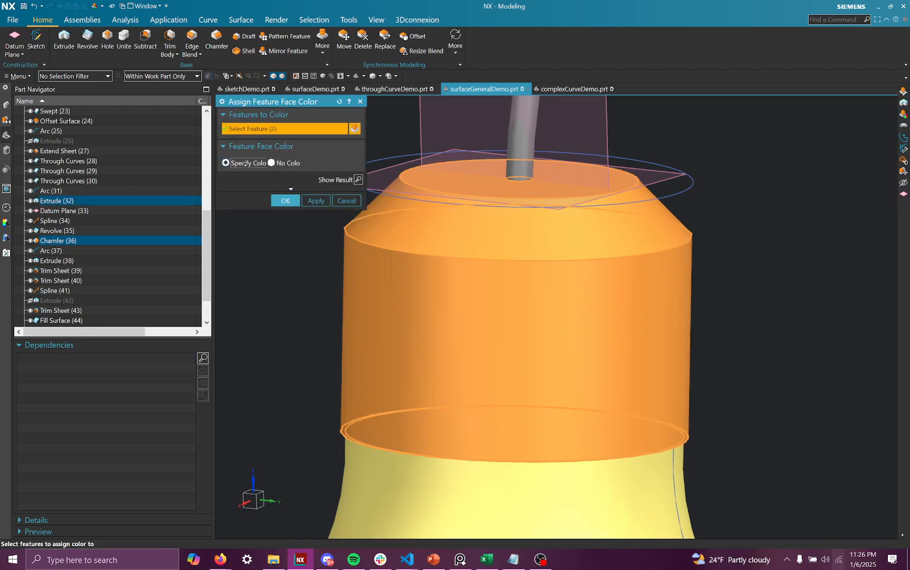
pyautogui.click(243, 163)
pyautogui.click(345, 176)
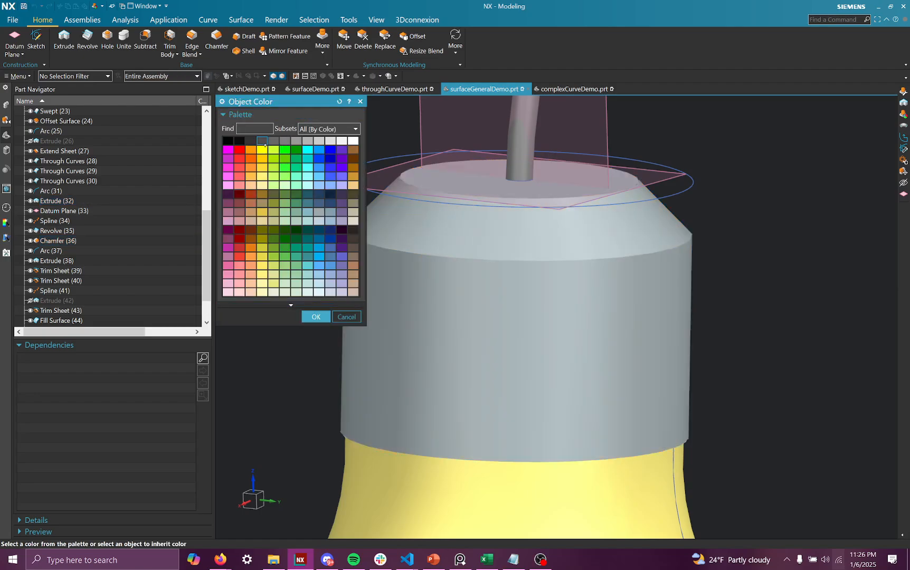
pyautogui.click(311, 317)
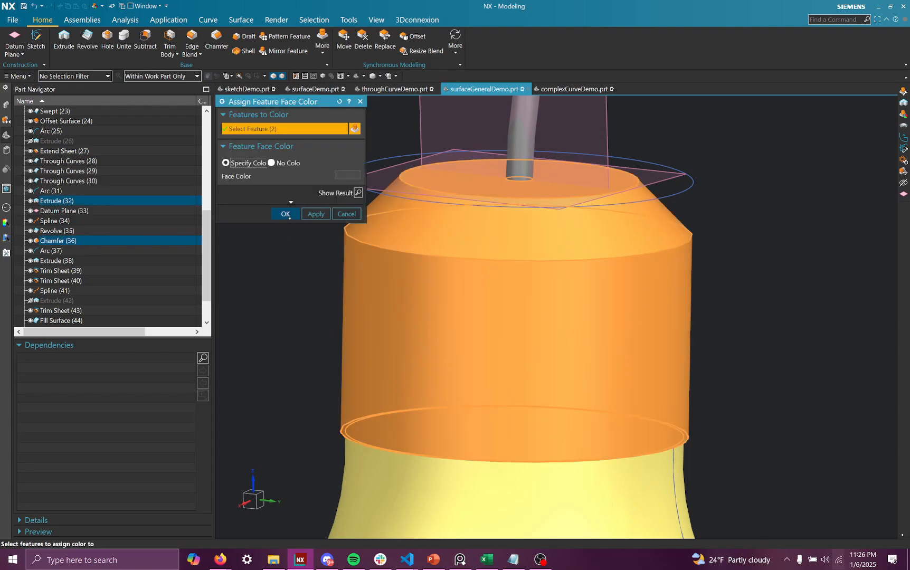
pyautogui.click(285, 213)
pyautogui.scroll(-6, 345, 307)
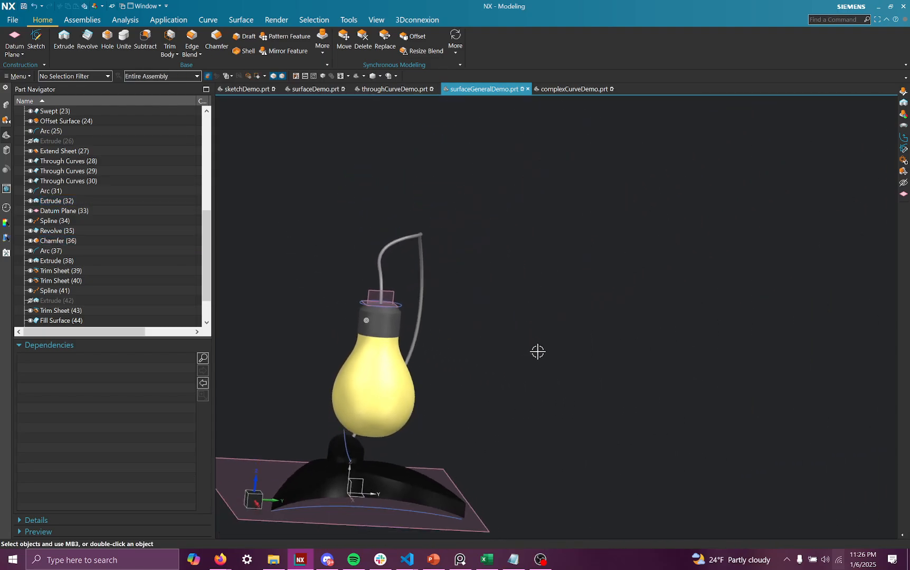
# Hide all sheet bodies, curves and datums so that only the solid lamp is displayed.
pyautogui.click(383, 21)
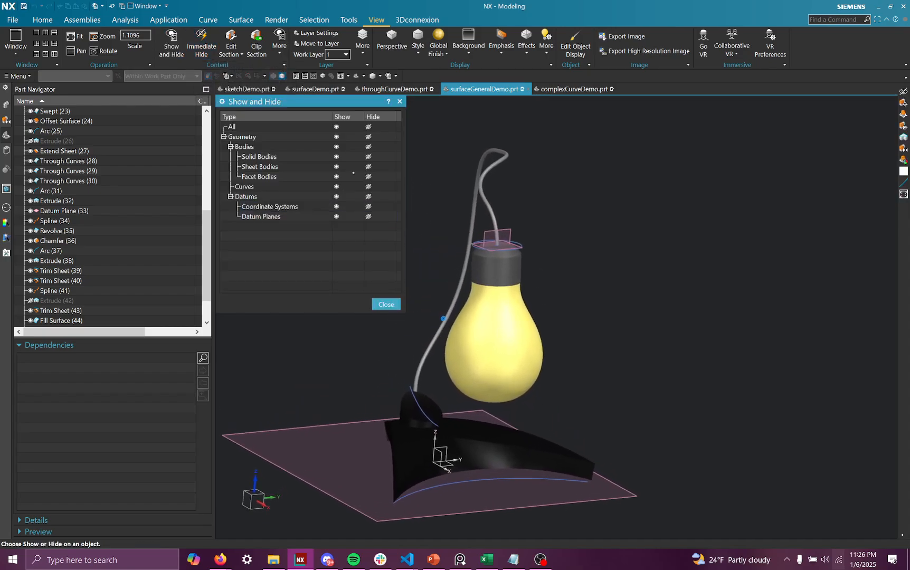
pyautogui.click(369, 167)
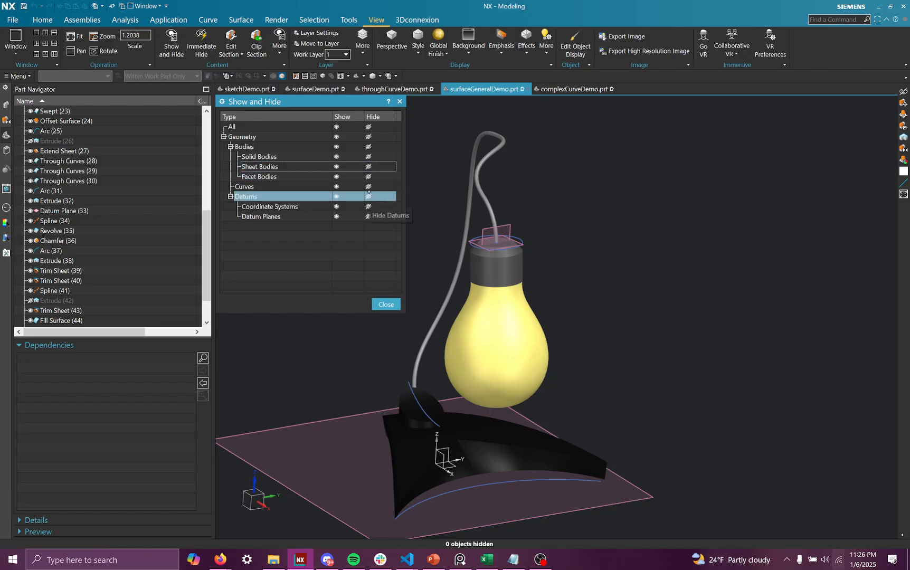
pyautogui.click(368, 186)
pyautogui.click(369, 196)
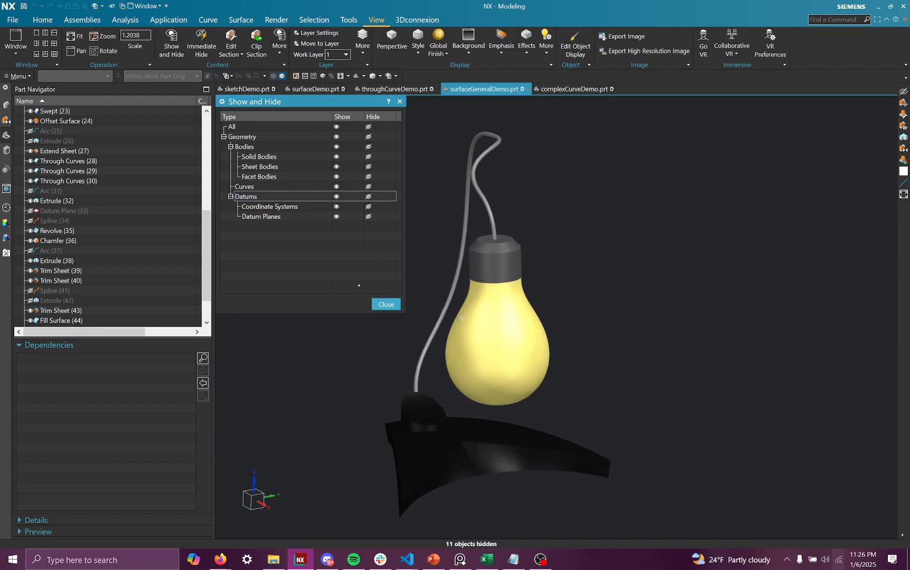
pyautogui.click(387, 305)
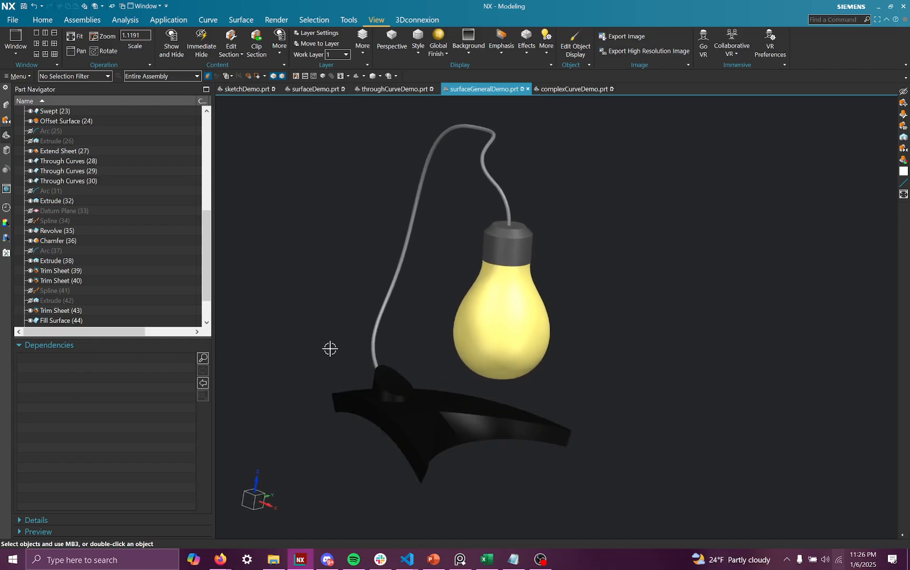
# Examine the finished colored lamp from above, the front and the sides, both close up and from farther away.
pyautogui.moveTo(596, 299); pyautogui.dragTo(568, 365, button='middle')
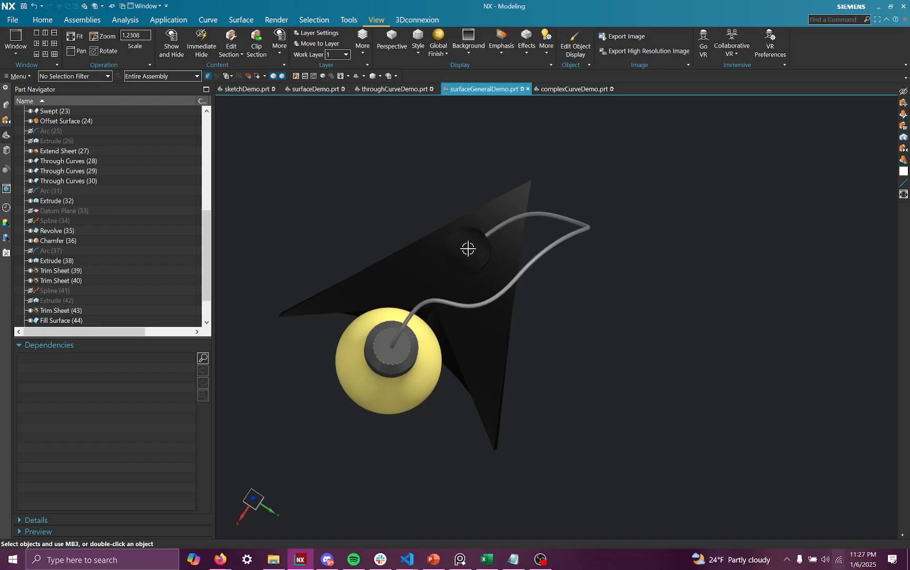
pyautogui.moveTo(599, 264); pyautogui.dragTo(615, 244, button='middle')
pyautogui.scroll(-5, 605, 264)
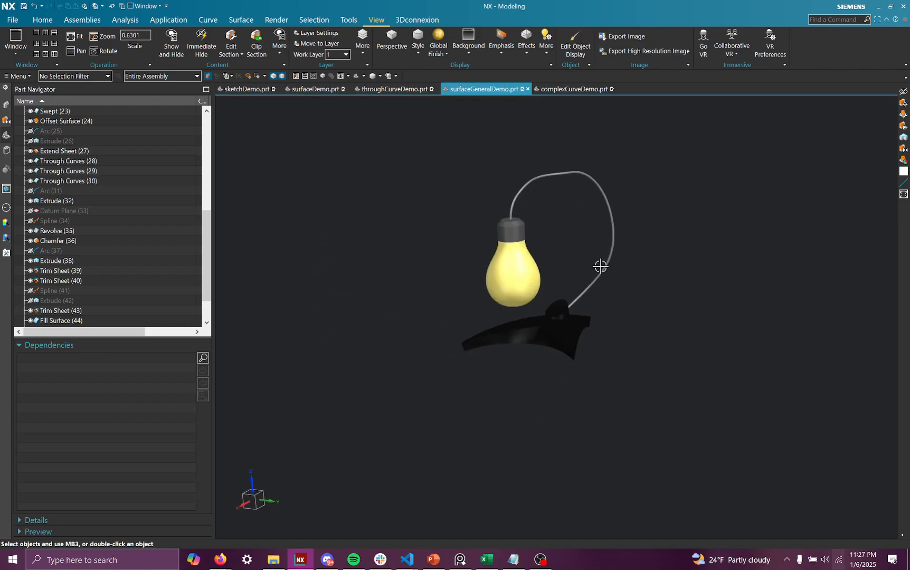
pyautogui.scroll(3, 600, 267)
pyautogui.moveTo(632, 278)
pyautogui.mouseDown(button='middle')
pyautogui.moveTo(648, 278)
pyautogui.moveTo(647, 287)
pyautogui.moveTo(644, 271)
pyautogui.moveTo(643, 286)
pyautogui.moveTo(653, 274)
pyautogui.moveTo(640, 274)
pyautogui.mouseUp(button='middle')
pyautogui.scroll(-3, 640, 274)
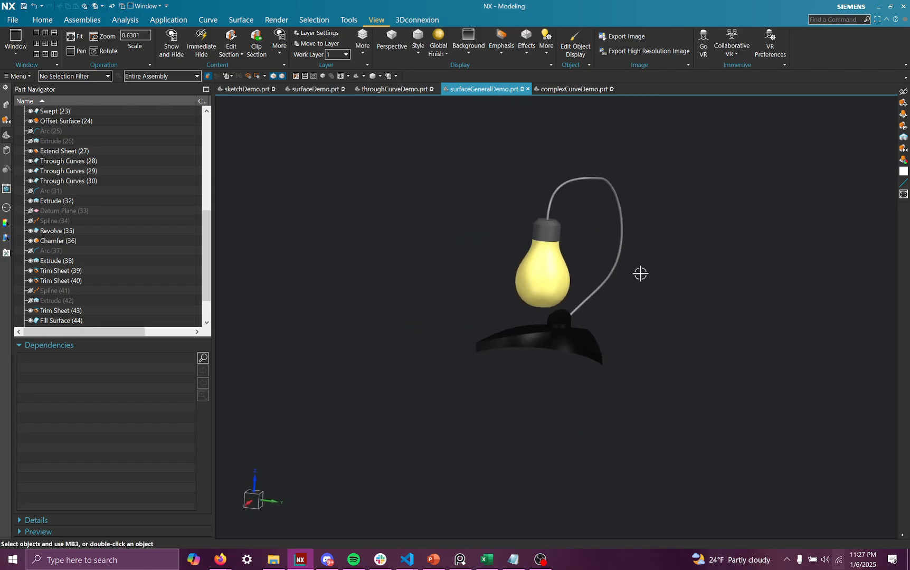
pyautogui.scroll(4, 590, 184)
pyautogui.moveTo(589, 182); pyautogui.dragTo(583, 208, button='middle')
pyautogui.scroll(-4, 582, 208)
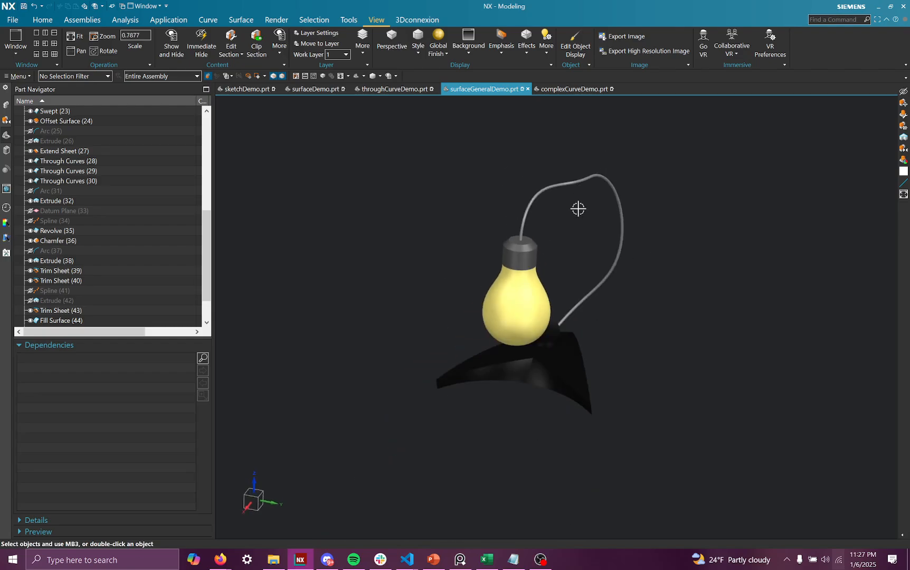
pyautogui.scroll(3, 580, 214)
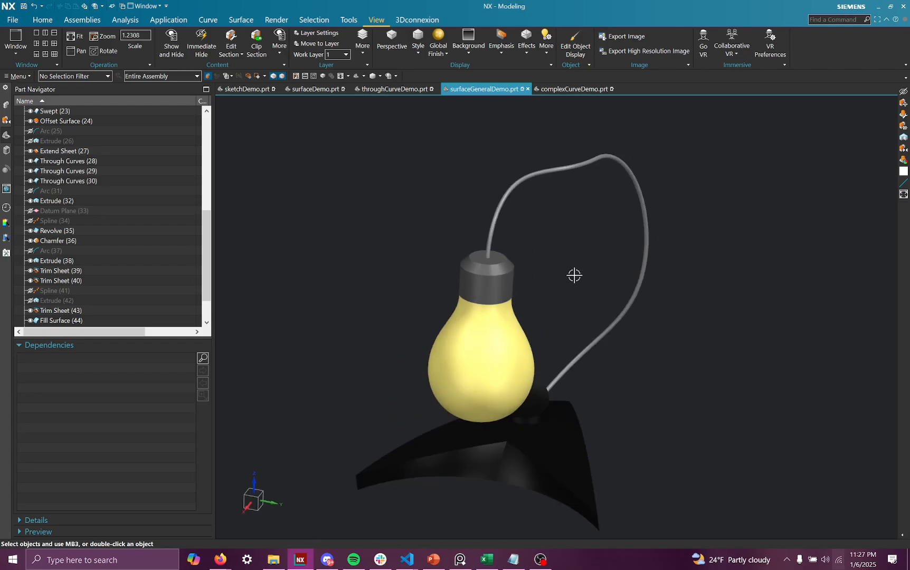
pyautogui.moveTo(575, 271); pyautogui.dragTo(614, 288, button='middle')
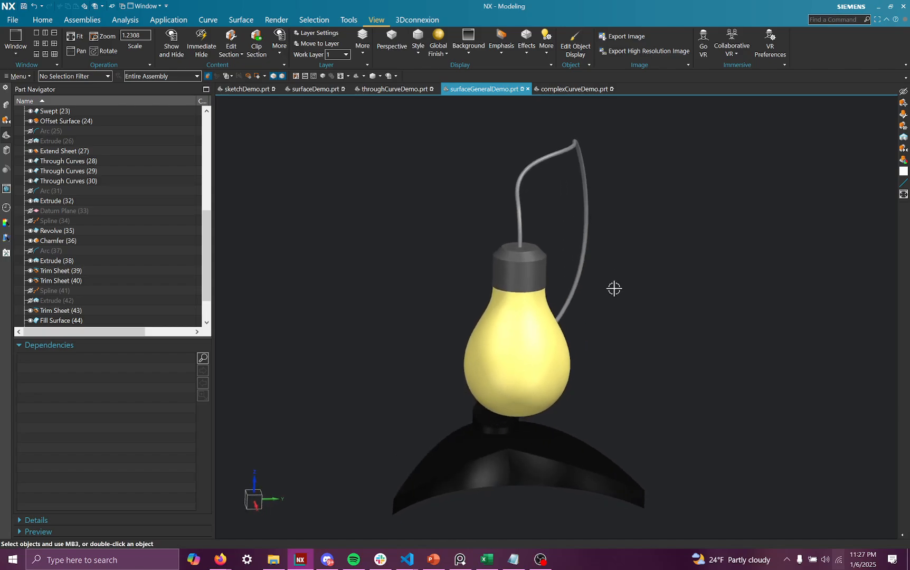
pyautogui.moveTo(597, 336); pyautogui.dragTo(534, 456, button='middle')
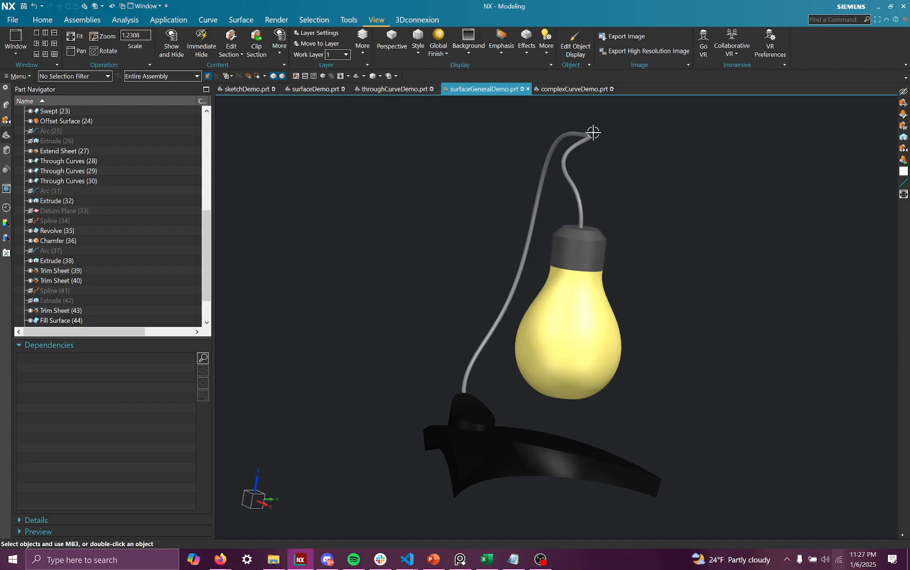